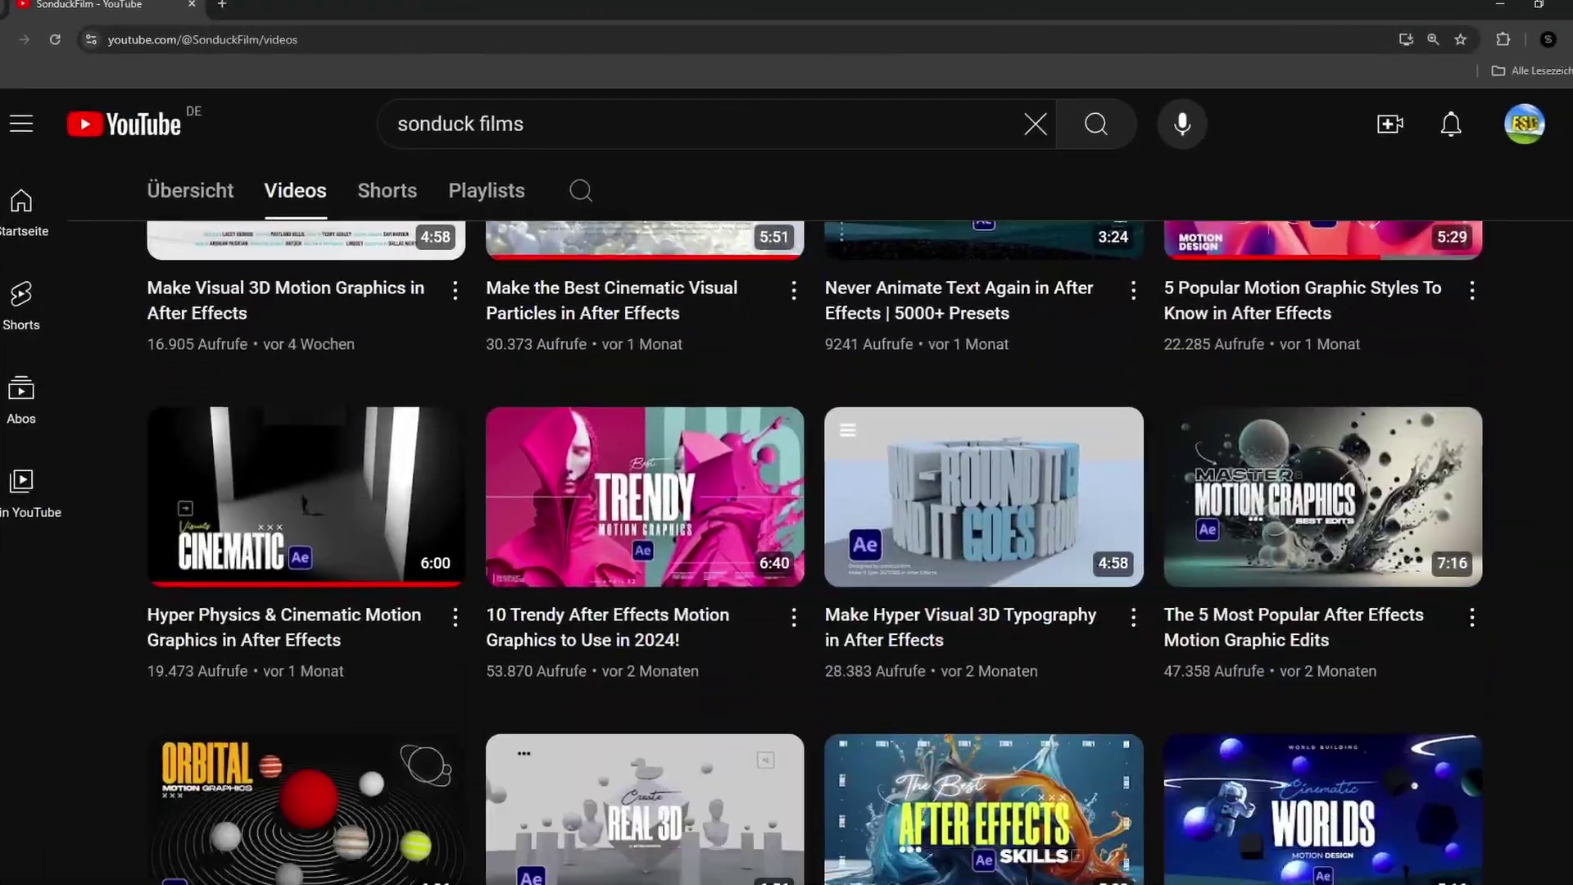
{"action": "scroll", "coordinate": [786, 524], "scroll_direction": "down", "scroll_amount": 5}
{"action": "scroll", "coordinate": [786, 524], "scroll_direction": "down", "scroll_amount": 5}
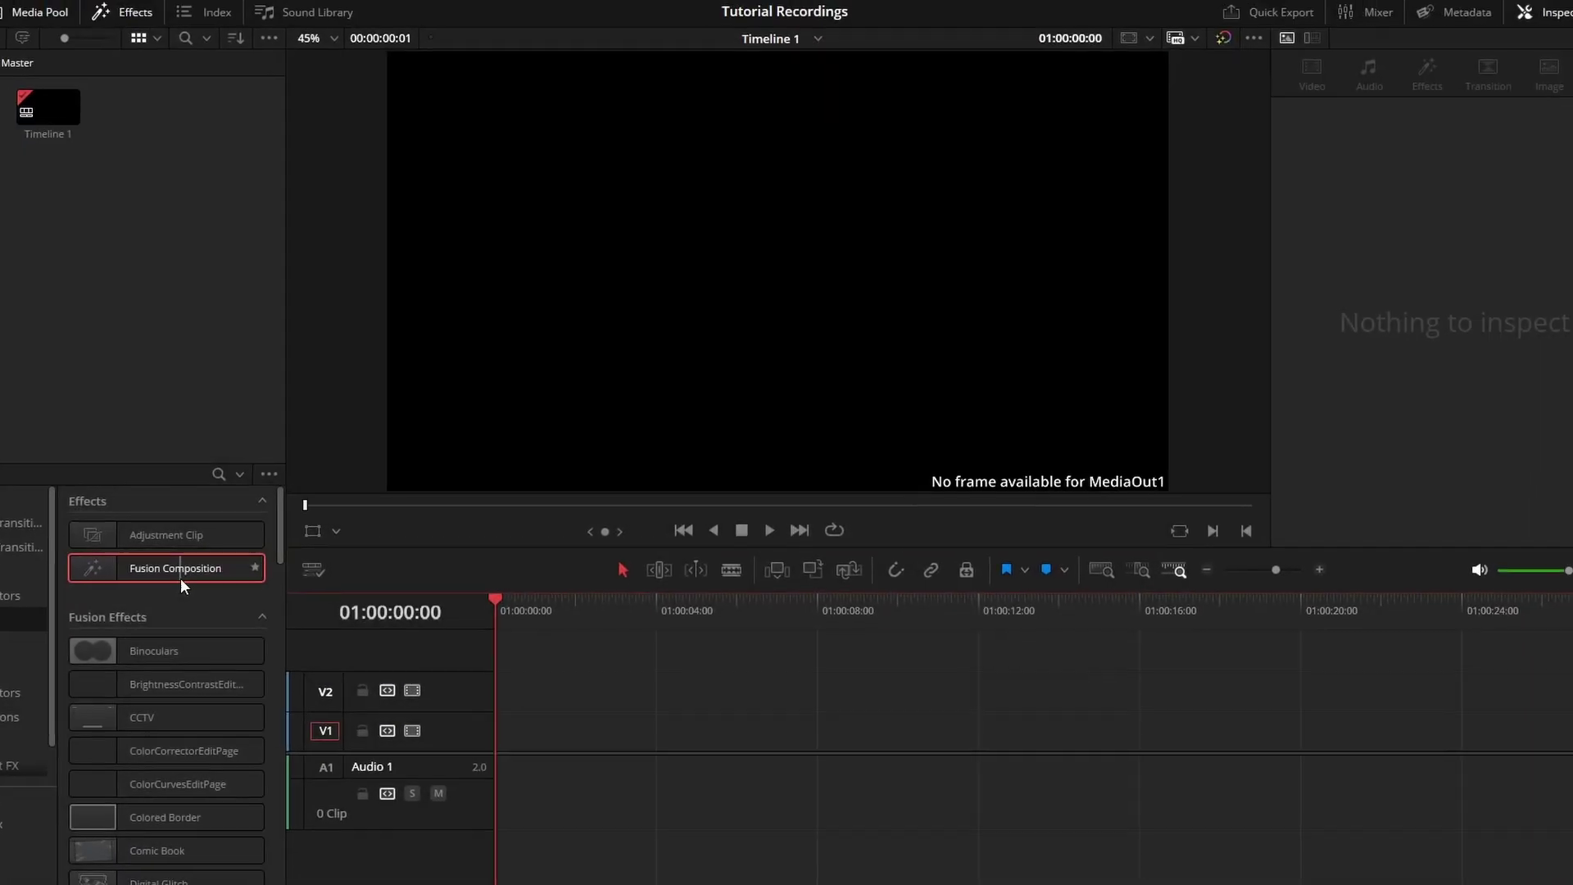
Switch to DaVinci Resolve, place a Fusion composition on the timeline and open it on the Fusion page.
{"action": "left_click_drag", "start_coordinate": [180, 578], "coordinate": [523, 709]}
{"action": "left_click", "coordinate": [786, 873]}
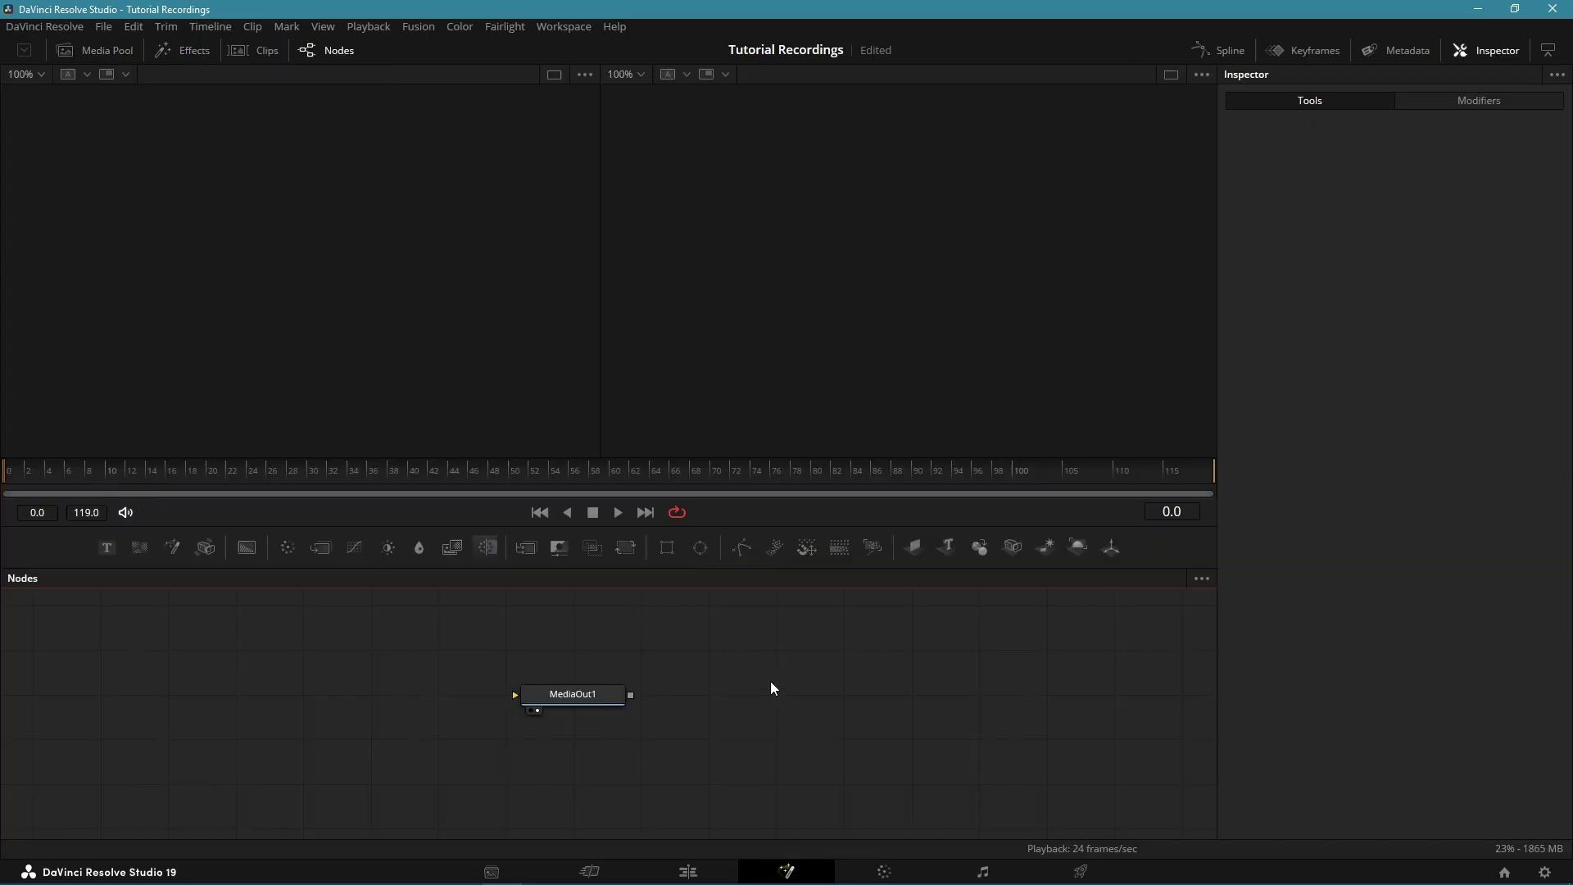
Move MediaOut1 farther along the node graph to make room and add a Camera 3D node.
{"action": "left_click_drag", "start_coordinate": [625, 716], "coordinate": [939, 726]}
{"action": "key", "text": "shift+space"}
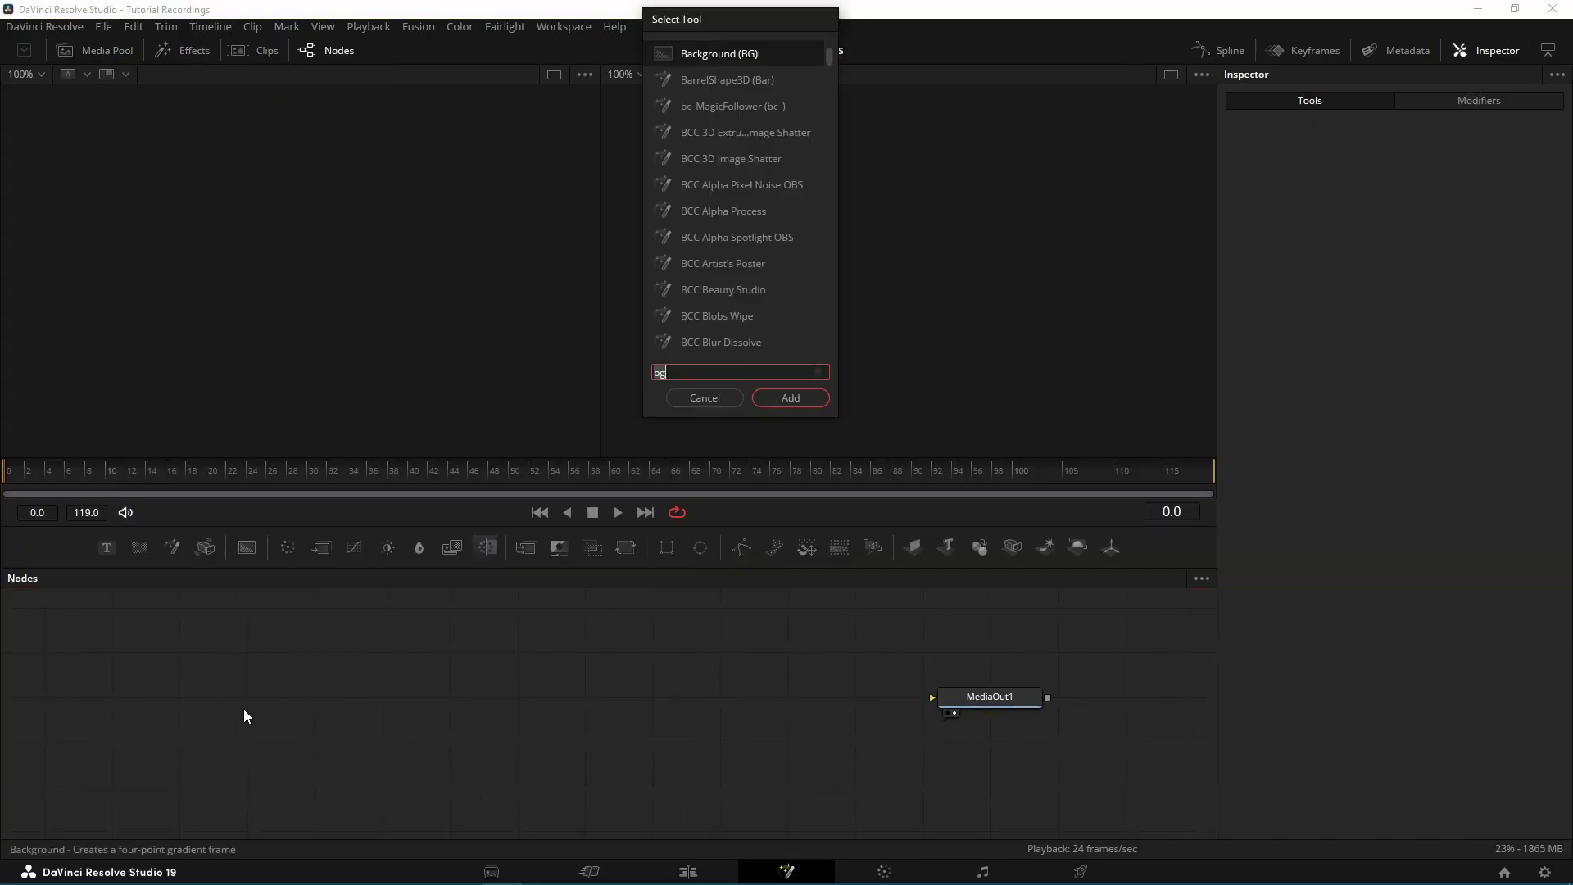
{"action": "type", "text": "Camer"}
{"action": "key", "text": "Return"}
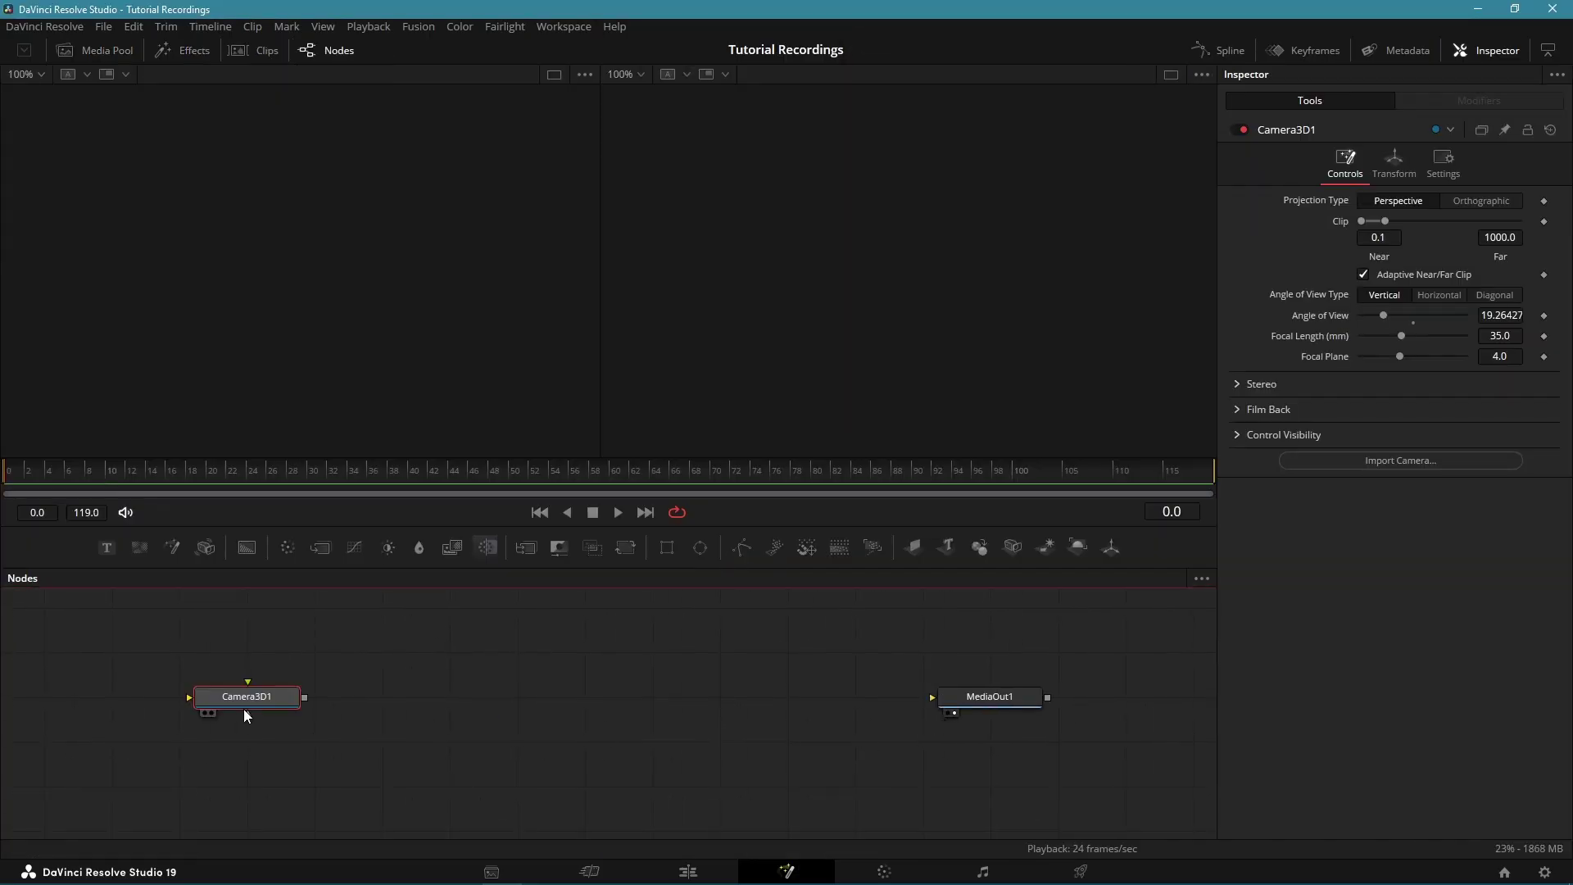
Add a Shape 3D node merged with the camera through a Merge 3D, and attach a Renderer 3D after it.
{"action": "key", "text": "shift+space"}
{"action": "type", "text": "Sha"}
{"action": "key", "text": "Return"}
{"action": "key", "text": "shift+space"}
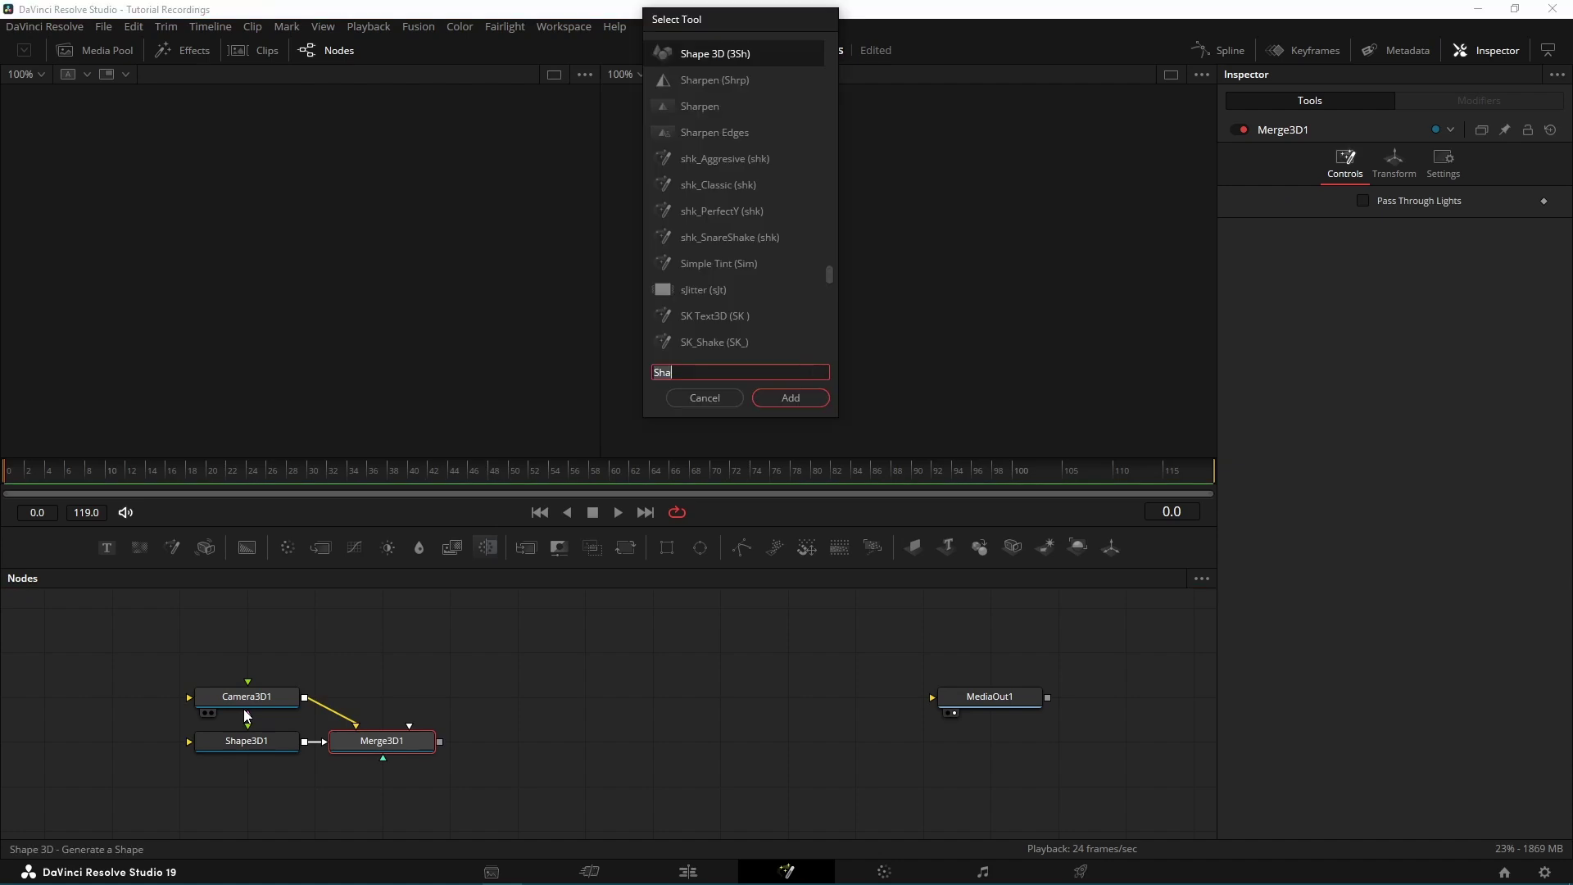
{"action": "type", "text": "re"}
{"action": "key", "text": "Return"}
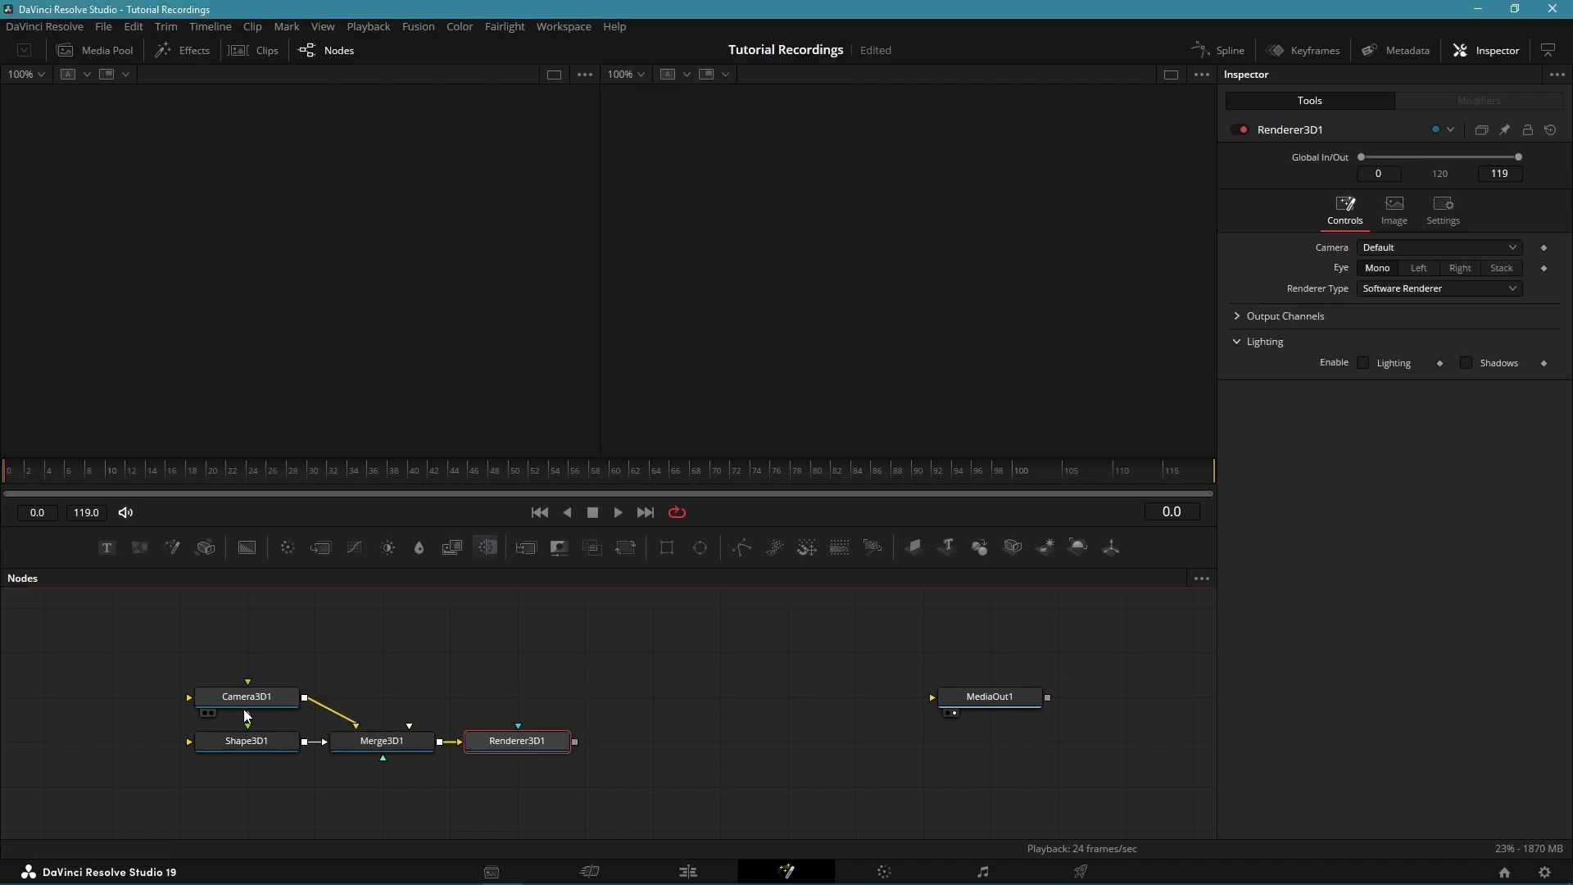
Add a Background node merged beneath the 3D render and set its color to near-black, about 0.051 in red, green and blue.
{"action": "key", "text": "shift+space"}
{"action": "type", "text": "bg"}
{"action": "key", "text": "Return"}
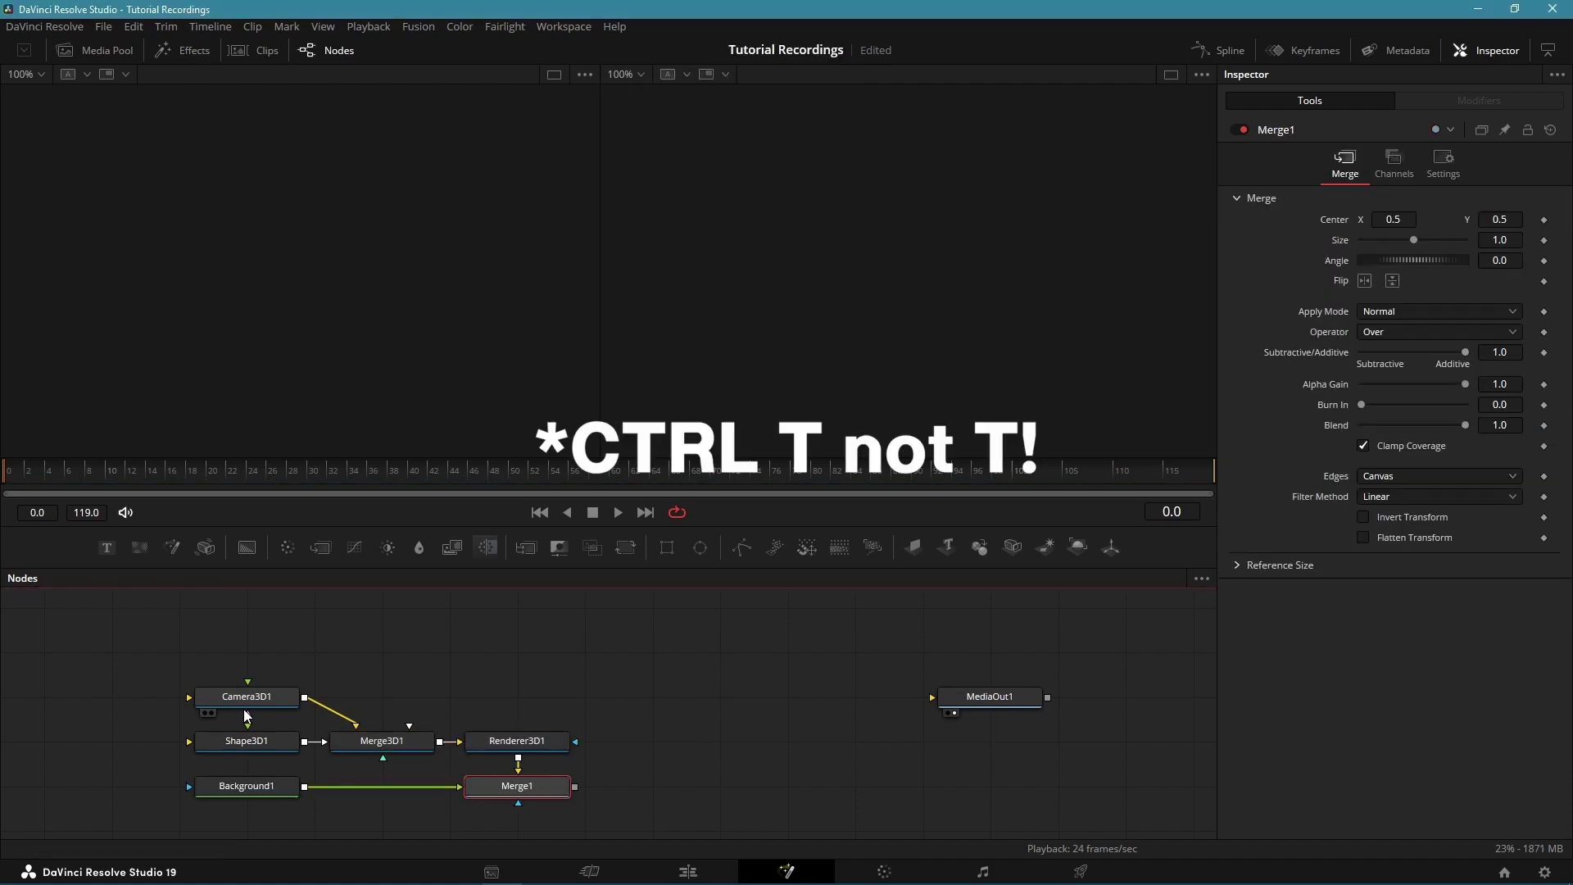
{"action": "left_click", "coordinate": [249, 788]}
{"action": "left_click", "coordinate": [1420, 298]}
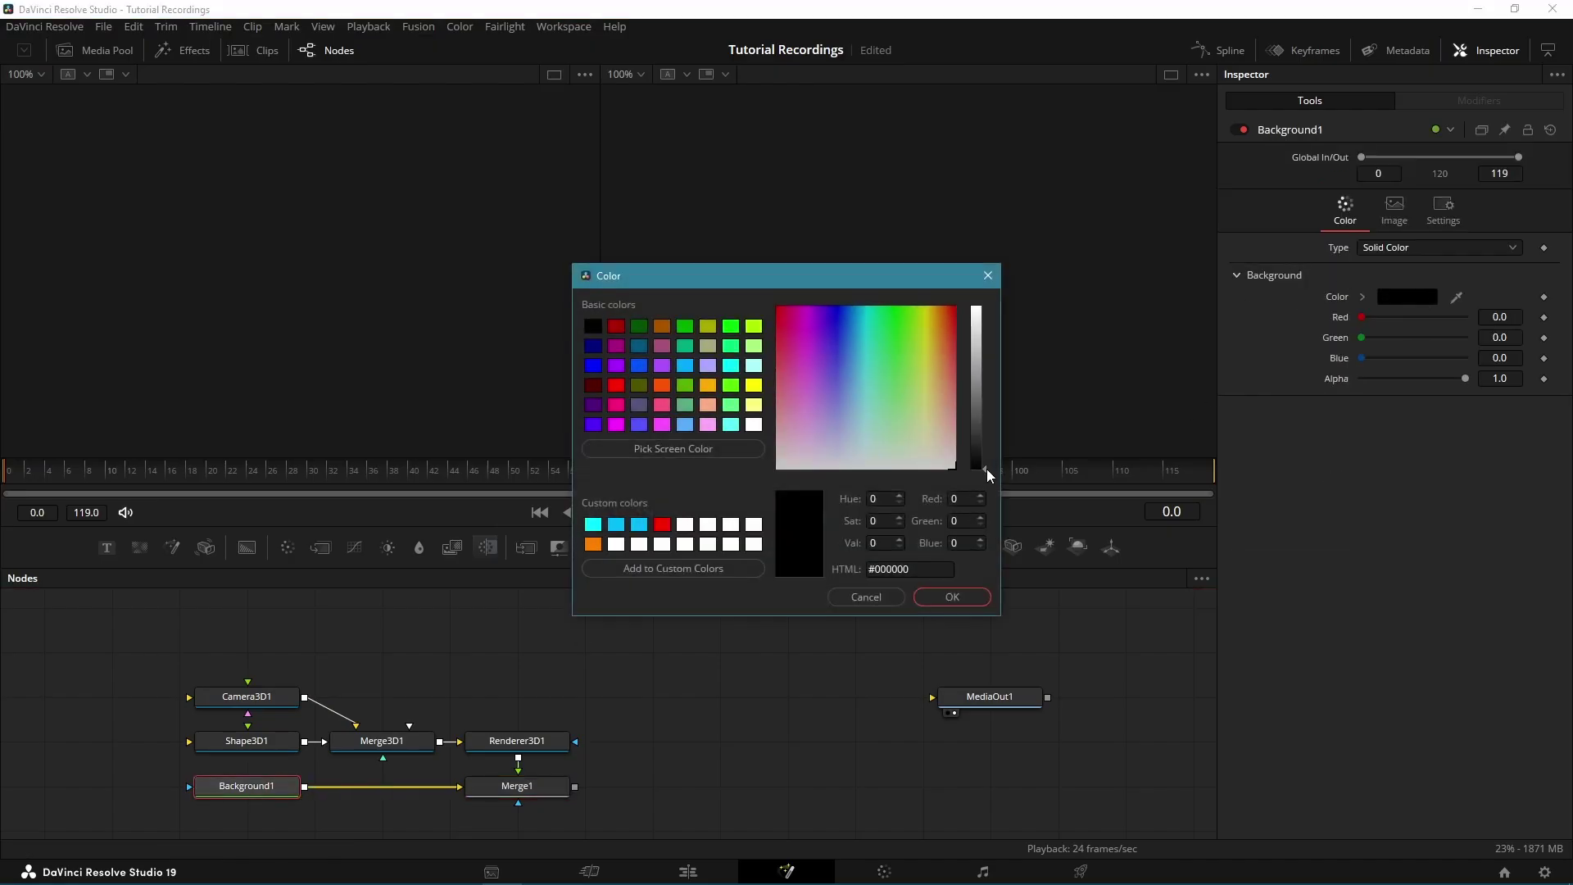
{"action": "left_click_drag", "start_coordinate": [986, 468], "coordinate": [980, 461]}
{"action": "left_click", "coordinate": [968, 596]}
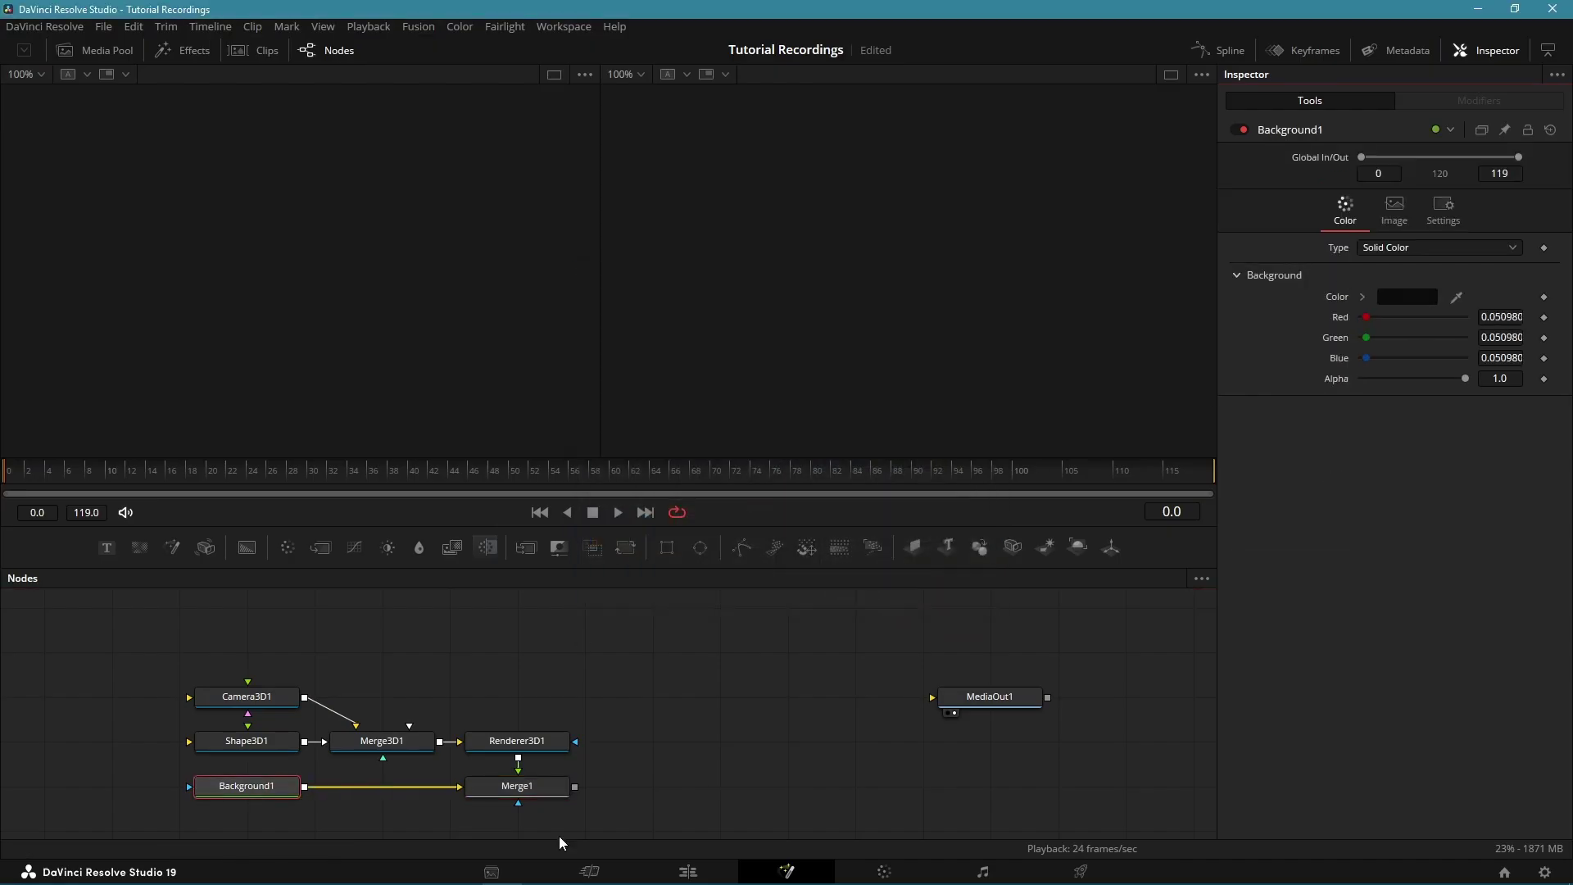
Connect Merge1 to MediaOut1 and turn off Motion Blur for the preview playback.
{"action": "left_click_drag", "start_coordinate": [574, 786], "coordinate": [735, 784]}
{"action": "right_click", "coordinate": [928, 513]}
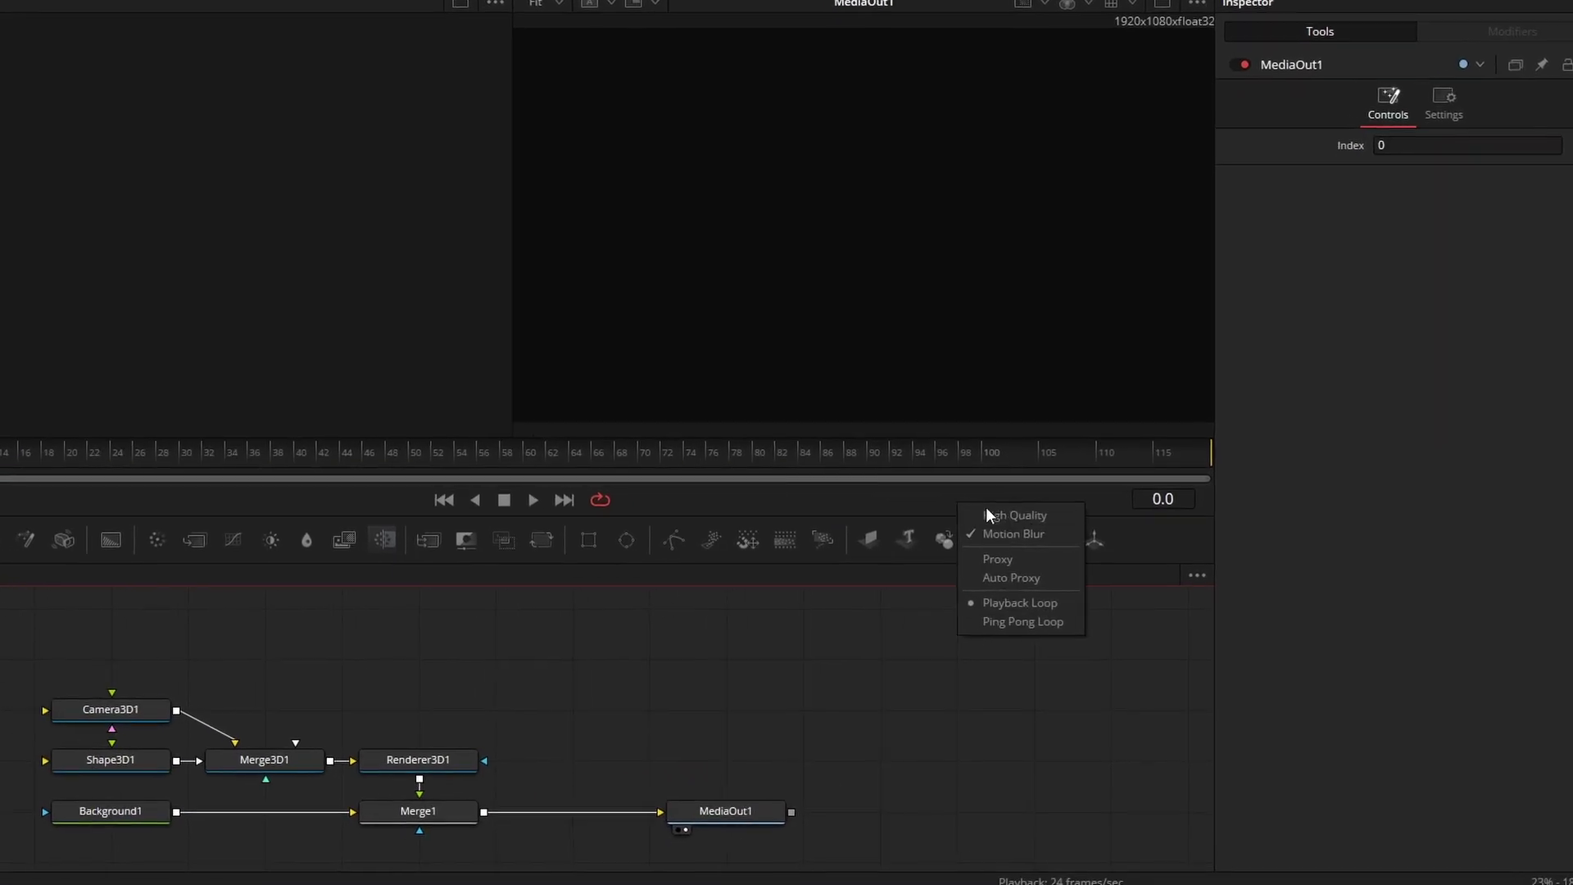
{"action": "left_click", "coordinate": [1004, 534]}
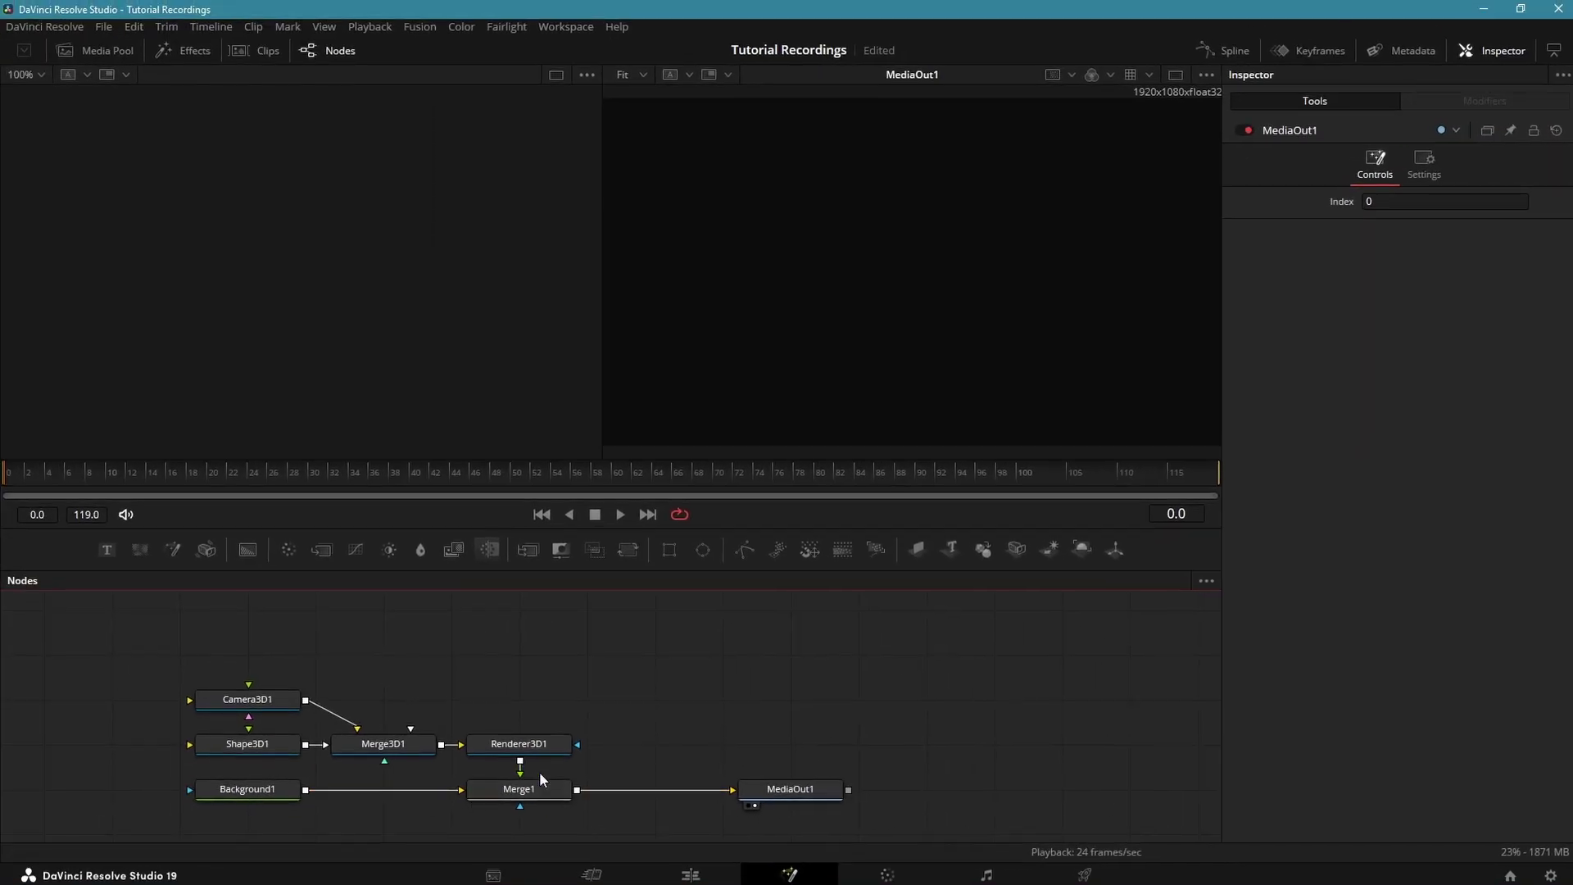
Display Merge3D1 in the first viewer, alongside the MediaOut1 view.
{"action": "left_click", "coordinate": [789, 786]}
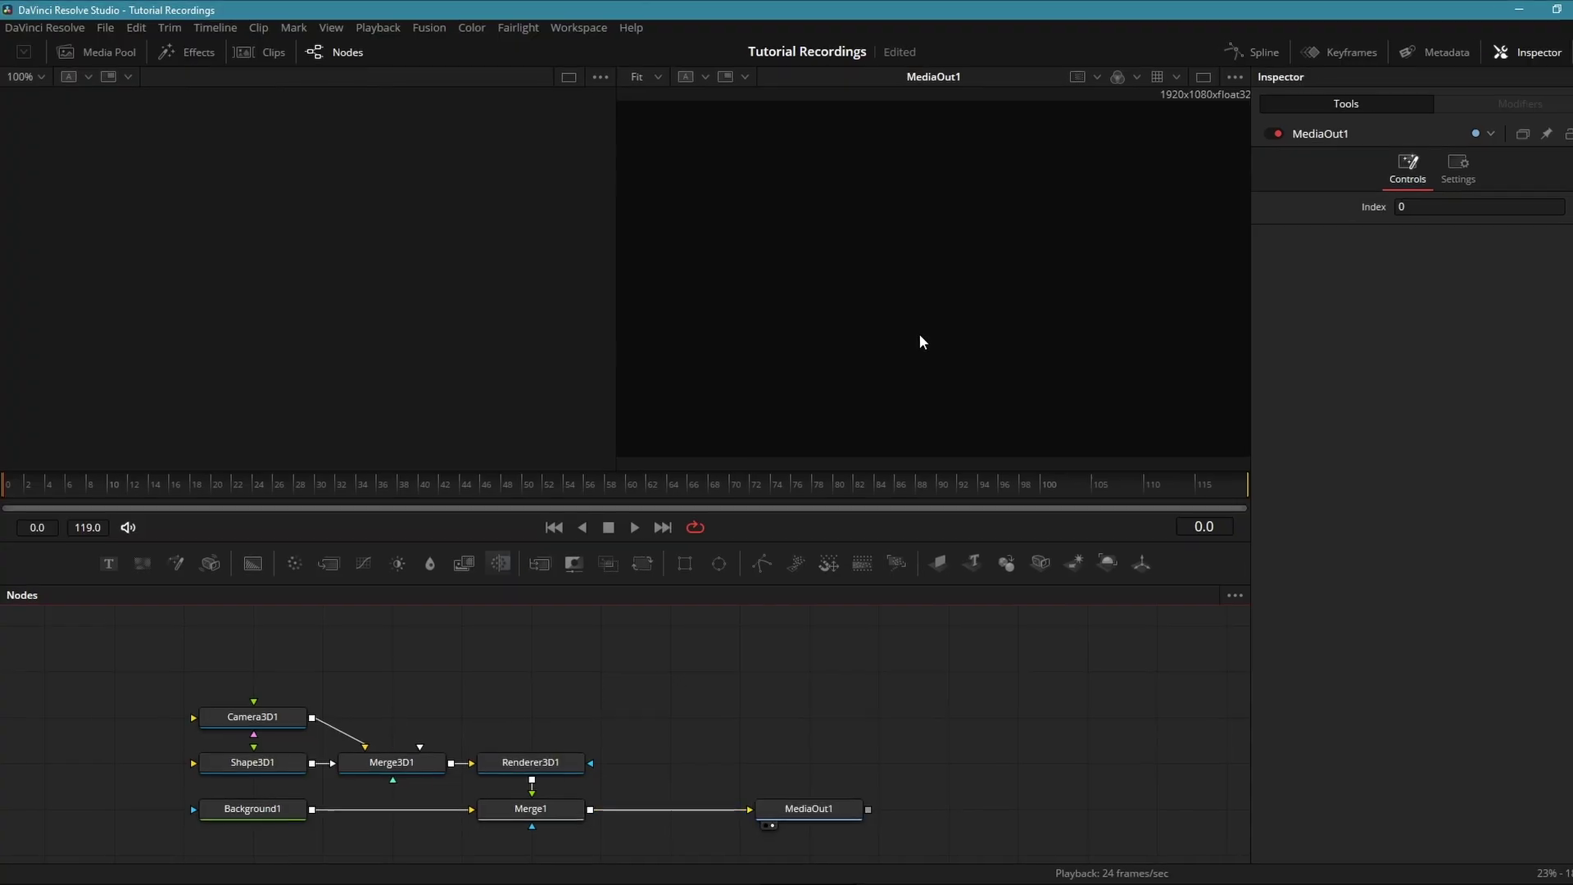
{"action": "left_click", "coordinate": [410, 756]}
{"action": "key", "text": "1"}
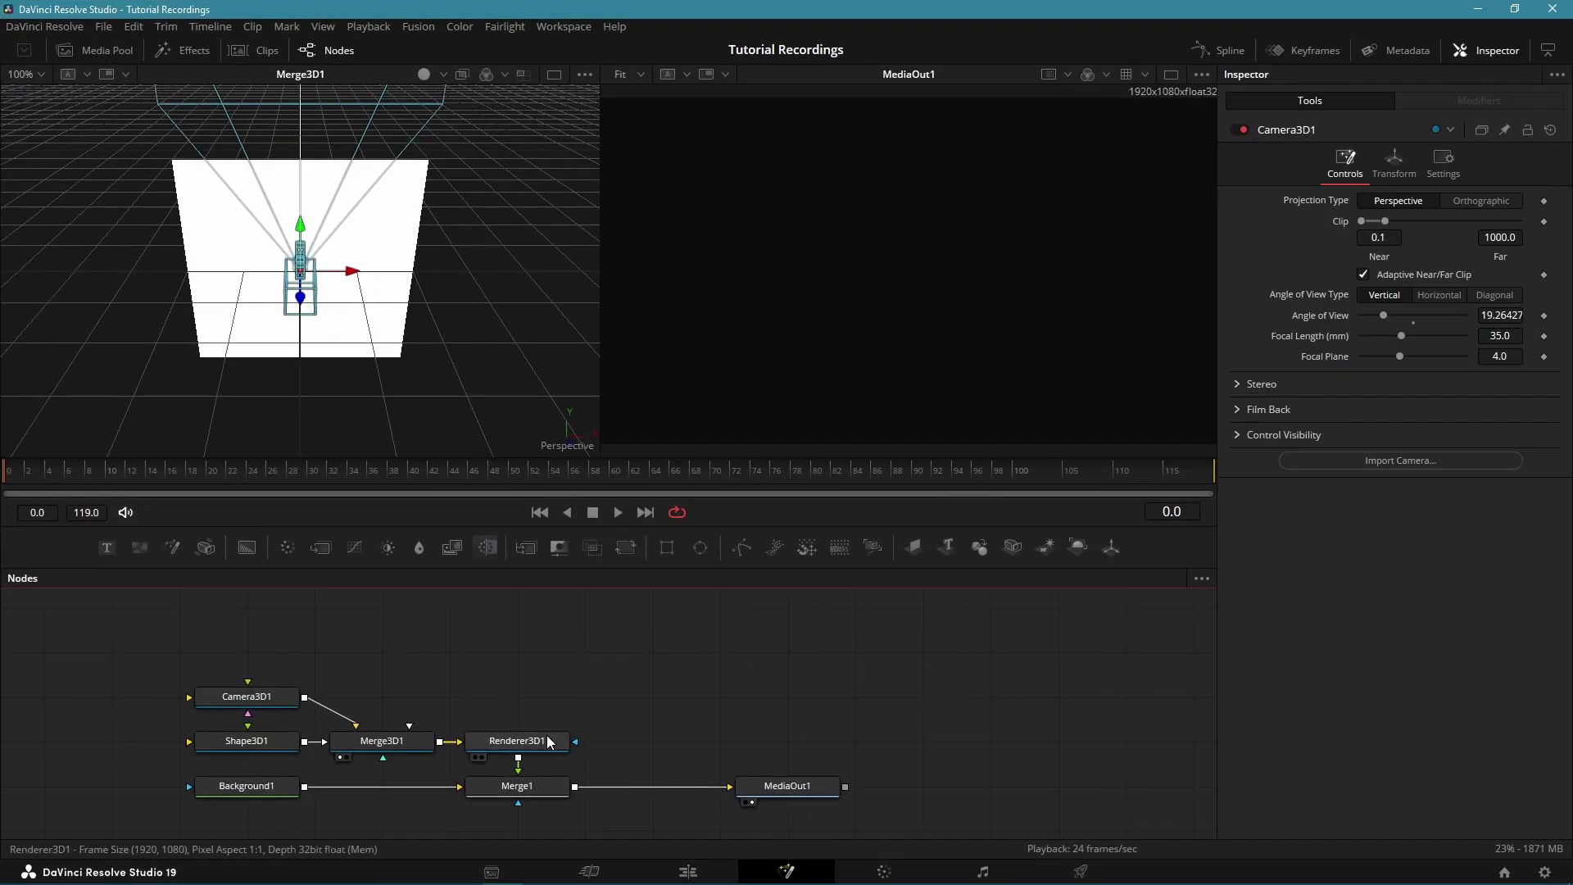
Set the renderer type of Renderer3D1 to Hardware Renderer.
{"action": "left_click", "coordinate": [529, 746]}
{"action": "left_click", "coordinate": [1408, 295]}
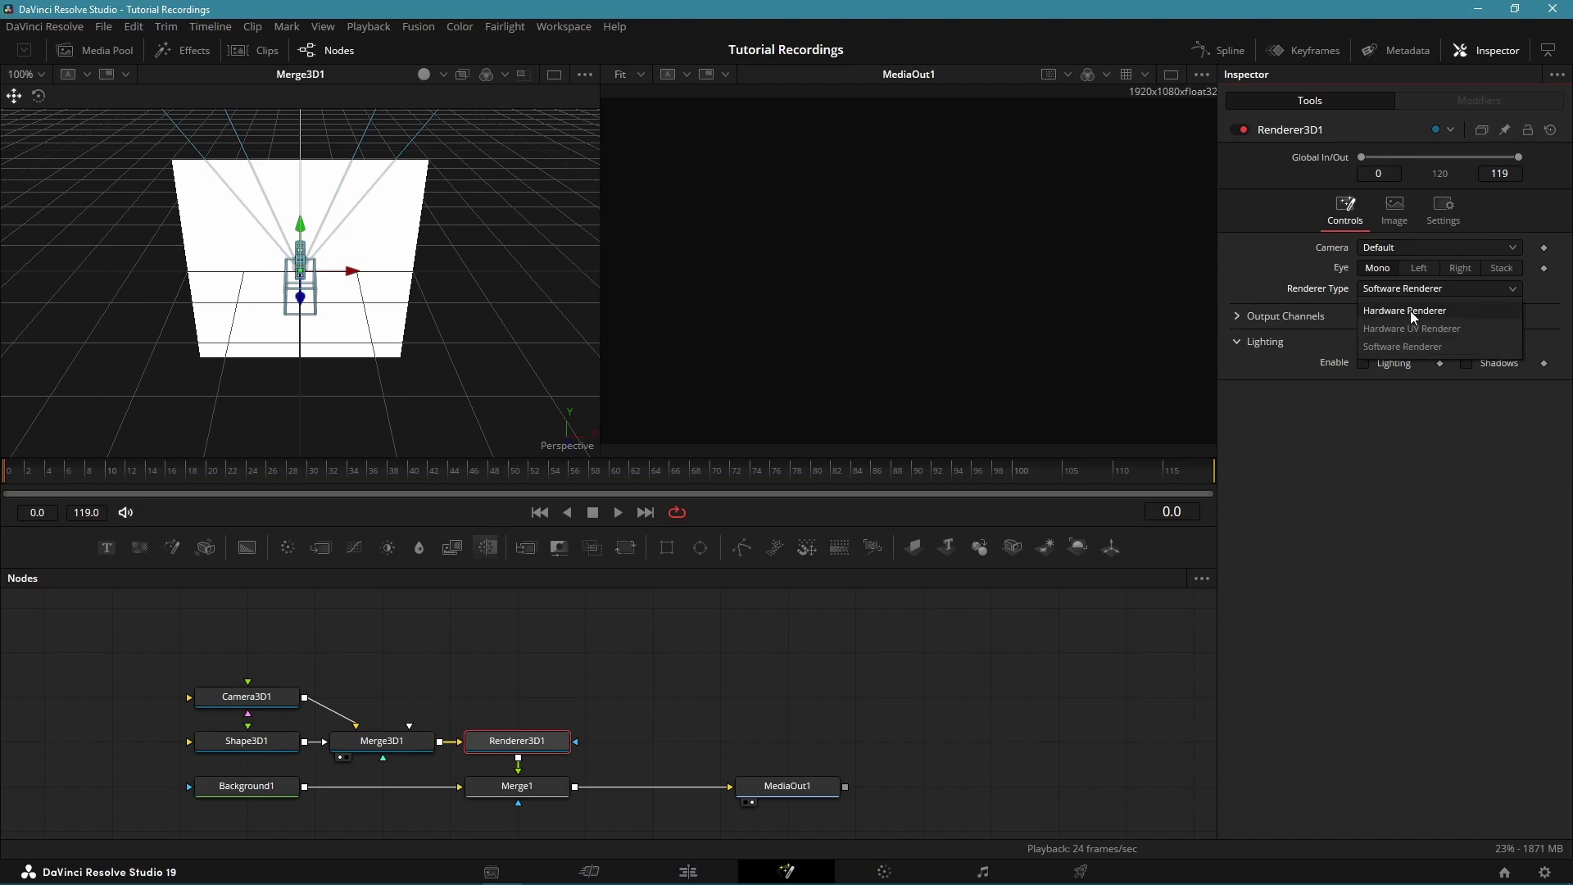
{"action": "left_click", "coordinate": [1412, 311]}
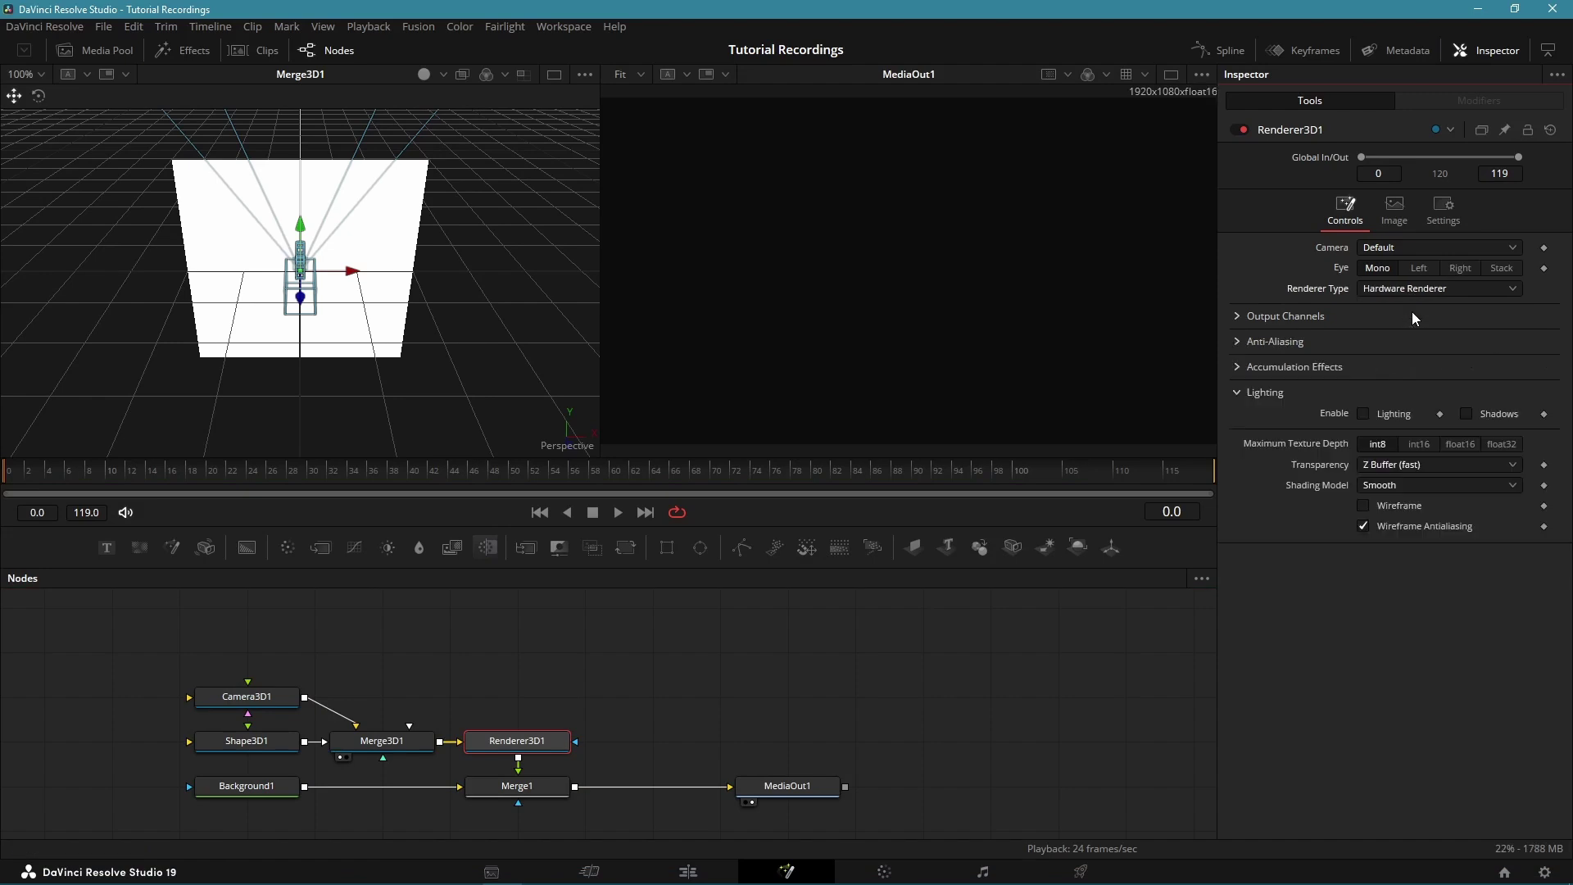
Set Camera3D1's focal length to 25 mm and move the camera back from the plane to about 1.31 on Z.
{"action": "left_click", "coordinate": [246, 697]}
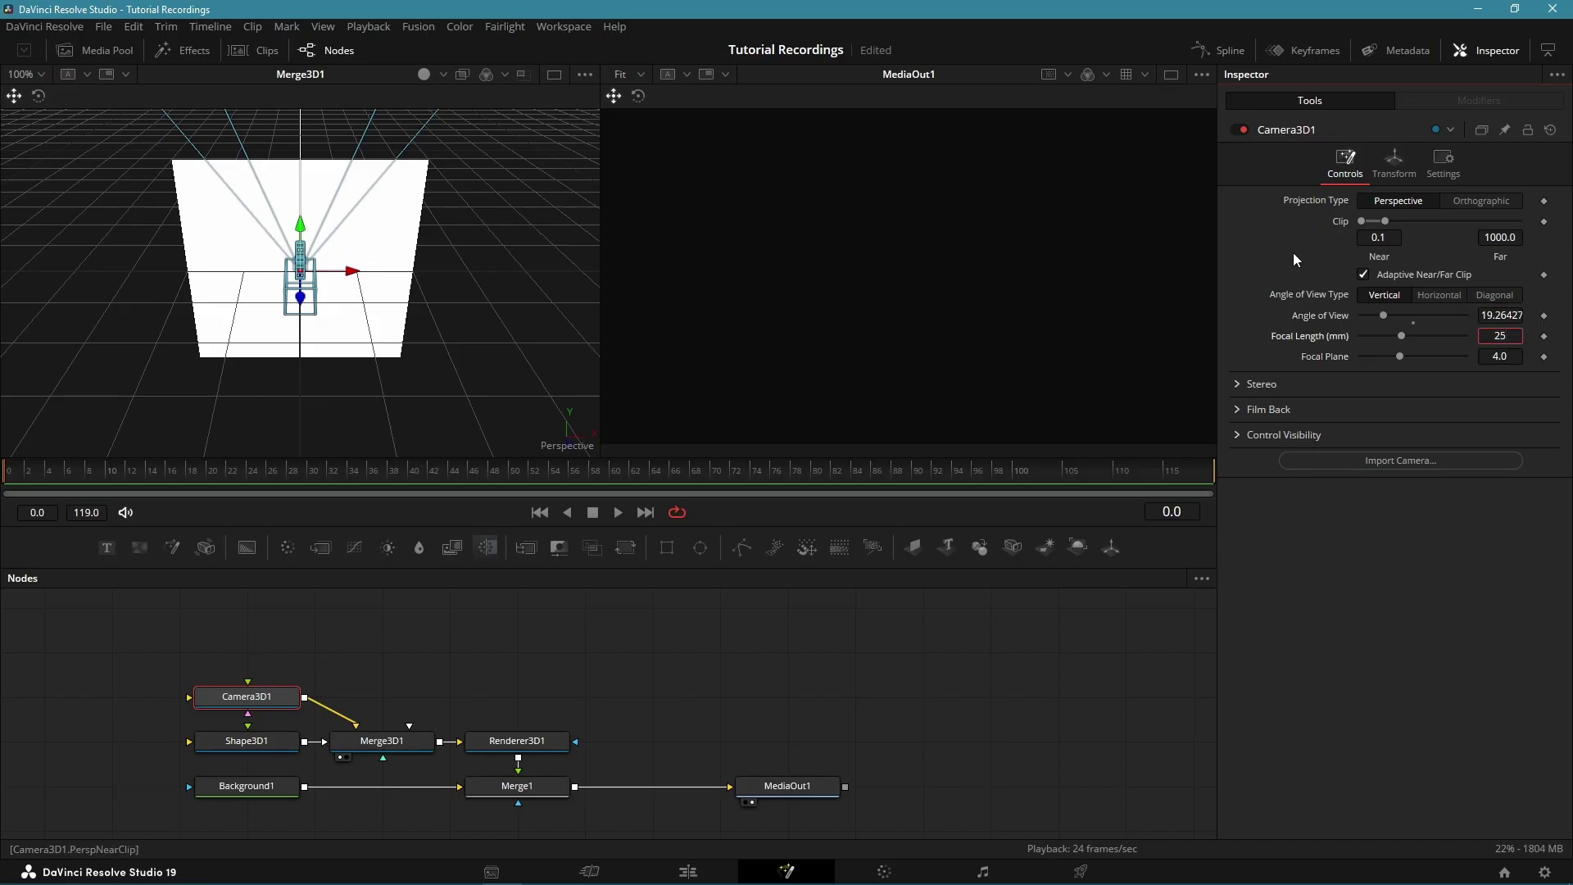
{"action": "key", "text": "Return"}
{"action": "left_click_drag", "start_coordinate": [416, 350], "coordinate": [549, 346]}
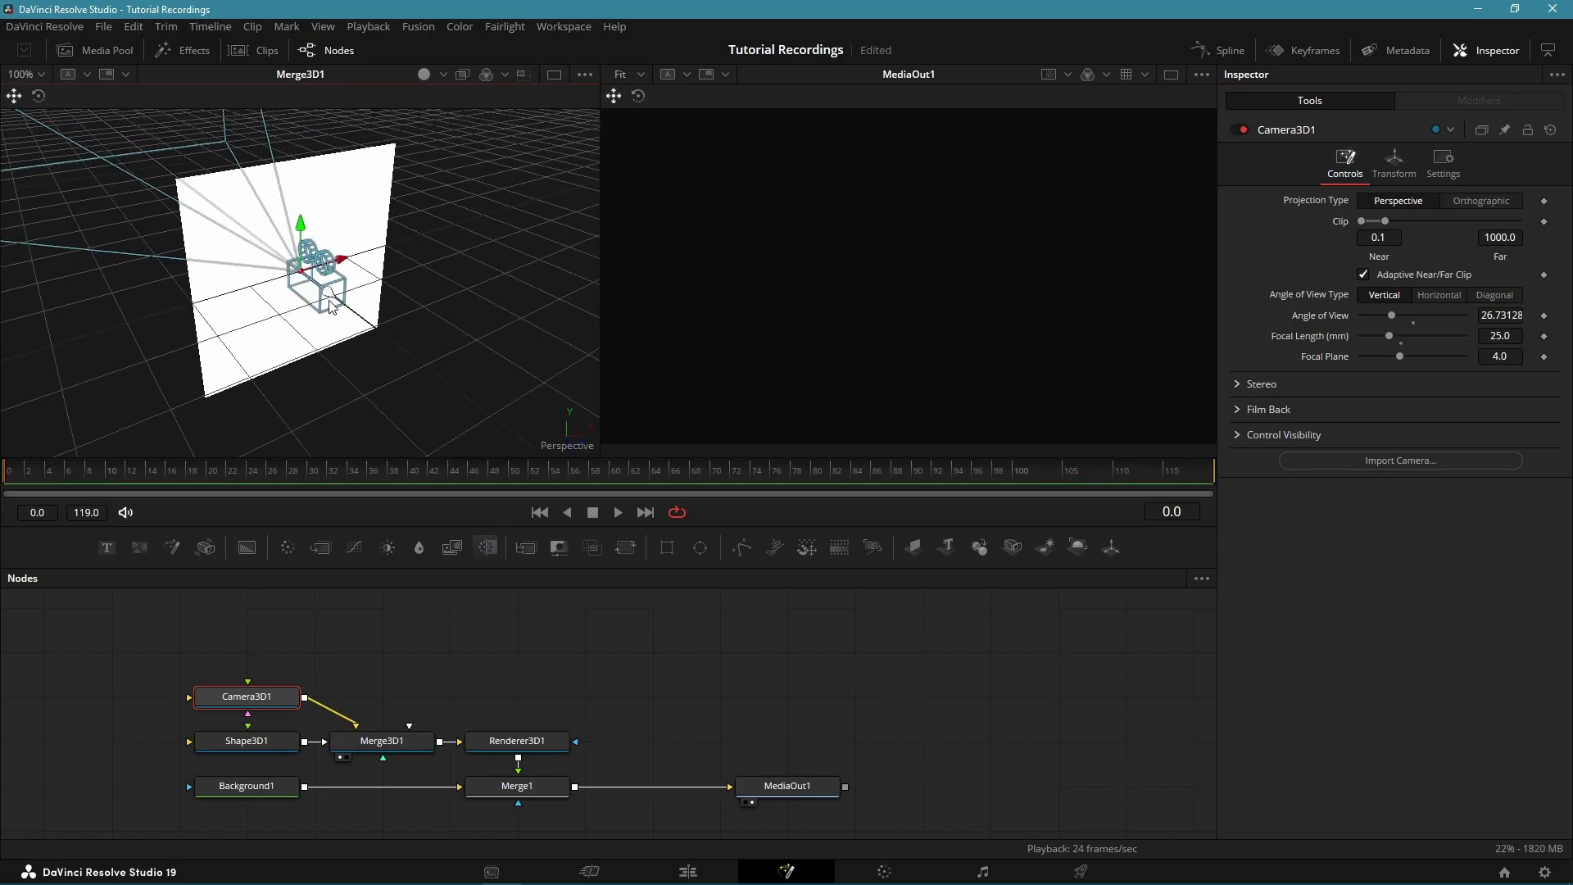
{"action": "left_click_drag", "start_coordinate": [332, 308], "coordinate": [651, 507]}
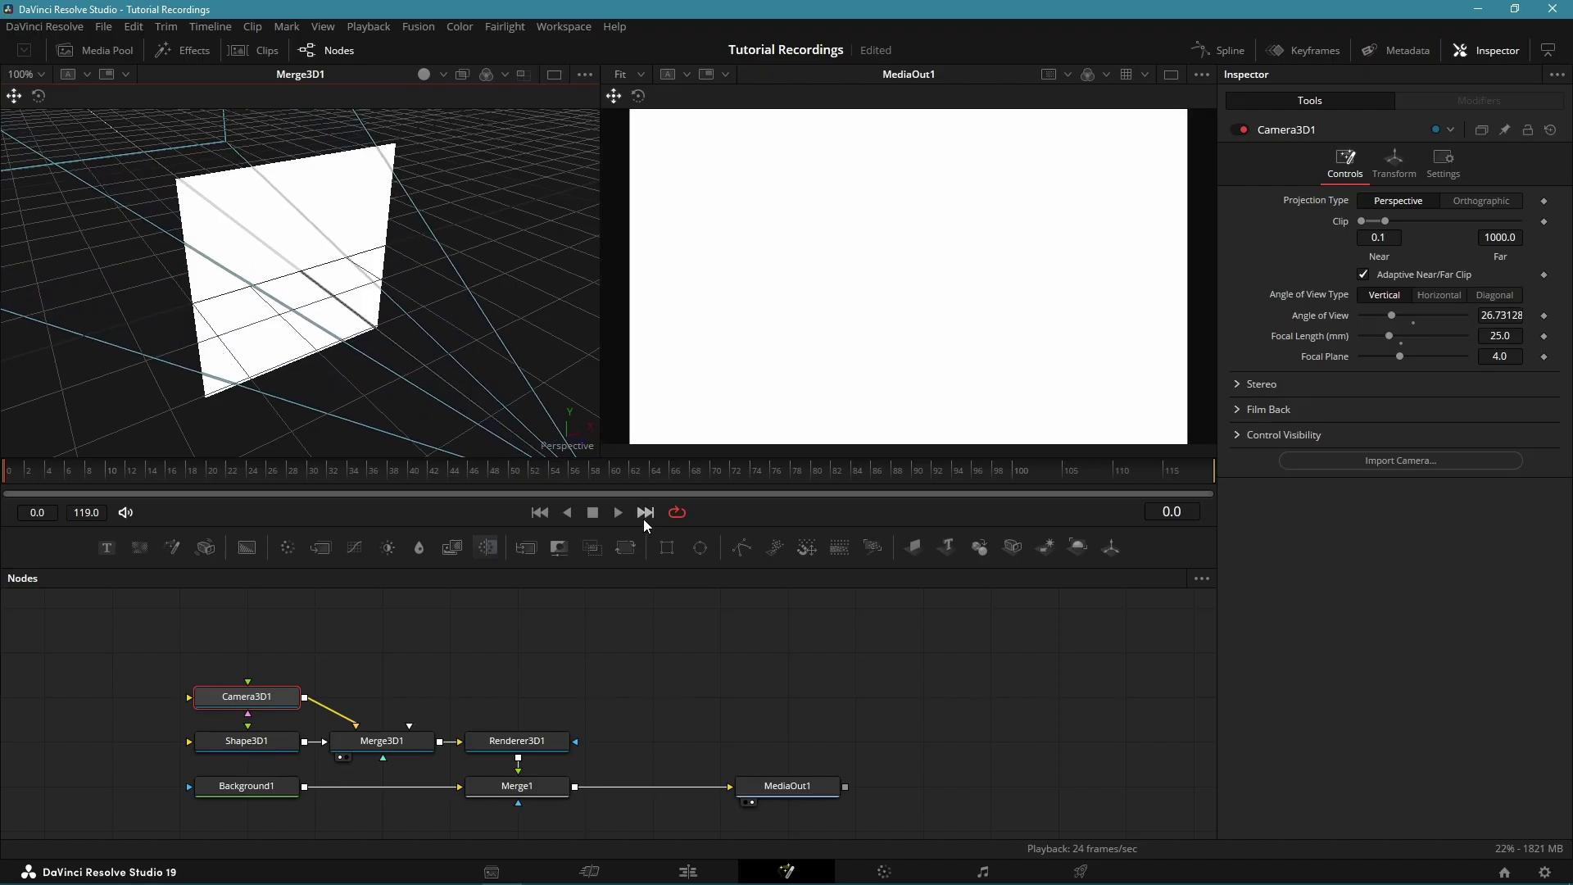
Turn on lighting in the Merge3D1 viewer and change Shape3D1 from a plane to a Cube.
{"action": "left_click", "coordinate": [441, 75]}
{"action": "left_click", "coordinate": [443, 138]}
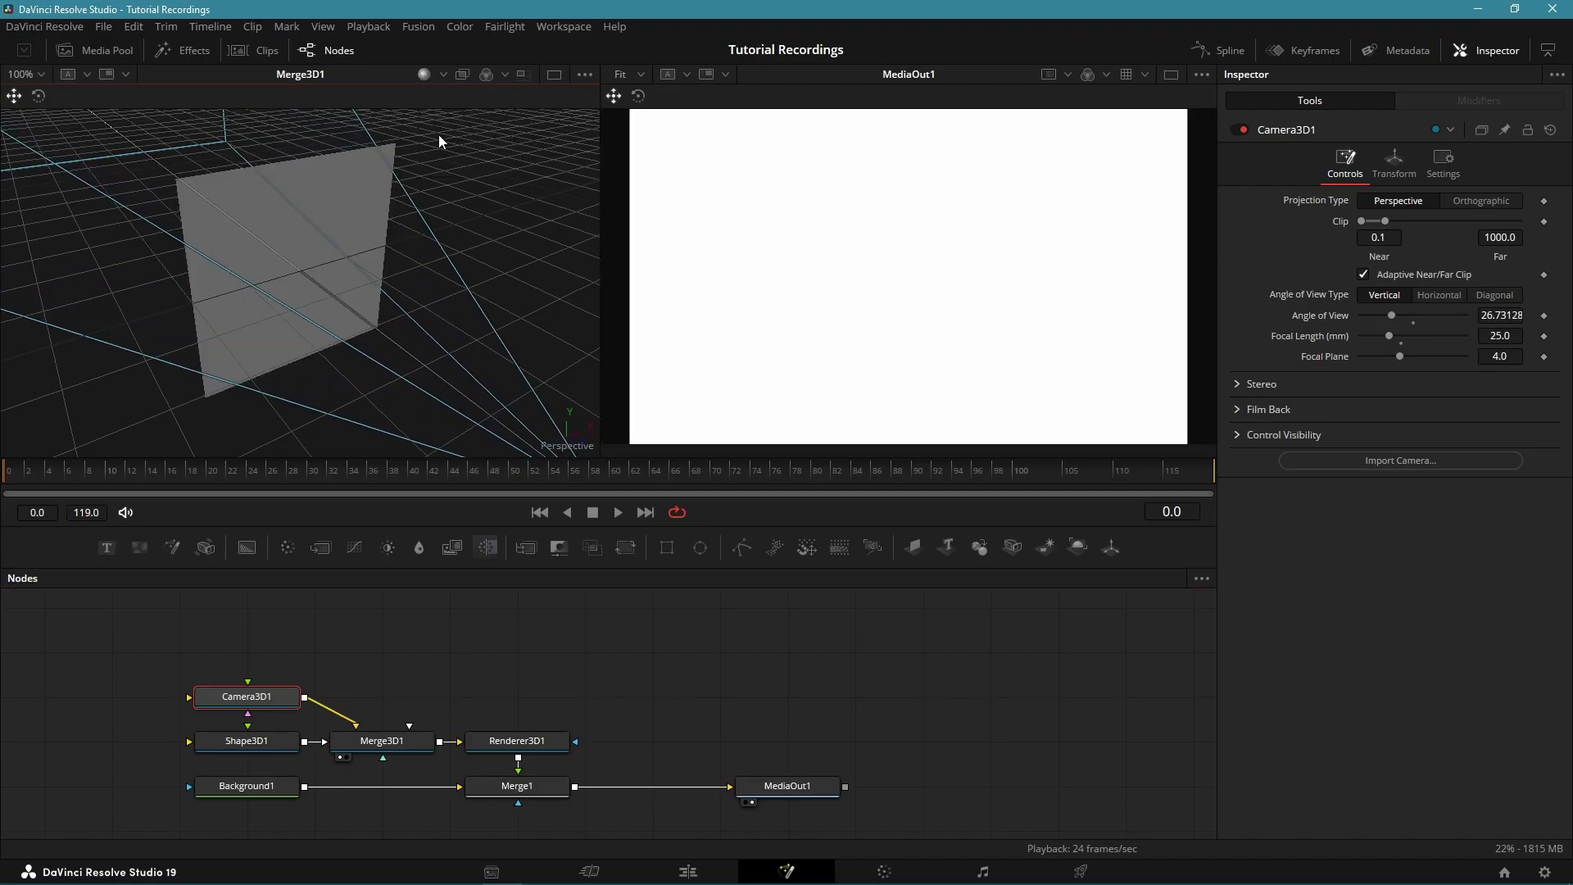
{"action": "left_click", "coordinate": [267, 740]}
{"action": "left_click", "coordinate": [1376, 202]}
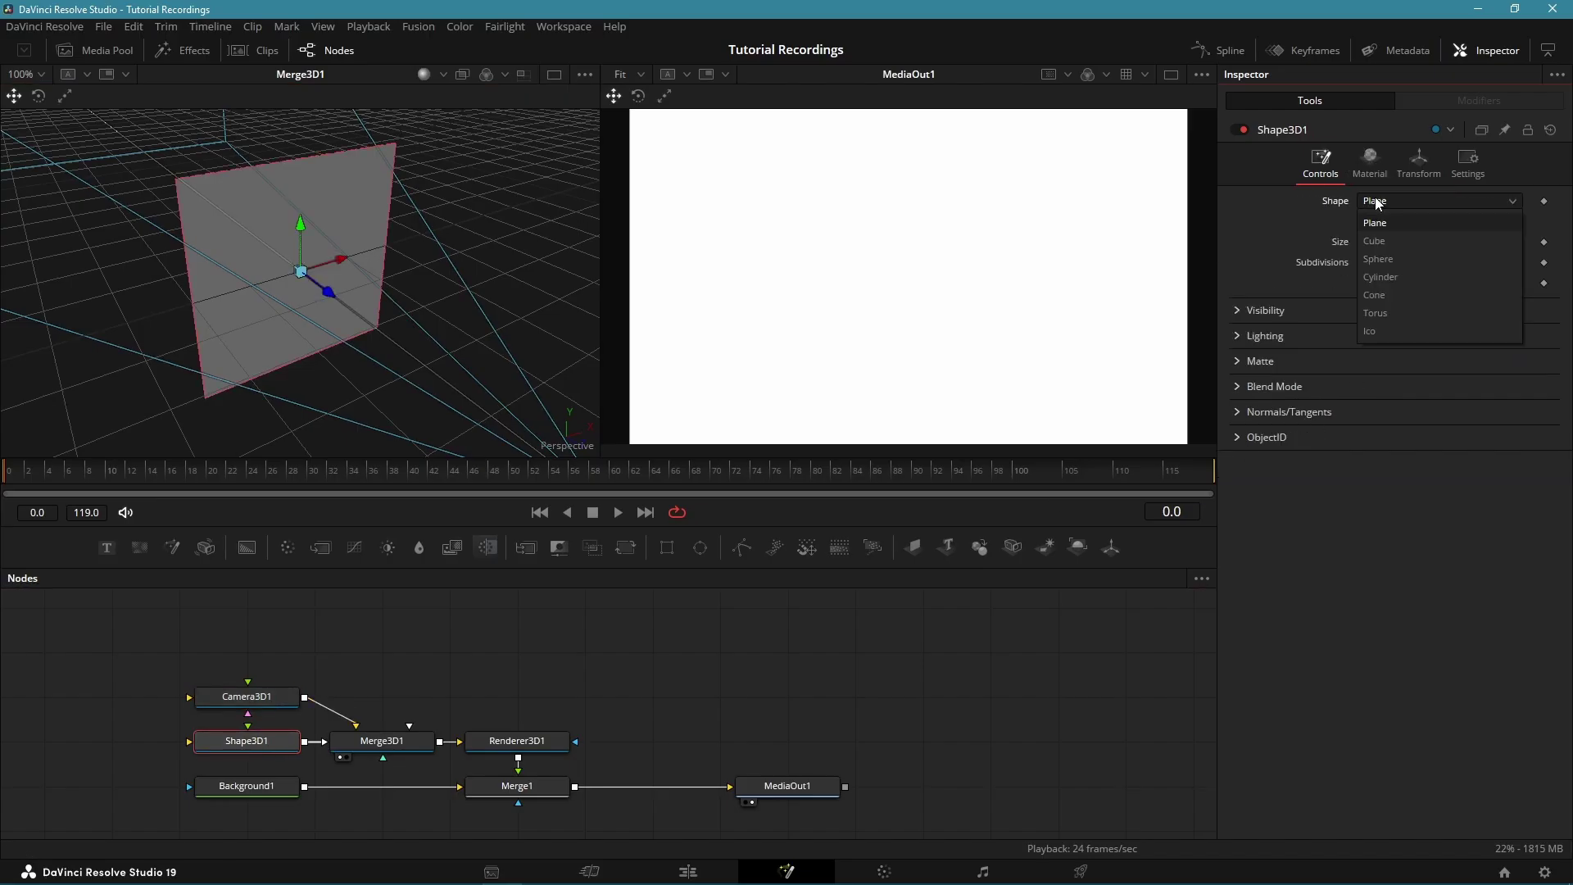
{"action": "left_click", "coordinate": [1379, 241]}
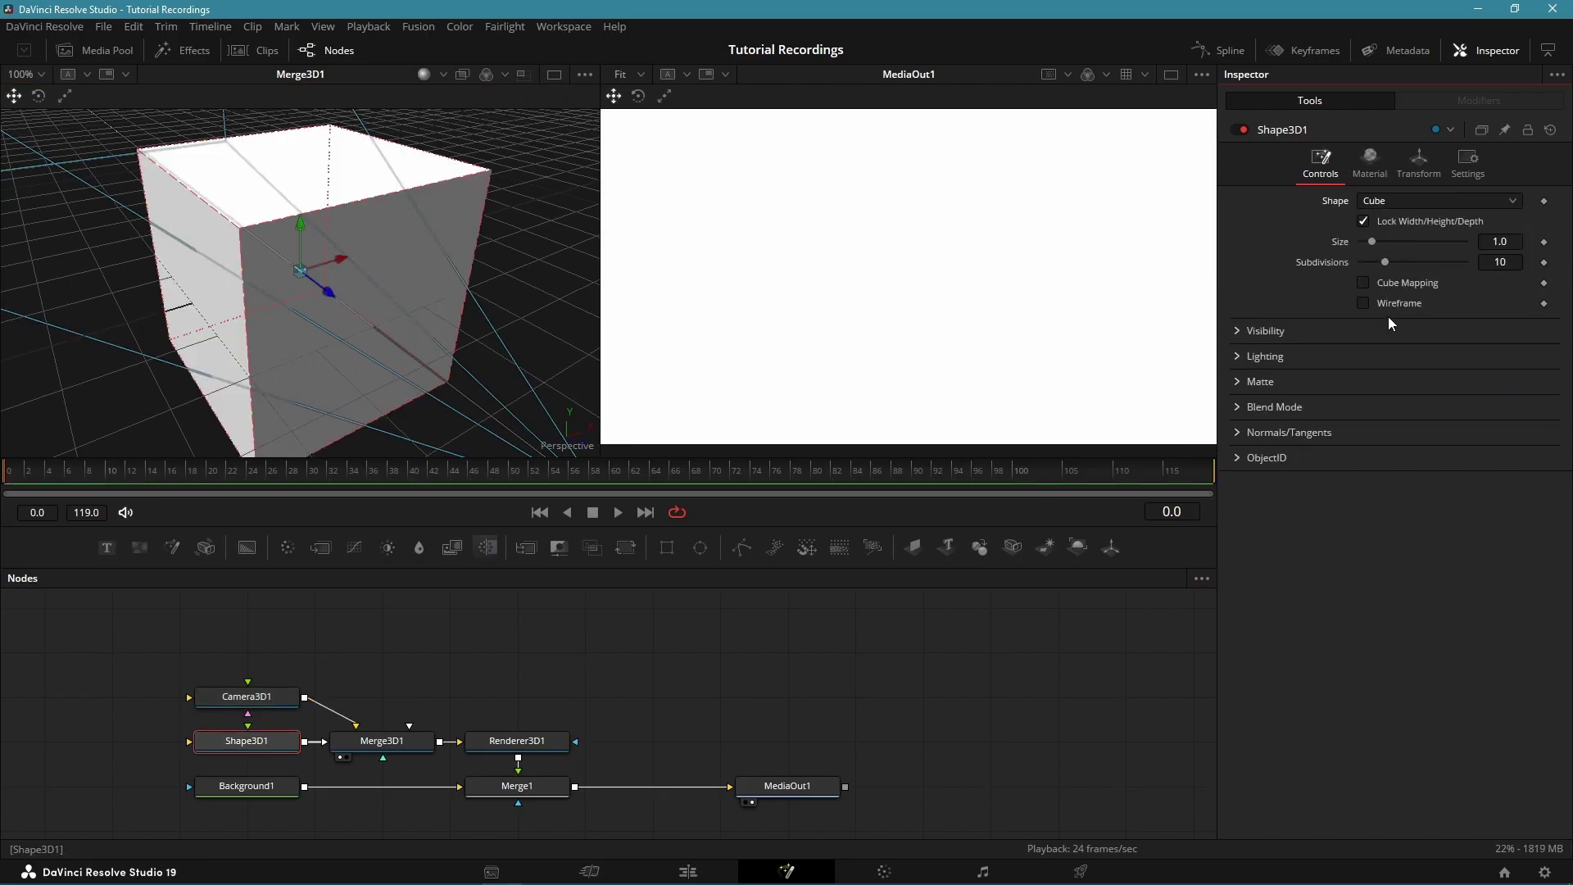
Unlock the cube's dimensions and link Width to Depth with an expression, using Height 1.18 and Depth 0.16.
{"action": "right_click", "coordinate": [1337, 241]}
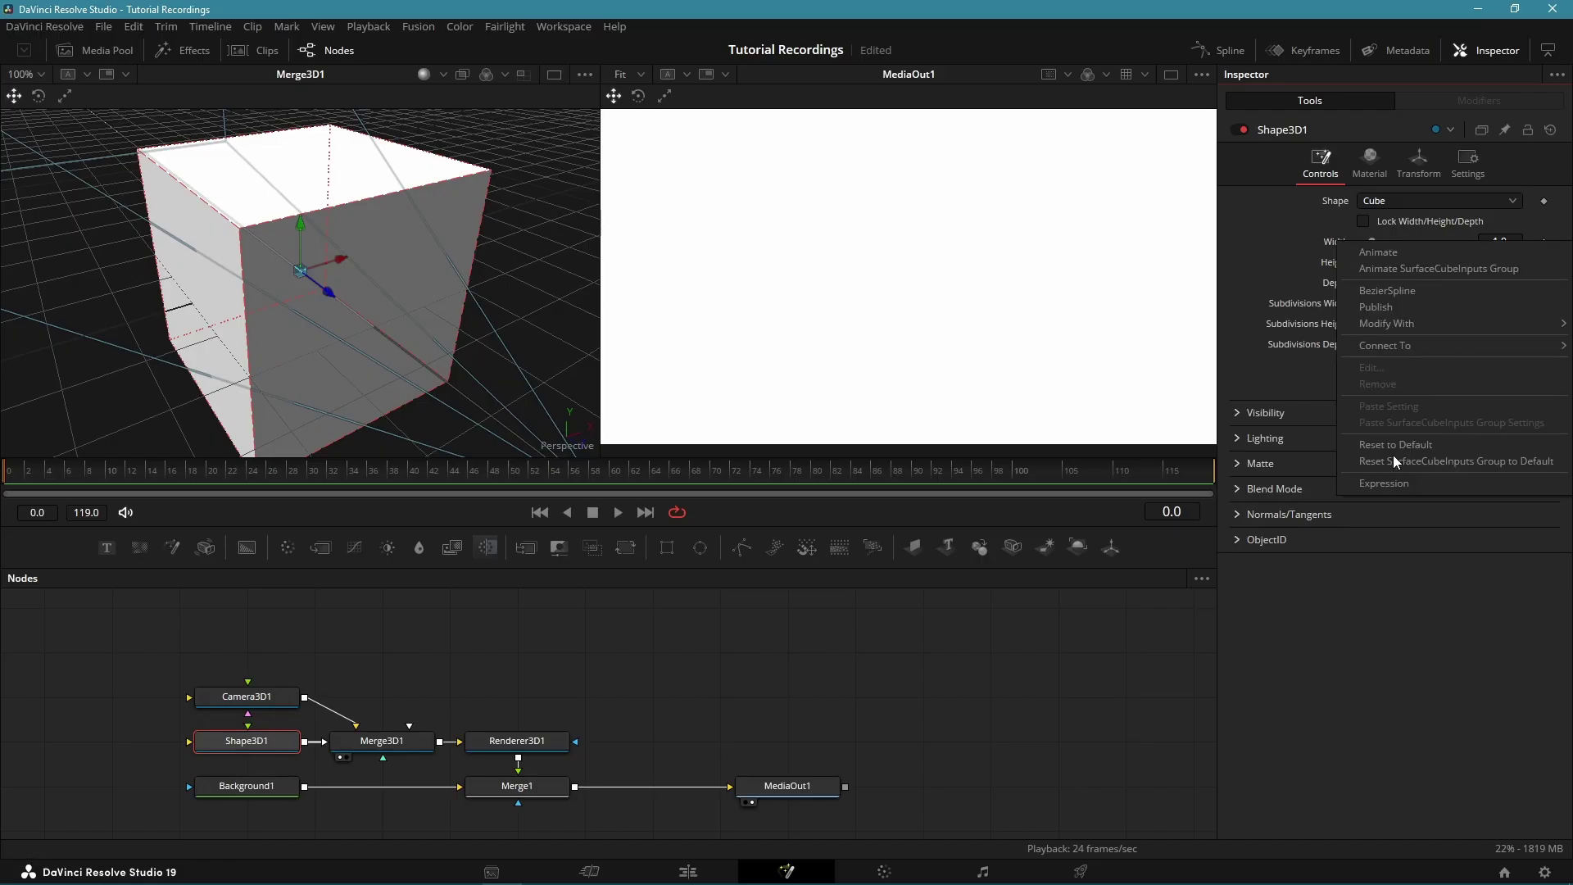
{"action": "left_click", "coordinate": [1393, 454]}
{"action": "mouse_move", "coordinate": [1364, 262]}
{"action": "left_mouse_down"}
{"action": "mouse_move", "coordinate": [1340, 307]}
{"action": "mouse_move", "coordinate": [1375, 306]}
{"action": "mouse_move", "coordinate": [1374, 287]}
{"action": "left_mouse_up"}
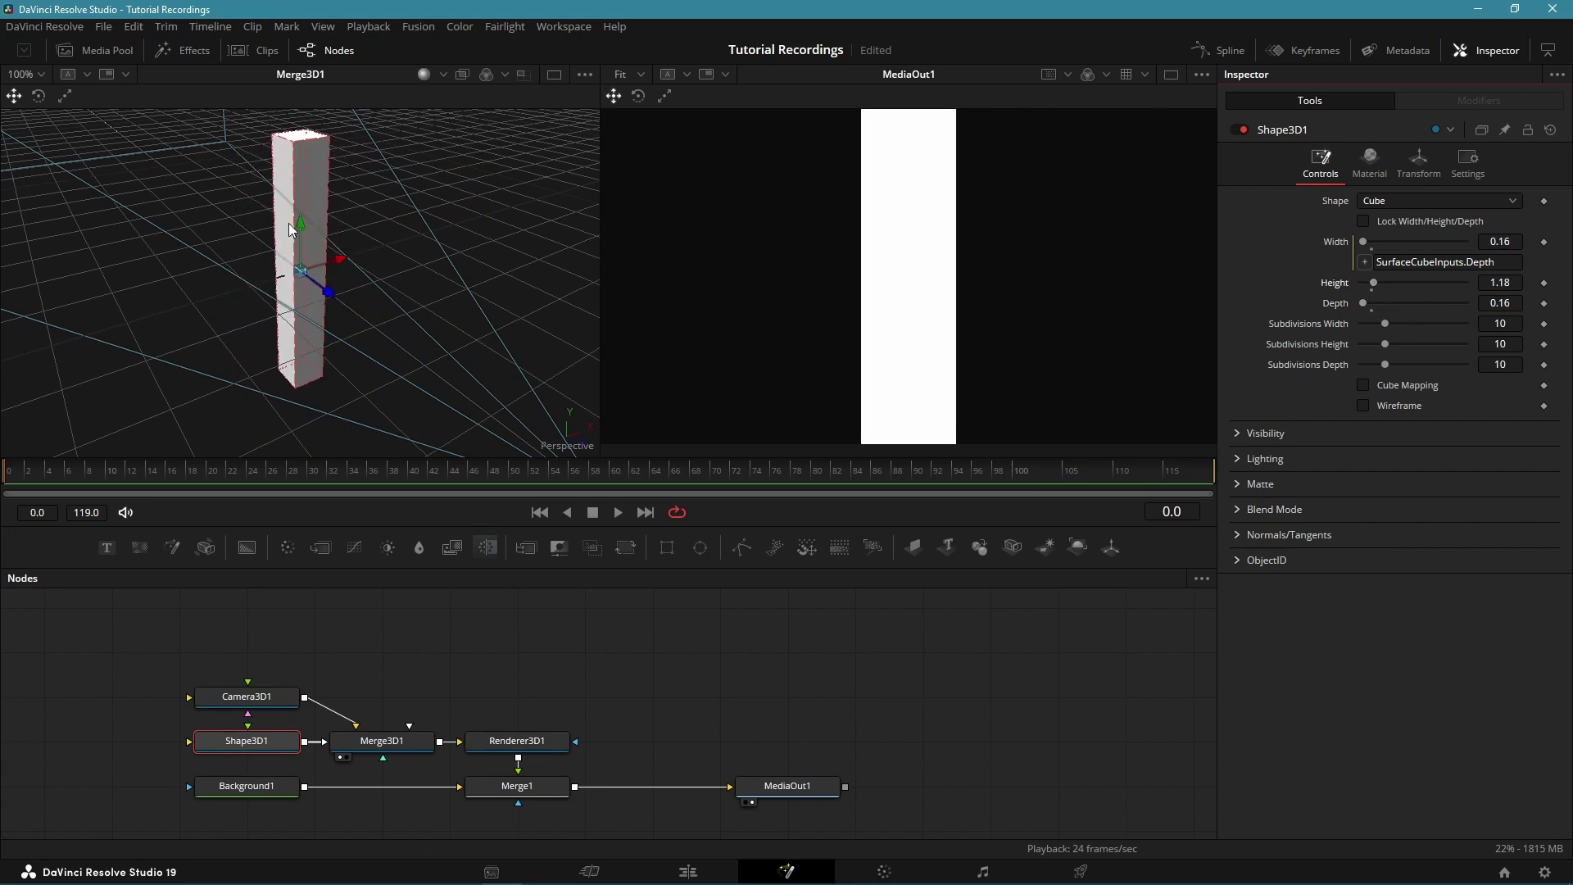
Lower the pillar along Y and rotate it about its Y axis, with its depth increased to 0.21.
{"action": "left_click_drag", "start_coordinate": [303, 222], "coordinate": [316, 326]}
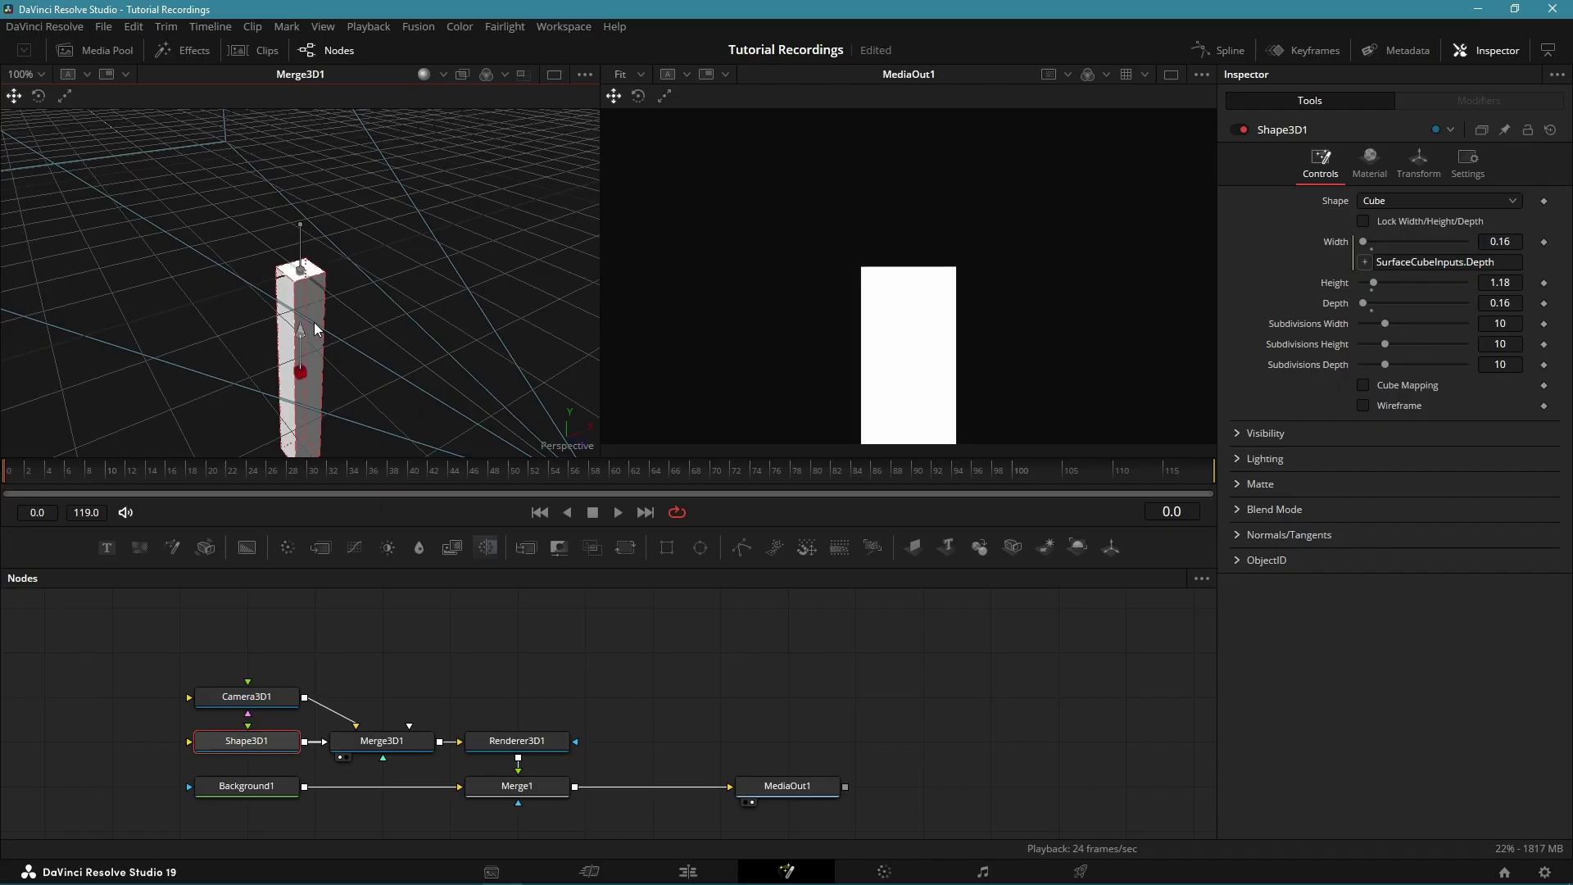
{"action": "left_click_drag", "start_coordinate": [1494, 303], "coordinate": [1499, 303]}
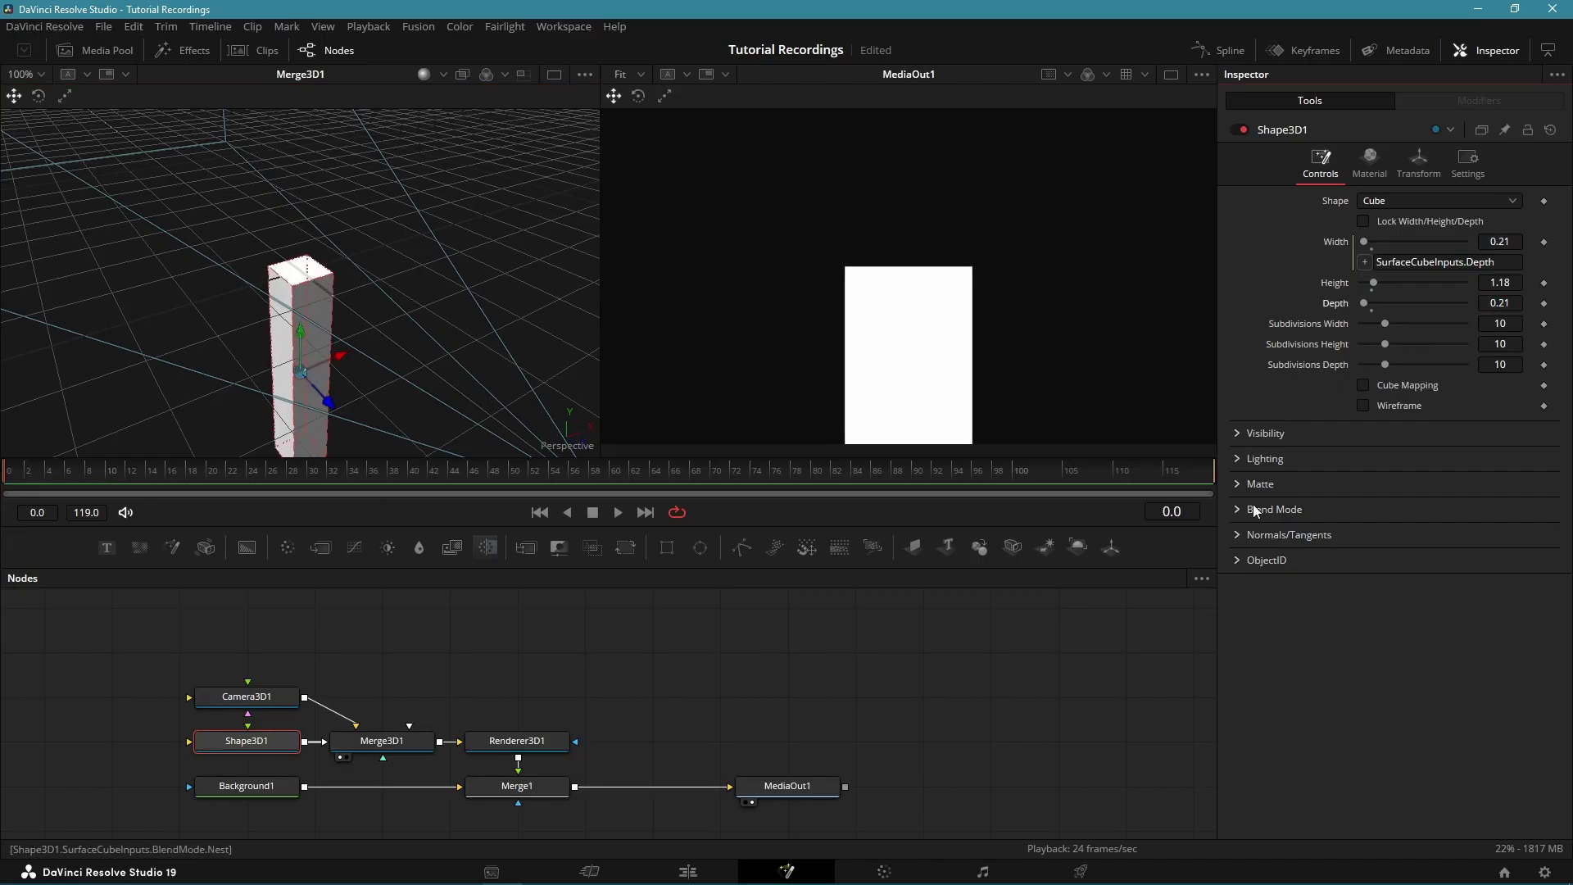
{"action": "left_click", "coordinate": [1418, 161]}
{"action": "left_click_drag", "start_coordinate": [1387, 350], "coordinate": [1410, 356]}
Keyframe Camera3D1's Z translation from 2.267104 at frame 0 to 1.307104 at frame 119.
{"action": "left_click", "coordinate": [266, 704]}
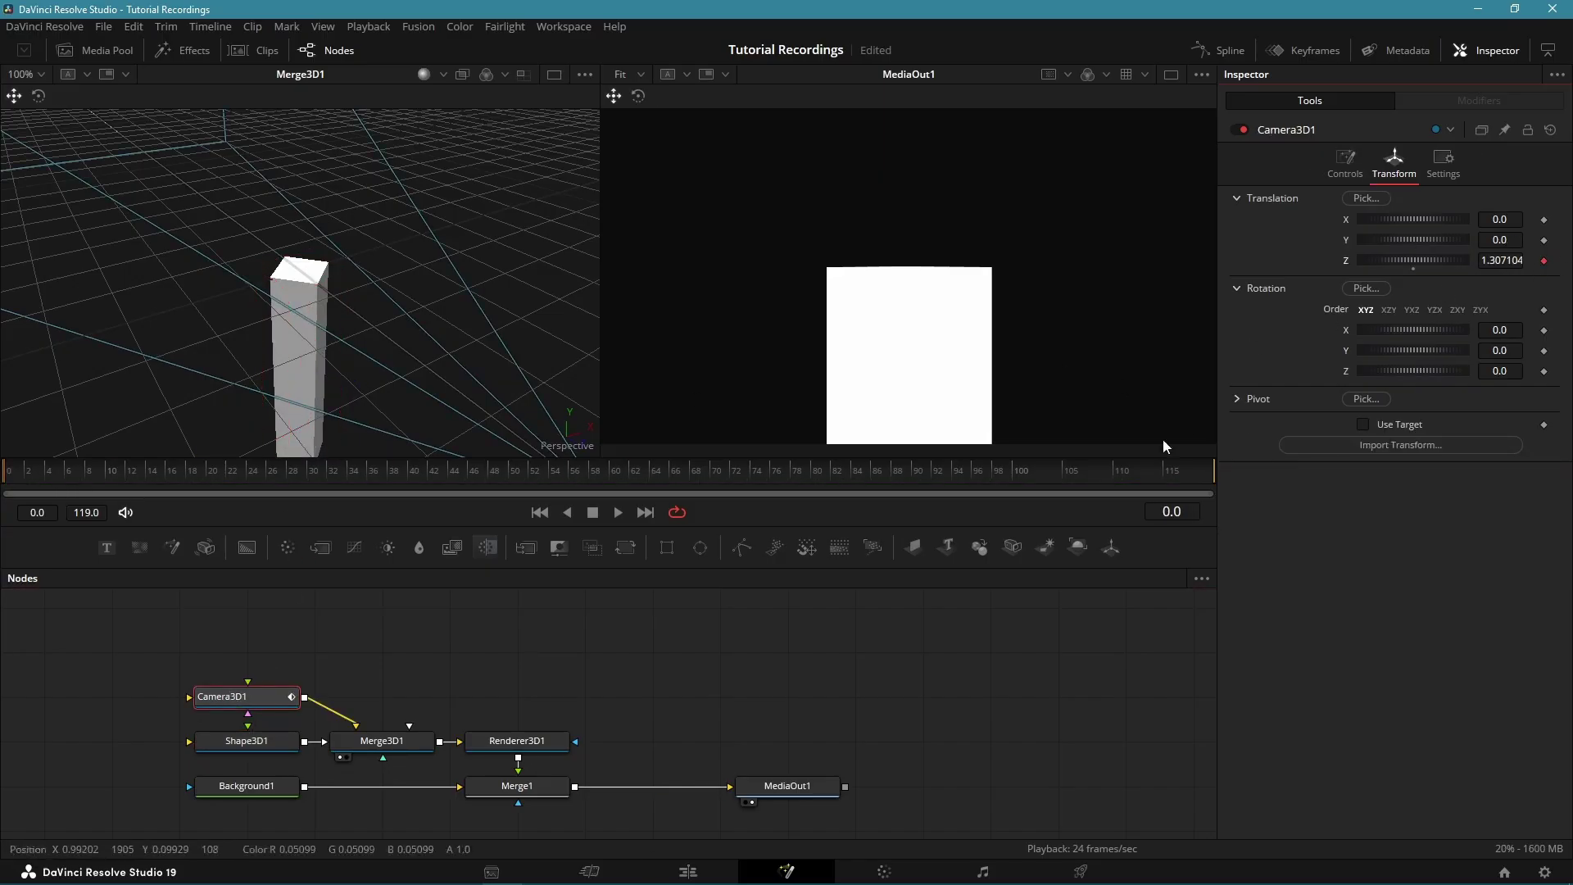
{"action": "key", "text": "End"}
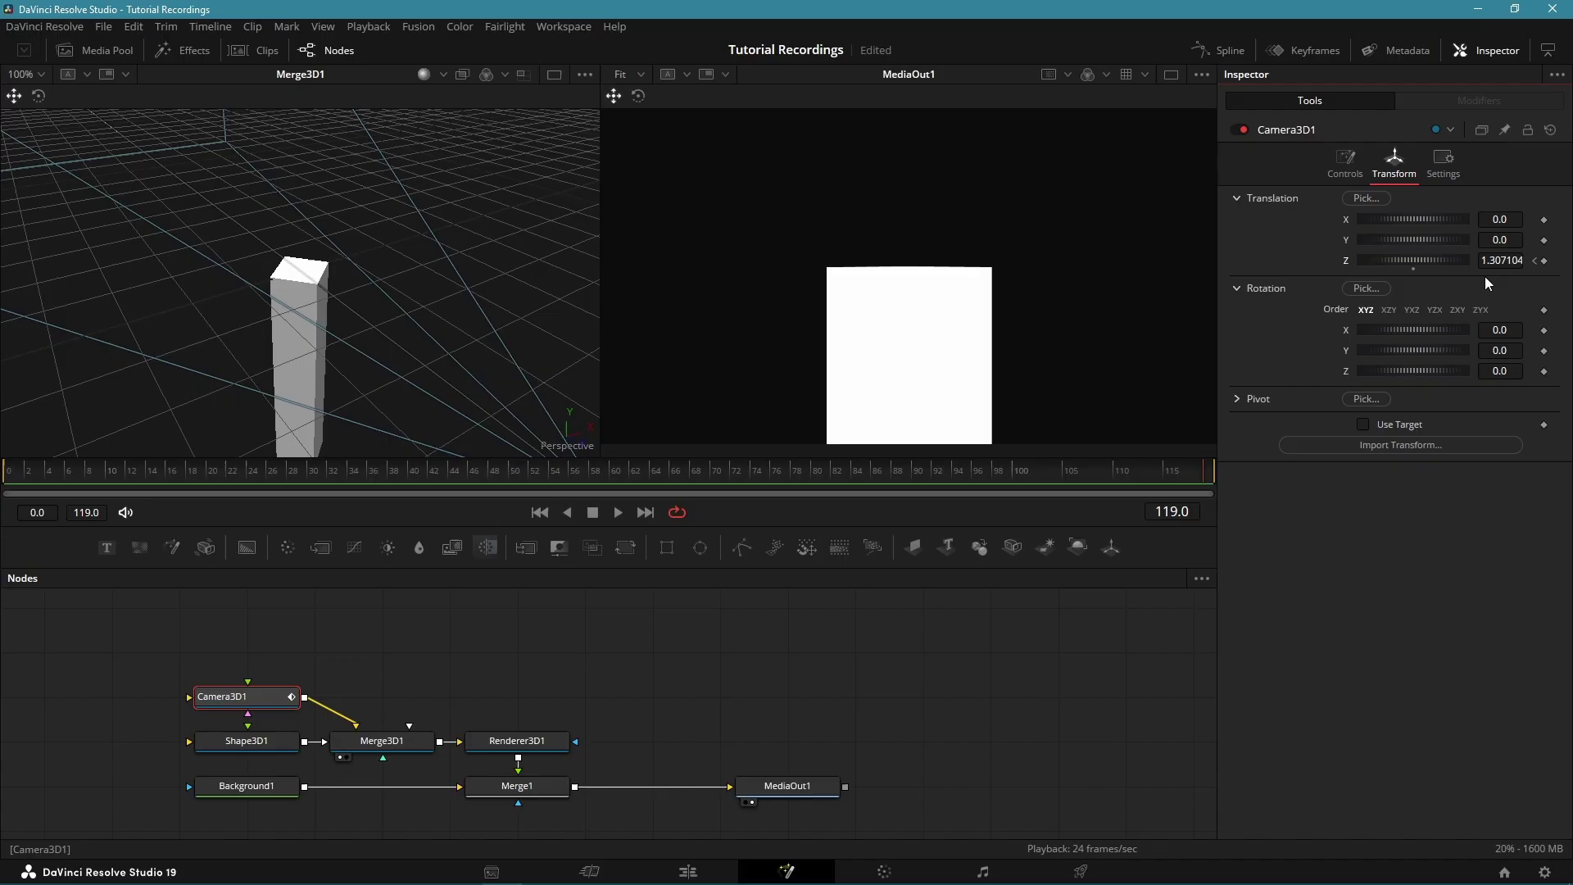
{"action": "left_click", "coordinate": [1543, 261]}
{"action": "left_click", "coordinate": [1534, 260]}
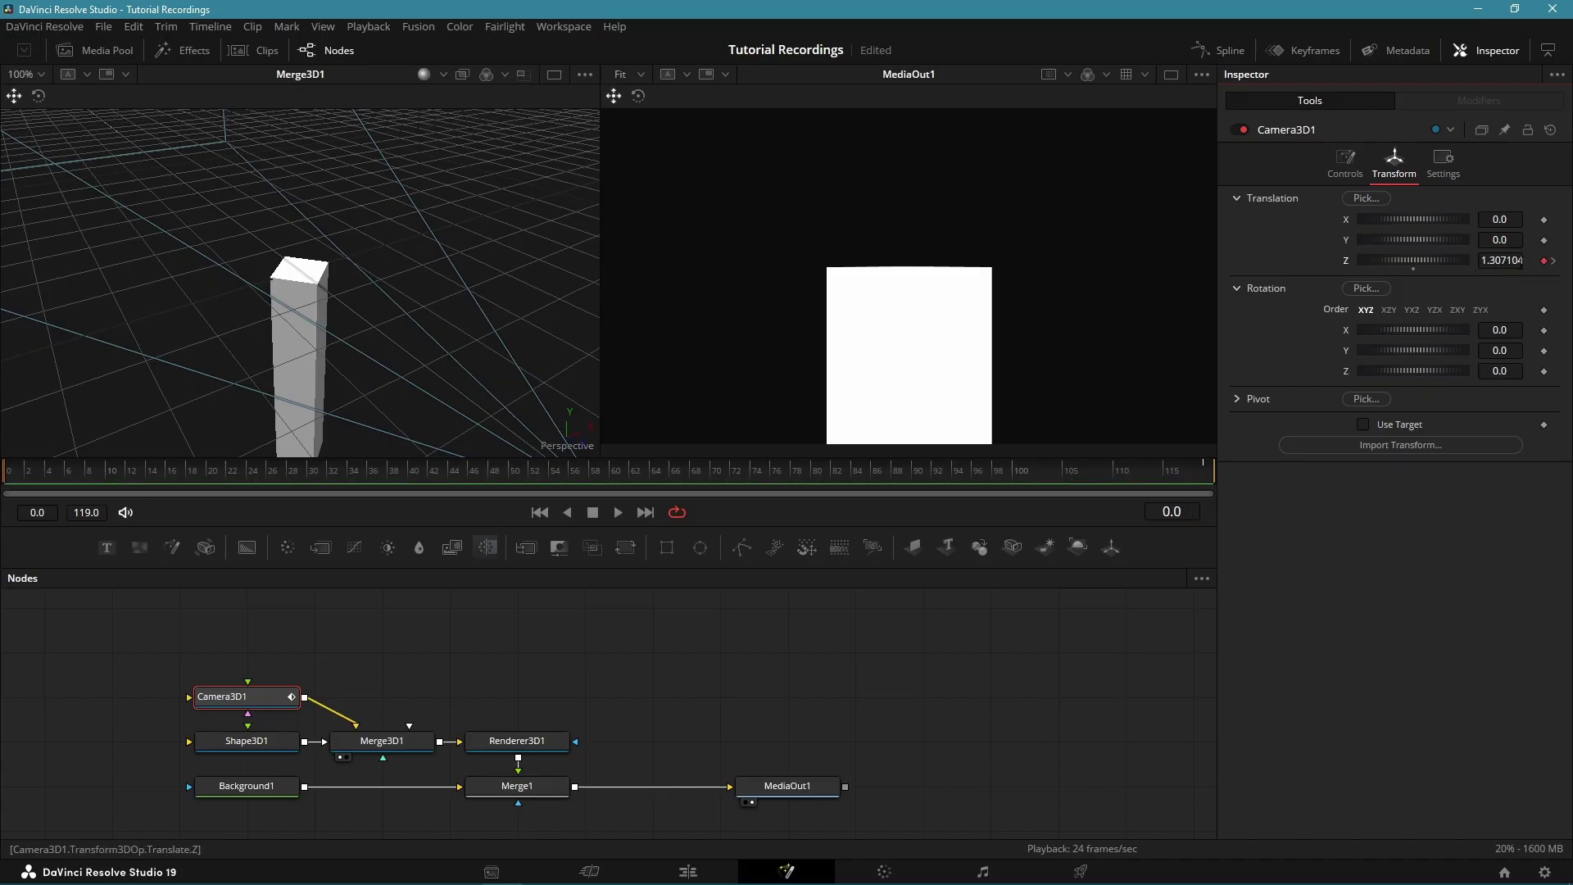
{"action": "left_click_drag", "start_coordinate": [1500, 261], "coordinate": [1561, 260]}
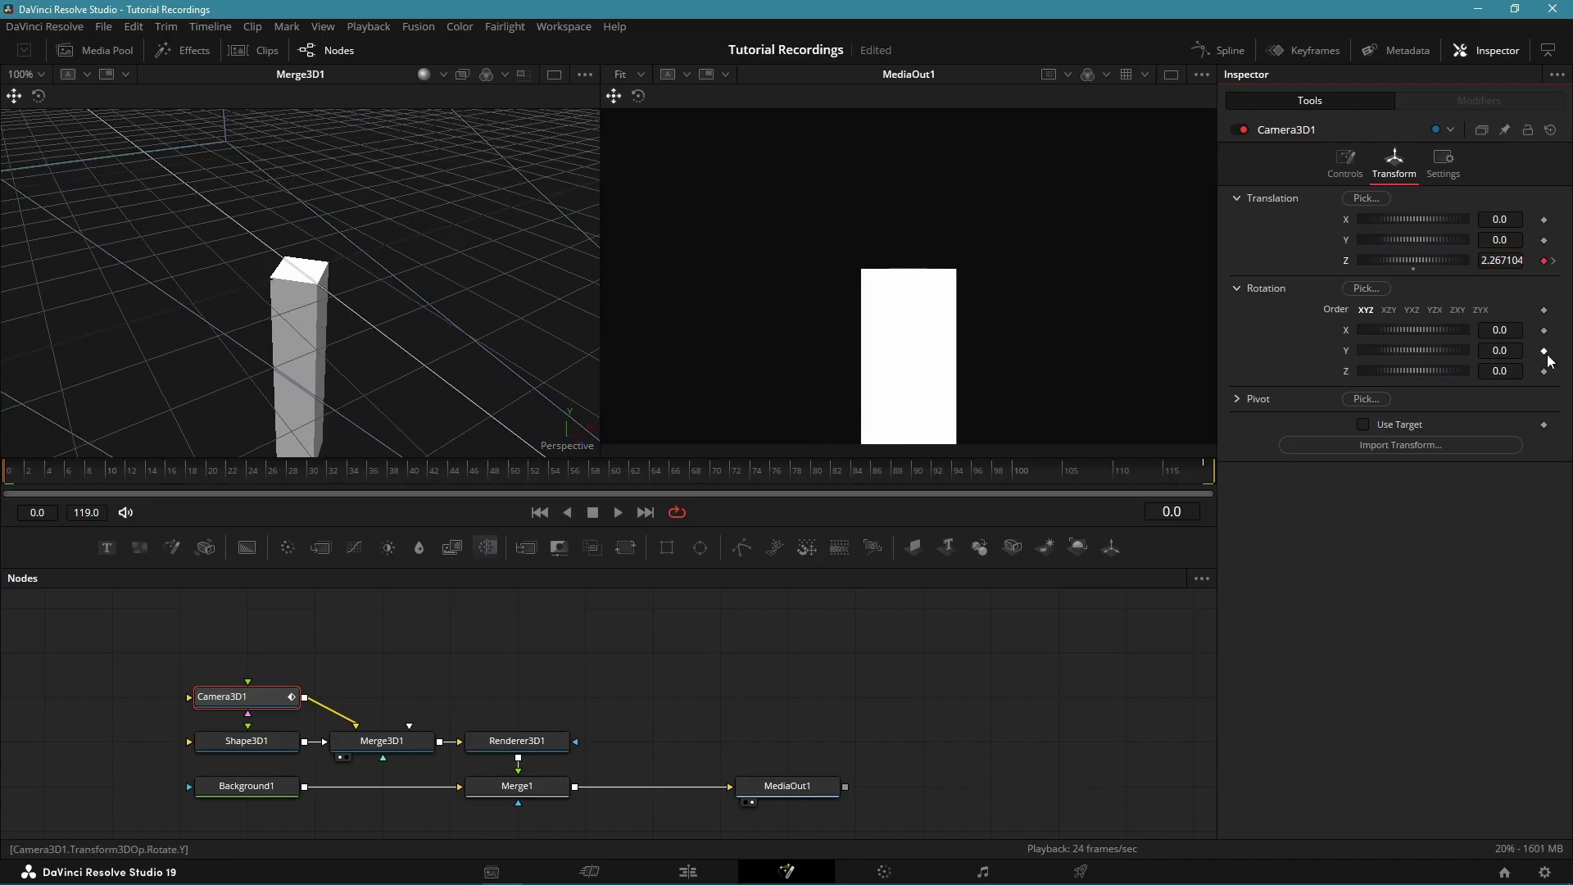
Keyframe the camera's Y translation from 0.0 at frame 0 to 0.437 at frame 119, and enable Use Target.
{"action": "left_click", "coordinate": [1553, 262]}
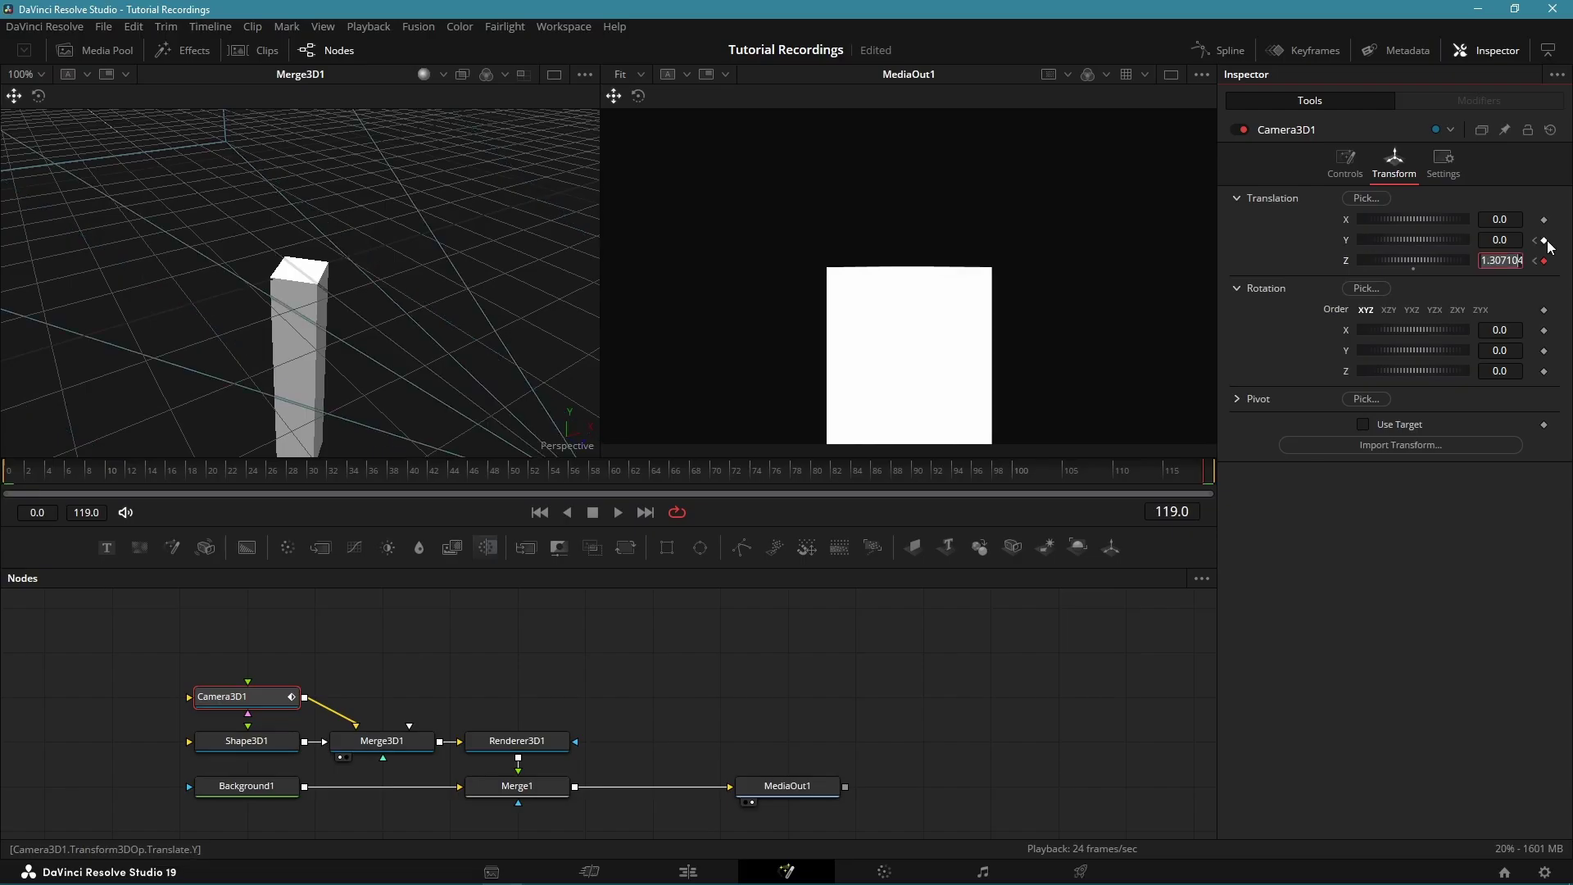
{"action": "left_click", "coordinate": [1543, 240]}
{"action": "left_click_drag", "start_coordinate": [1506, 241], "coordinate": [1557, 240]}
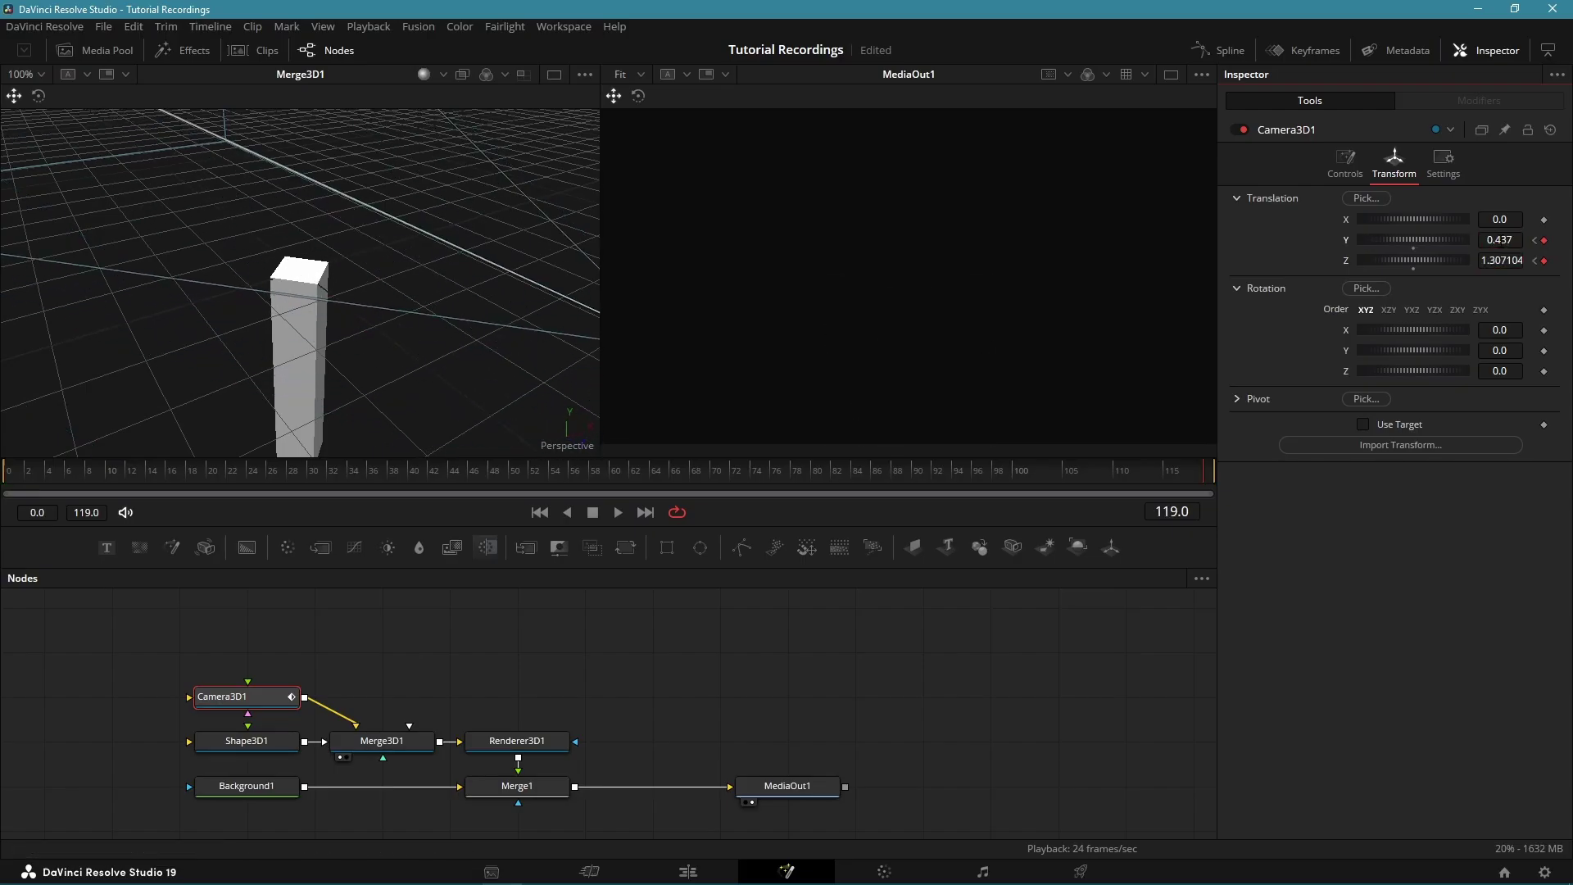
{"action": "left_click", "coordinate": [1362, 427]}
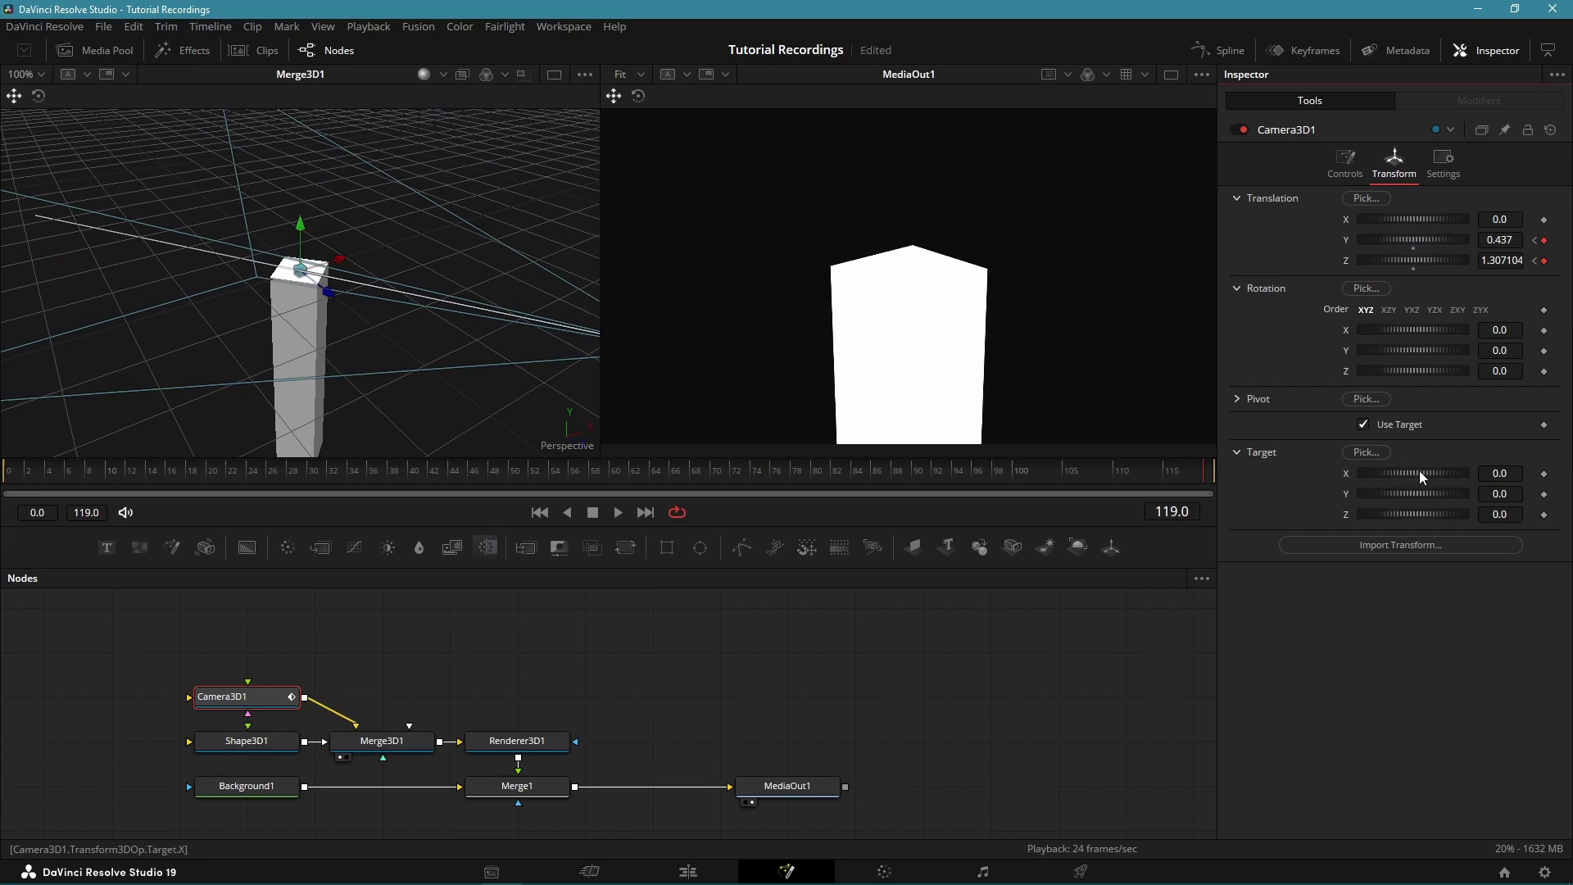
{"action": "left_click", "coordinate": [656, 608]}
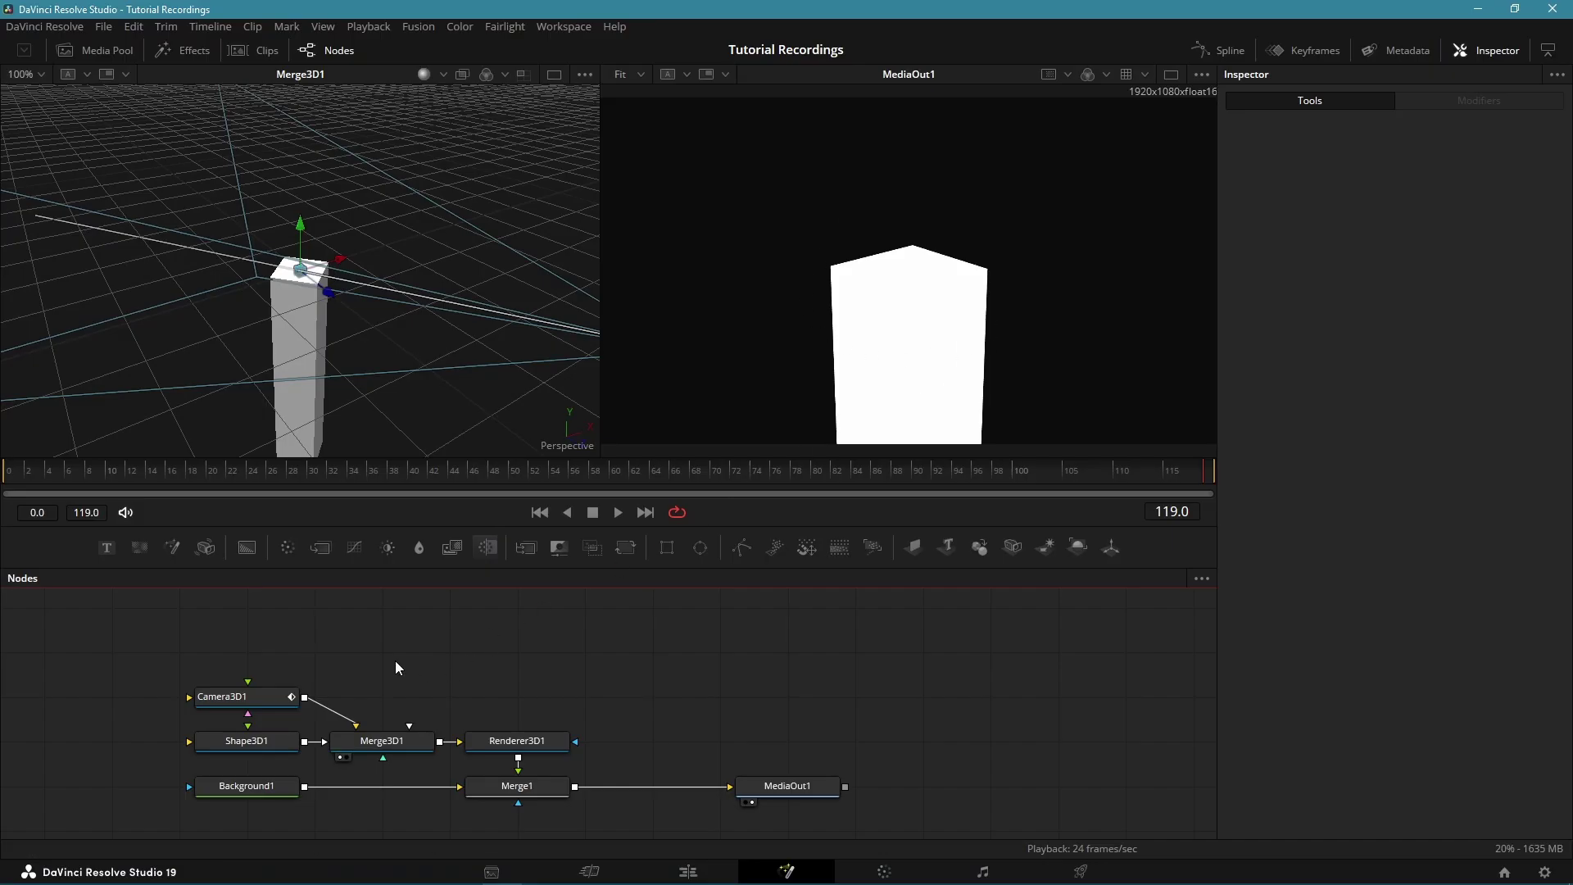
Add a Point Light node and connect it to Merge3D1.
{"action": "key", "text": "shift+space"}
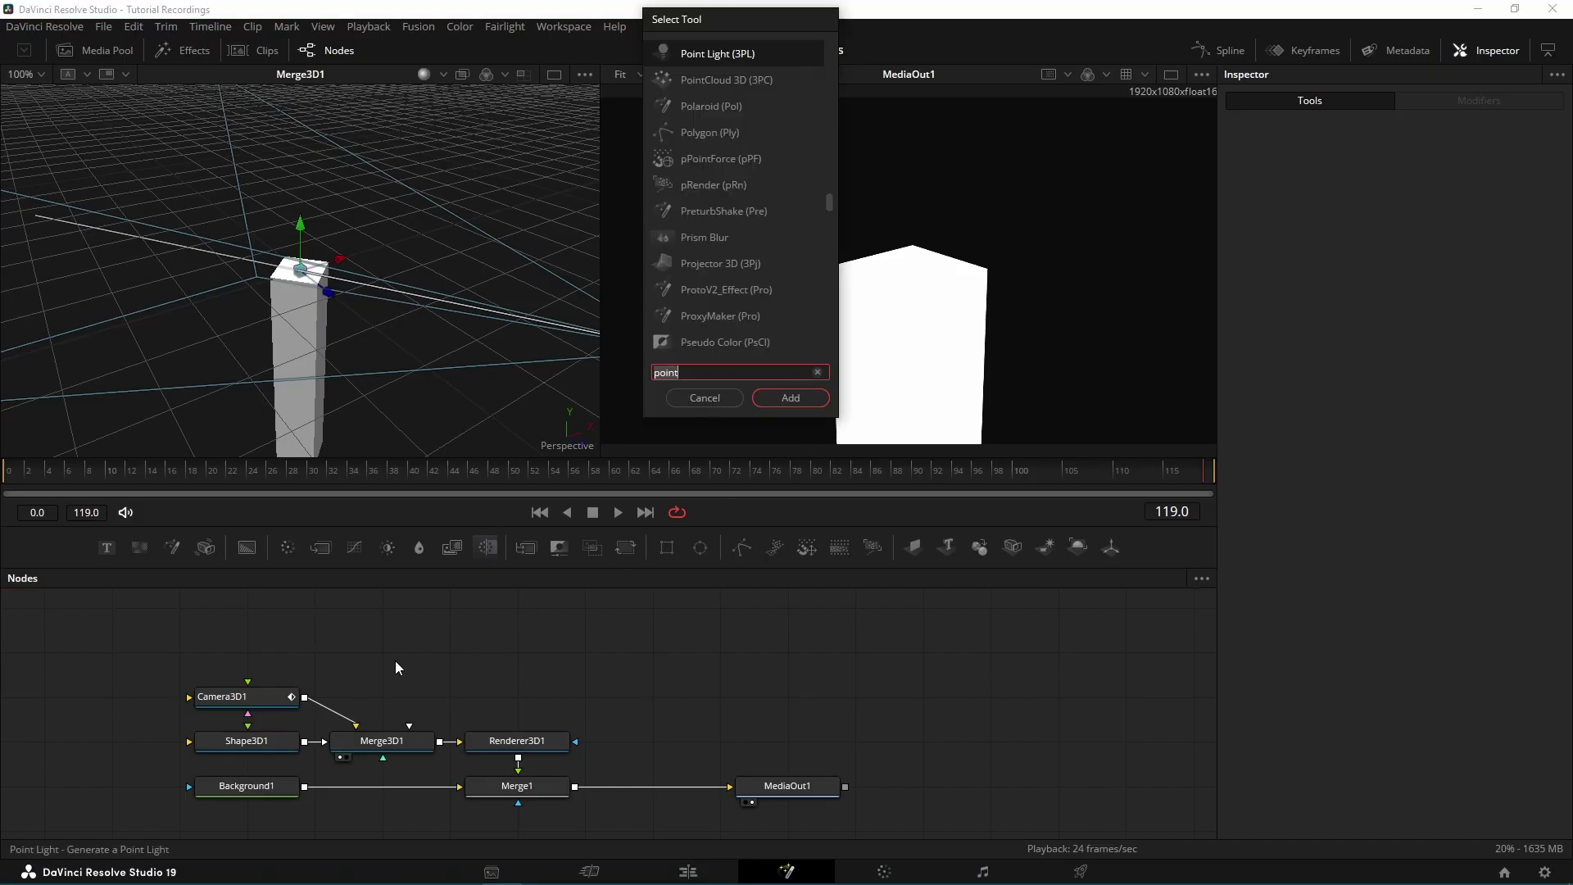
{"action": "type", "text": "point"}
{"action": "key", "text": "Return"}
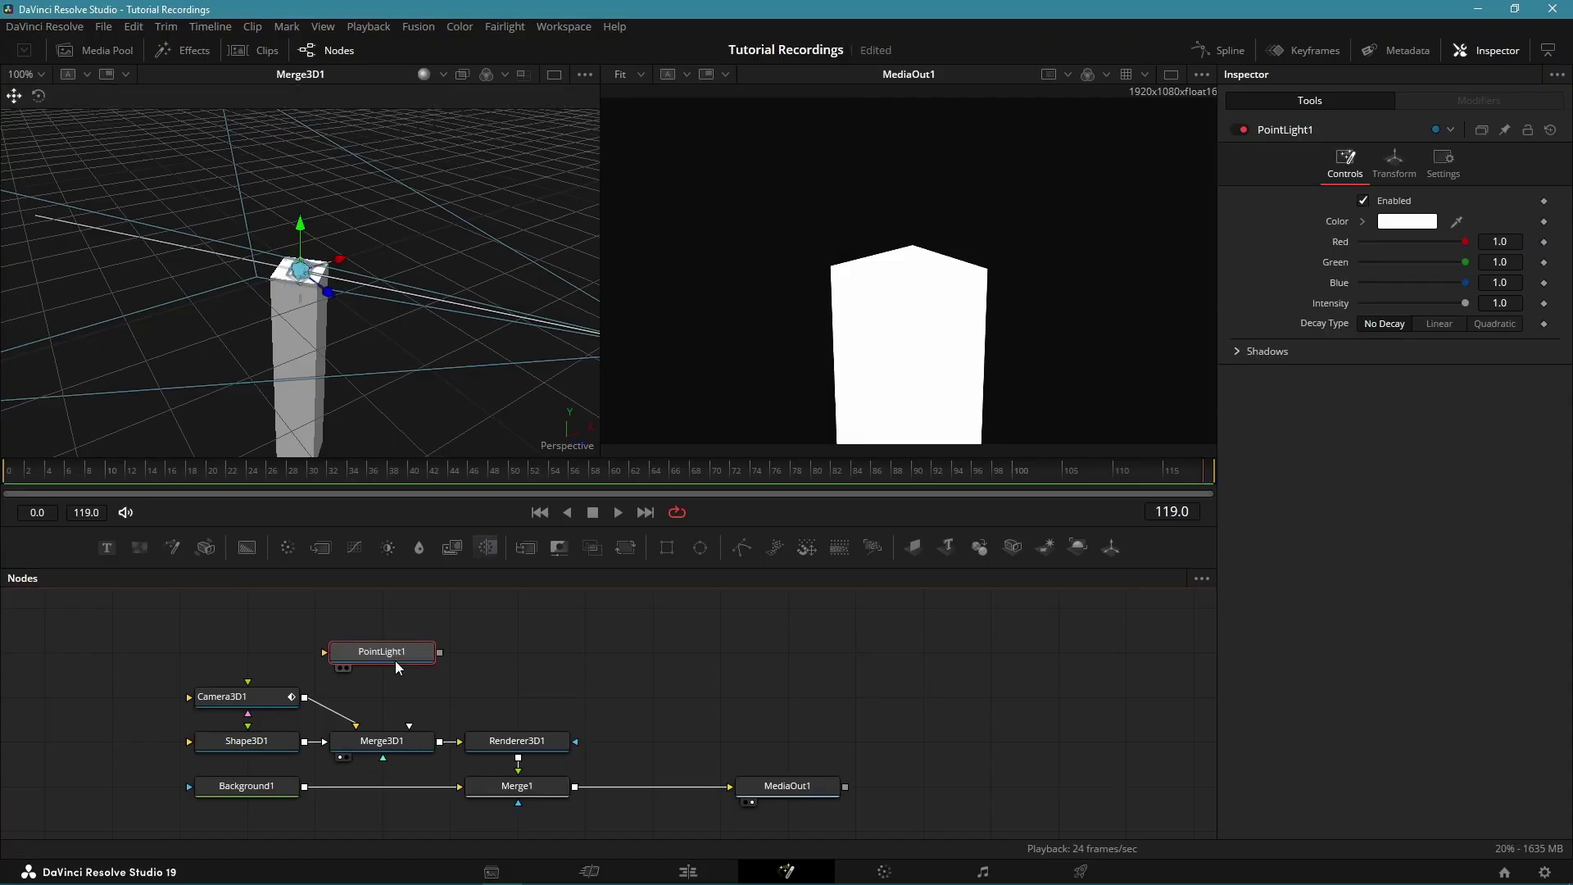
{"action": "left_click_drag", "start_coordinate": [439, 652], "coordinate": [390, 756]}
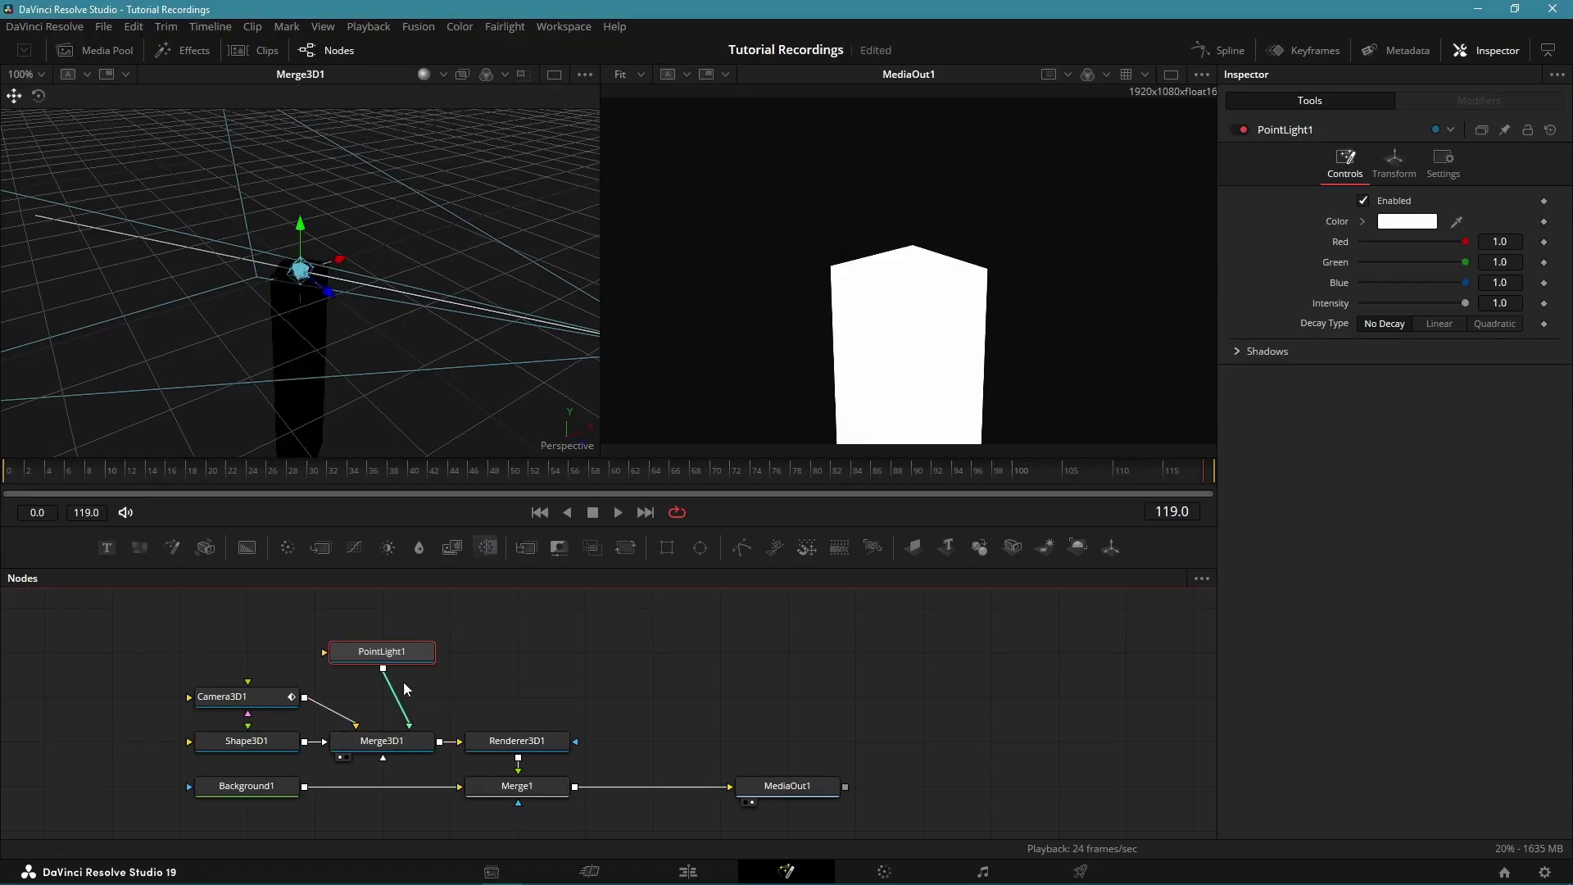
Switch the 3D viewer to Front and move the point light up and sideways from the pillar, to about X 0.264, Y 0.308.
{"action": "right_click", "coordinate": [557, 447]}
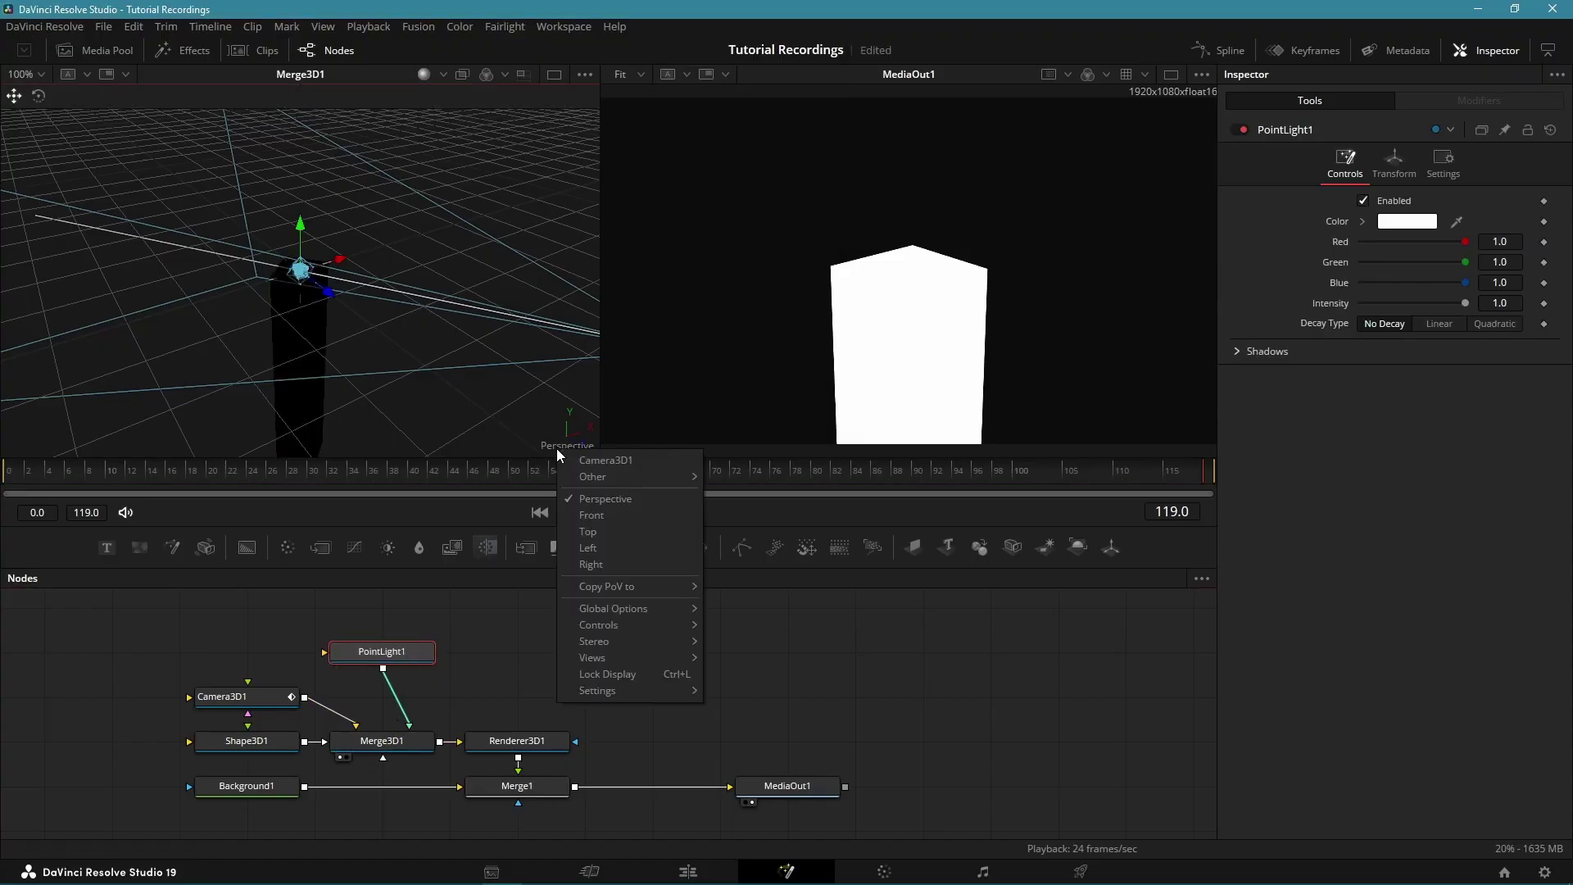
{"action": "left_click", "coordinate": [621, 515]}
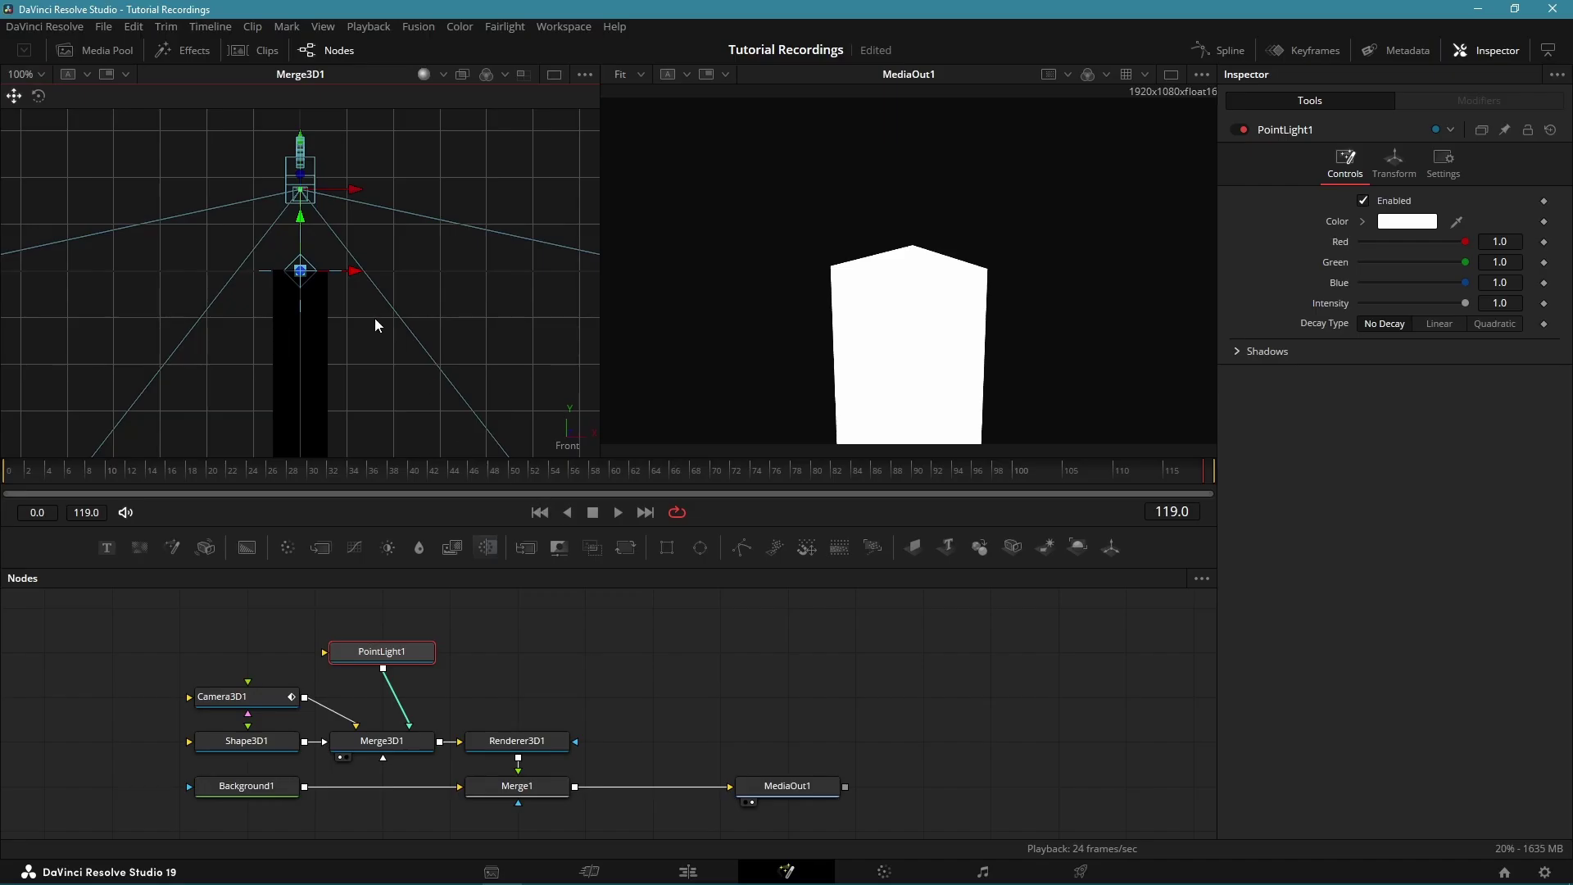
{"action": "left_click_drag", "start_coordinate": [303, 197], "coordinate": [308, 163]}
{"action": "left_click_drag", "start_coordinate": [352, 215], "coordinate": [399, 220]}
{"action": "left_click_drag", "start_coordinate": [350, 157], "coordinate": [352, 160]}
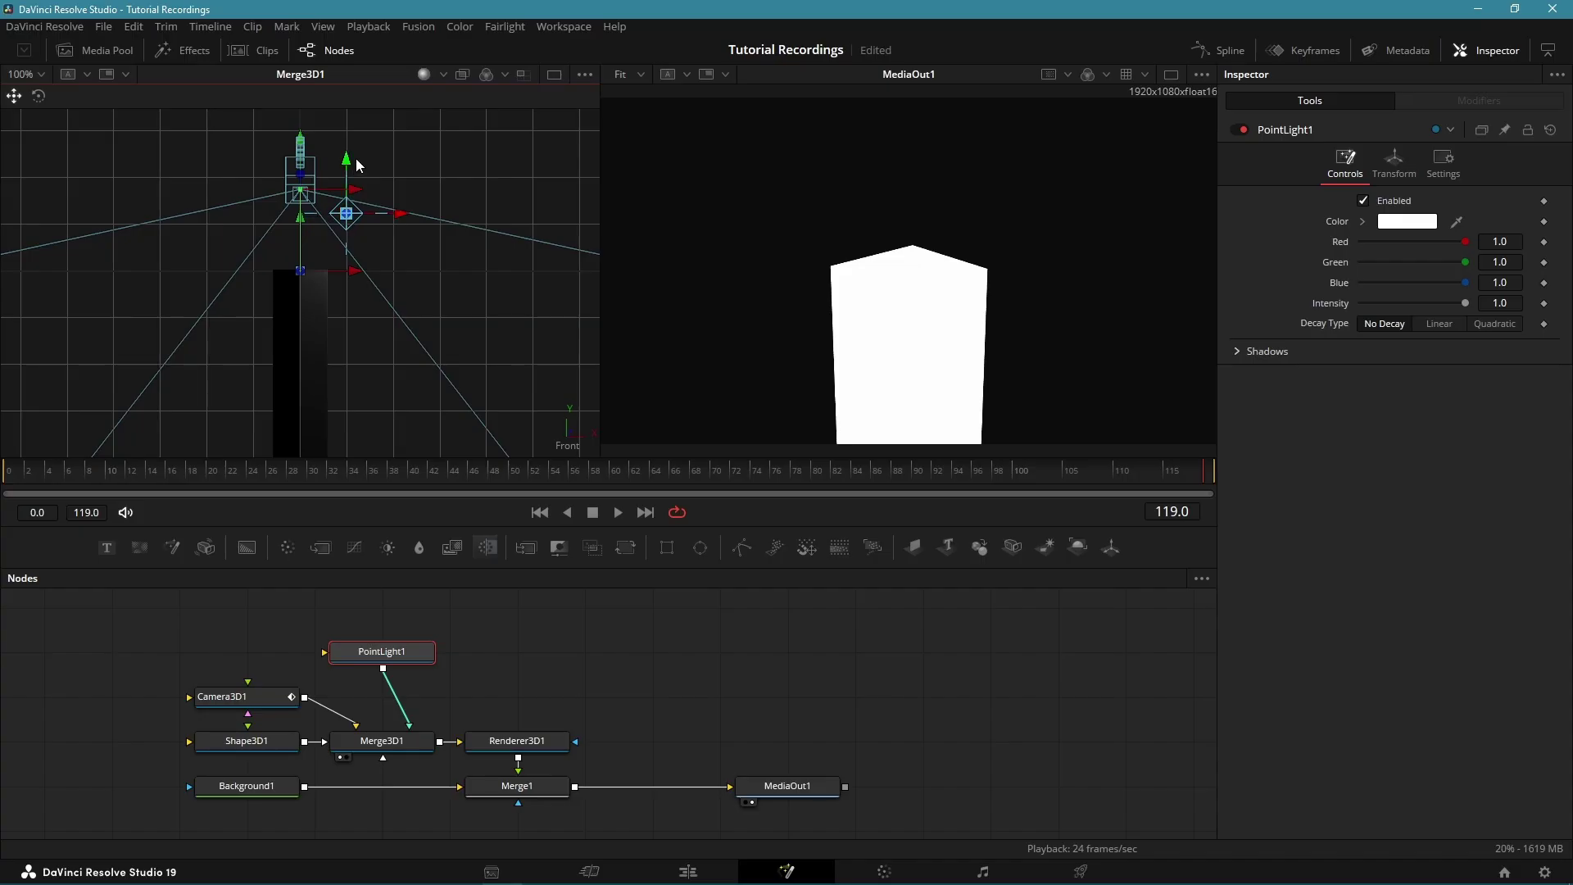
Insert a Transform 3D node between PointLight1 and Merge3D1.
{"action": "key", "text": "shift+space"}
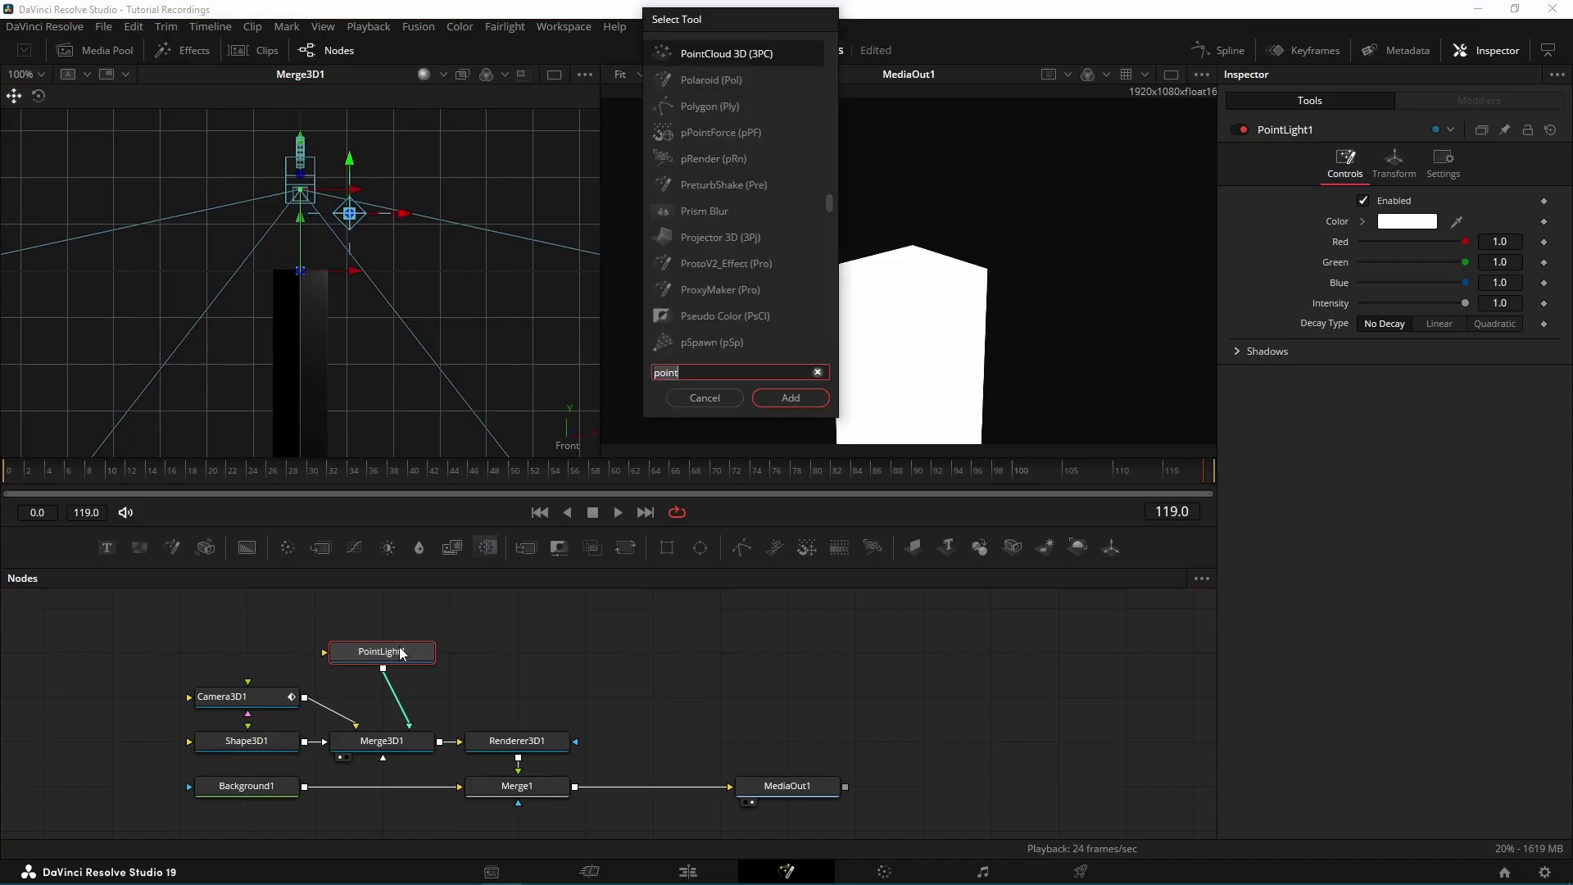
{"action": "type", "text": "3xf"}
{"action": "left_click", "coordinate": [790, 397]}
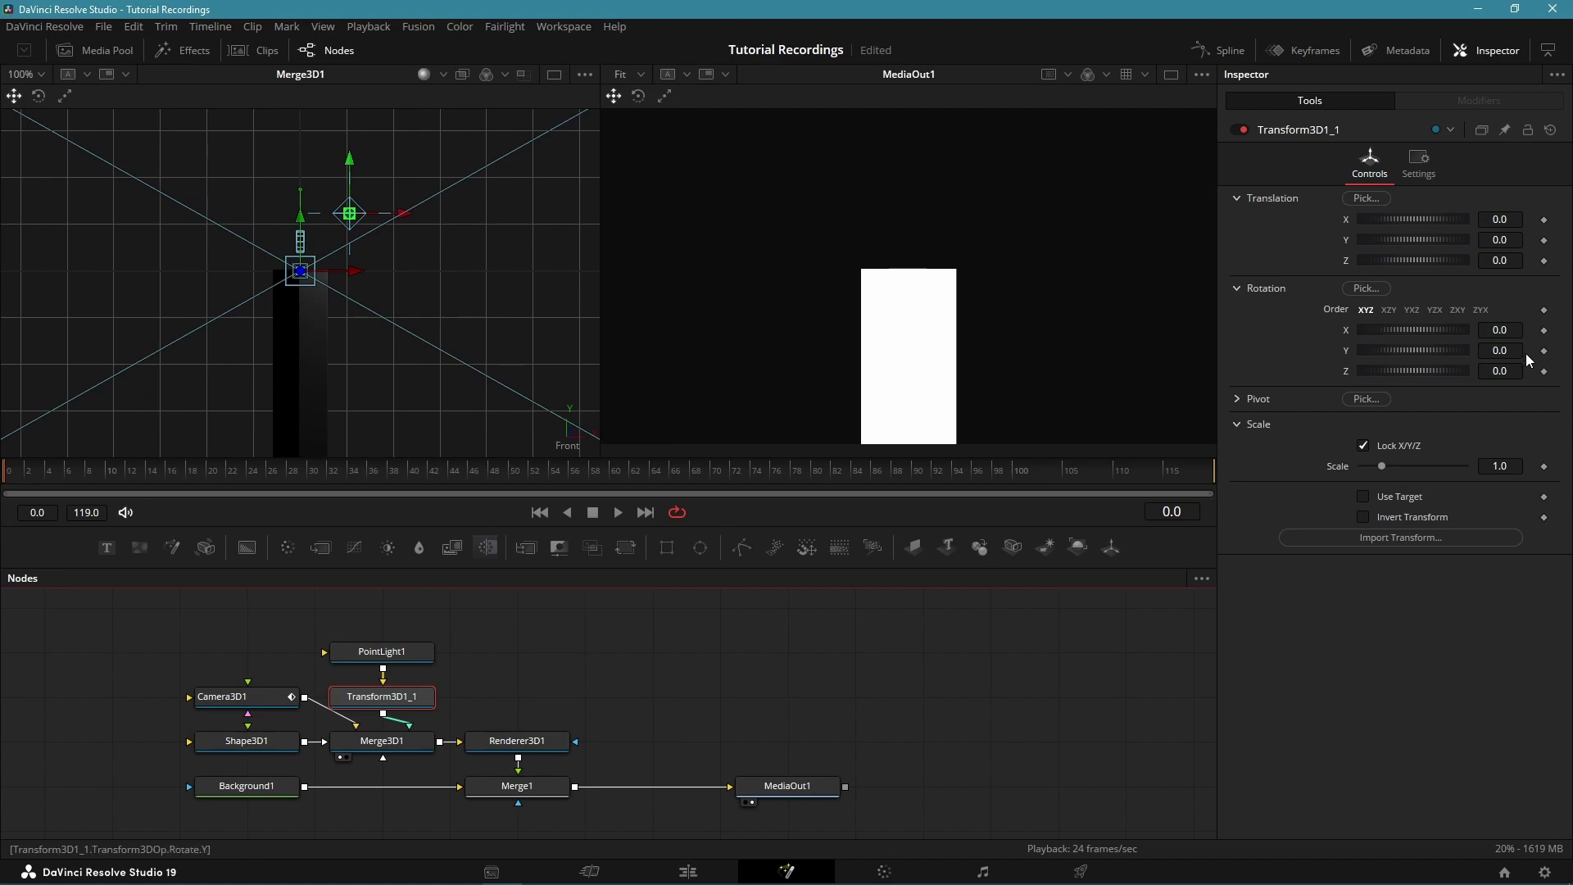
Keyframe the light transform's Y rotation from -600 at frame 0 to 0.0 at frame 119, and play back the orbit.
{"action": "left_click", "coordinate": [1543, 350]}
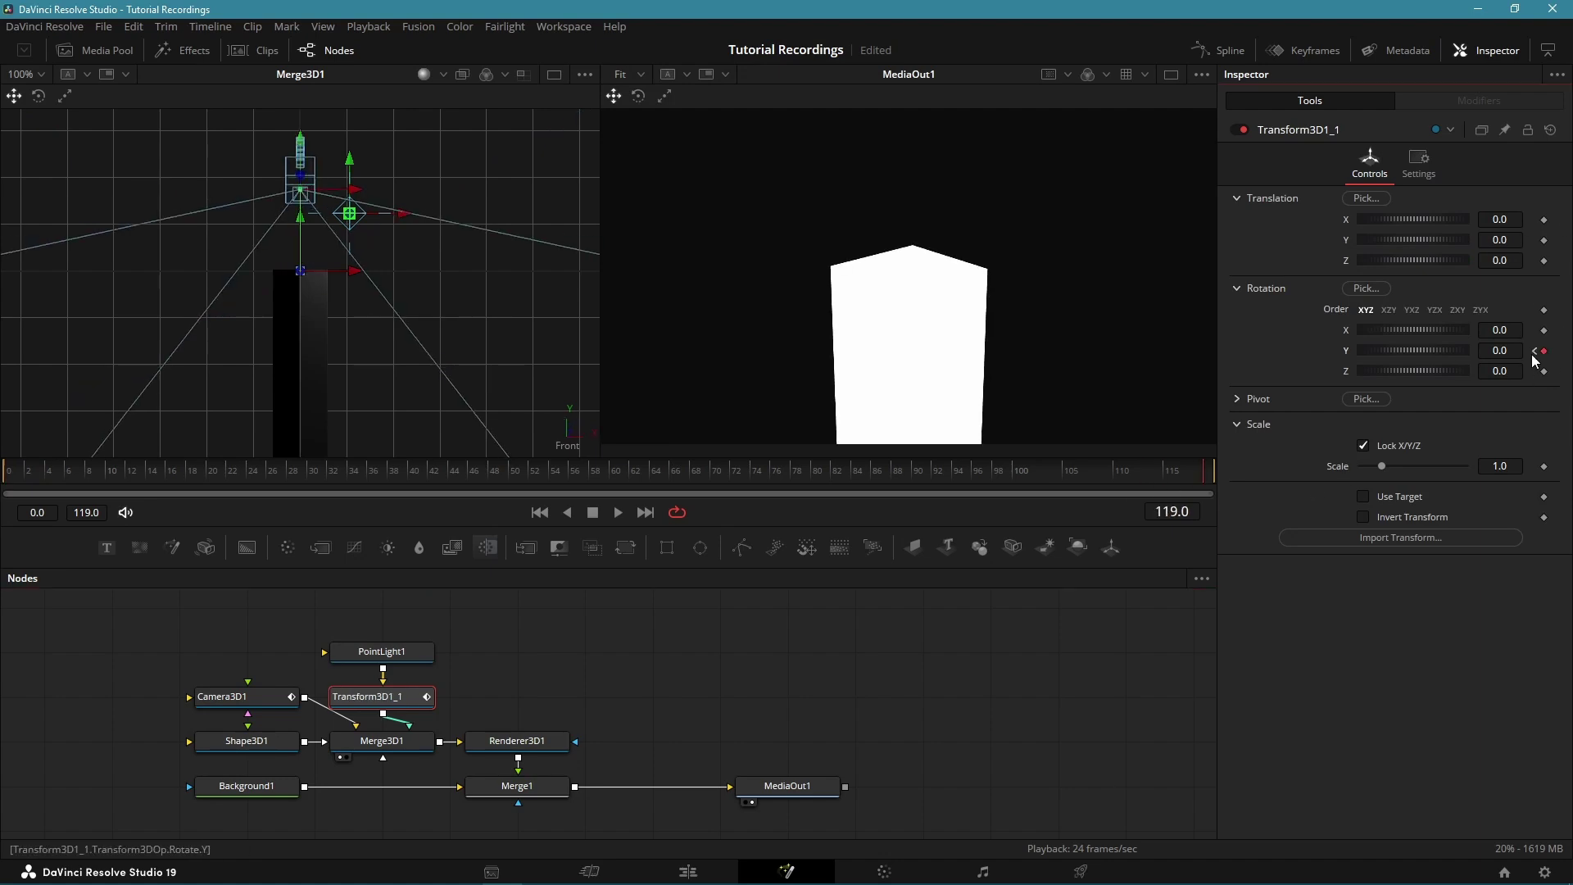
{"action": "left_click", "coordinate": [1534, 351]}
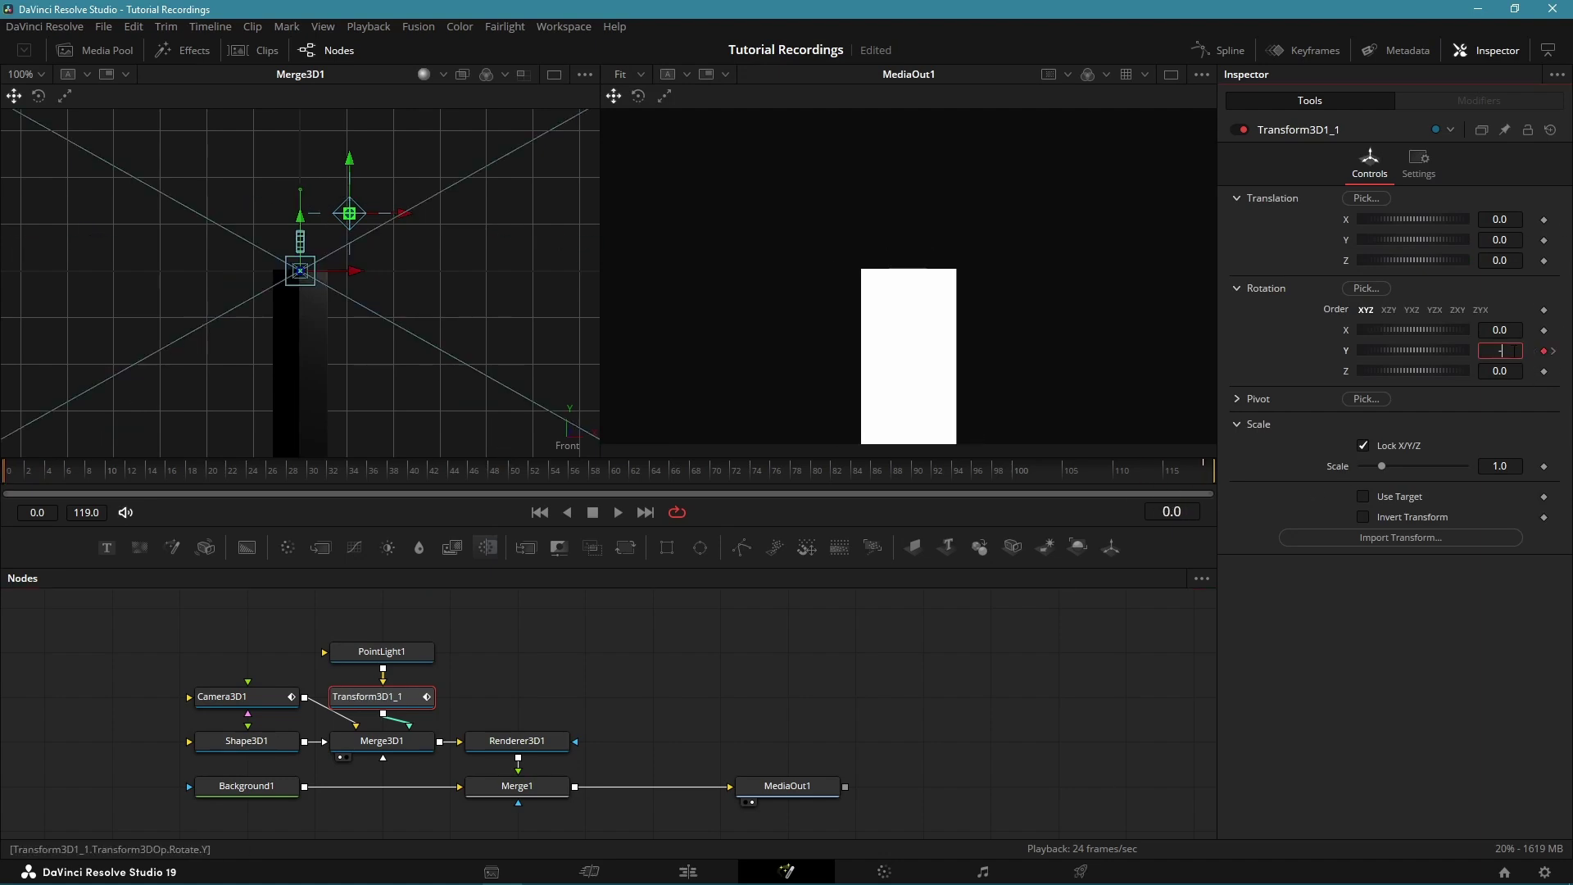
{"action": "type", "text": "-600"}
{"action": "key", "text": "Return"}
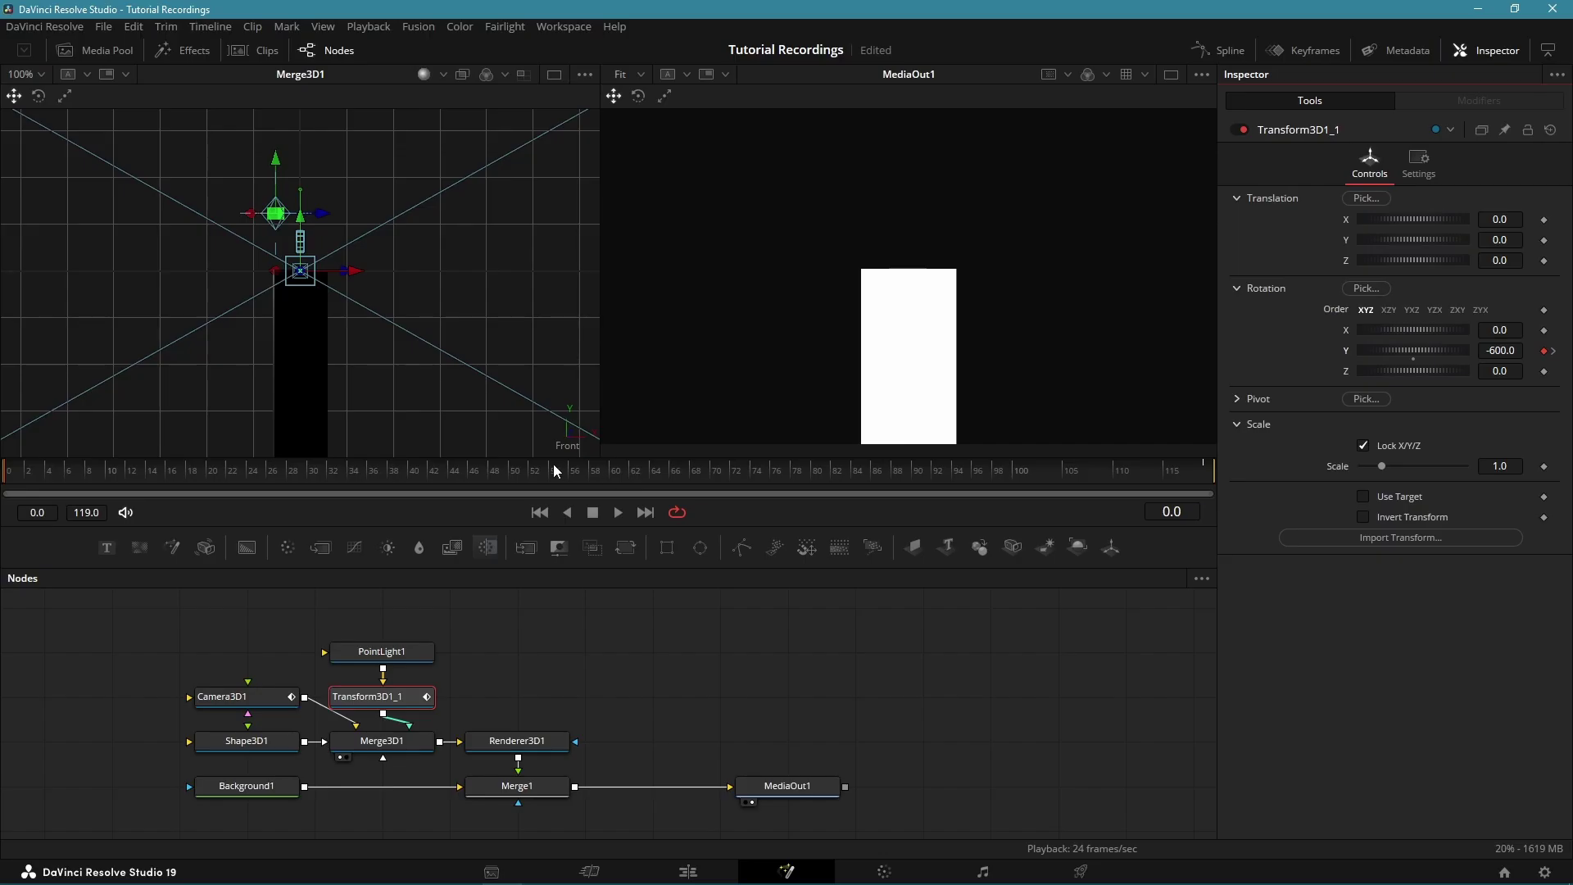
{"action": "key", "text": "space"}
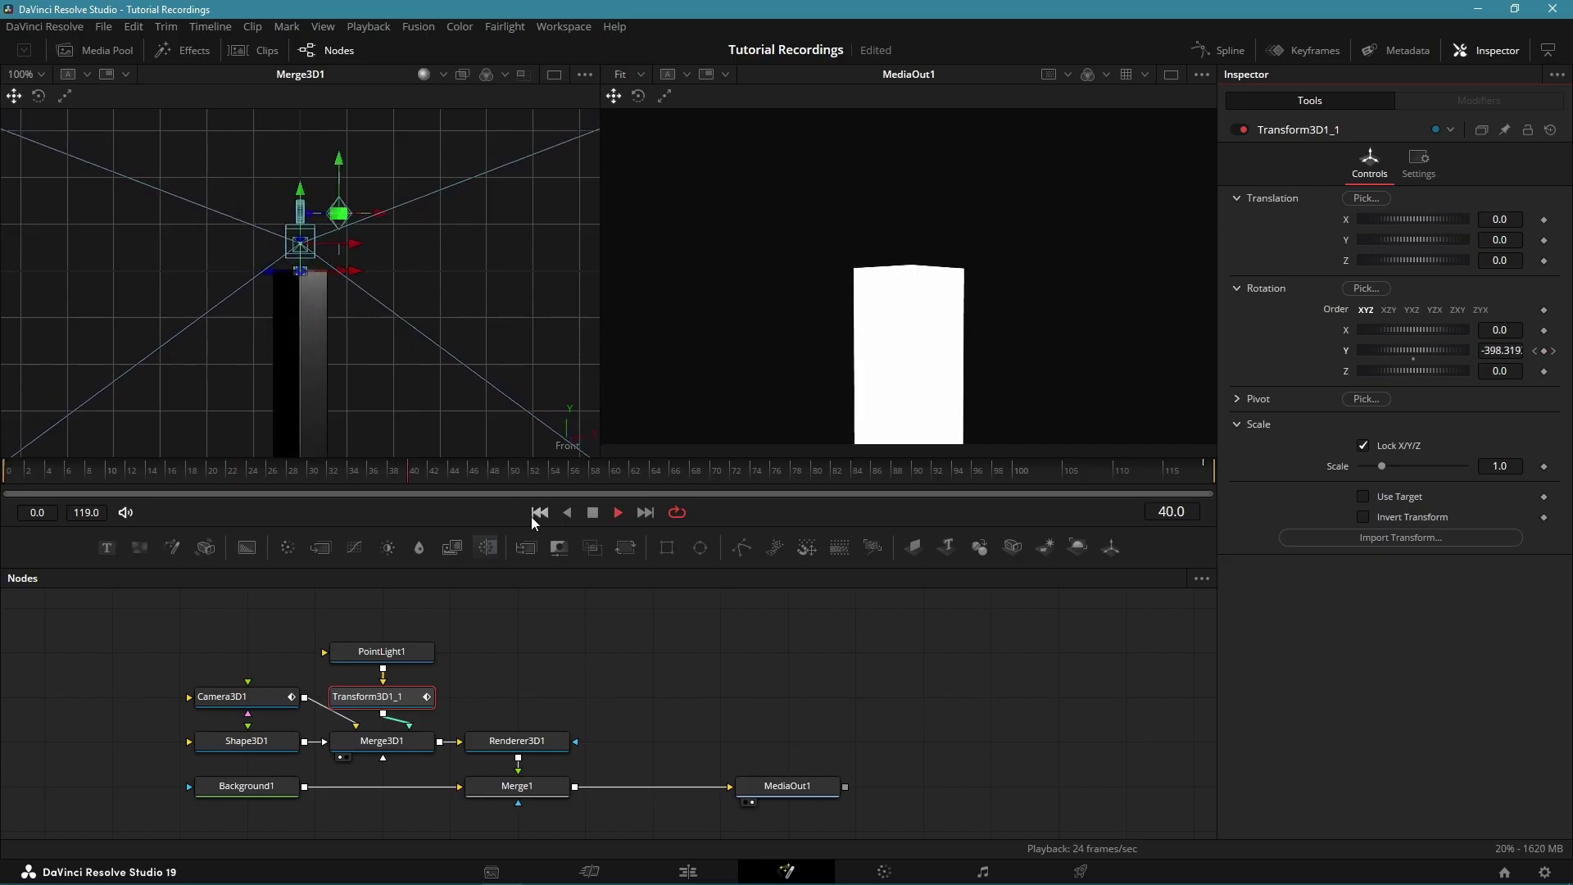
{"action": "key", "text": "space"}
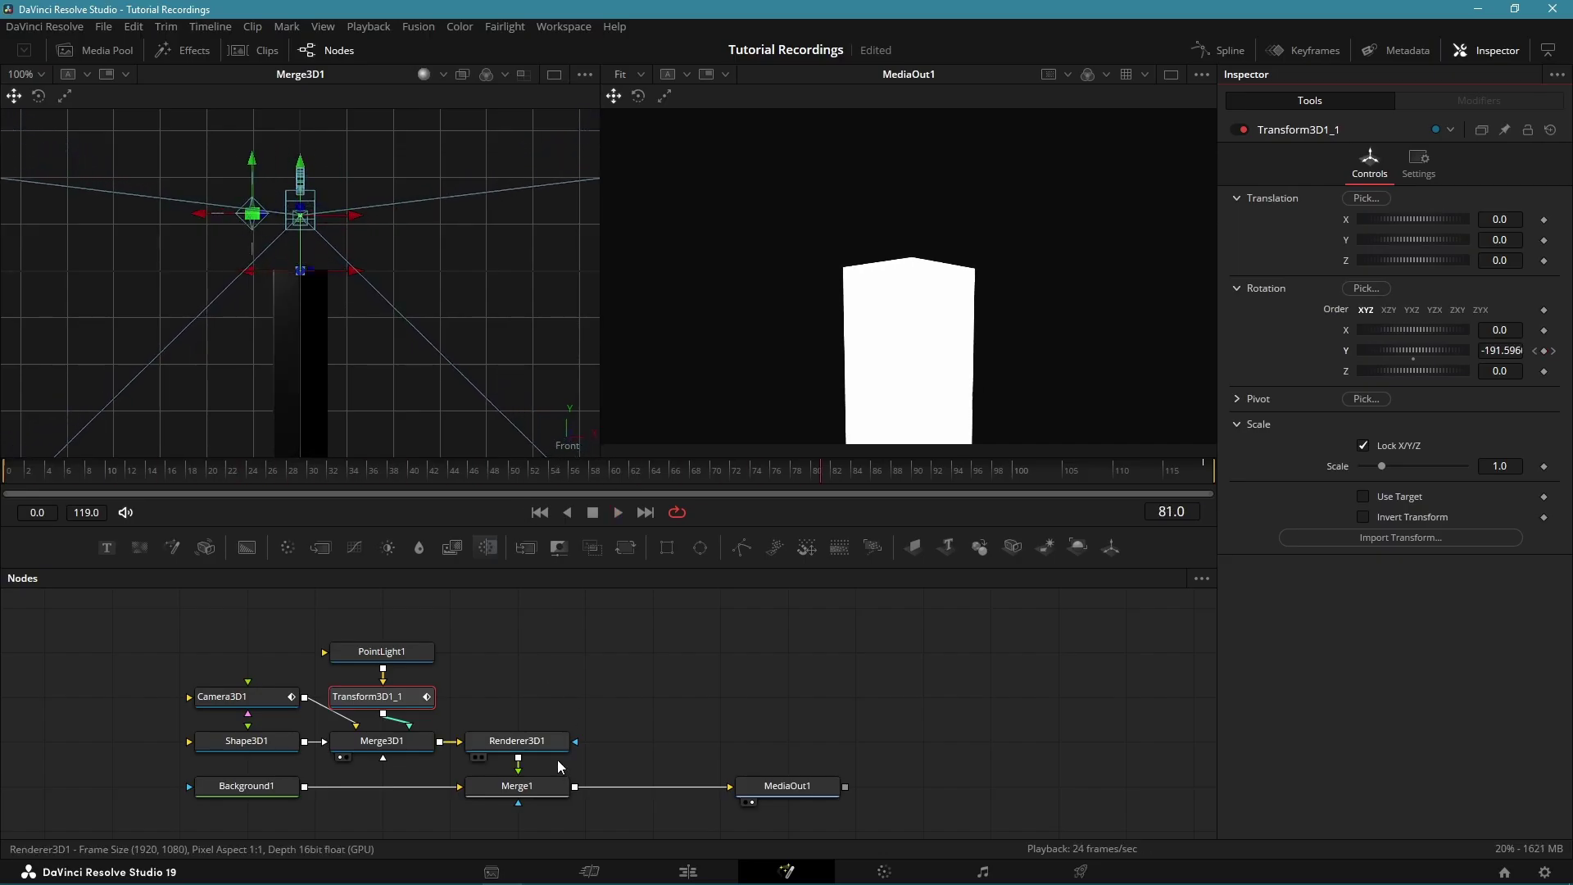
Enable Lighting in Renderer3D1 and play back the lit scene.
{"action": "left_click", "coordinate": [500, 740]}
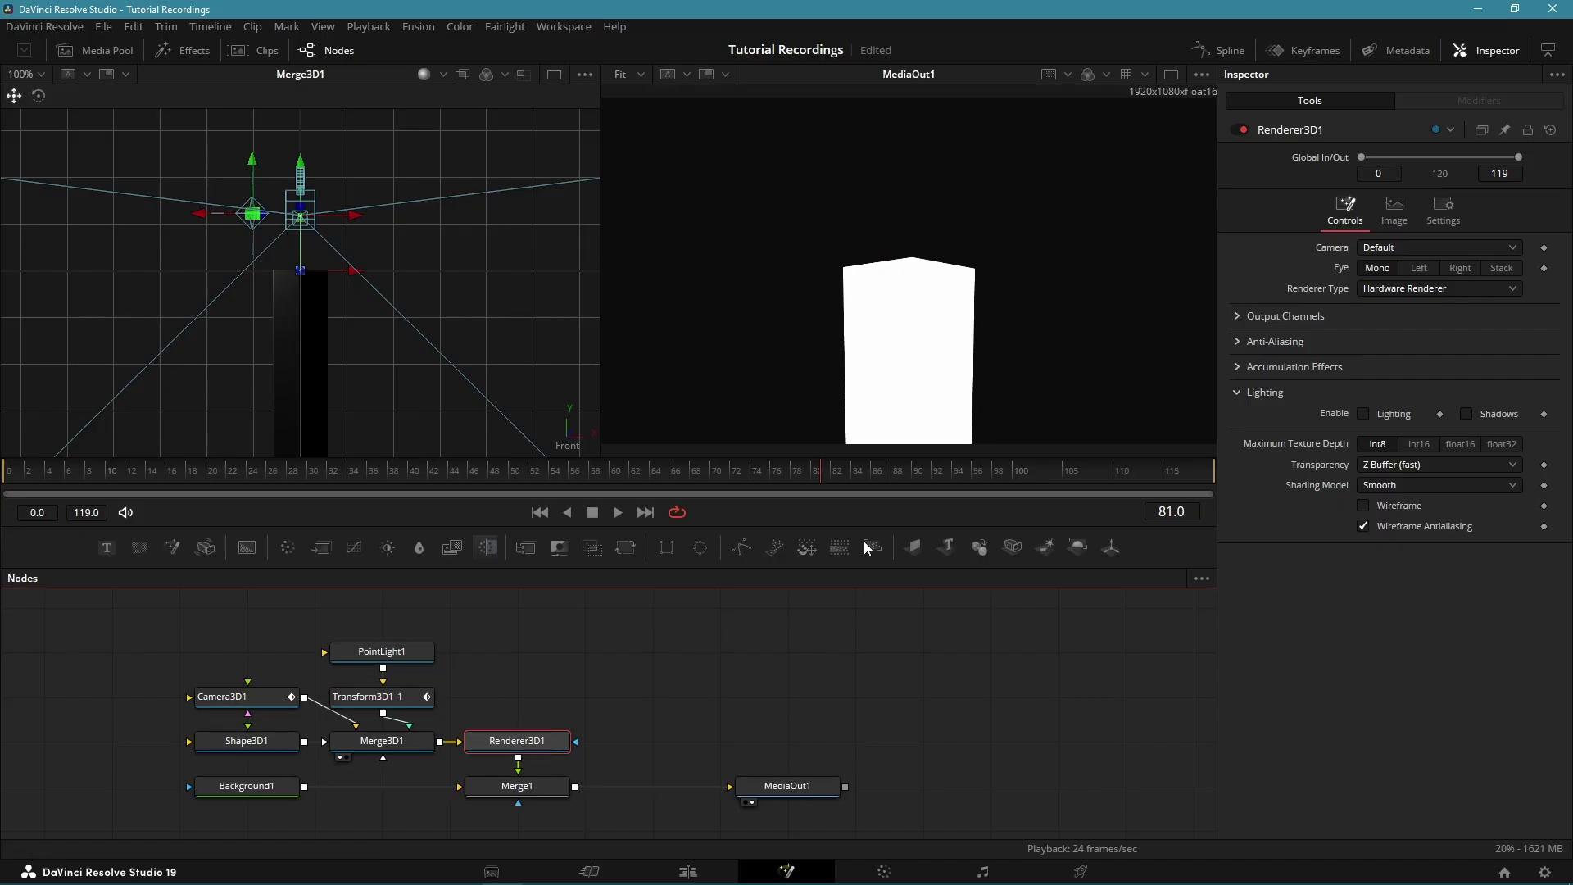
{"action": "left_click", "coordinate": [1363, 413]}
{"action": "key", "text": "space"}
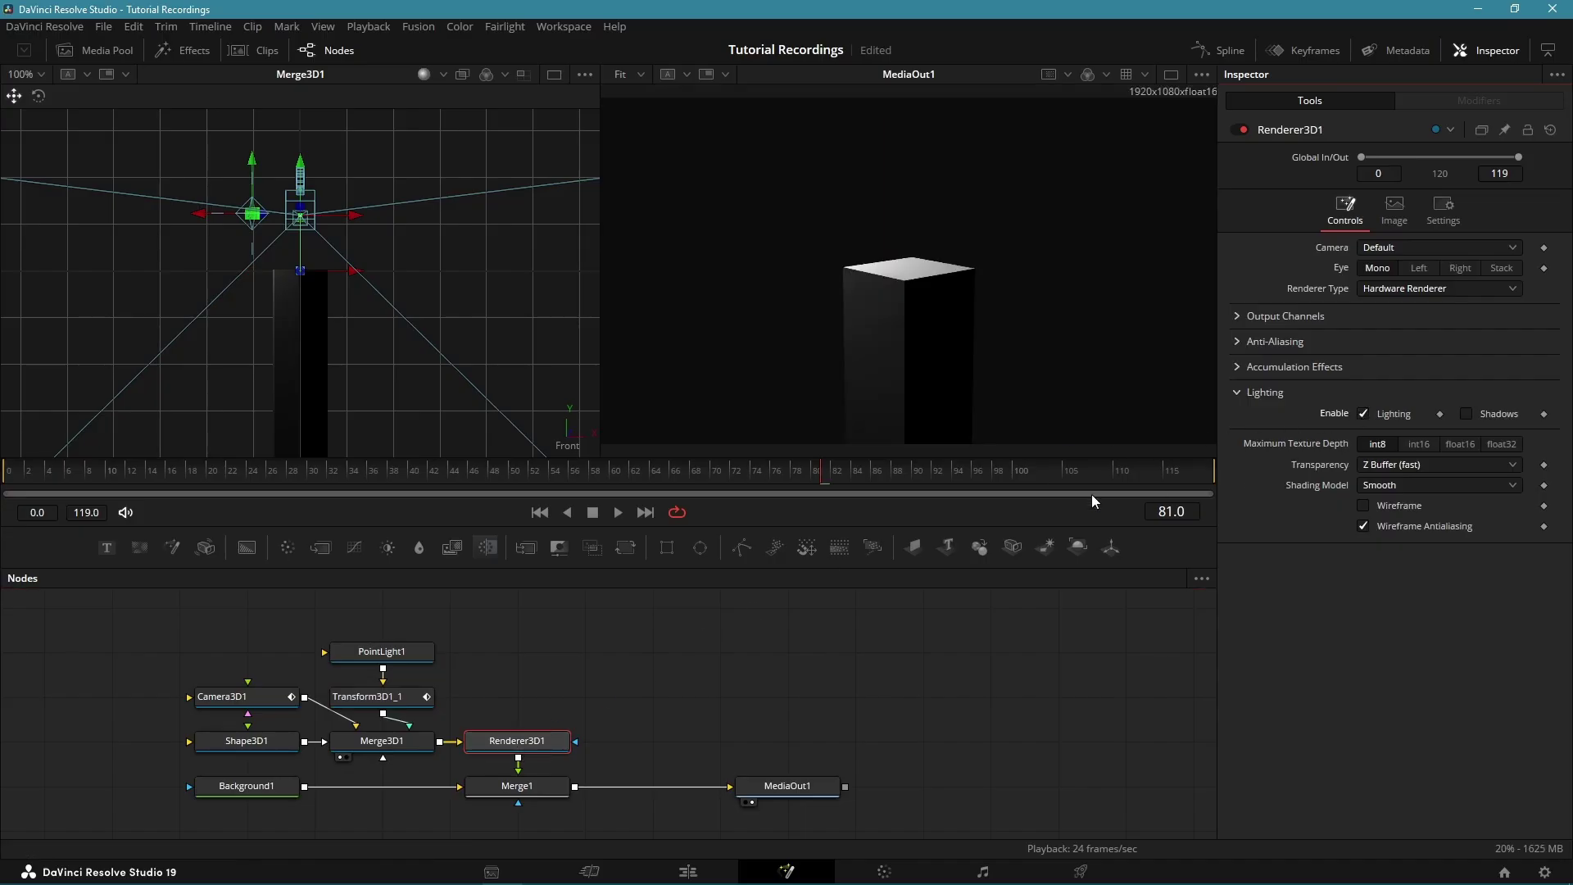
{"action": "key", "text": "space"}
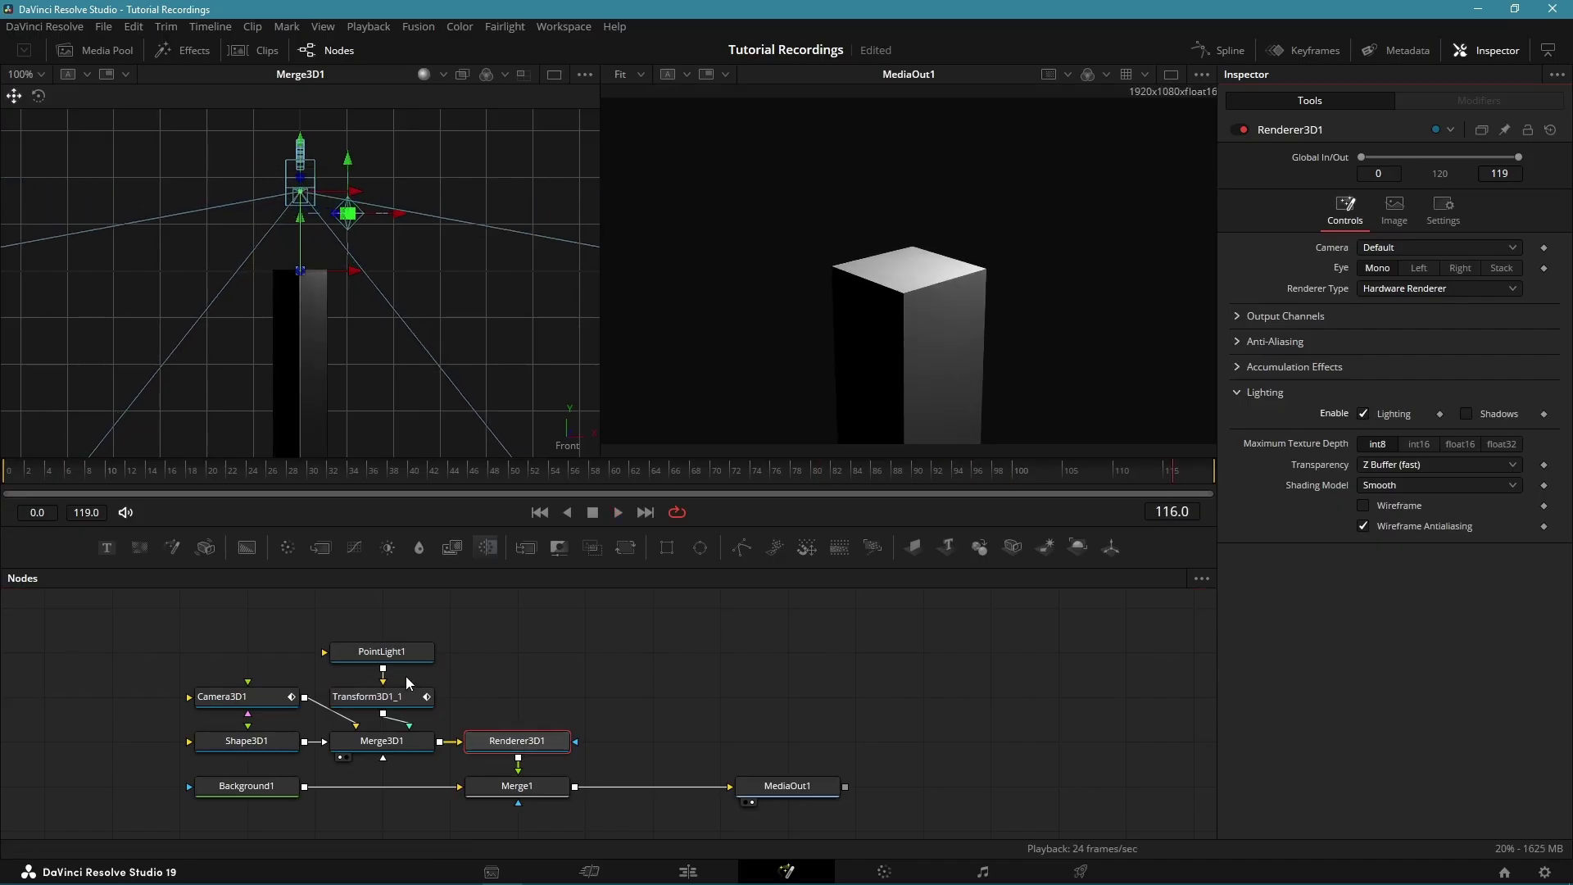
Set PointLight1's decay type to Quadratic with decay rate 4, reduce its intensity to about 0.567, and preview the animation.
{"action": "left_click", "coordinate": [419, 652]}
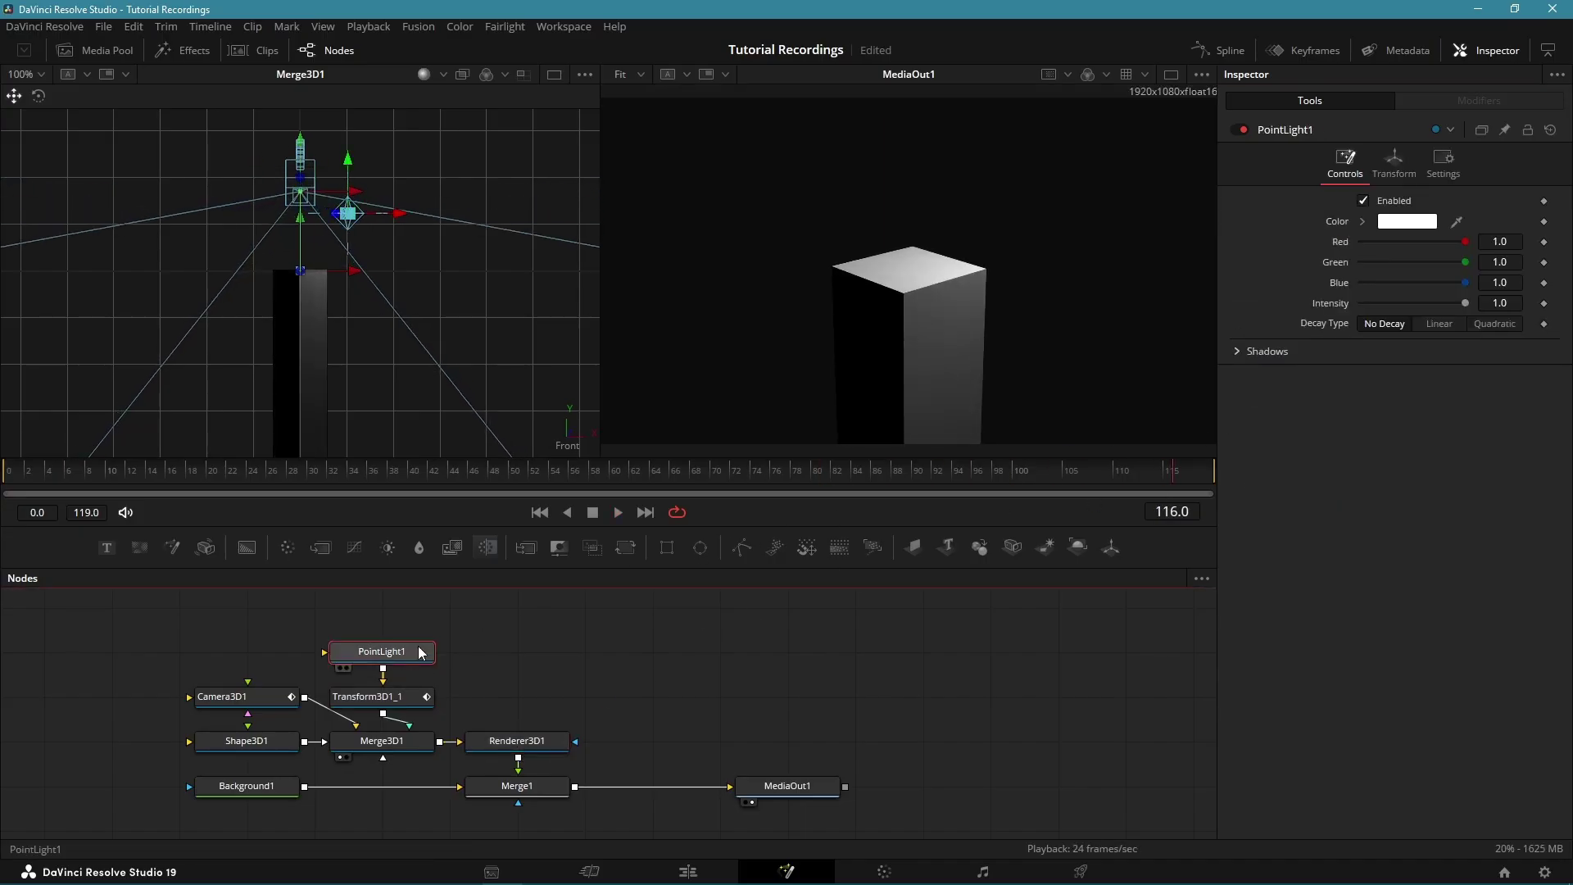
{"action": "left_click", "coordinate": [1495, 322]}
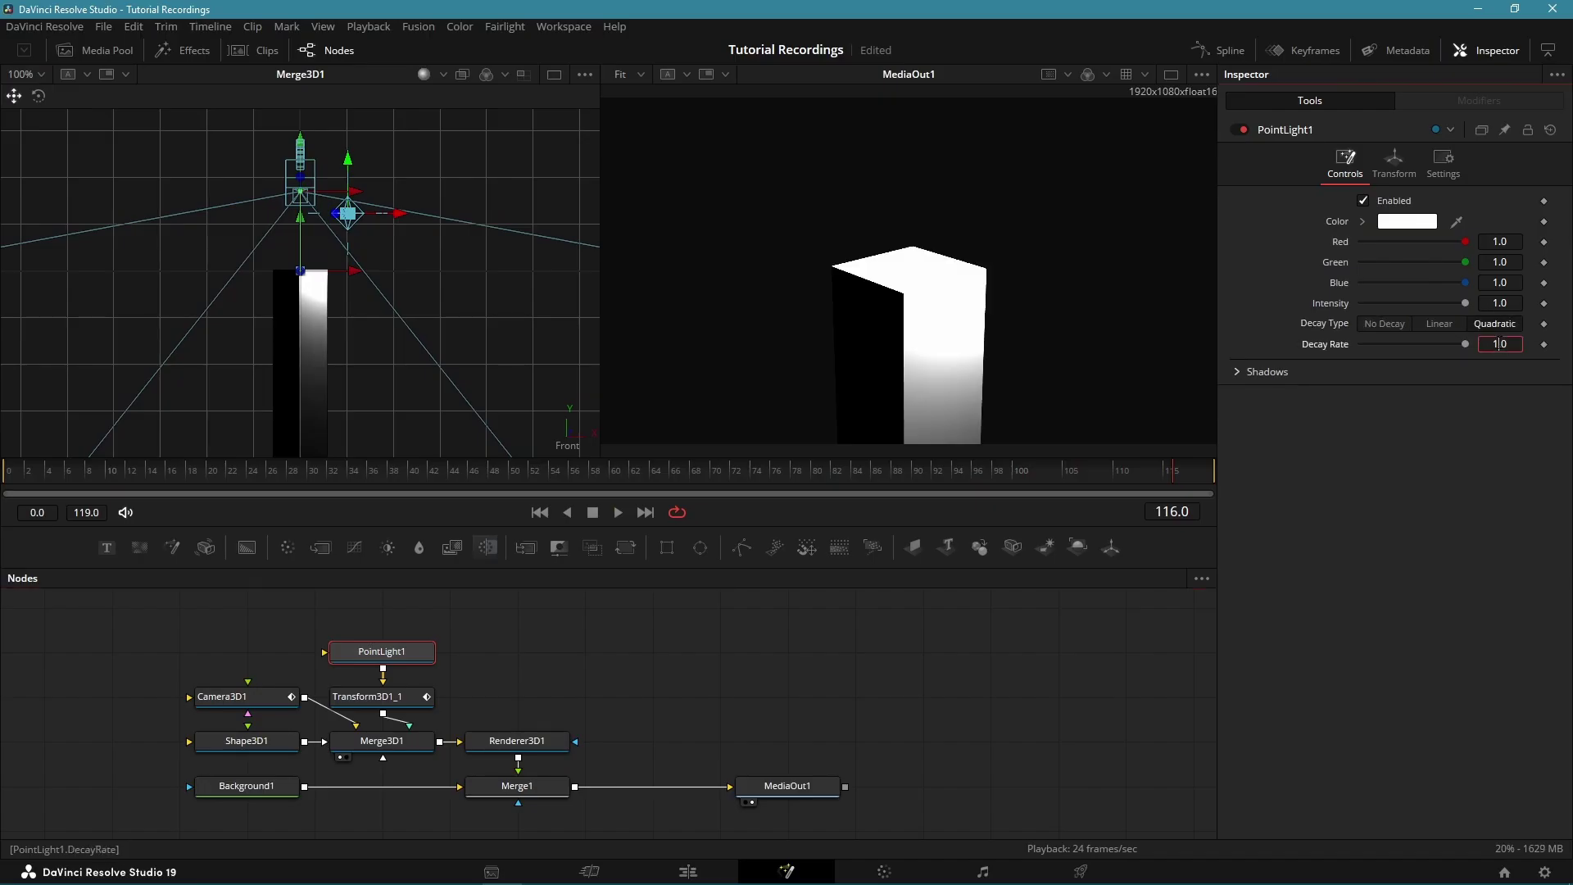
{"action": "type", "text": "4"}
{"action": "key", "text": "Return"}
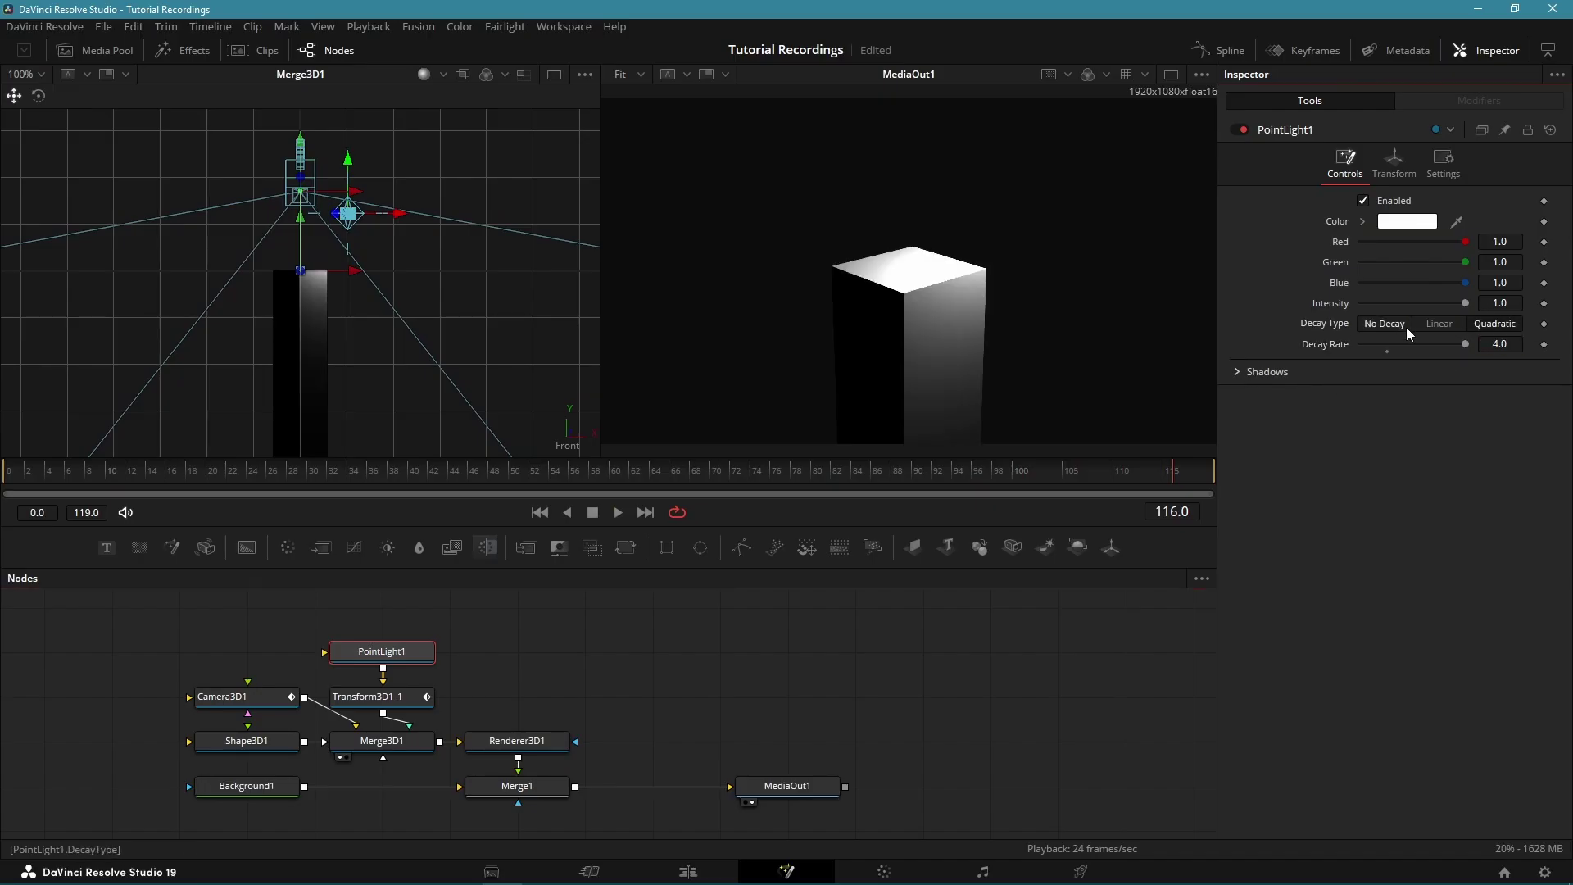
{"action": "left_click_drag", "start_coordinate": [1468, 303], "coordinate": [1420, 304]}
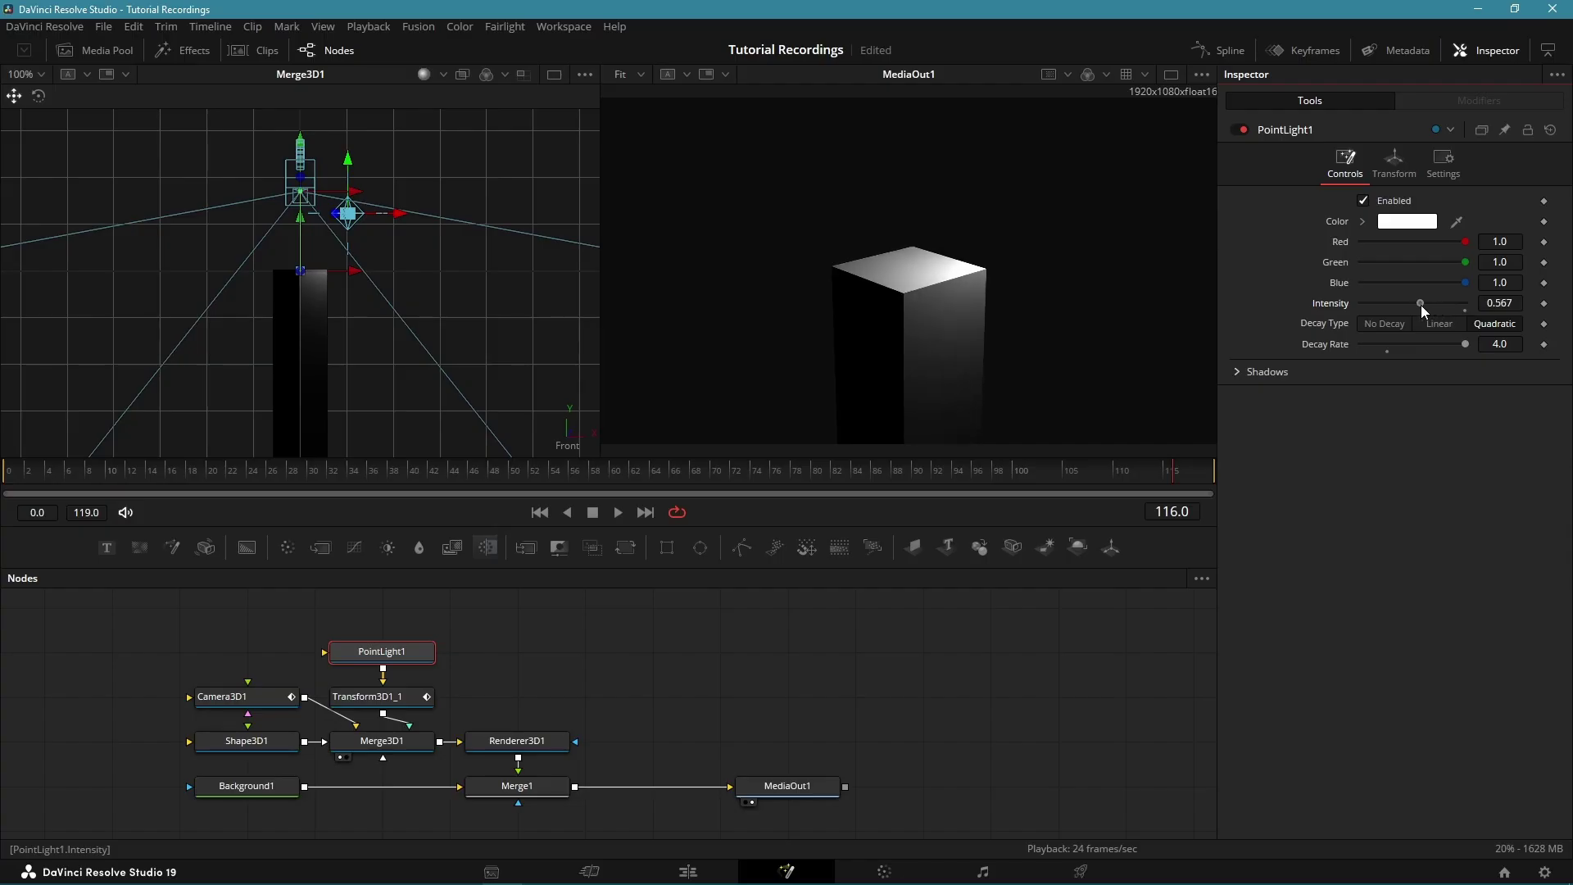
{"action": "key", "text": "space"}
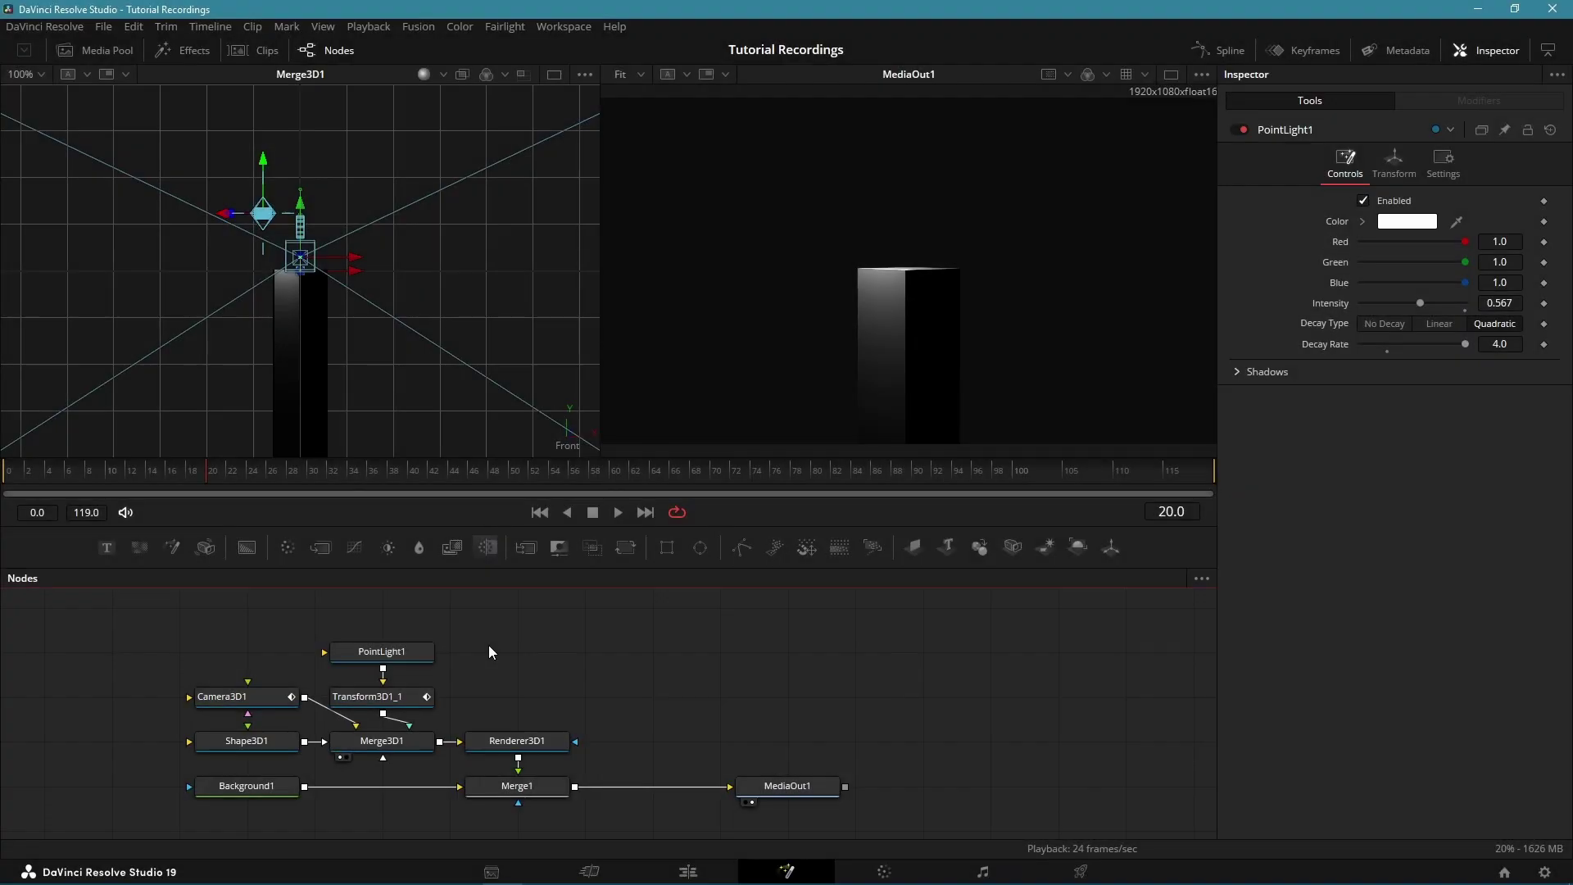
Add a second Shape 3D node and connect it to Merge3D1.
{"action": "key", "text": "shift+space"}
{"action": "type", "text": "shape3d"}
{"action": "key", "text": "Return"}
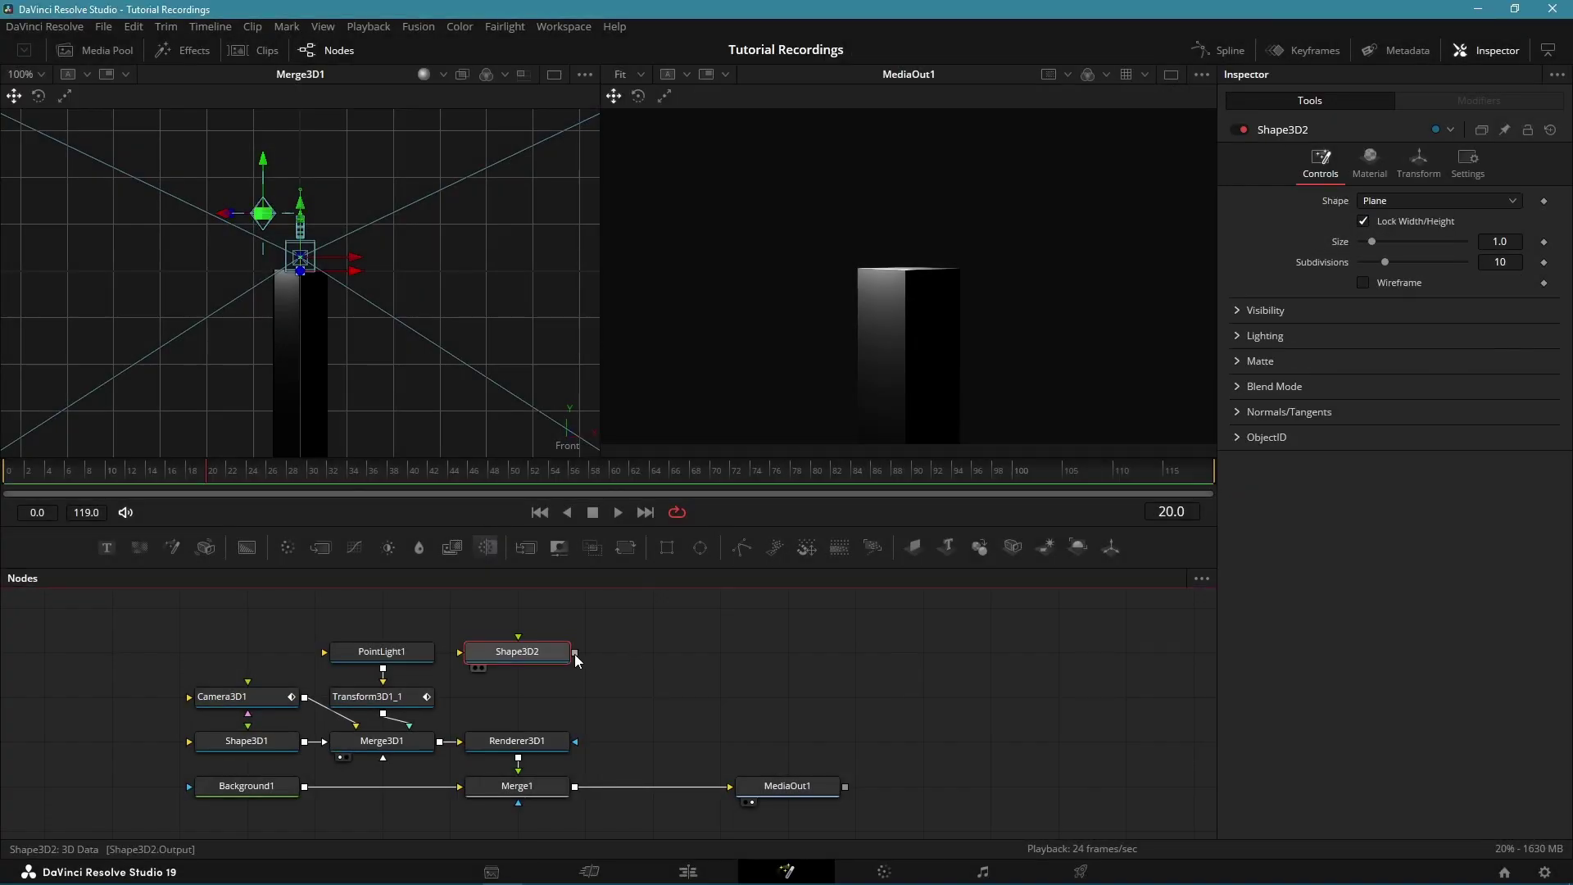
{"action": "left_click_drag", "start_coordinate": [575, 652], "coordinate": [424, 747]}
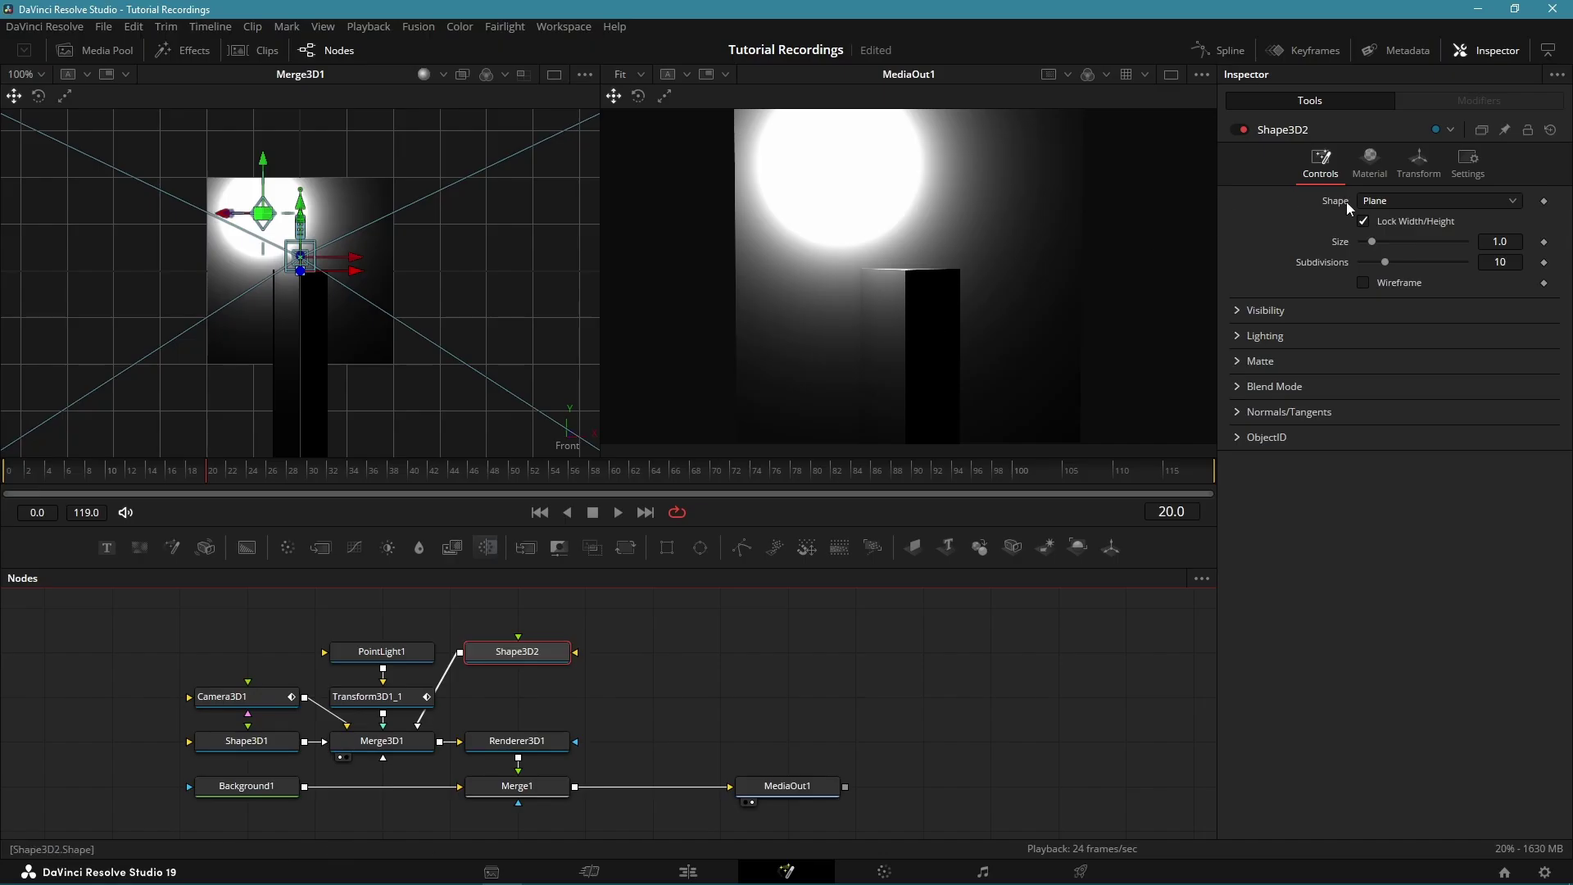
Change Shape3D2 to a sphere and reduce its scale to 0.08.
{"action": "left_click", "coordinate": [1367, 202]}
{"action": "left_click", "coordinate": [1383, 259]}
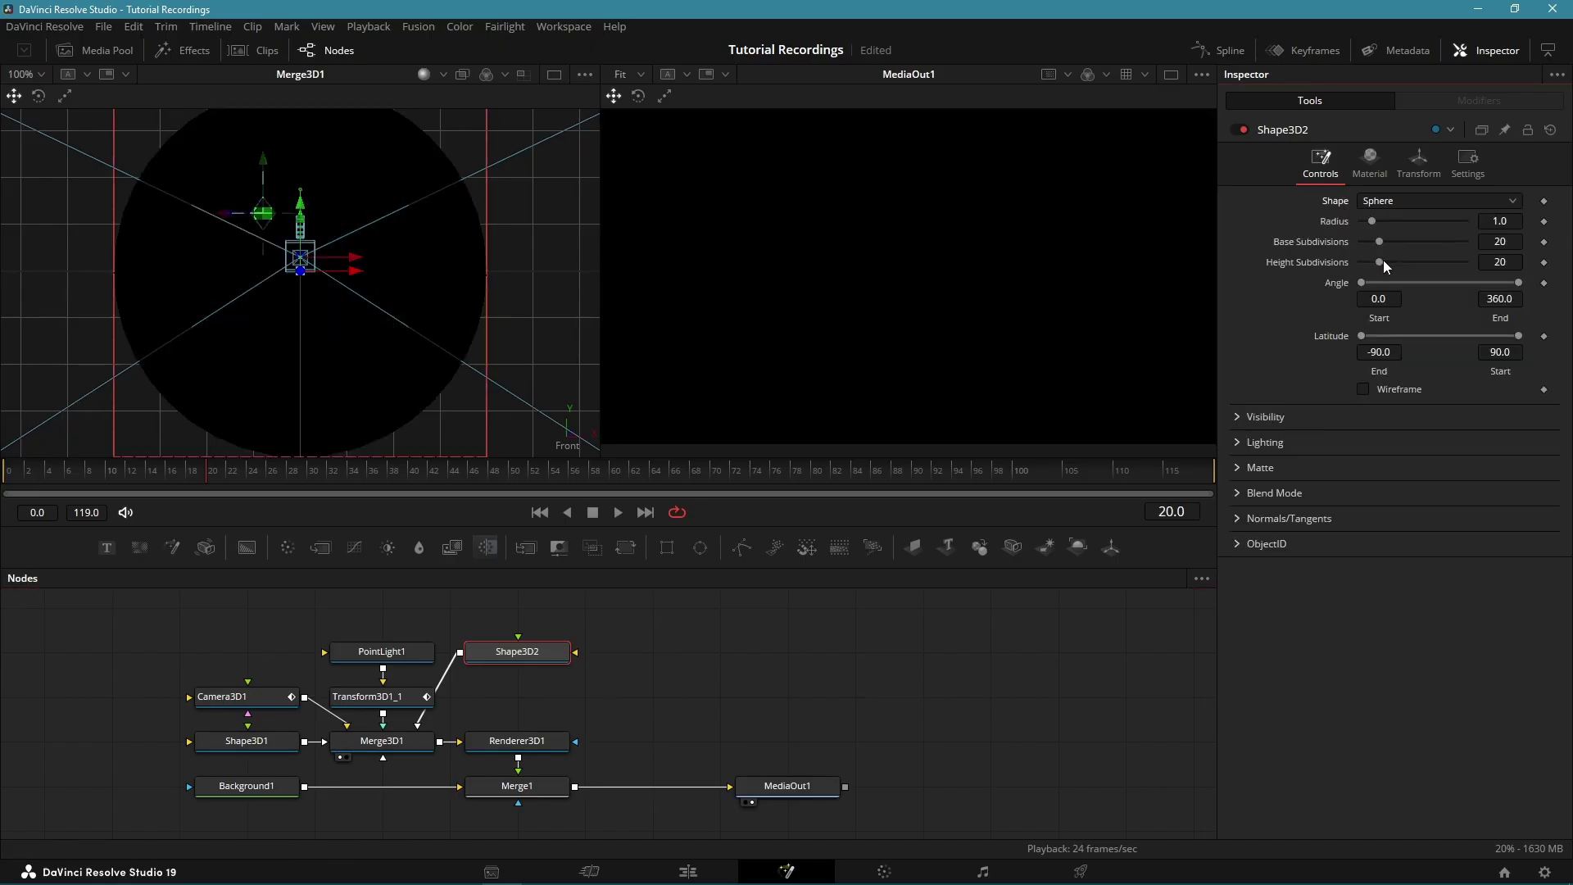
{"action": "left_click", "coordinate": [1417, 162]}
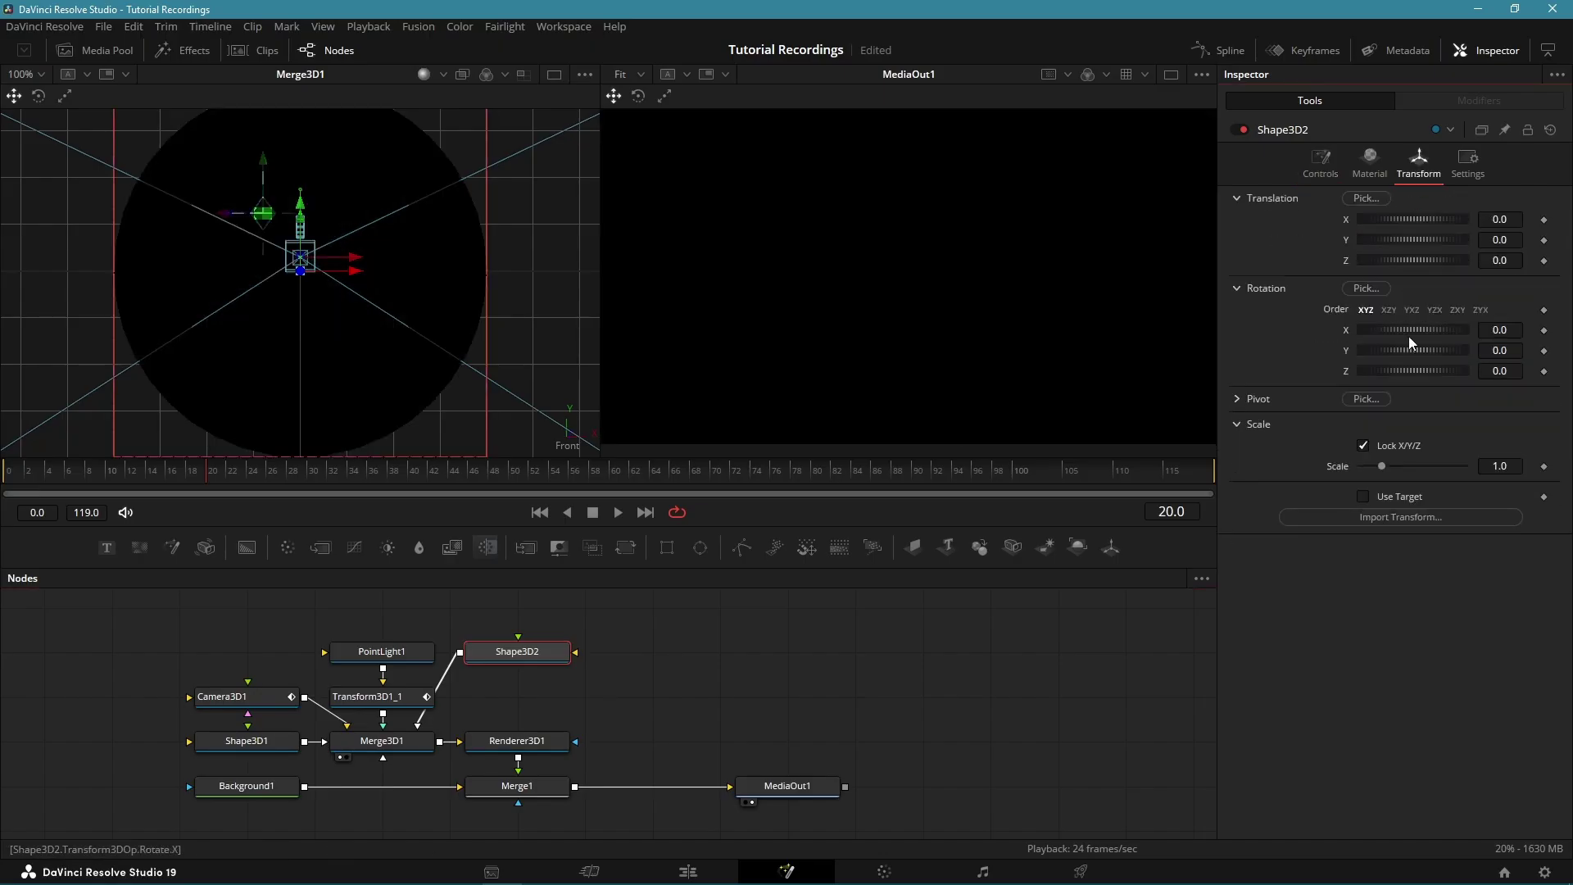
{"action": "left_click_drag", "start_coordinate": [1383, 465], "coordinate": [1364, 470]}
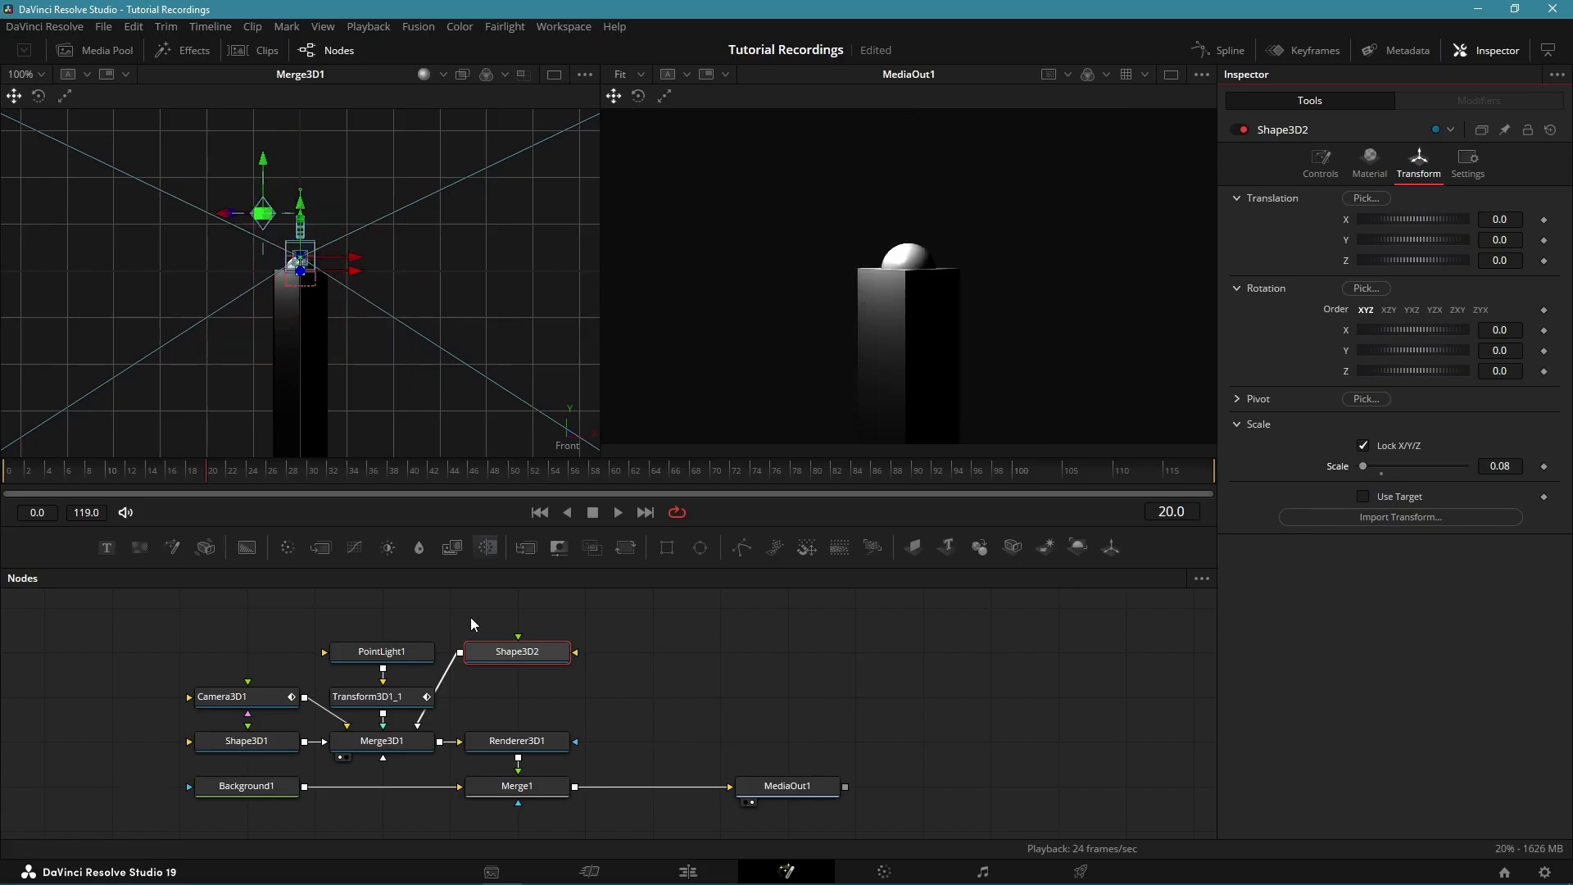
Pin PointLight1's settings and link Shape3D2's X translation to the light's X translation with an expression.
{"action": "left_click", "coordinate": [398, 652]}
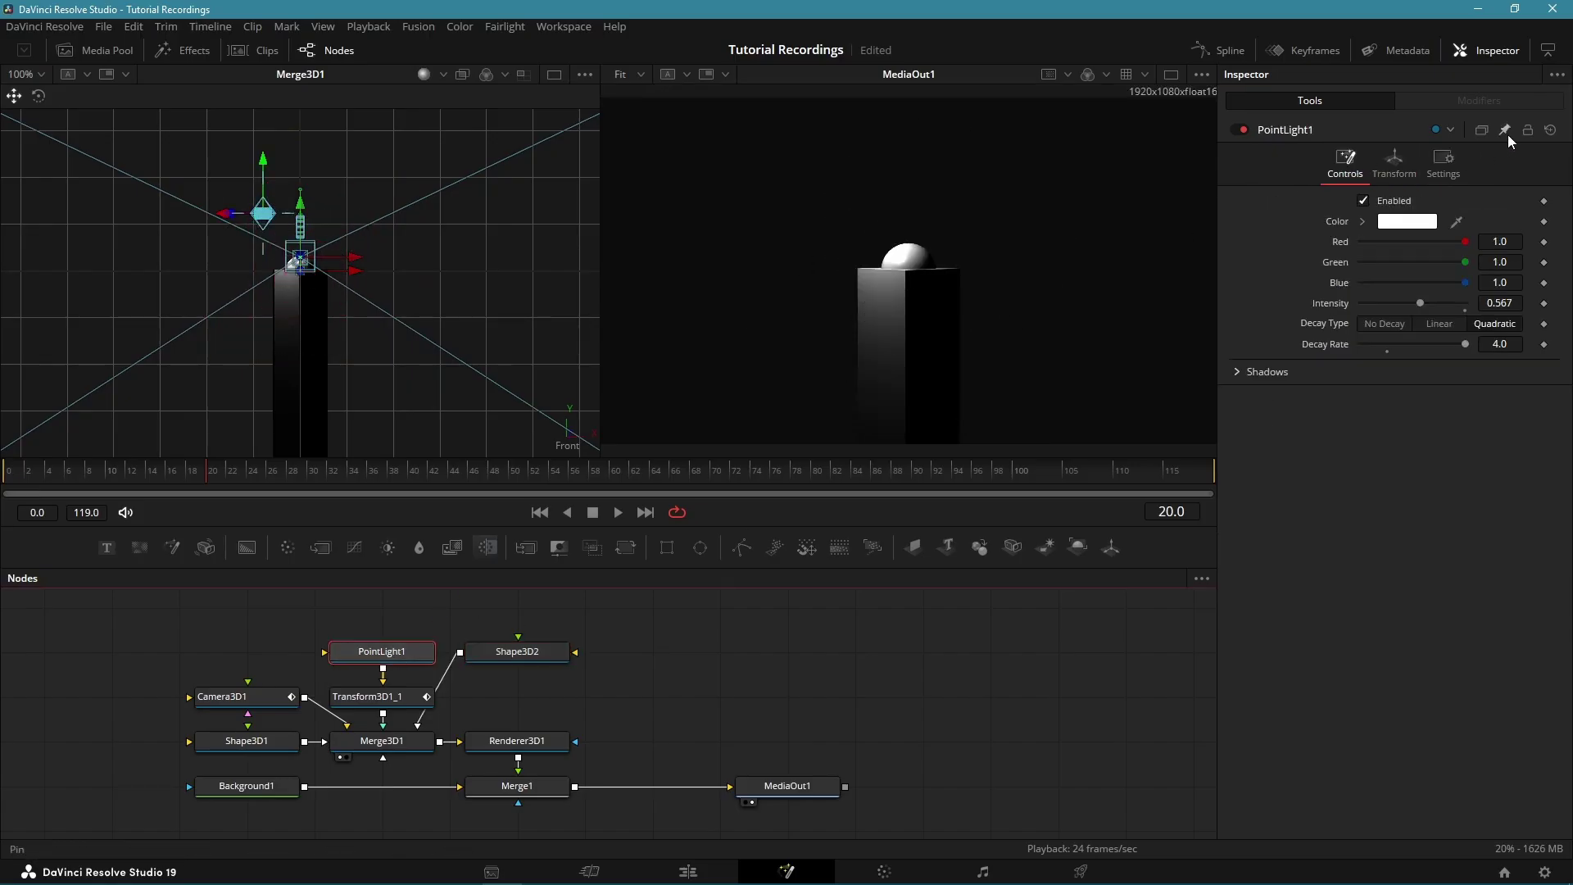
{"action": "left_click", "coordinate": [532, 662]}
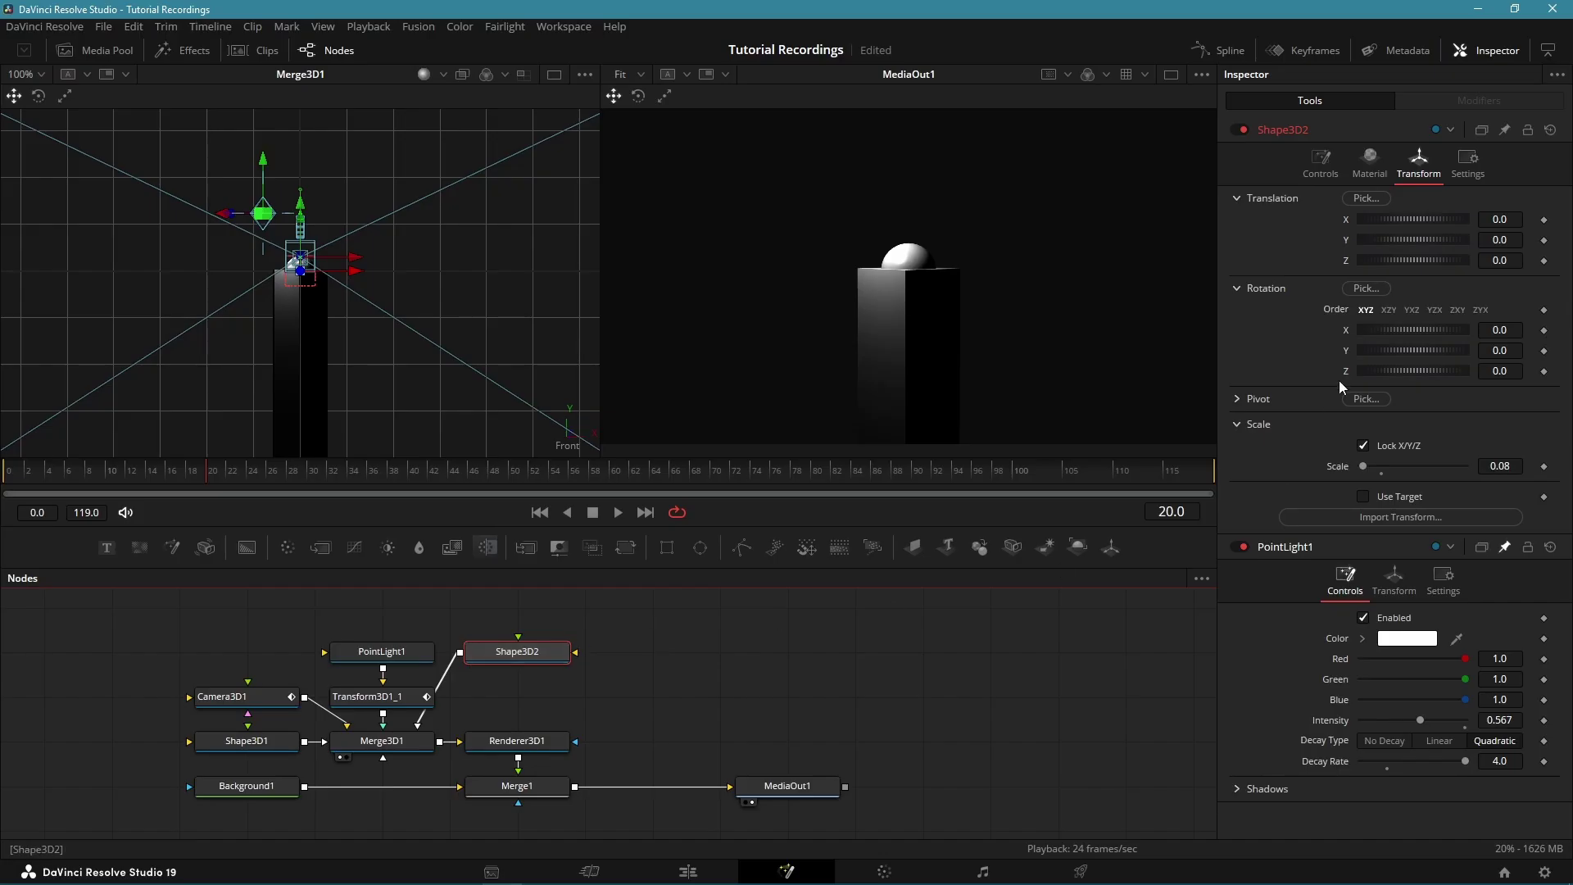
{"action": "right_click", "coordinate": [1345, 230]}
{"action": "left_click", "coordinate": [1384, 463]}
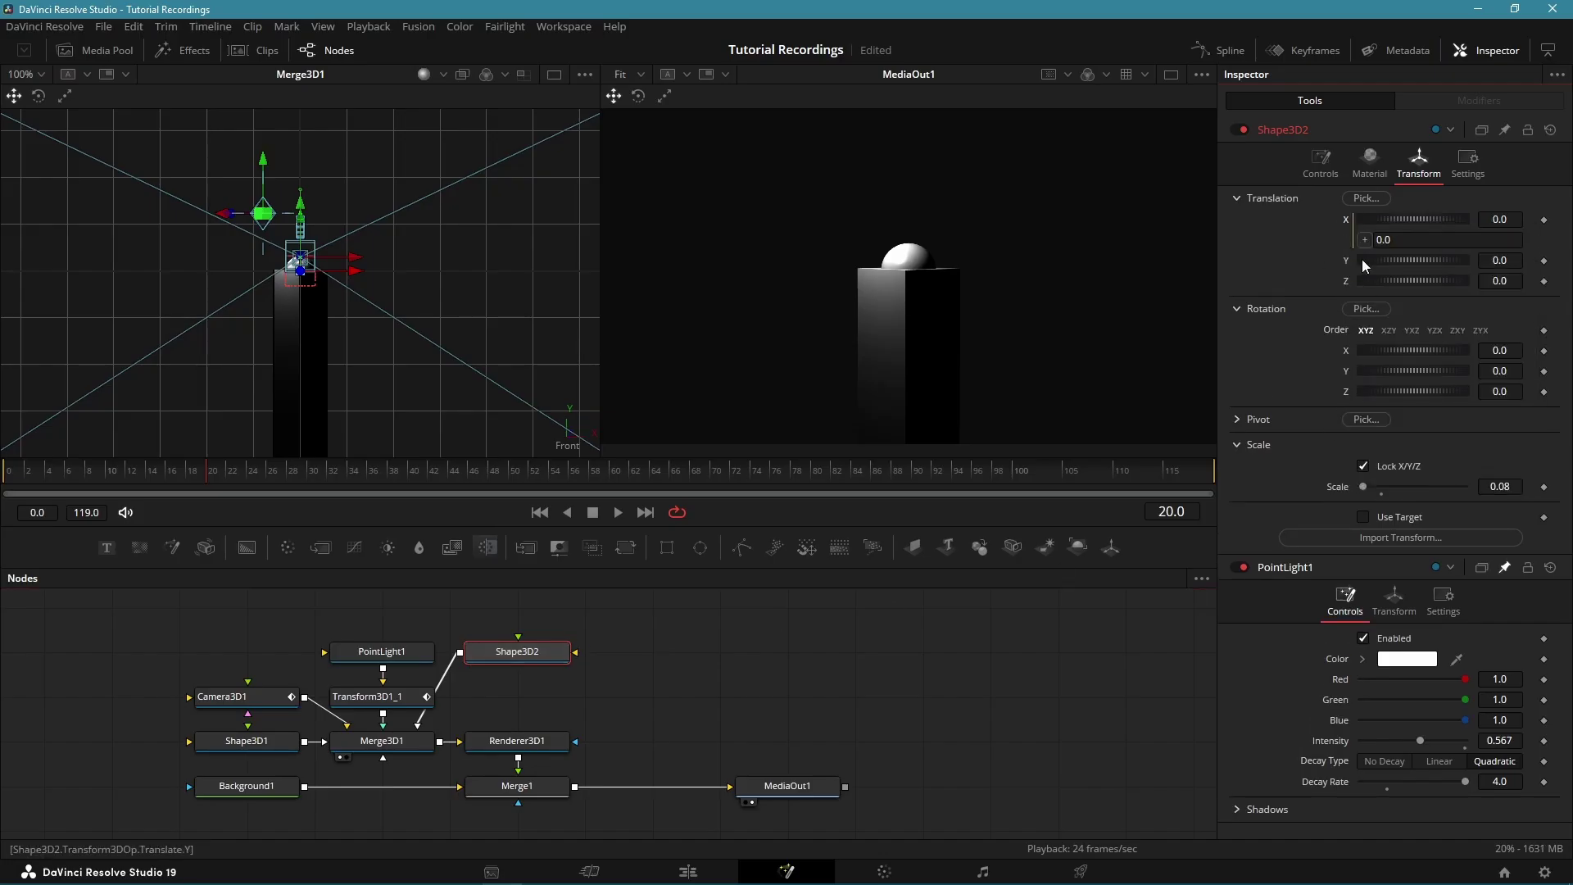
{"action": "left_click_drag", "start_coordinate": [1364, 240], "coordinate": [1345, 659]}
Link Shape3D2's Y and Z translations to PointLight1's matching translation values with expressions.
{"action": "right_click", "coordinate": [1347, 260]}
{"action": "left_click", "coordinate": [1376, 483]}
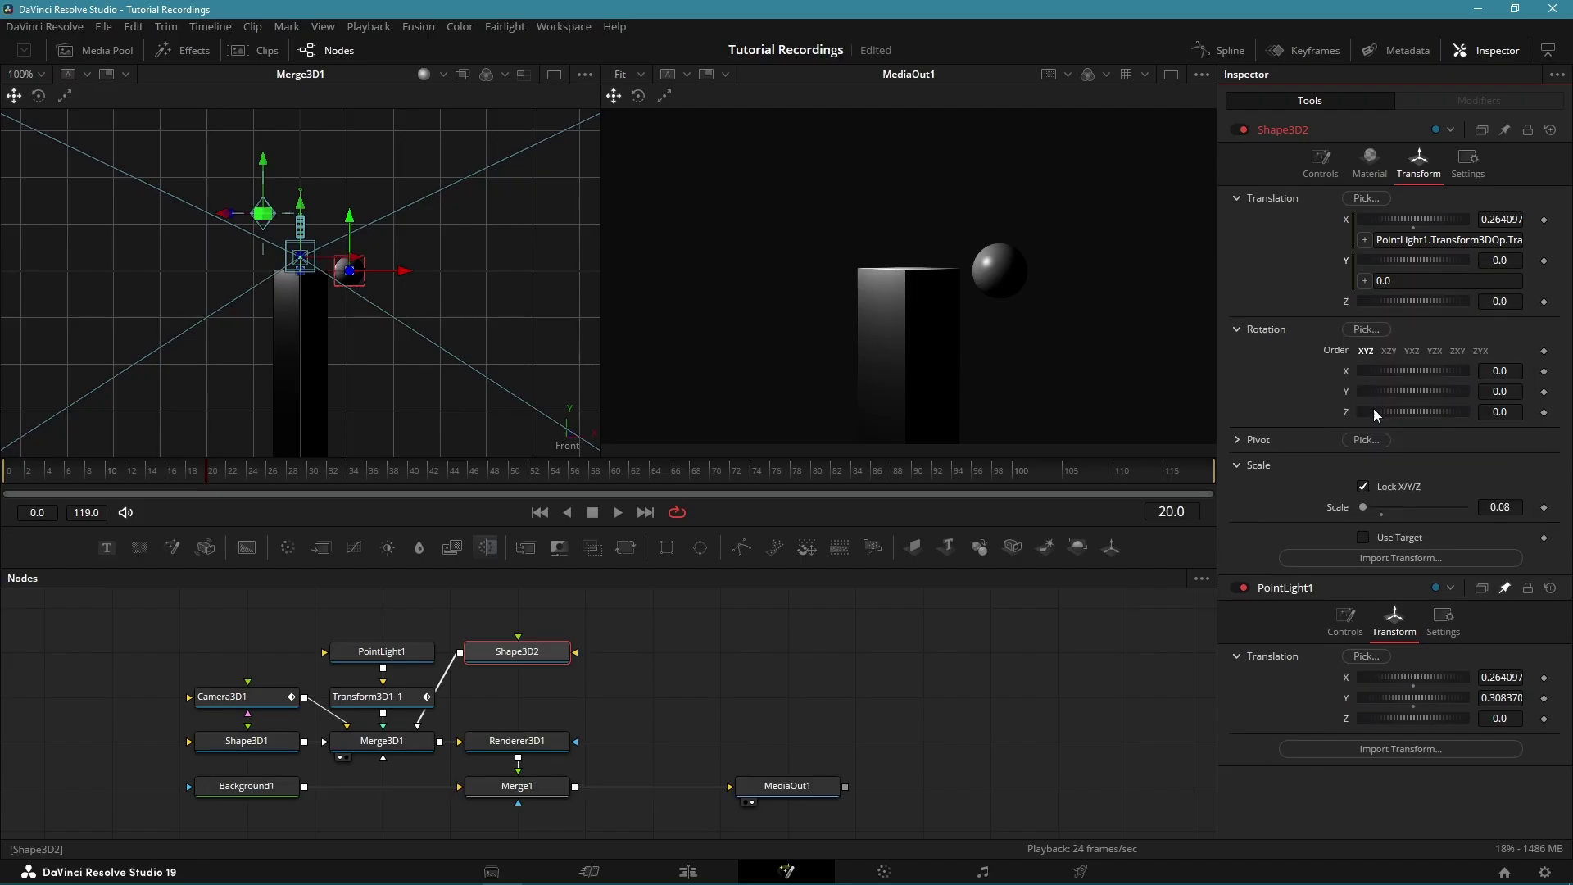
{"action": "left_click_drag", "start_coordinate": [1364, 281], "coordinate": [1347, 700]}
{"action": "right_click", "coordinate": [1344, 300]}
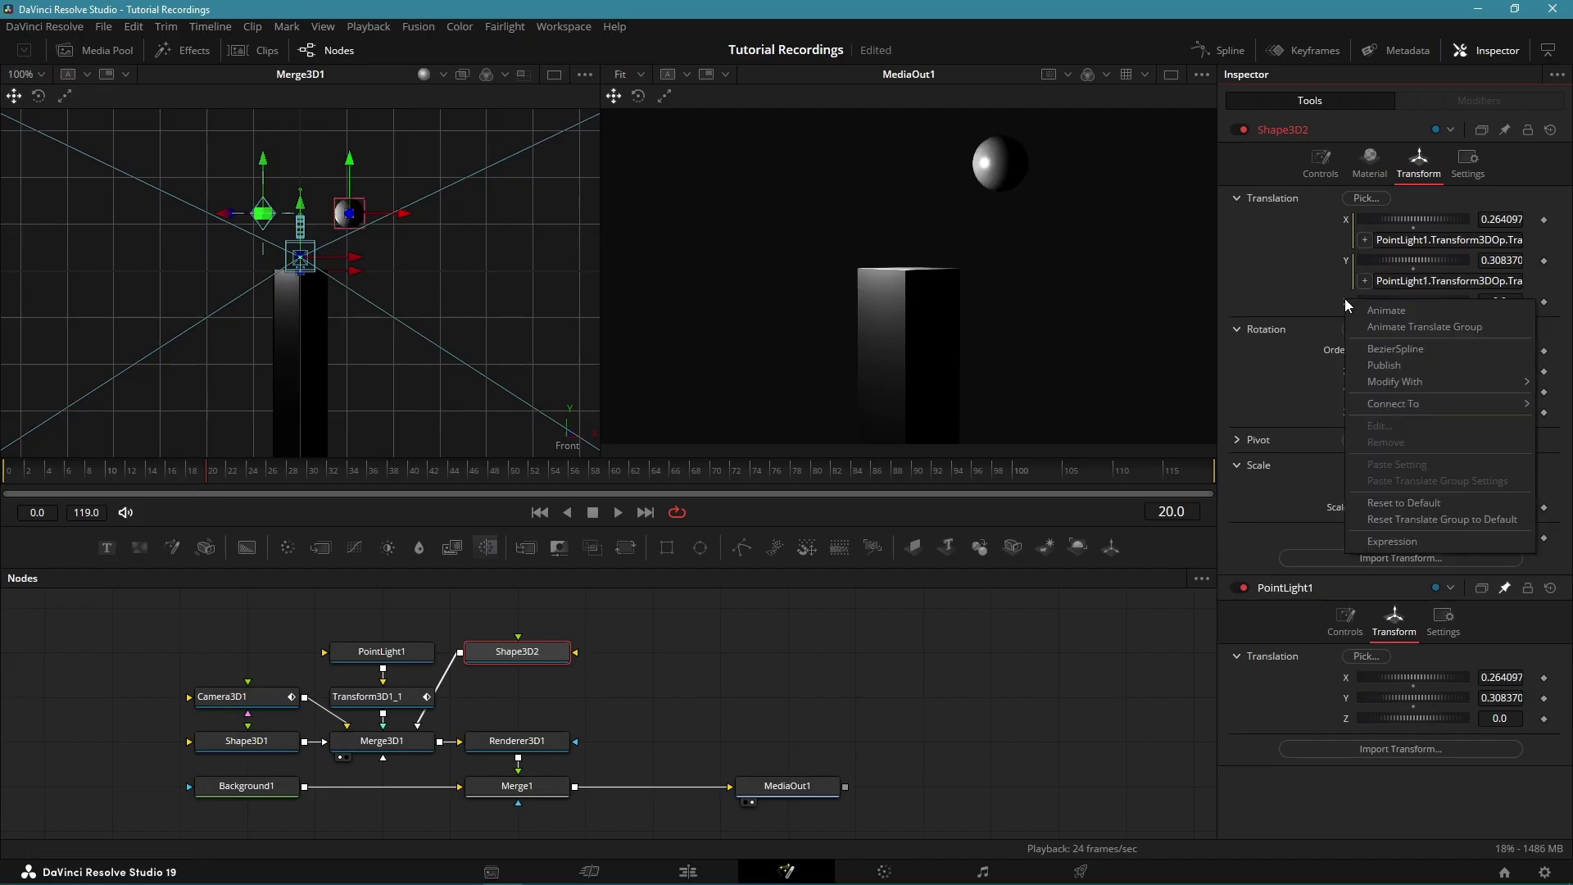
{"action": "left_click", "coordinate": [1378, 544]}
{"action": "left_click_drag", "start_coordinate": [1364, 322], "coordinate": [1345, 739]}
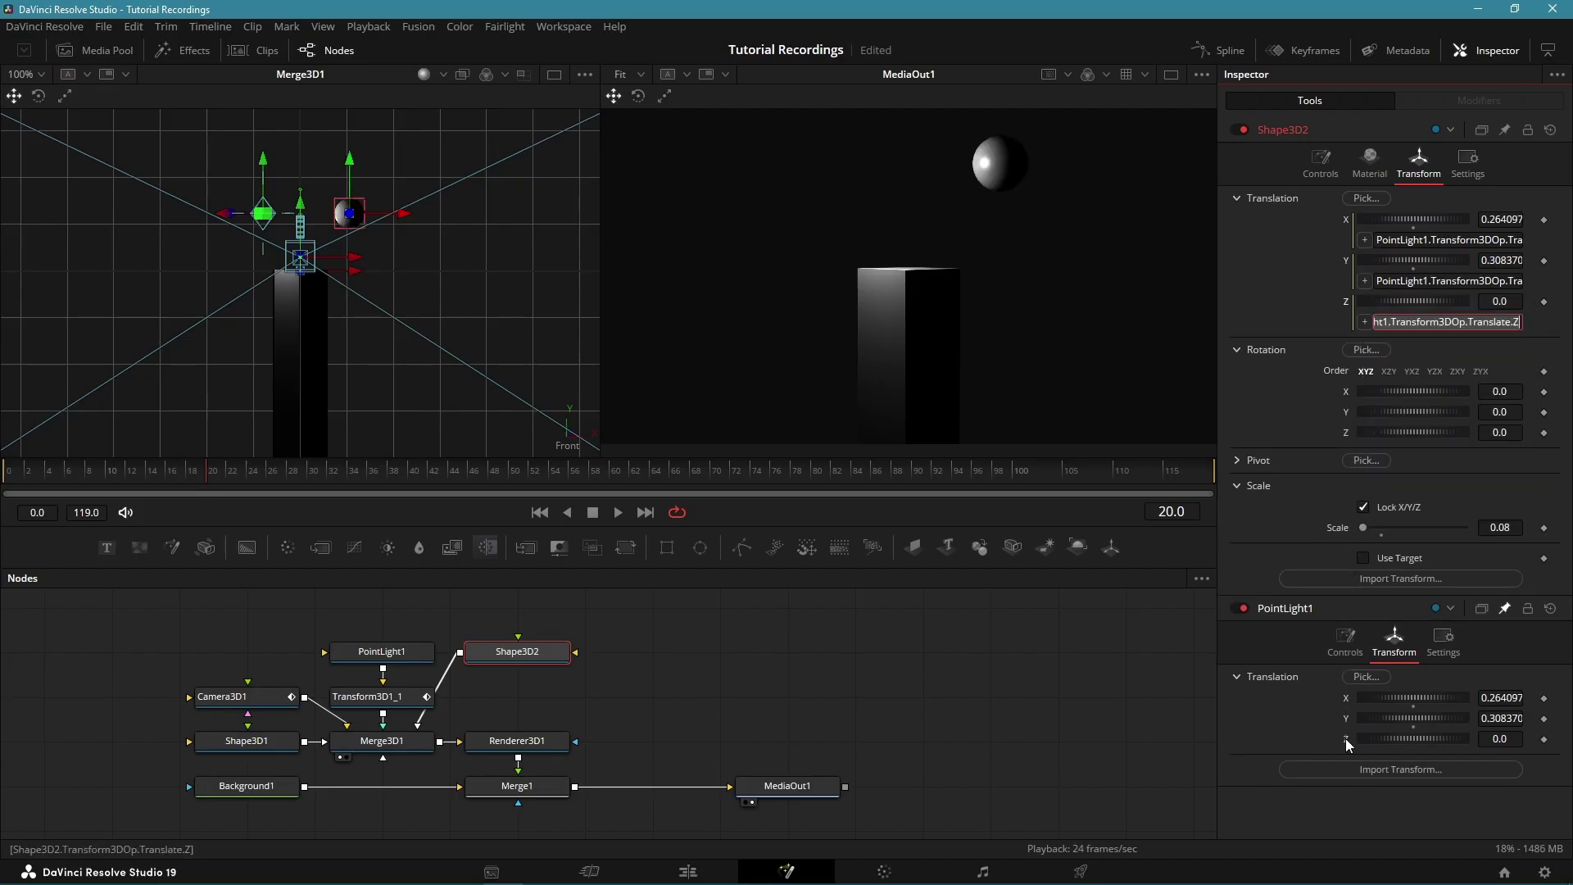
Paste a copy of the light's animated transform node between Shape3D2 and Merge3D1, keeping PointLight1 placed above its own transform.
{"action": "left_click", "coordinate": [402, 696]}
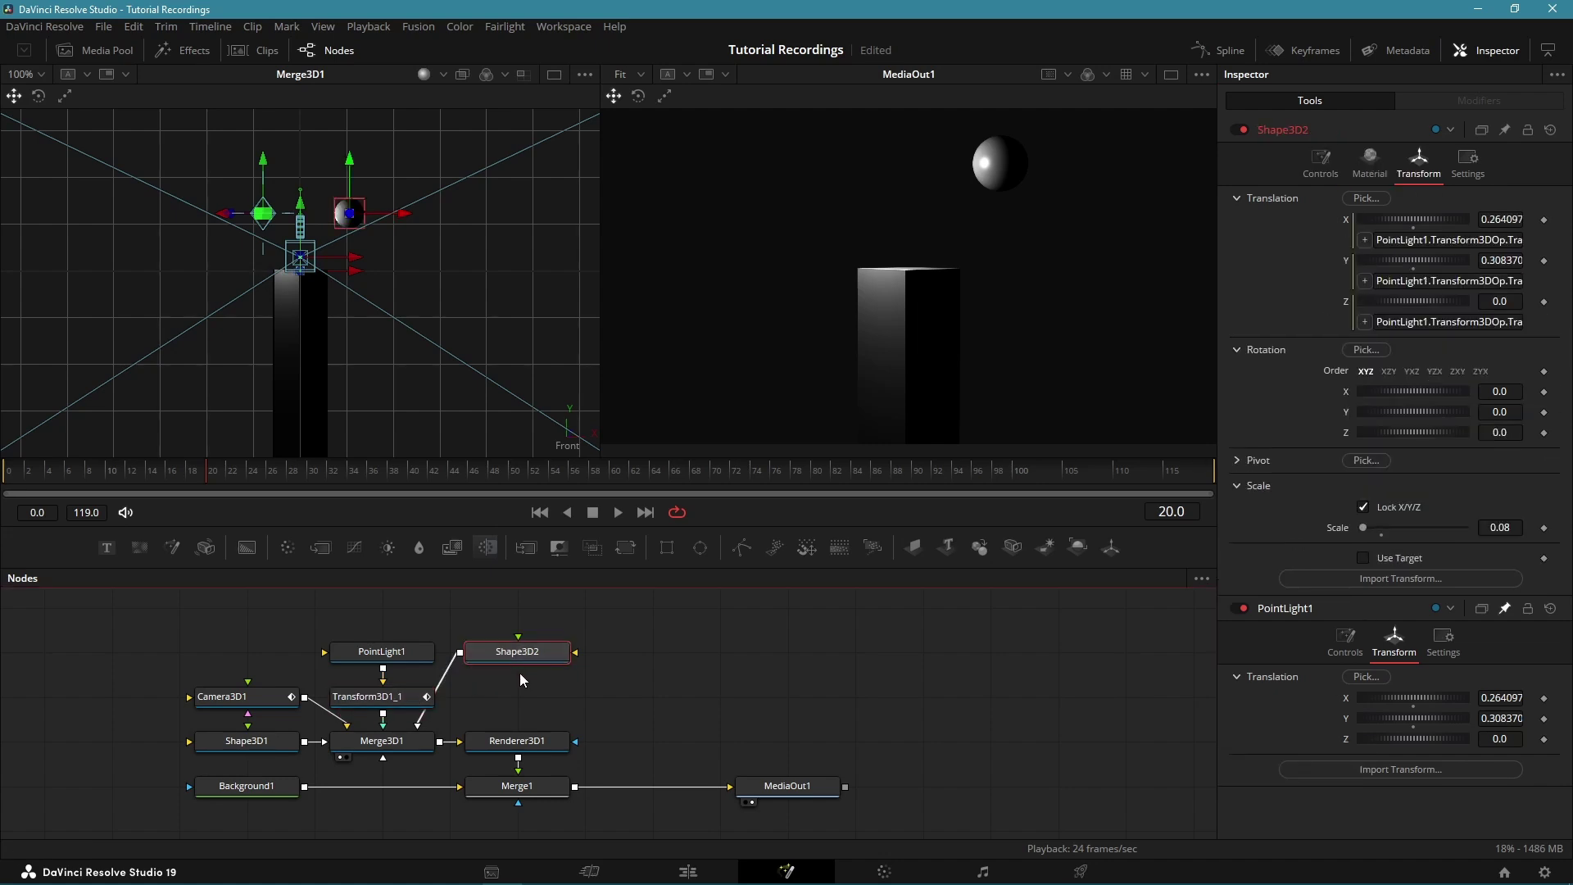
{"action": "key", "text": "ctrl+v"}
{"action": "left_click_drag", "start_coordinate": [387, 653], "coordinate": [529, 695]}
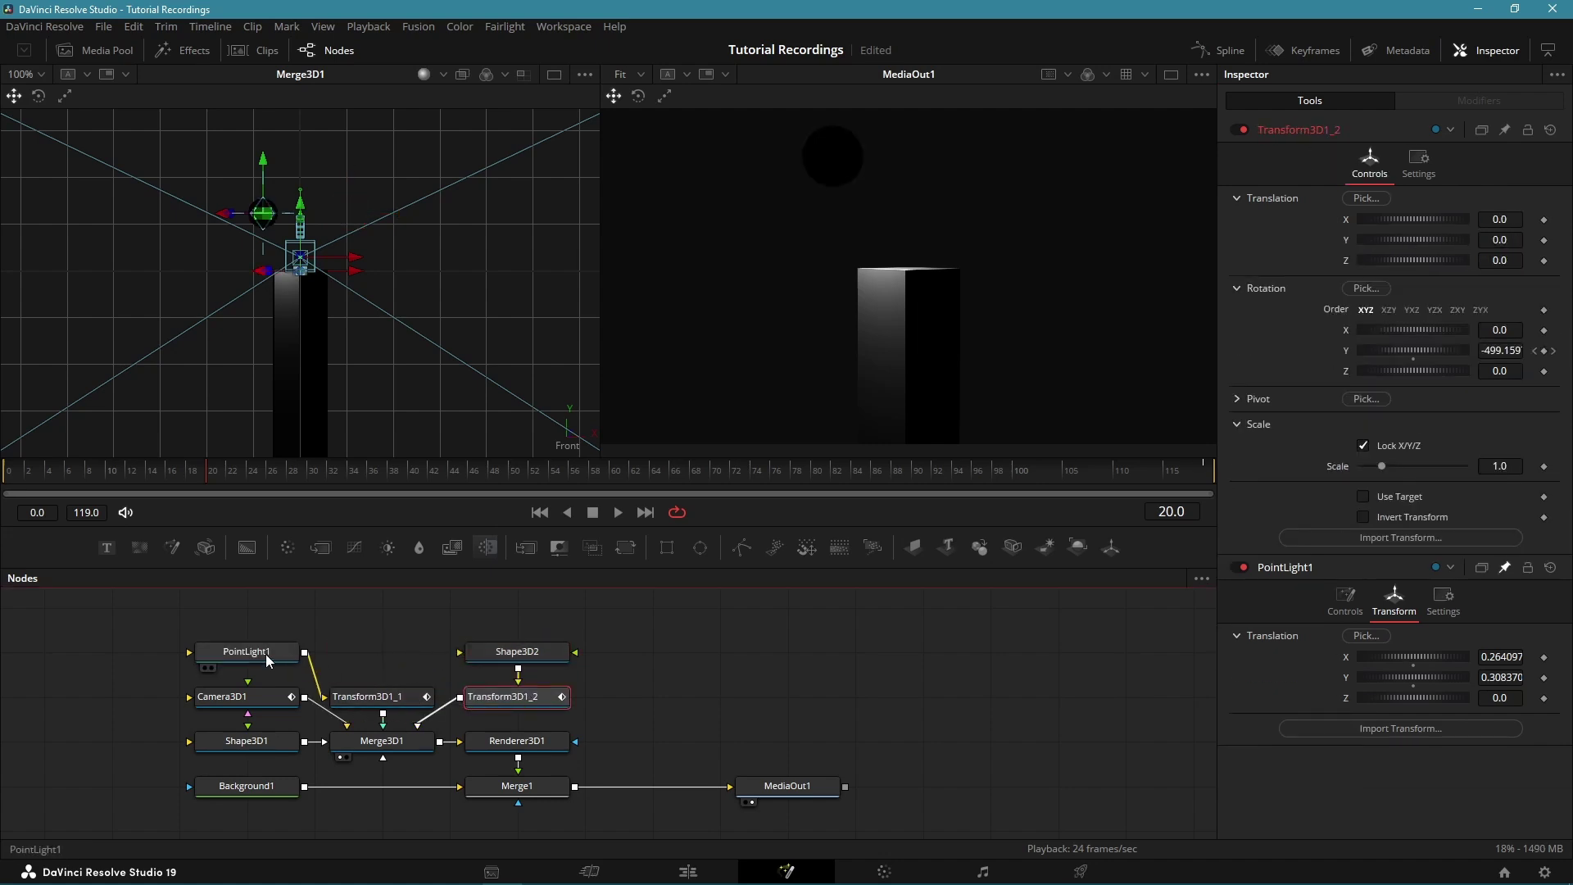
{"action": "left_click_drag", "start_coordinate": [265, 654], "coordinate": [401, 654]}
Turn off receiving Lighting in Shape3D2's material.
{"action": "left_click", "coordinate": [532, 659]}
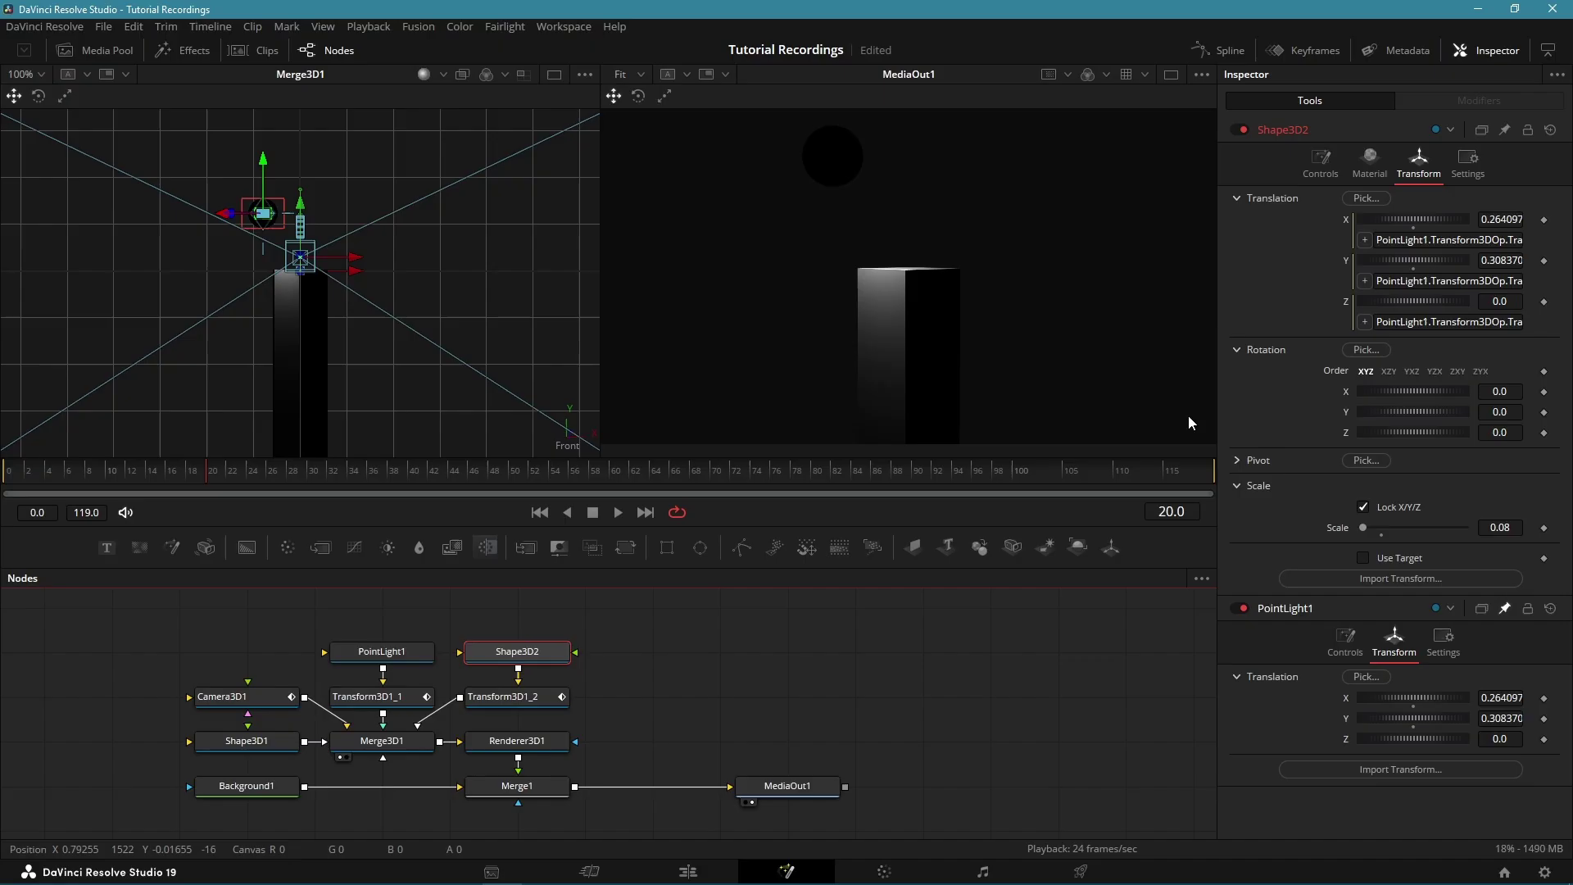
{"action": "left_click", "coordinate": [1372, 174]}
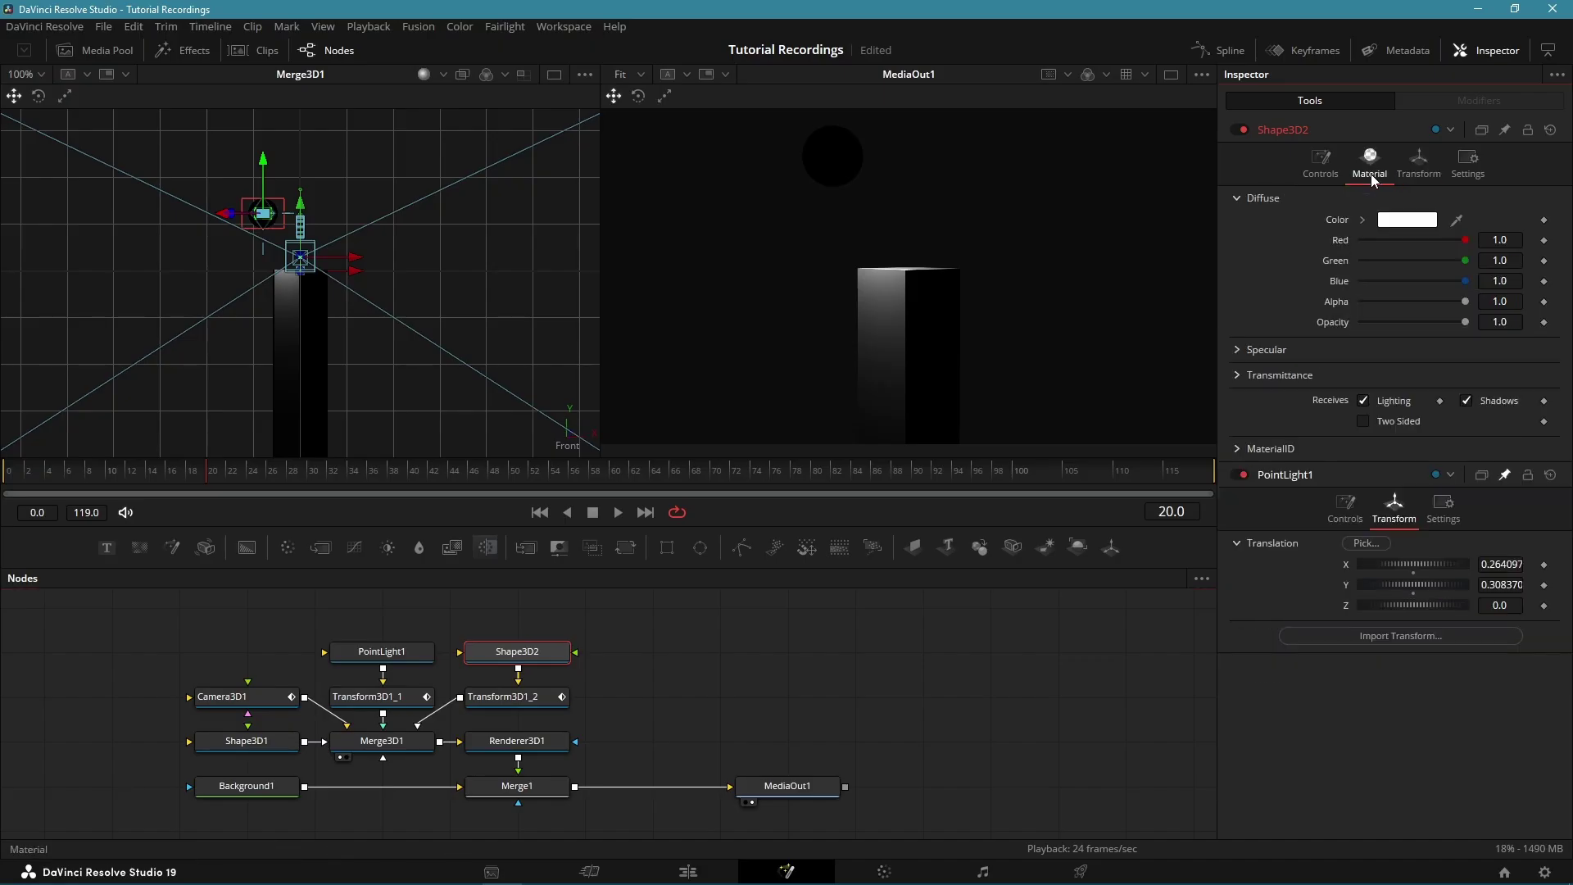
{"action": "left_click", "coordinate": [1364, 402]}
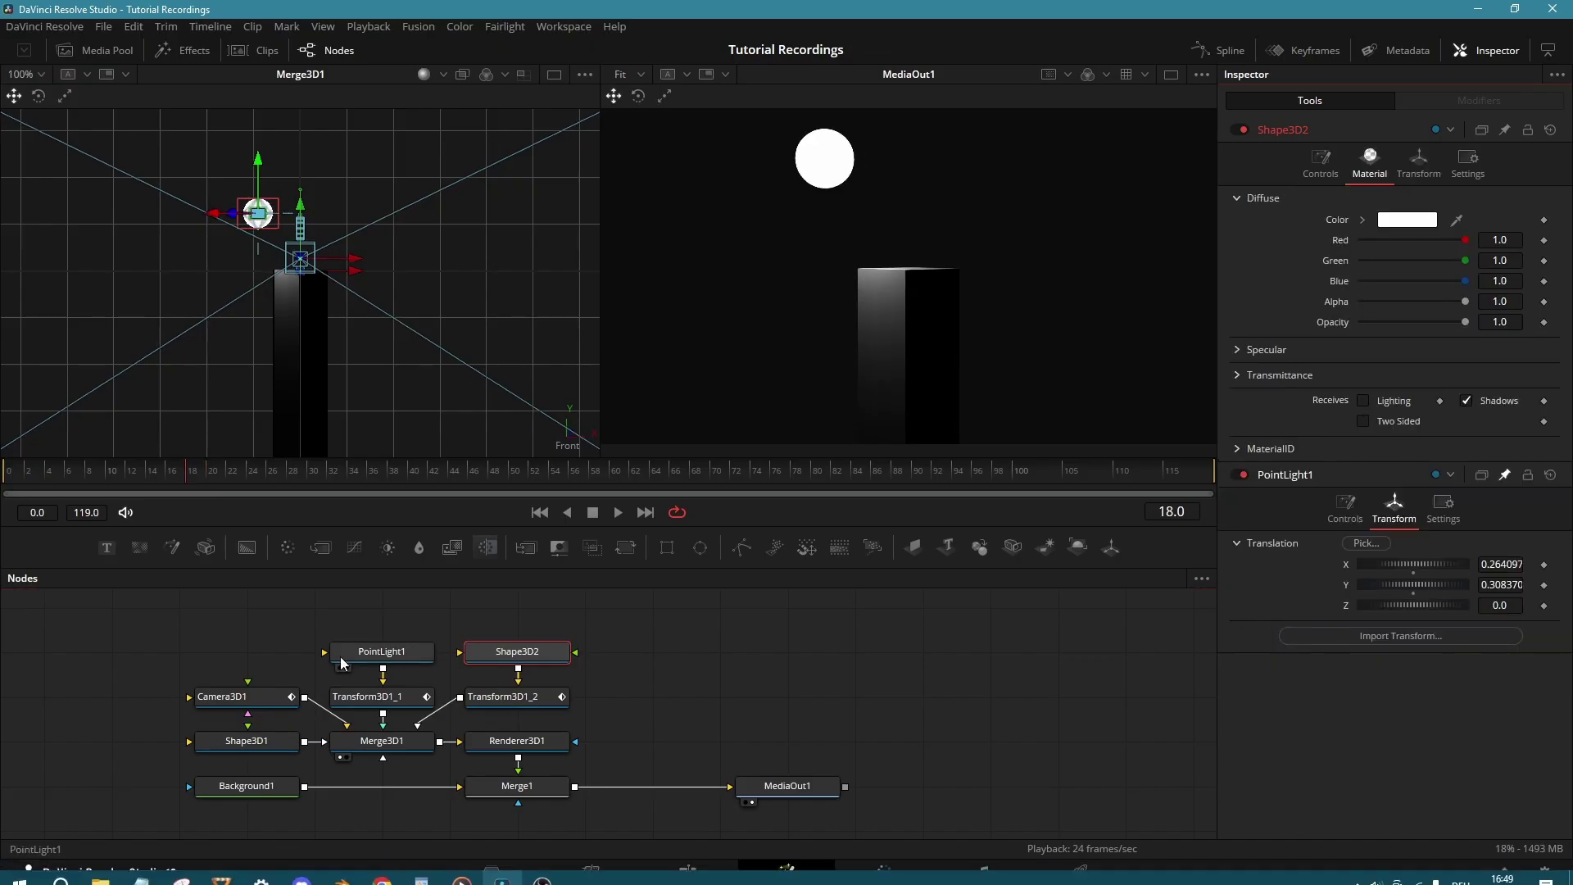
Spread out the node graph, moving the upstream nodes above the renderer row and the light and sphere branches away from Merge3D1.
{"action": "left_click_drag", "start_coordinate": [194, 621], "coordinate": [550, 754]}
{"action": "left_click_drag", "start_coordinate": [538, 743], "coordinate": [538, 699]}
{"action": "left_click_drag", "start_coordinate": [745, 638], "coordinate": [944, 701]}
{"action": "left_click_drag", "start_coordinate": [551, 608], "coordinate": [617, 730]}
{"action": "left_click_drag", "start_coordinate": [593, 721], "coordinate": [591, 640]}
{"action": "left_click_drag", "start_coordinate": [686, 629], "coordinate": [893, 671]}
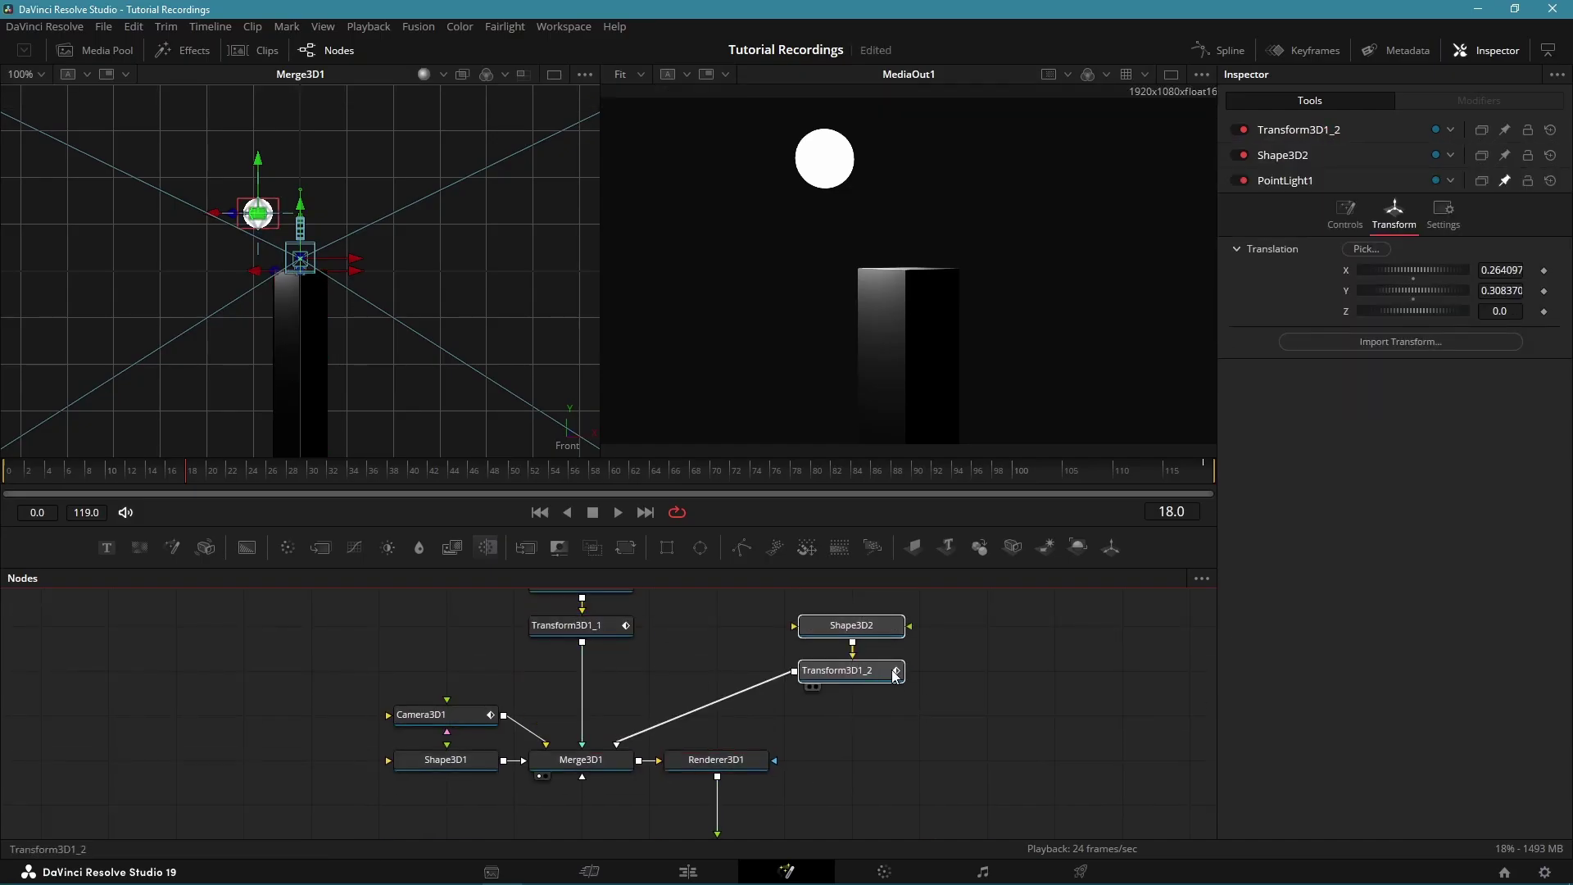
Move the Camera3D1 and Shape3D1 nodes farther away from Merge3D1 to open up space in the node graph.
{"action": "left_click_drag", "start_coordinate": [315, 651], "coordinate": [482, 788]}
{"action": "left_click_drag", "start_coordinate": [459, 759], "coordinate": [273, 759]}
{"action": "scroll", "coordinate": [686, 676], "scroll_direction": "down", "scroll_amount": 2}
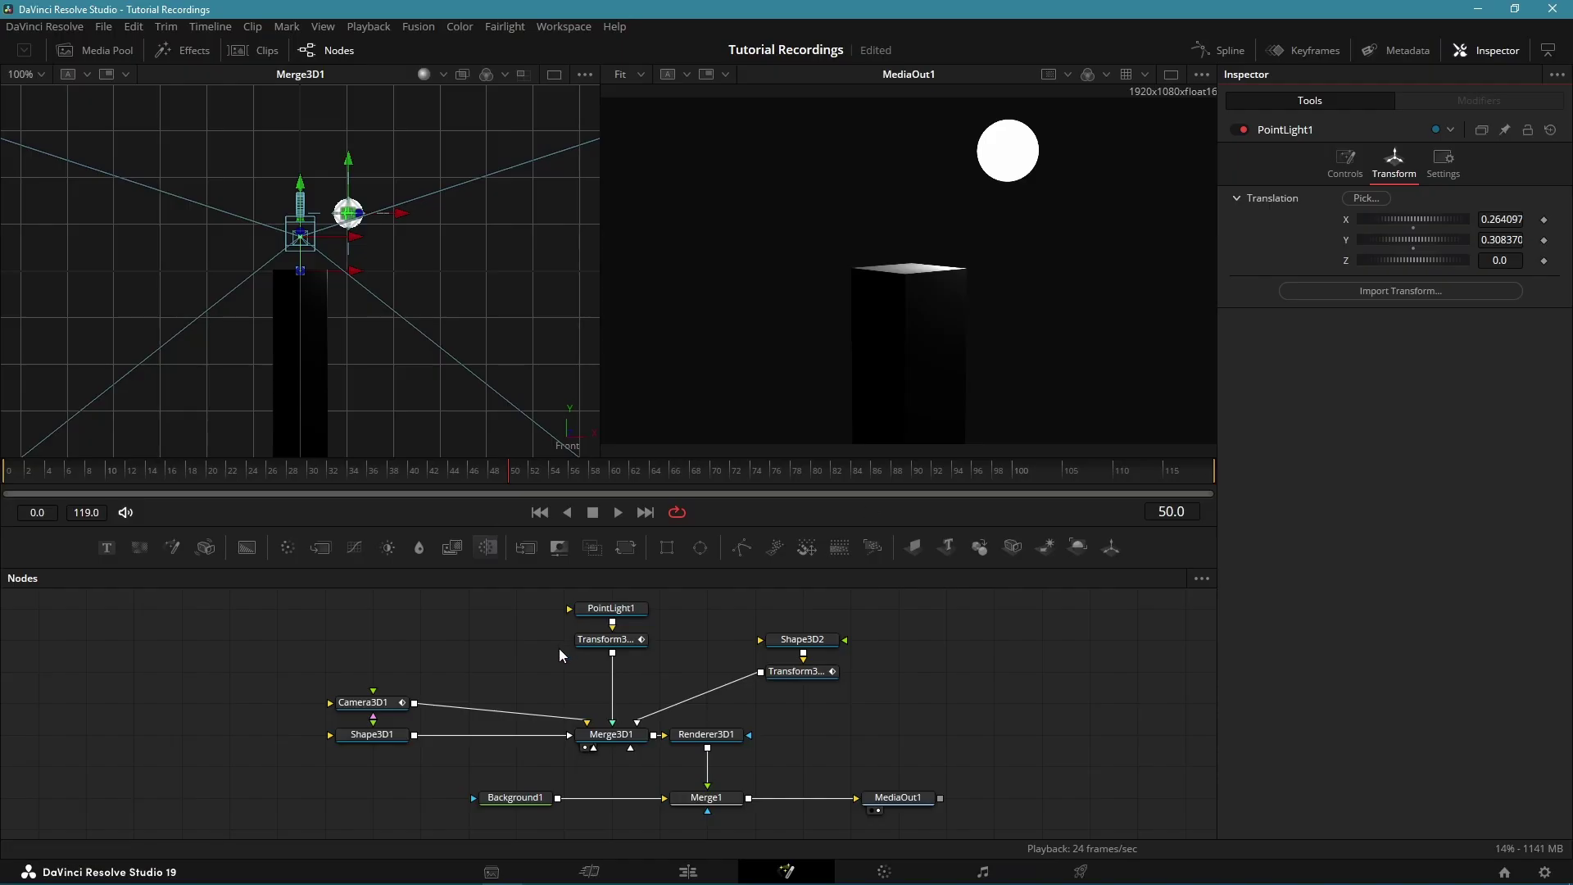
Add a second Point Light node above Camera3D1 and connect it to Merge3D1.
{"action": "key", "text": "shift+space"}
{"action": "type", "text": "point"}
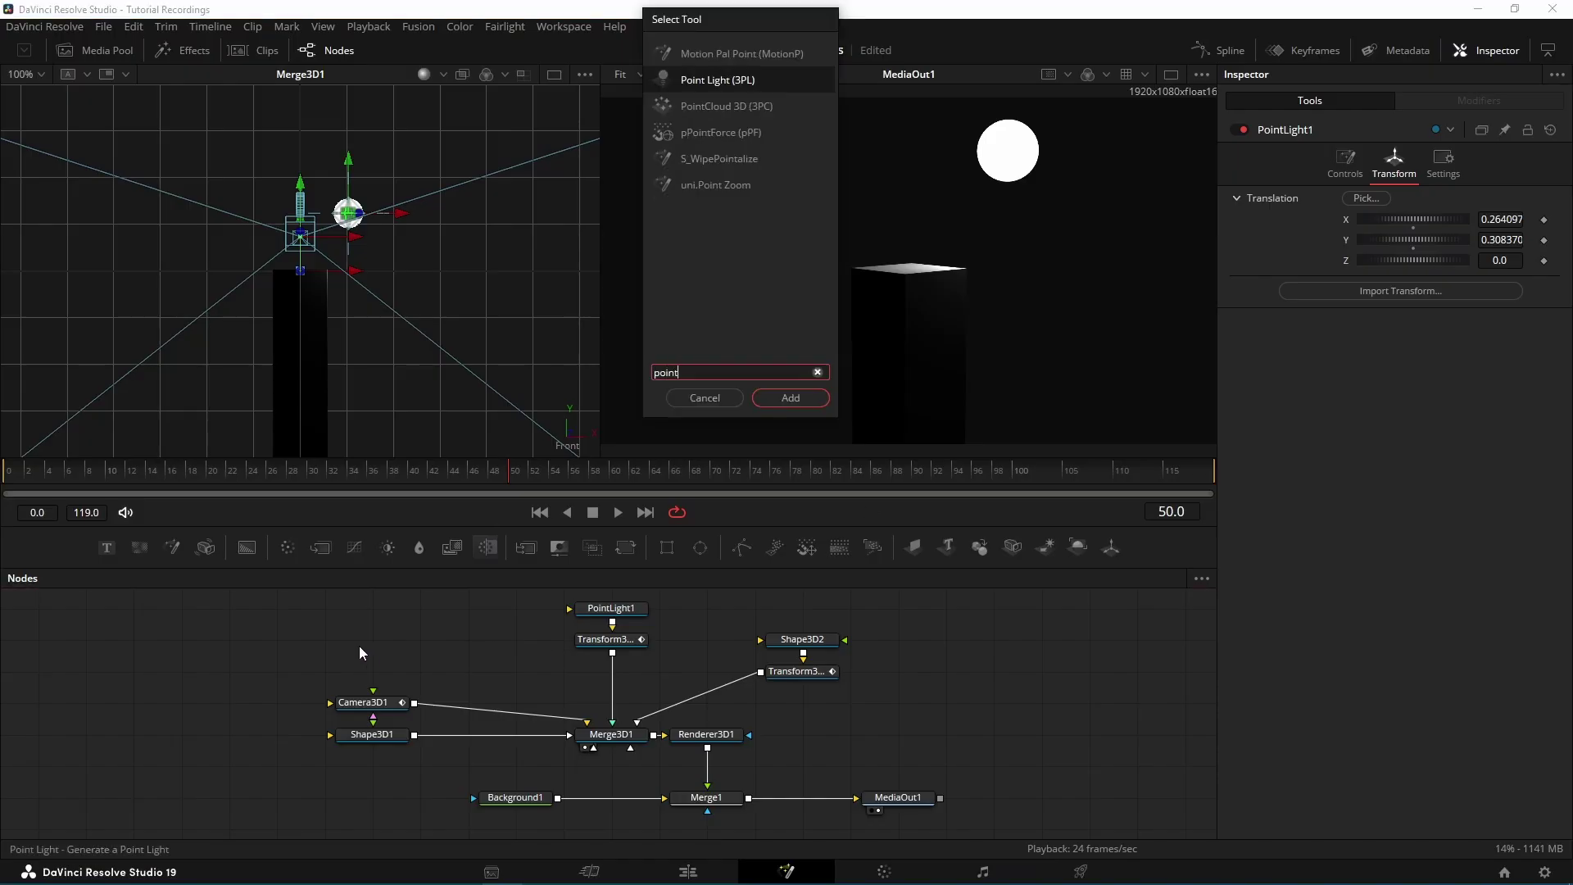
{"action": "key", "text": "Return"}
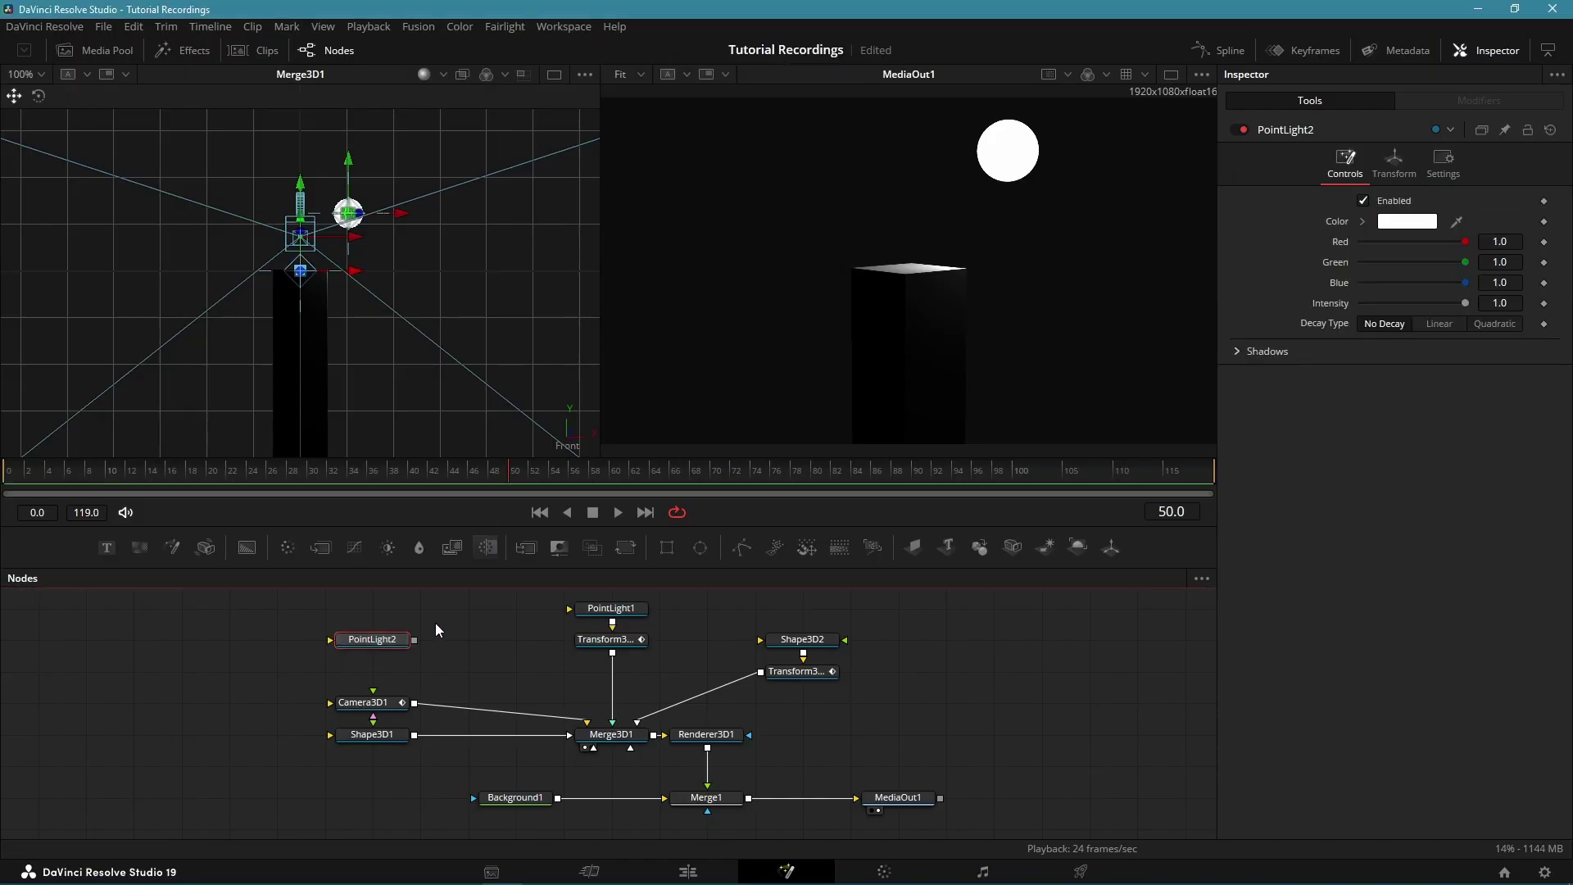
{"action": "left_click_drag", "start_coordinate": [413, 639], "coordinate": [610, 733]}
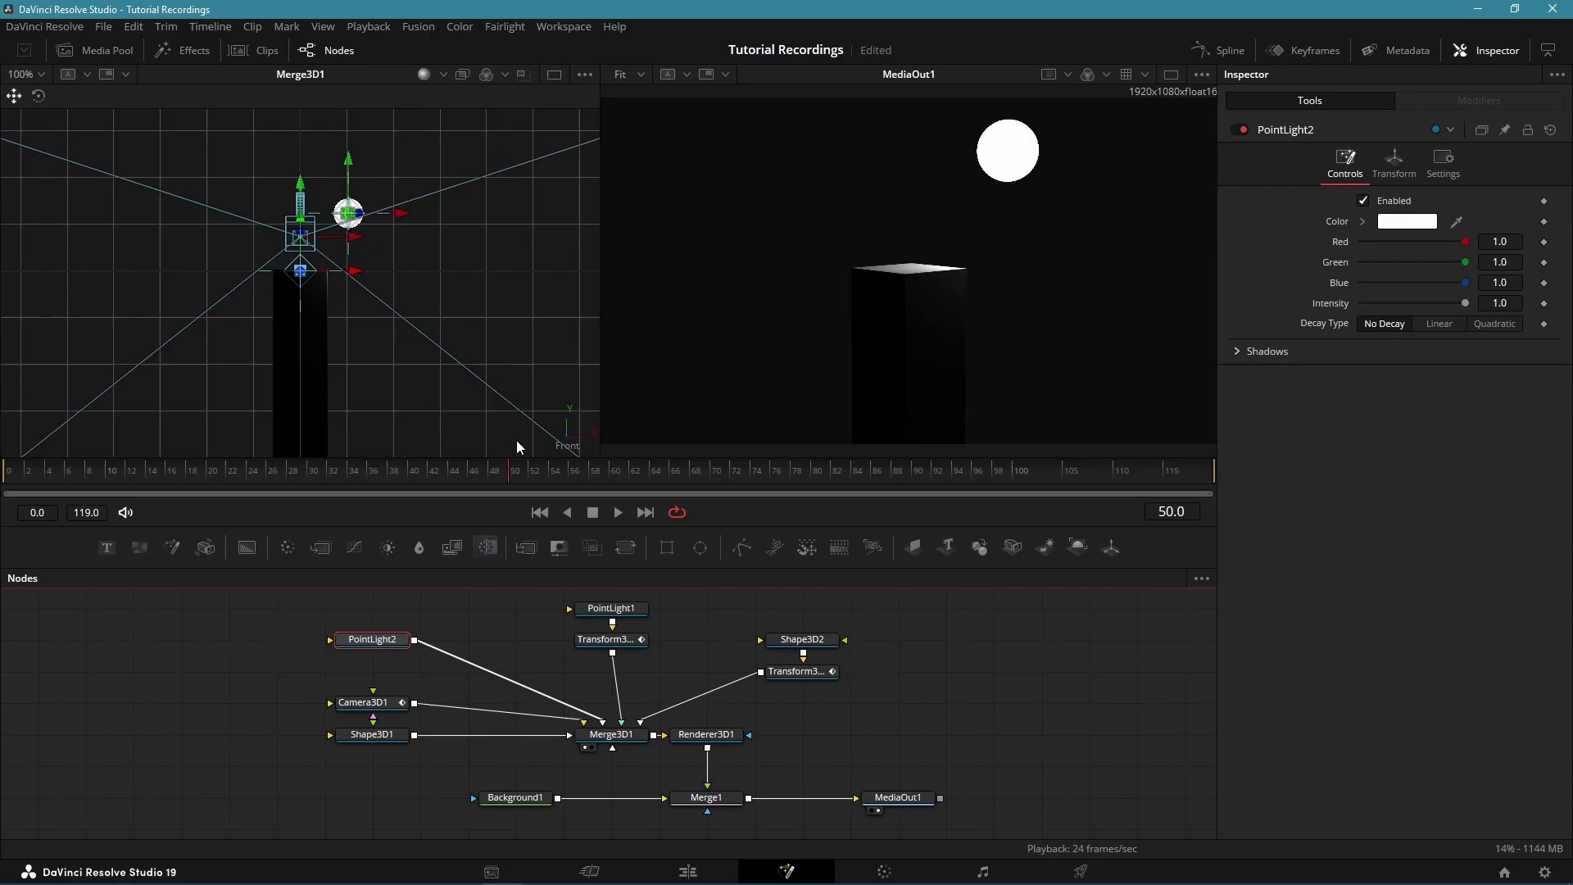
Show the 3D scene in Perspective view and move PointLight2 down and out in front of the pillar.
{"action": "right_click", "coordinate": [563, 450]}
{"action": "left_click", "coordinate": [637, 495]}
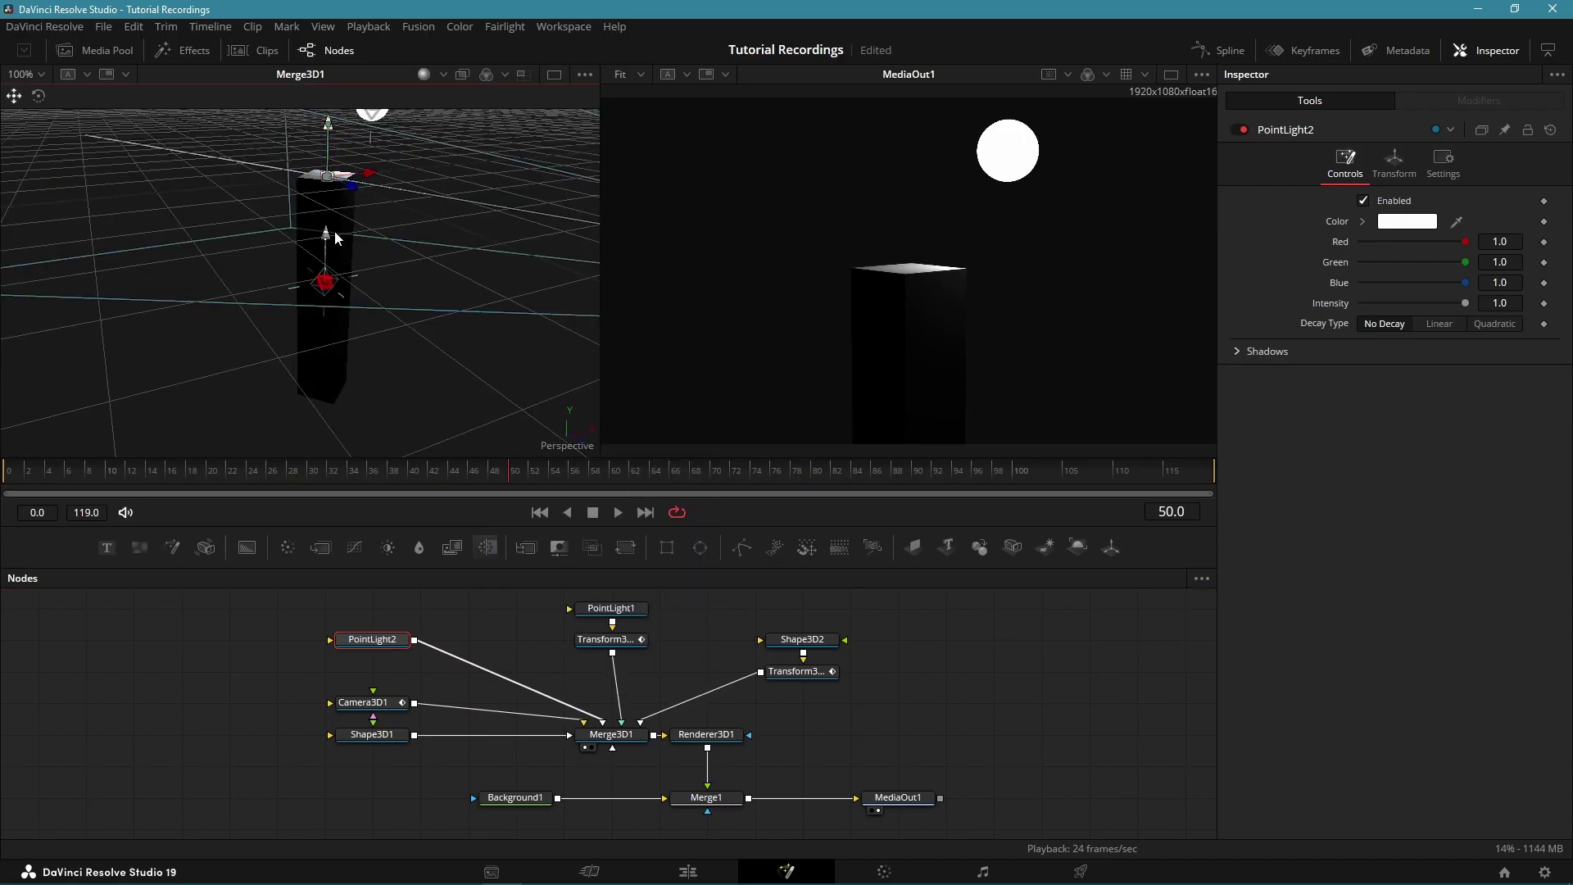
{"action": "left_click_drag", "start_coordinate": [336, 238], "coordinate": [420, 399]}
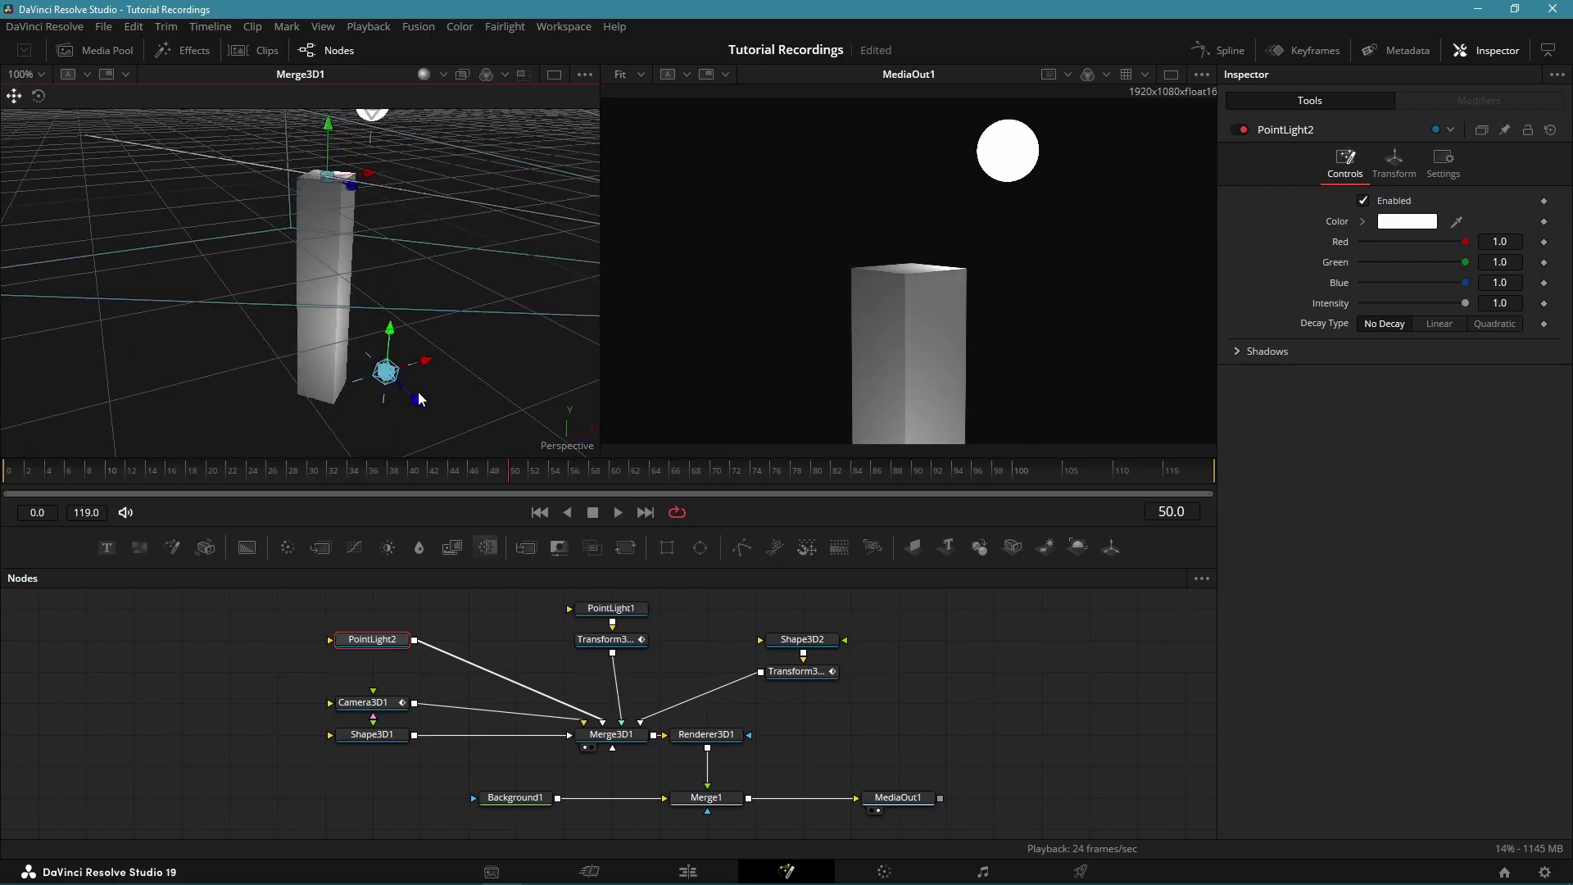
Set PointLight2's decay type to Quadratic with a decay rate of 8.0.
{"action": "left_click", "coordinate": [1497, 325]}
{"action": "type", "text": "5"}
{"action": "key", "text": "Return"}
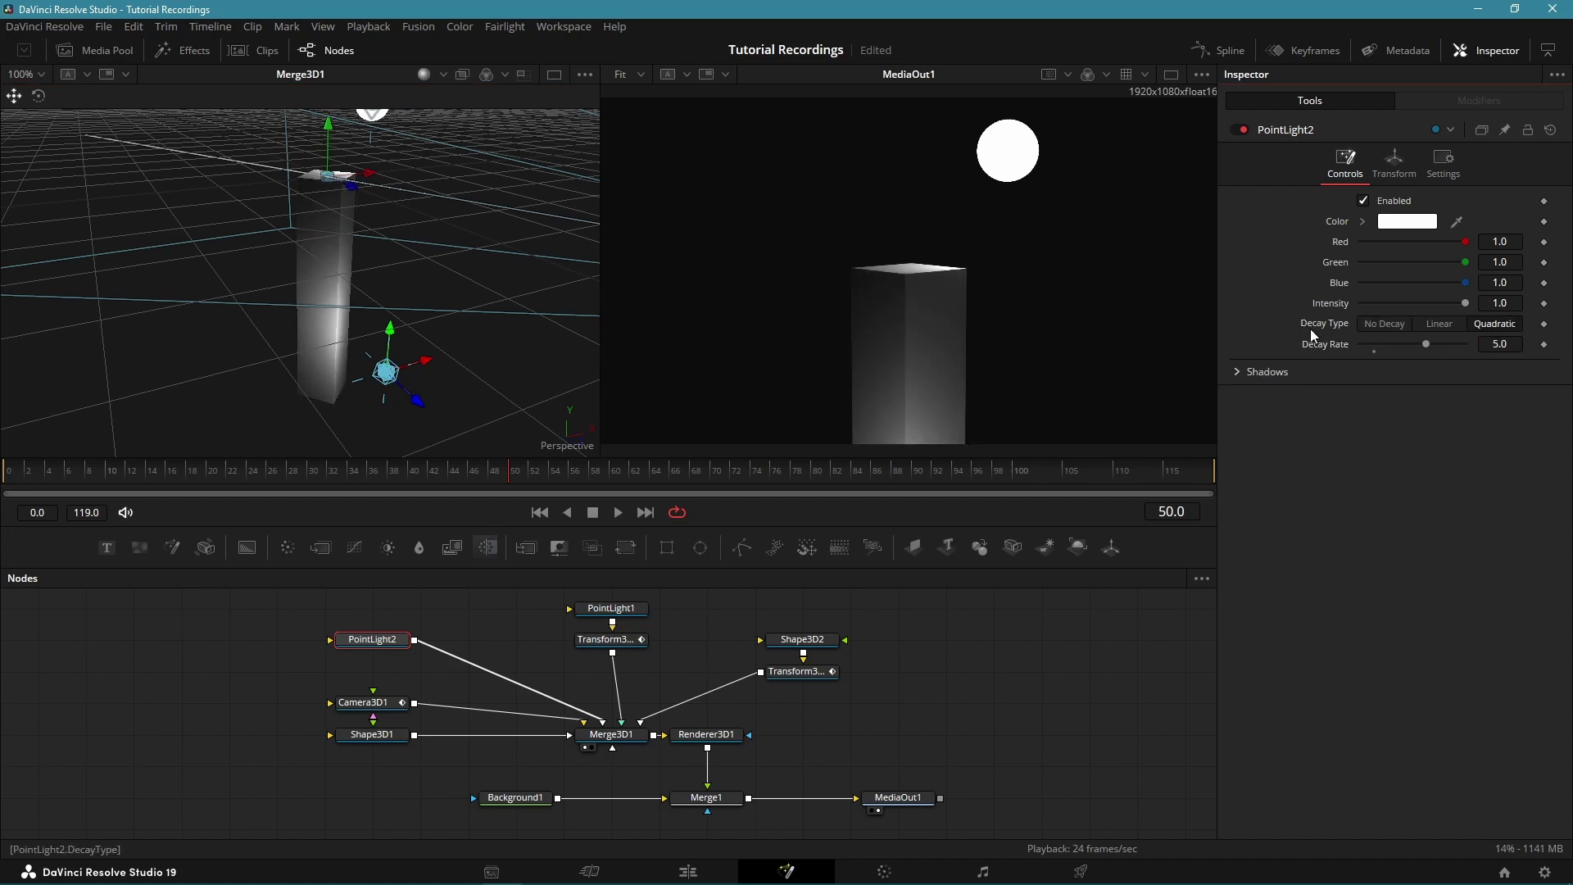
{"action": "left_click_drag", "start_coordinate": [1425, 344], "coordinate": [1465, 344]}
Modify PointLight2's intensity with Shake, set smoothness to 3.0 and maximum to 3.0, and play back the flicker.
{"action": "right_click", "coordinate": [1330, 300]}
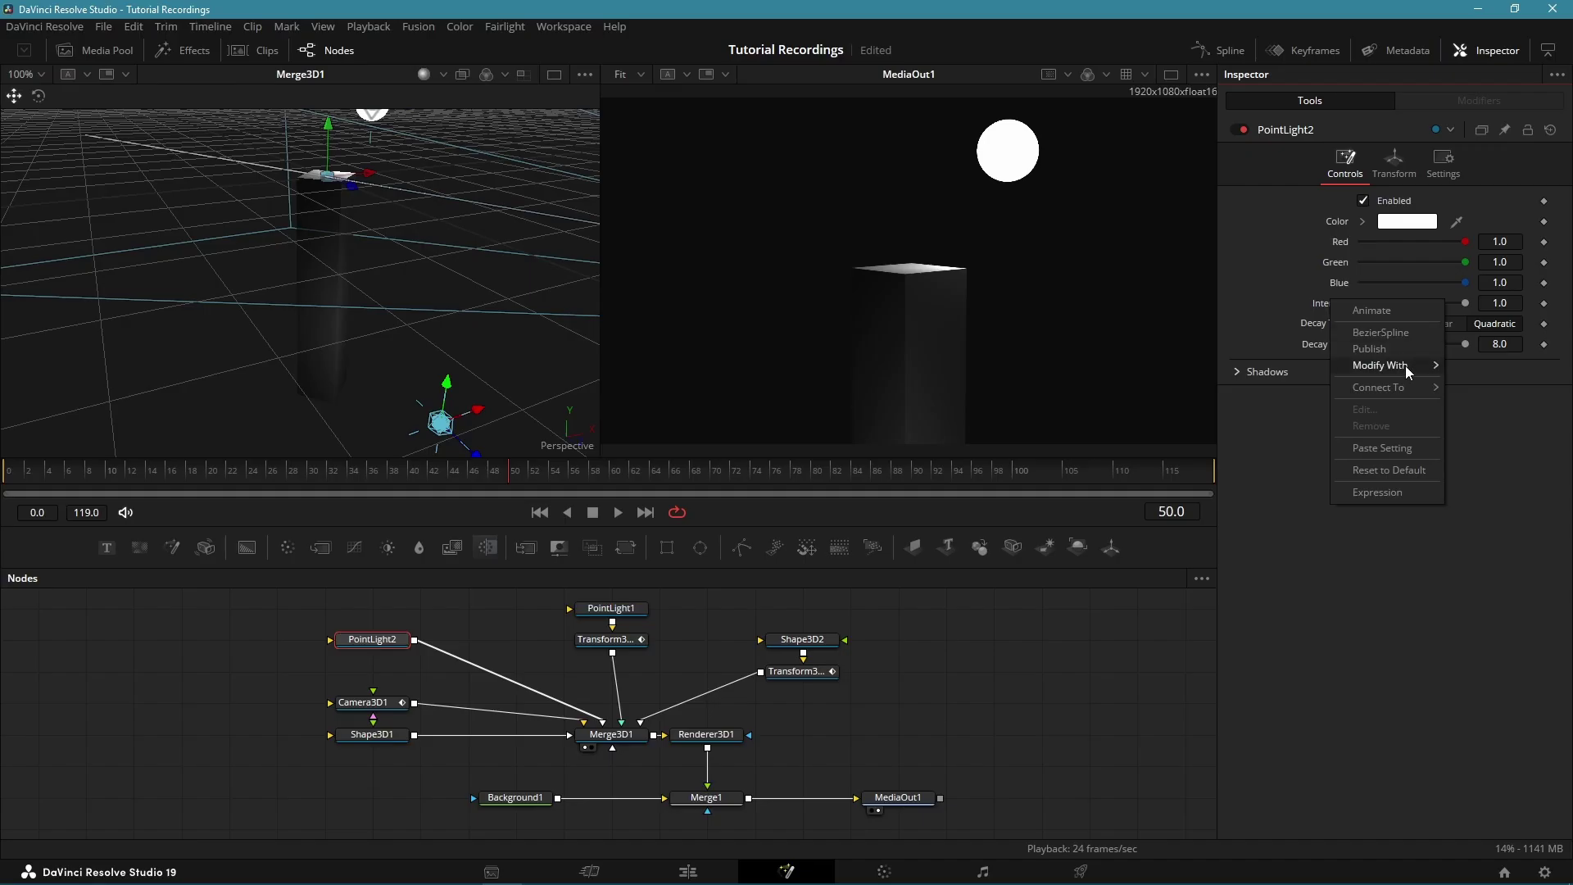
{"action": "mouse_move", "coordinate": [1404, 366]}
{"action": "left_click", "coordinate": [1235, 616]}
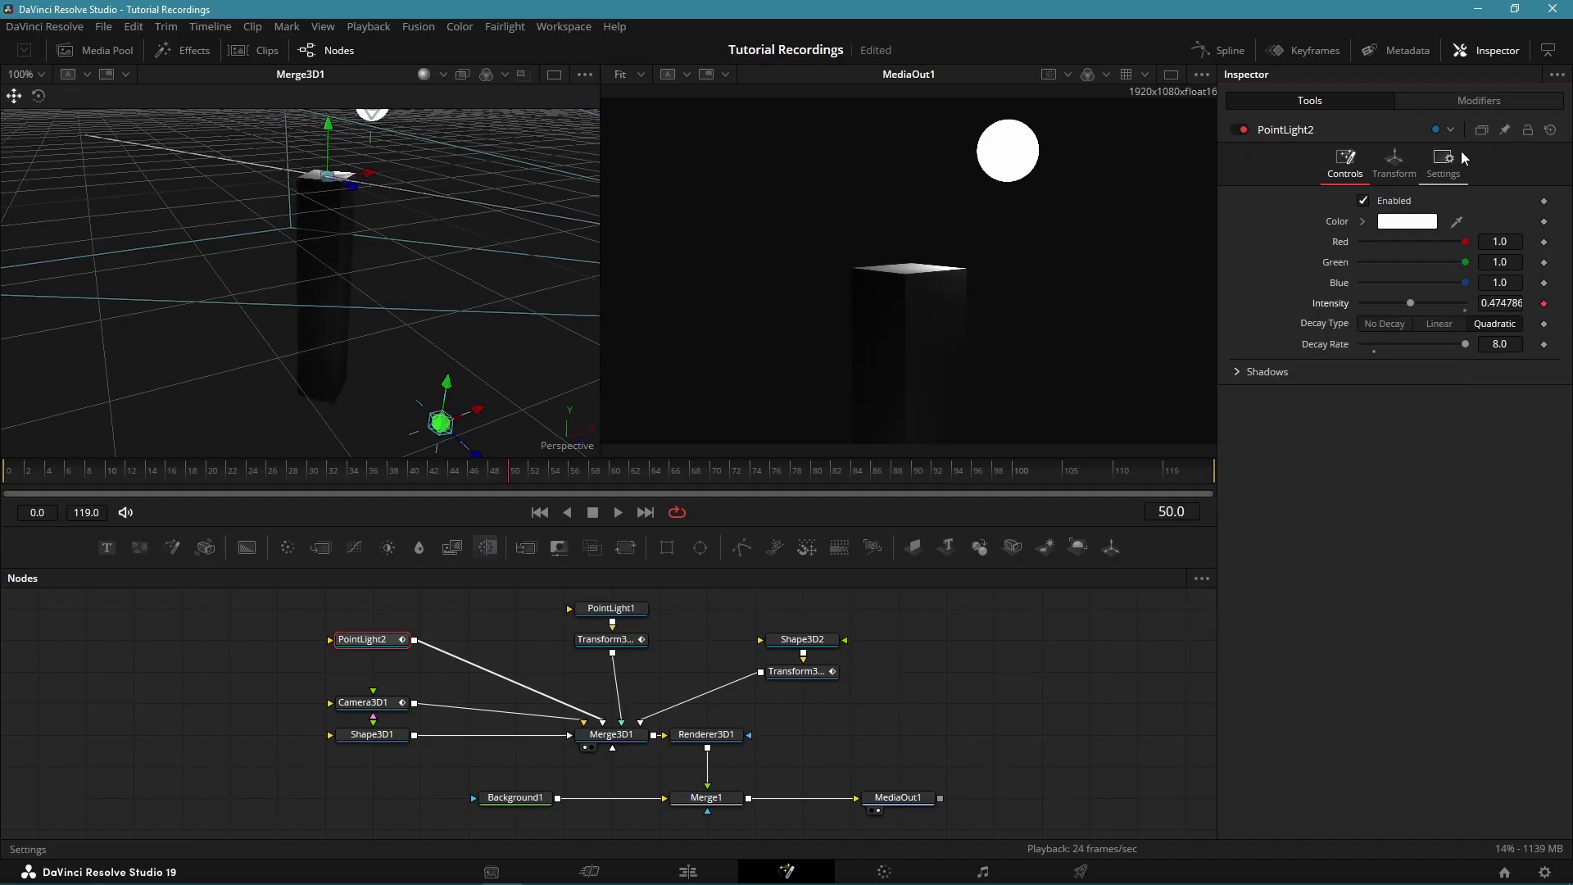
{"action": "left_click", "coordinate": [1479, 100]}
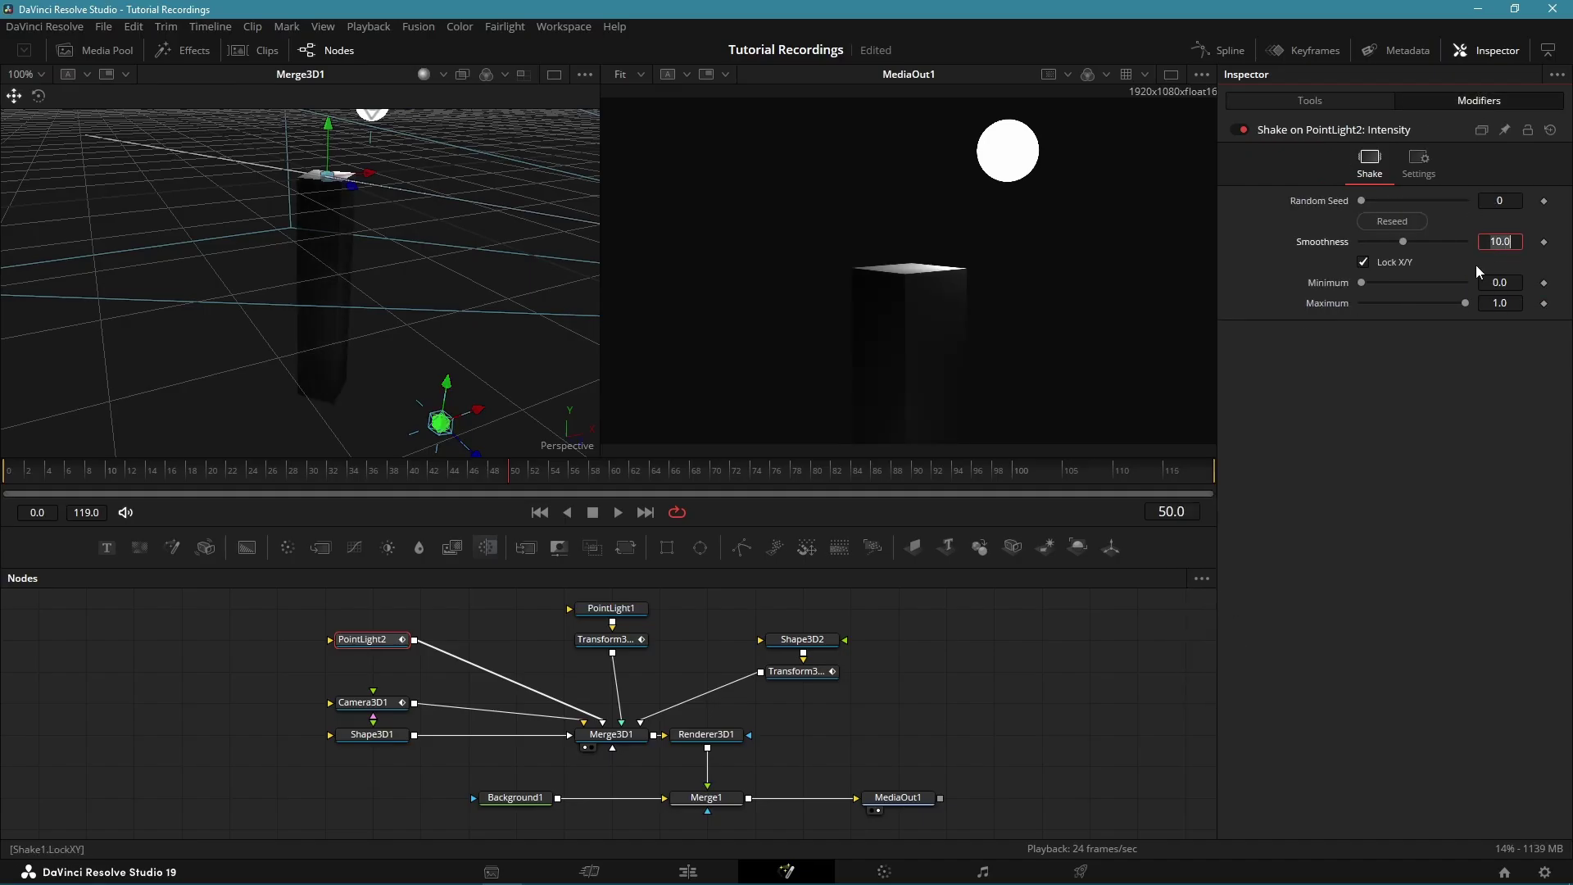
{"action": "type", "text": "3"}
{"action": "key", "text": "Return"}
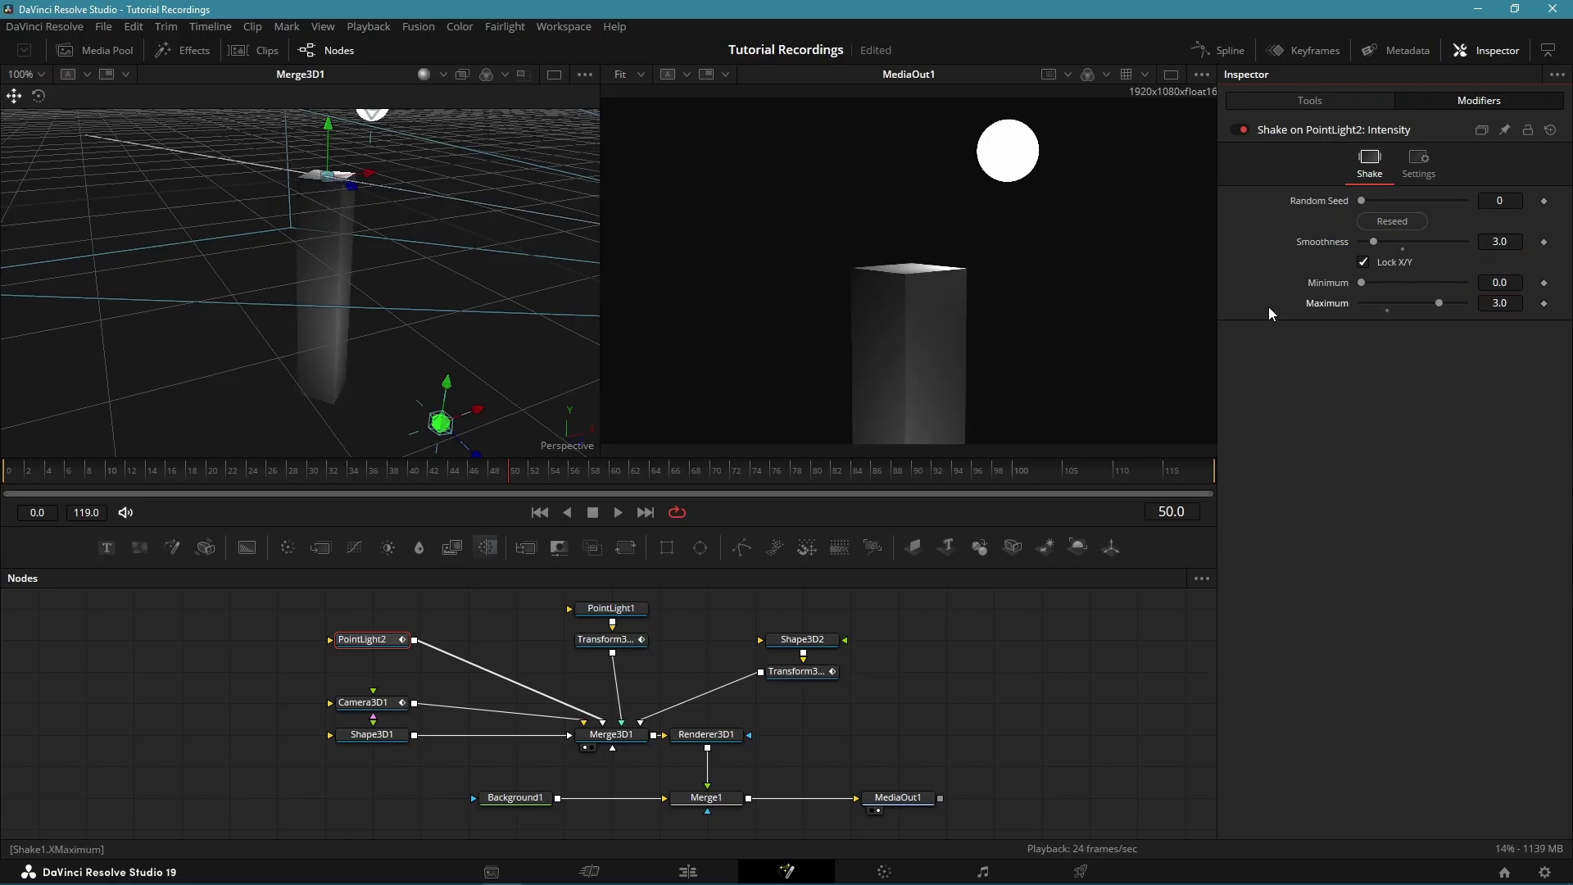
{"action": "key", "text": "space"}
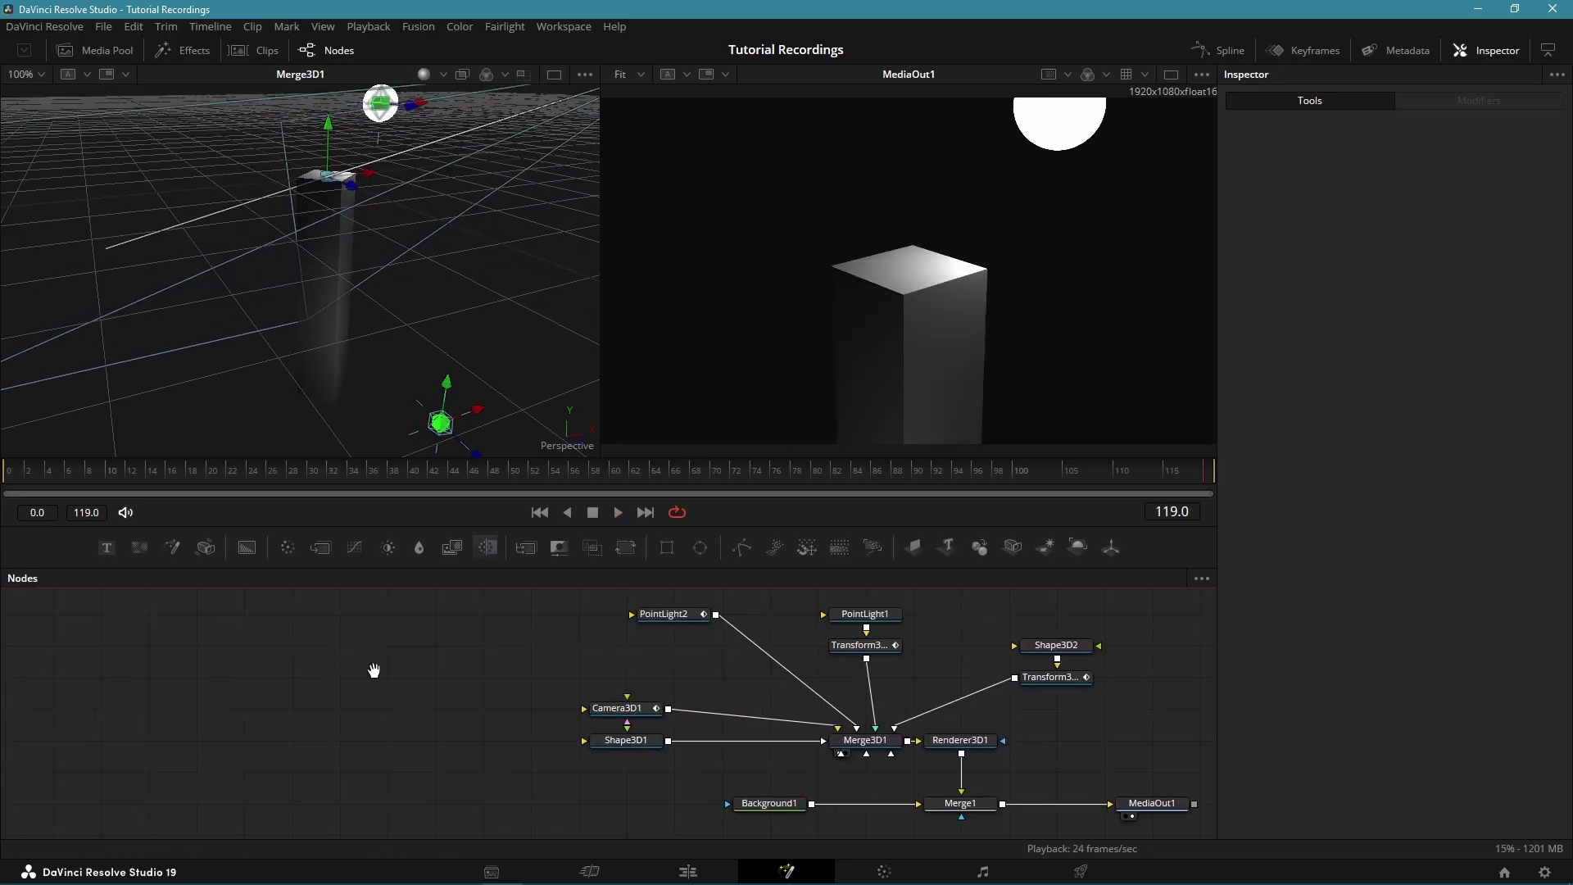
Add a new Shape 3D node in the empty area of the graph and connect it to Merge3D1.
{"action": "left_click_drag", "start_coordinate": [374, 670], "coordinate": [422, 674]}
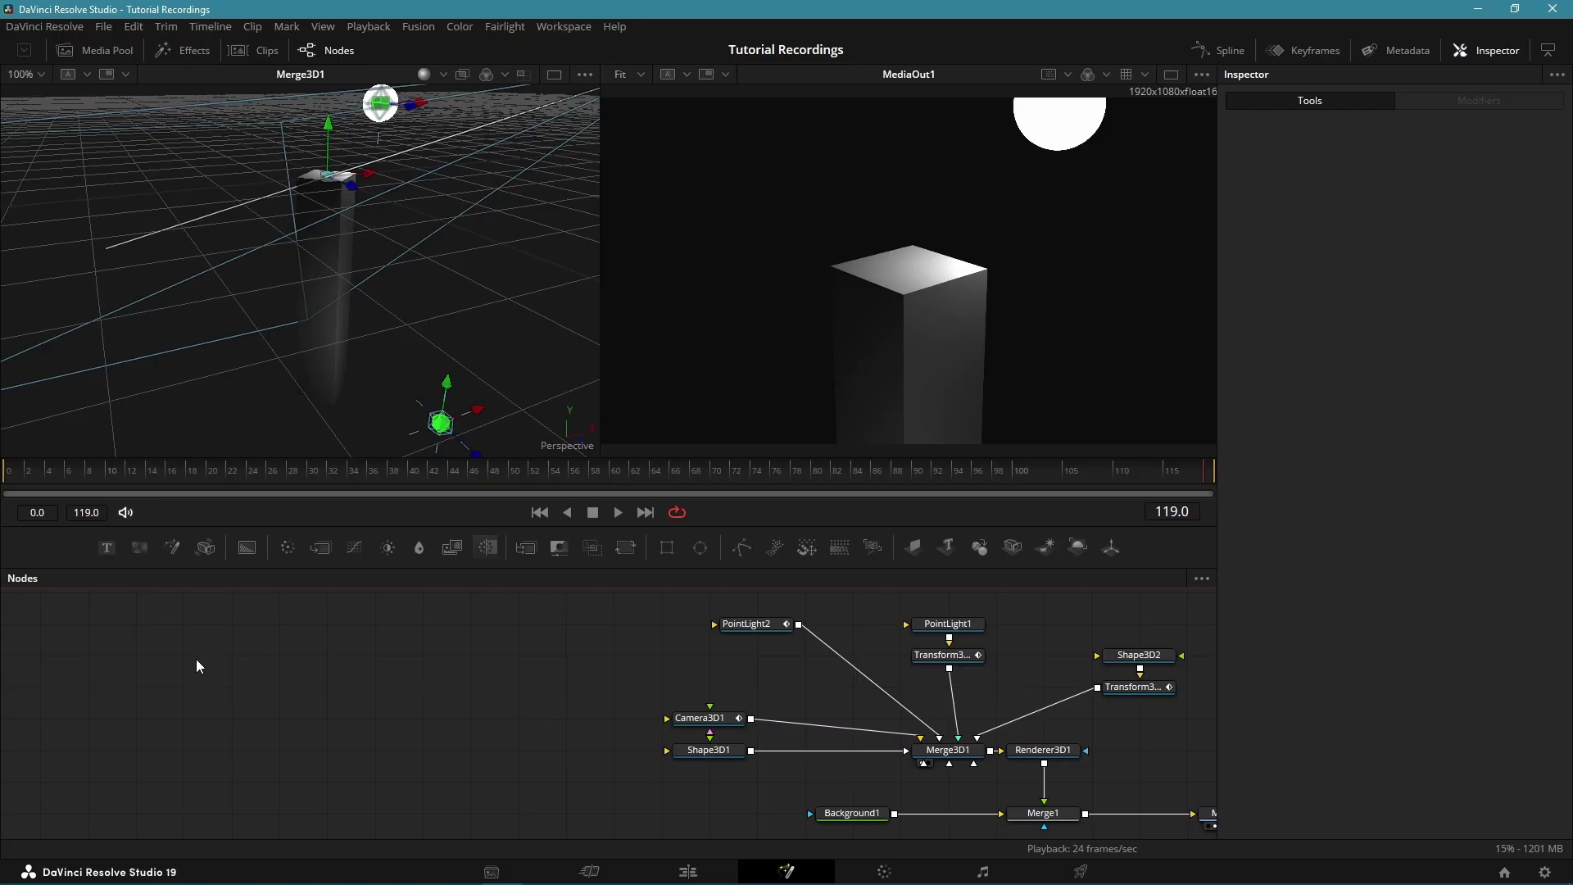
{"action": "key", "text": "shift+space"}
{"action": "type", "text": "Sa"}
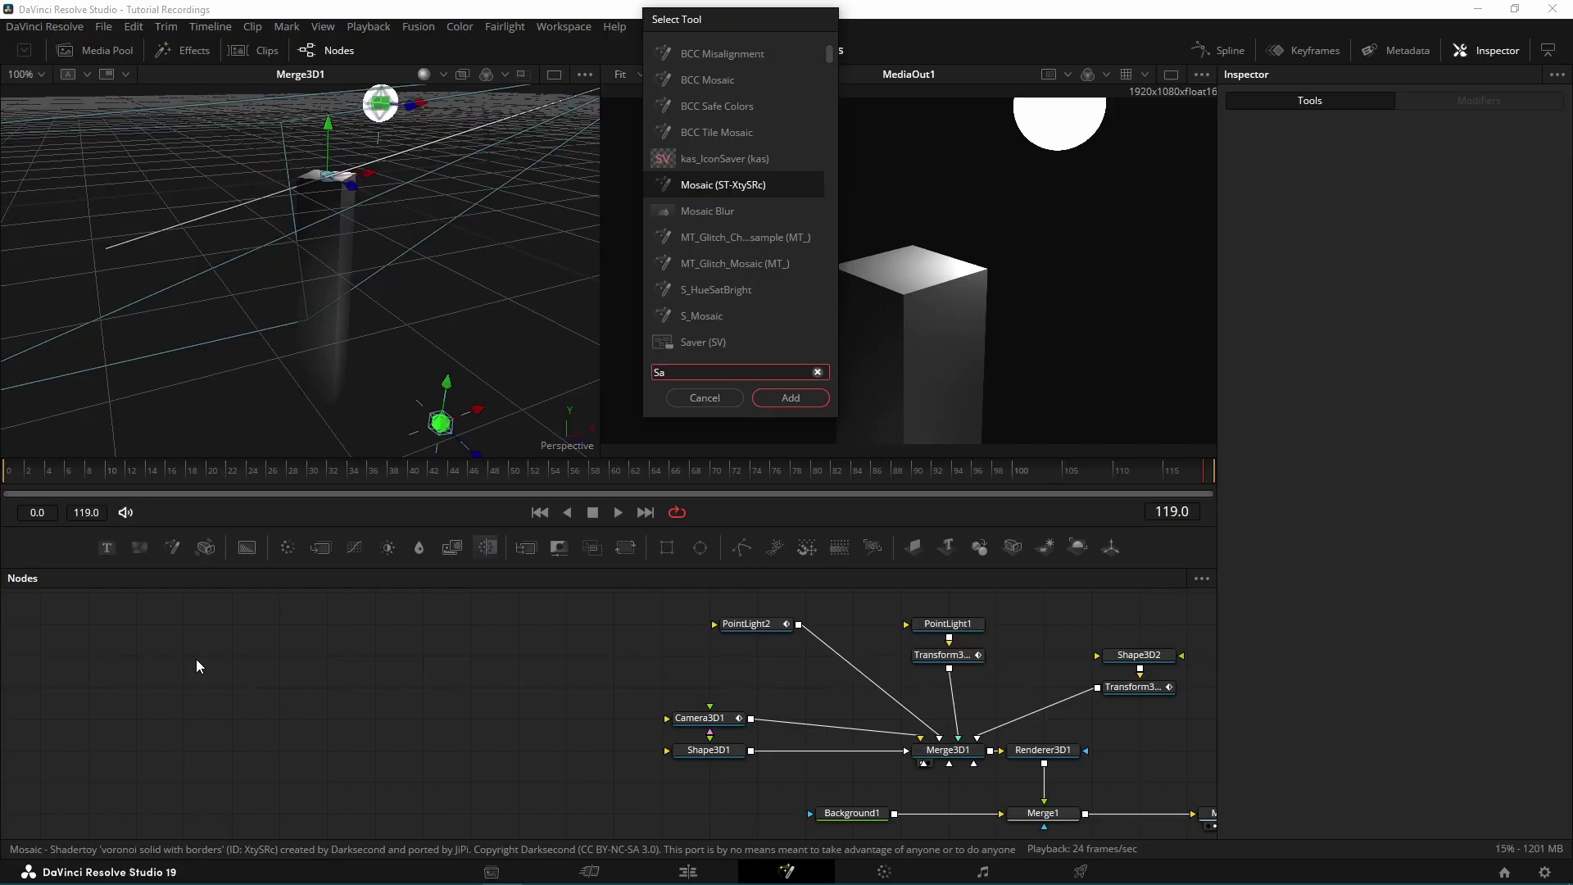
{"action": "type", "text": "hape"}
{"action": "key", "text": "Return"}
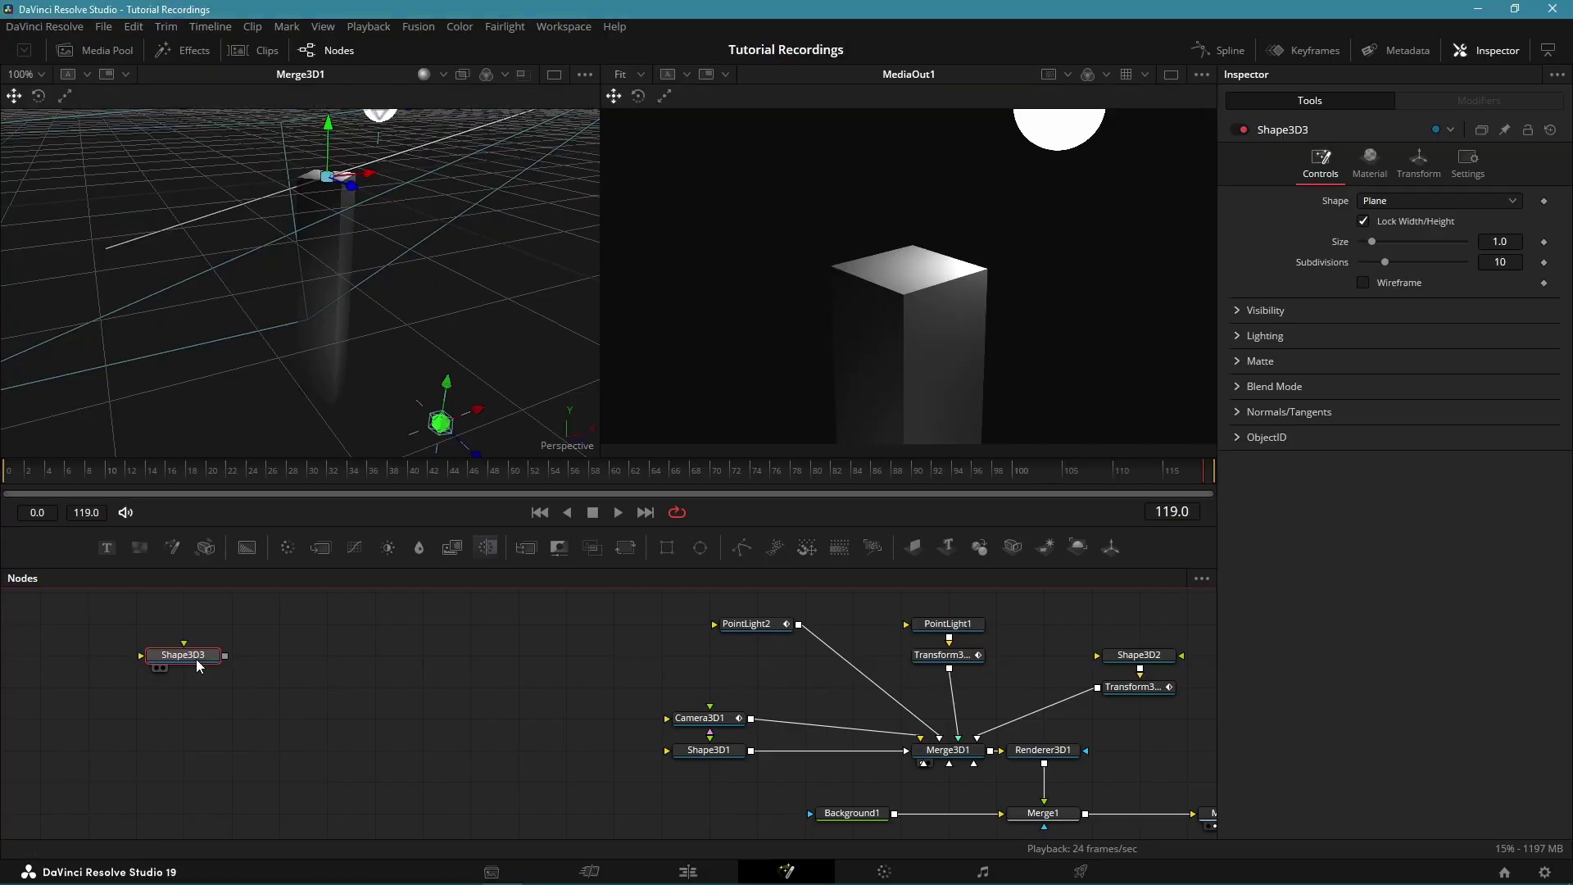
{"action": "left_click_drag", "start_coordinate": [195, 666], "coordinate": [950, 745]}
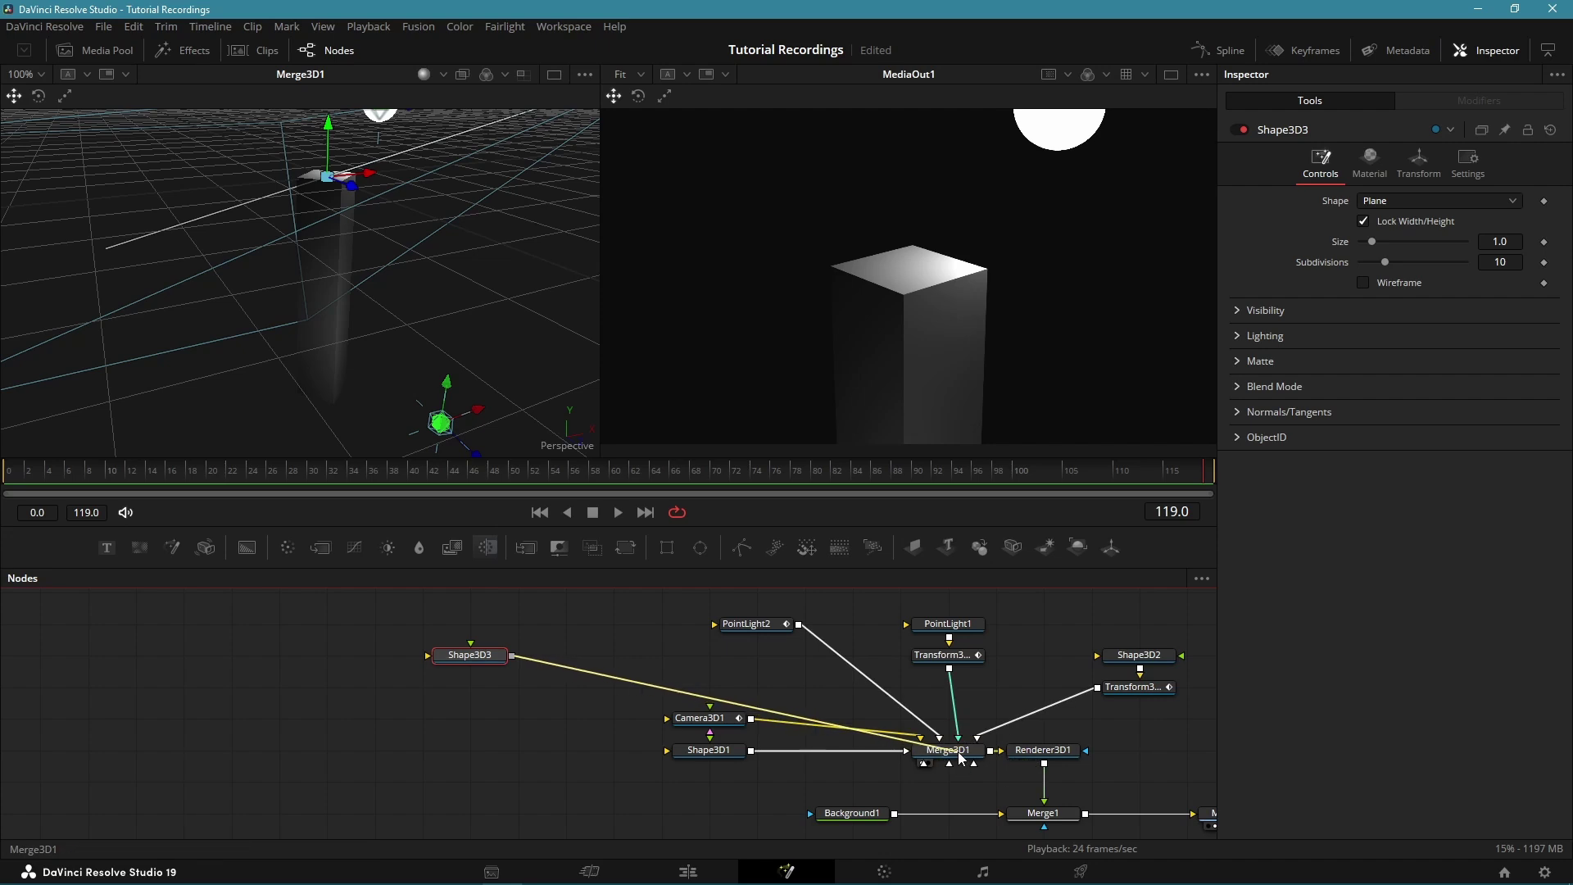
Make Shape3D3 a torus with radius 0.315 and section 0.197, and raise its Y translation to 0.08.
{"action": "left_click", "coordinate": [1389, 200]}
{"action": "left_click", "coordinate": [1395, 305]}
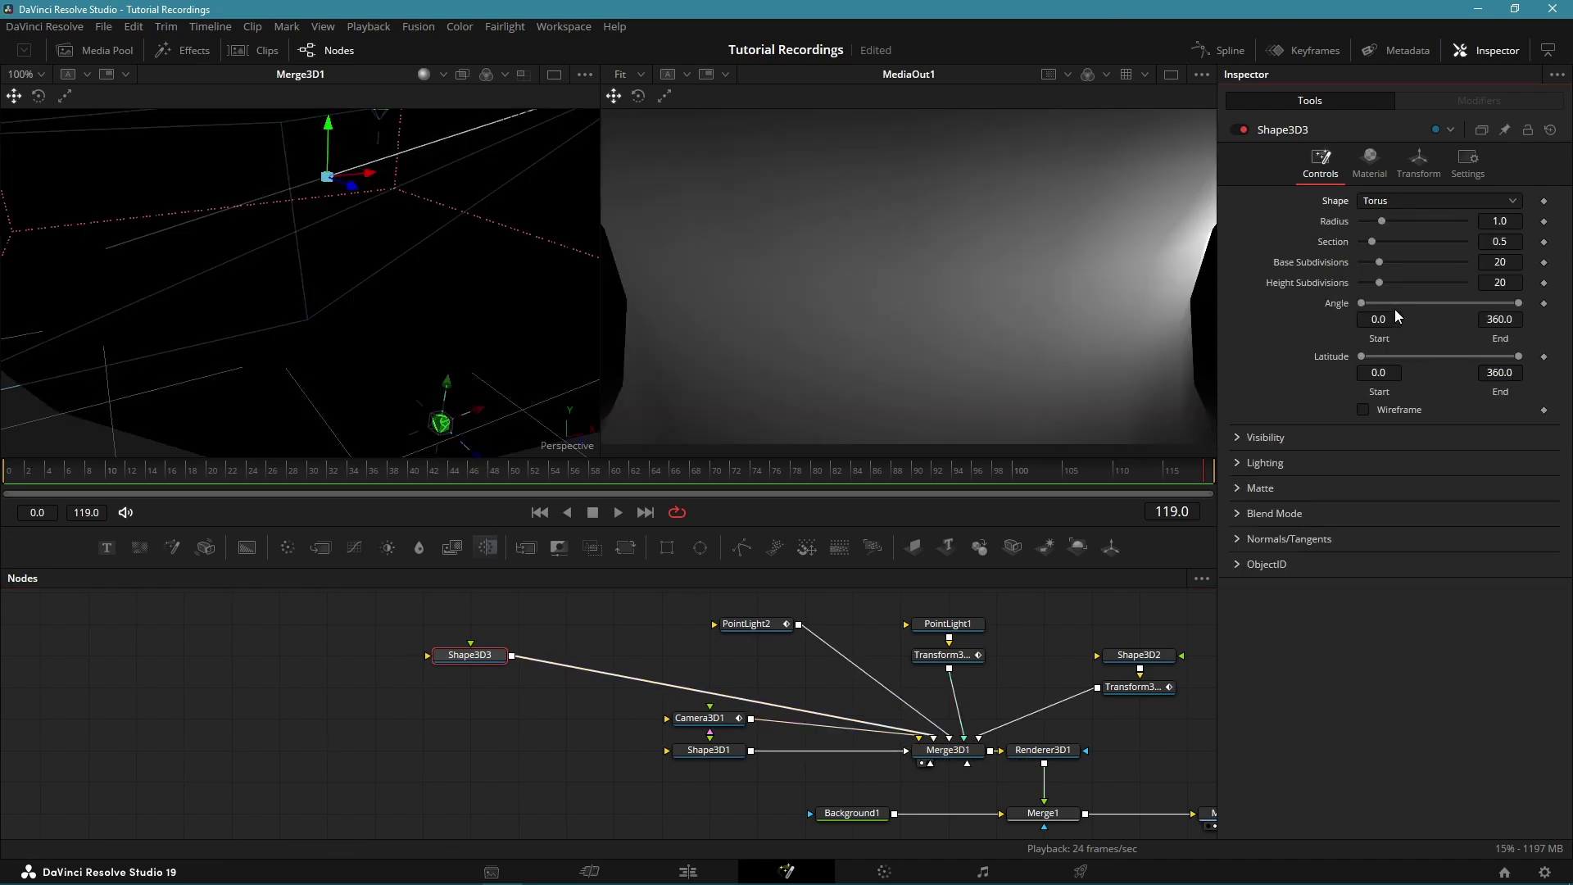
{"action": "mouse_move", "coordinate": [1383, 219]}
{"action": "left_mouse_down"}
{"action": "mouse_move", "coordinate": [1365, 219]}
{"action": "mouse_move", "coordinate": [1369, 243]}
{"action": "left_mouse_up"}
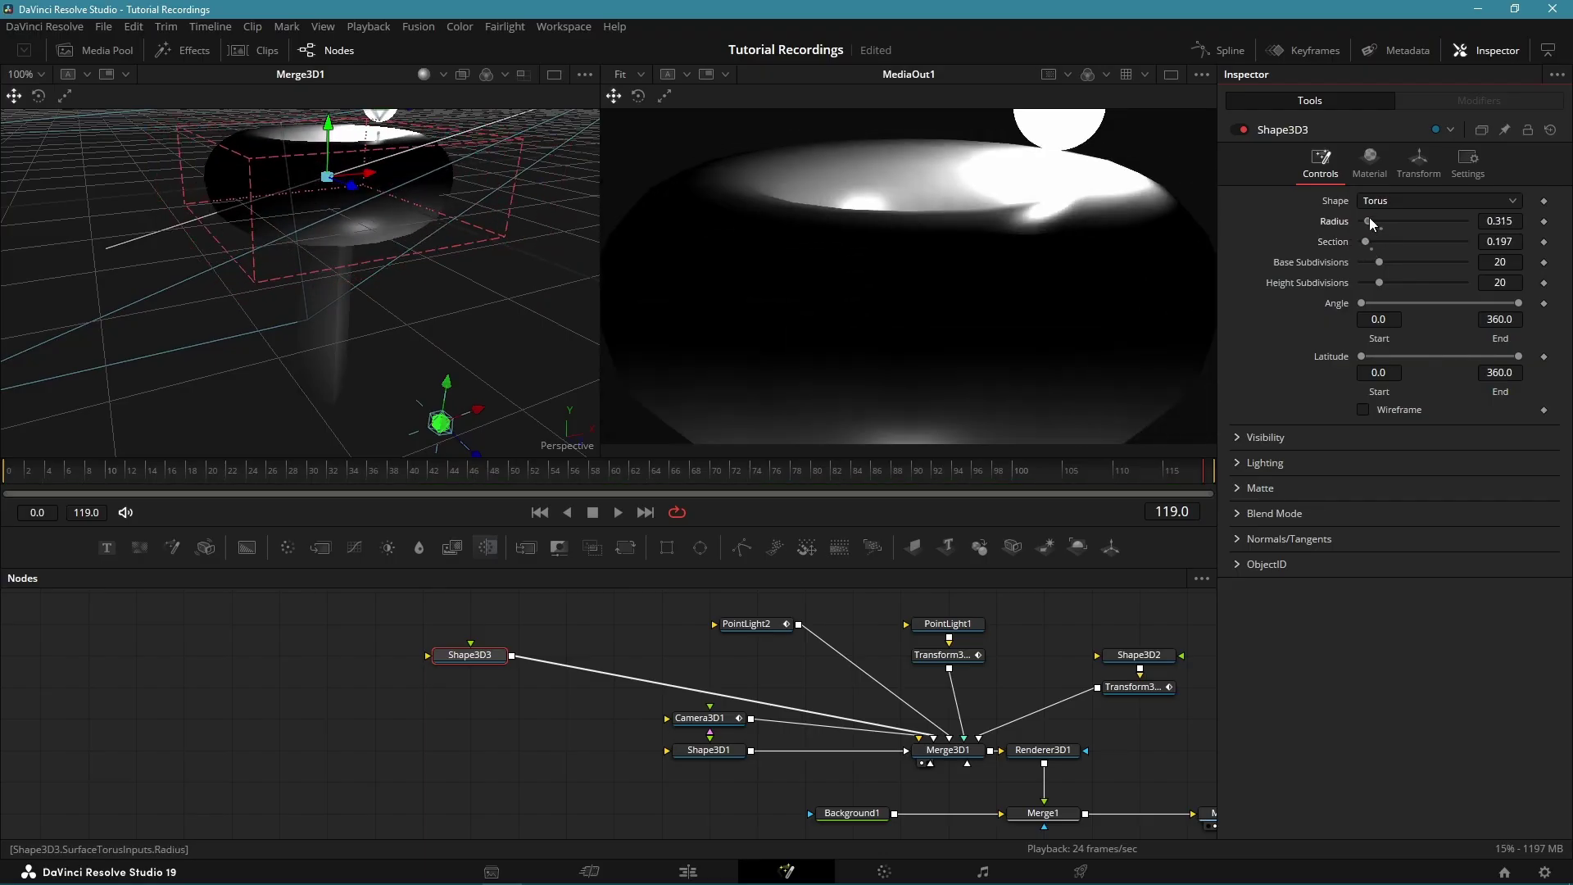
{"action": "left_click", "coordinate": [1418, 164]}
{"action": "left_click_drag", "start_coordinate": [1412, 240], "coordinate": [1422, 240]}
Disconnect Shape3D3 from Merge3D1 and add a pEmitter feeding into a pRender node below it.
{"action": "left_click_drag", "start_coordinate": [938, 740], "coordinate": [398, 692]}
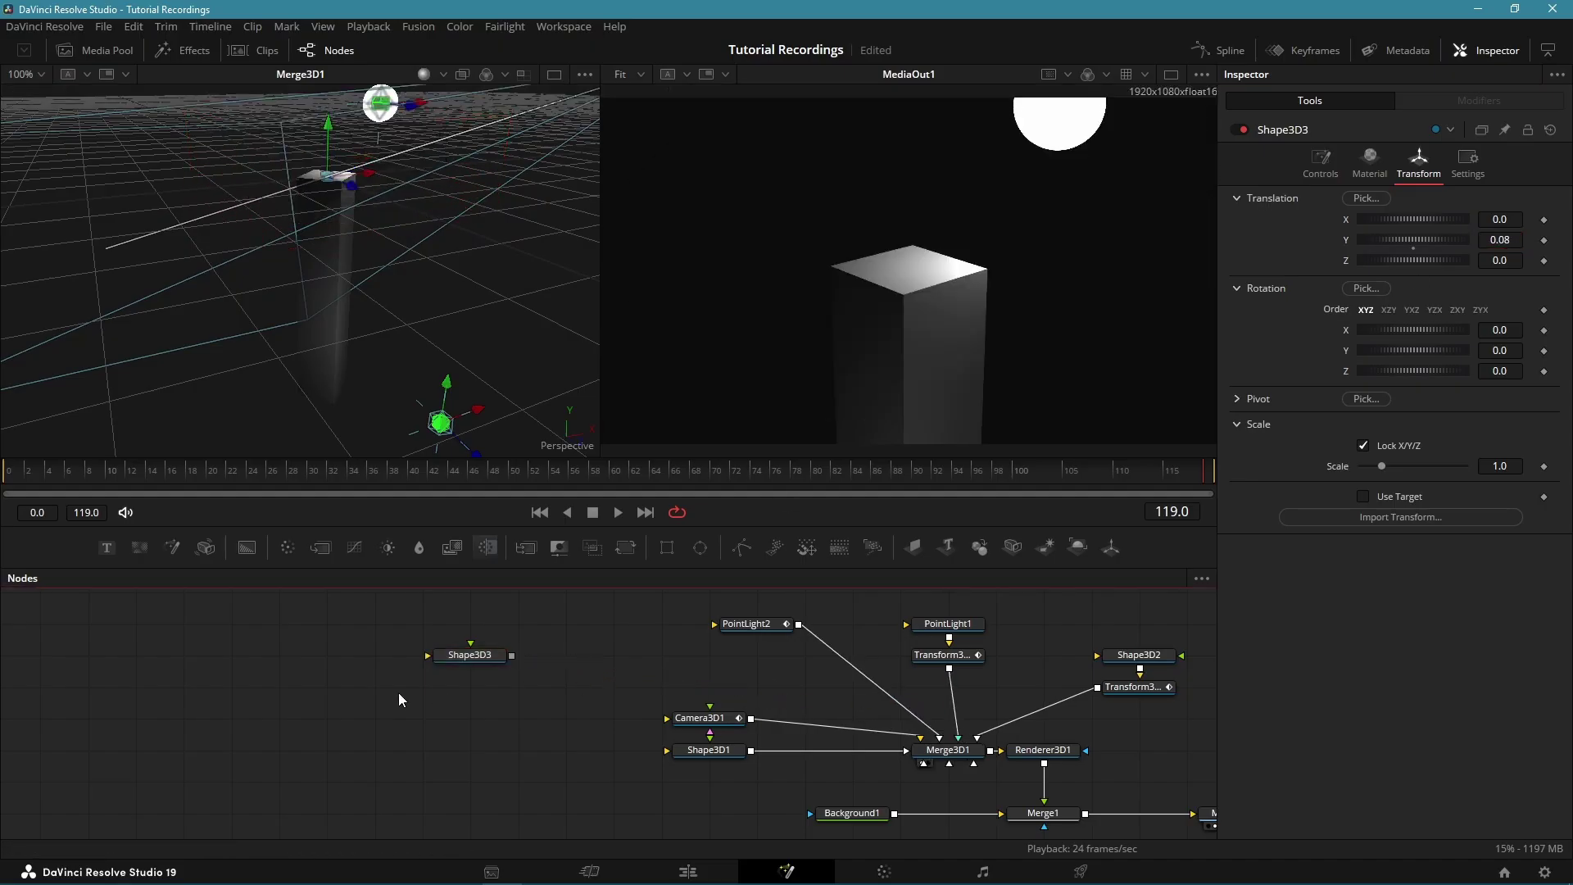
{"action": "key", "text": "shift+space"}
{"action": "type", "text": "pemit"}
{"action": "key", "text": "Return"}
{"action": "key", "text": "shift+space"}
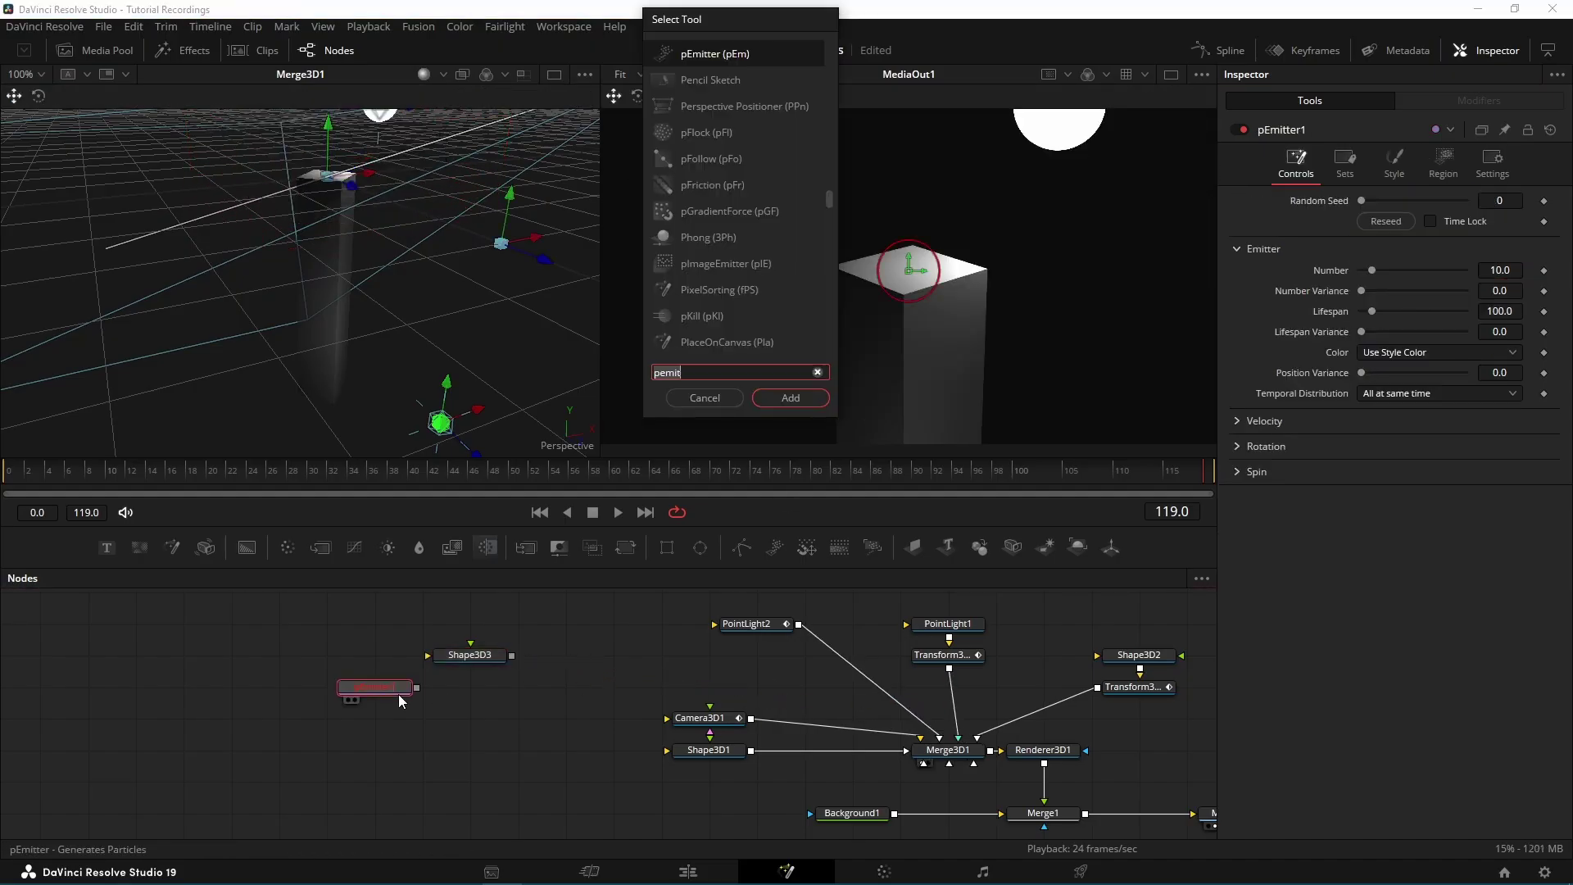
{"action": "type", "text": "pre"}
{"action": "key", "text": "Return"}
{"action": "left_click", "coordinate": [396, 691]}
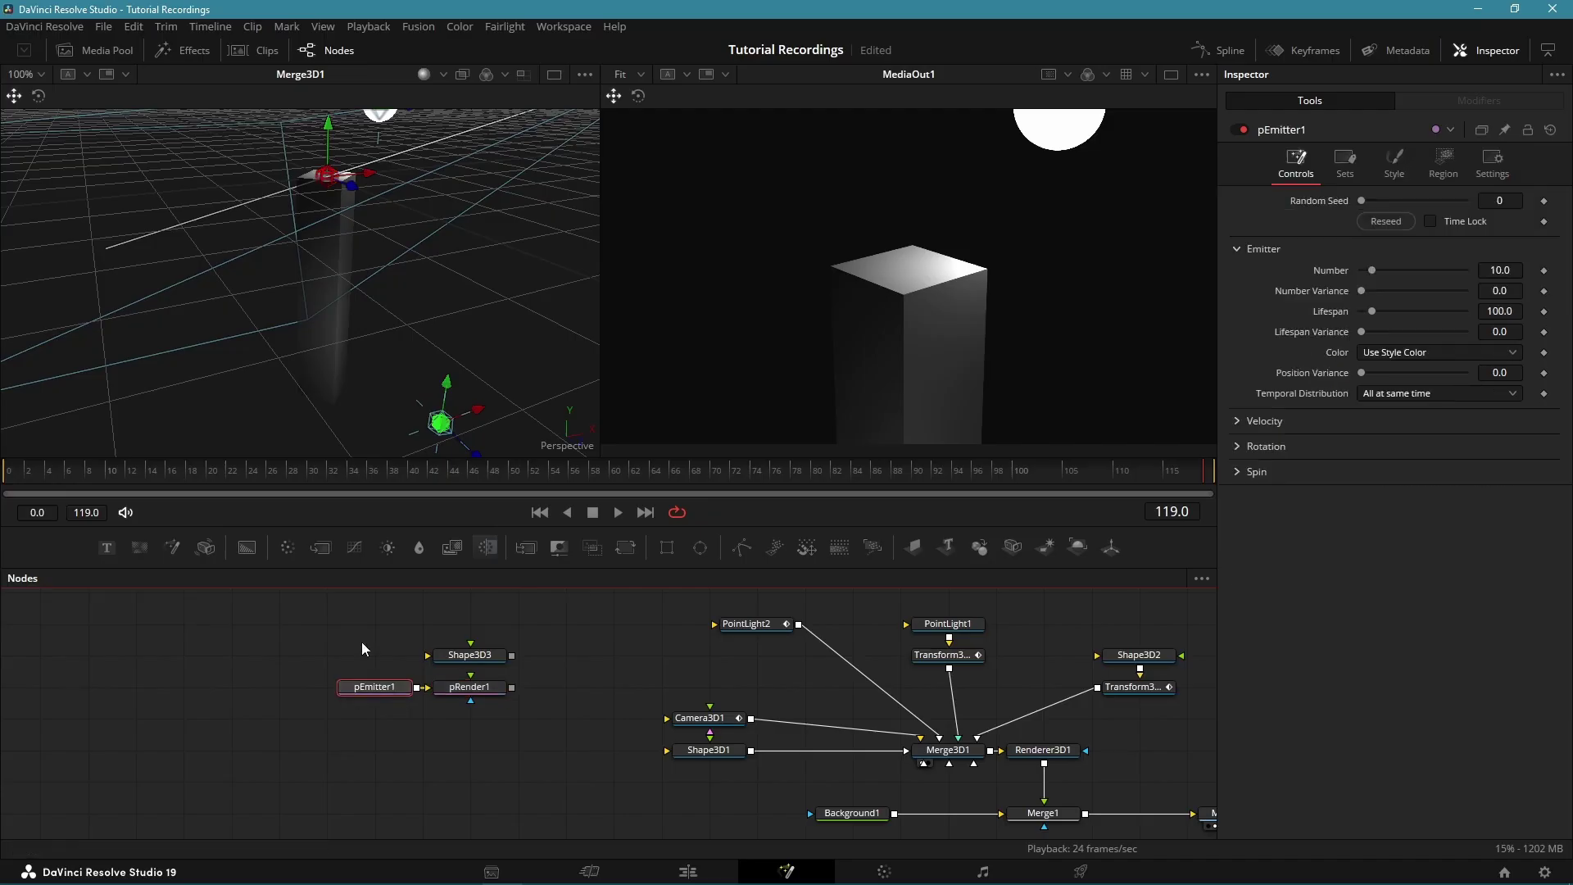
Keyframe pEmitter1's Number at 10.0 on frame 0 and reduce it to zero on frame 1.
{"action": "key", "text": "Home"}
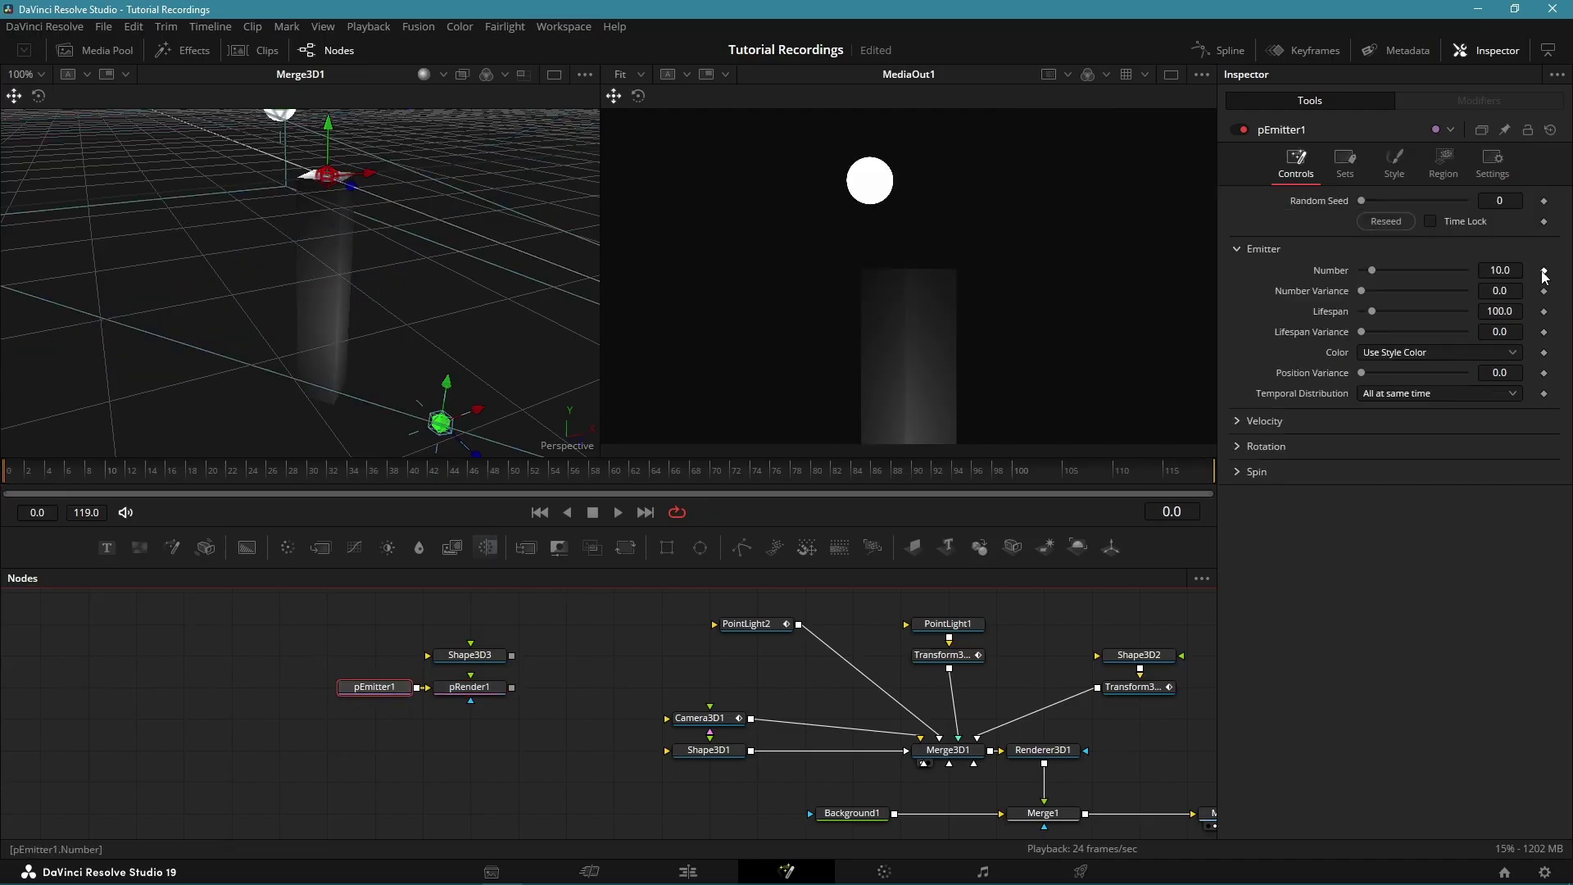
{"action": "left_click", "coordinate": [1544, 273]}
{"action": "key", "text": "Right"}
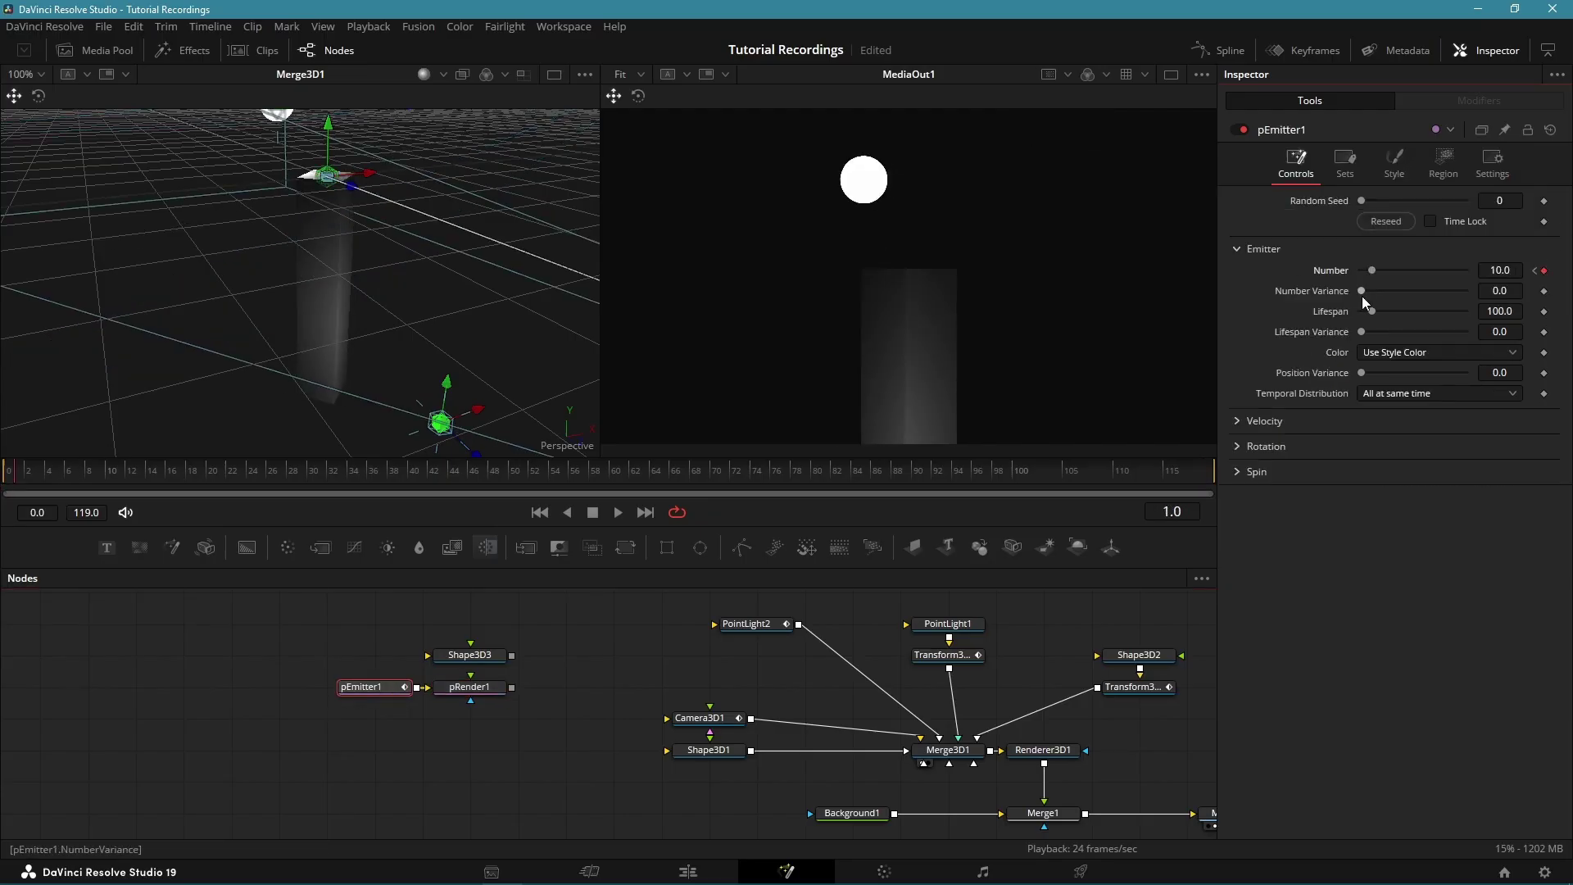
{"action": "left_click_drag", "start_coordinate": [1370, 274], "coordinate": [1352, 267]}
Set pEmitter1's region to Mesh, feed Shape3D3 into the emitter, and connect pRender1 to Merge3D1.
{"action": "left_click", "coordinate": [1441, 164]}
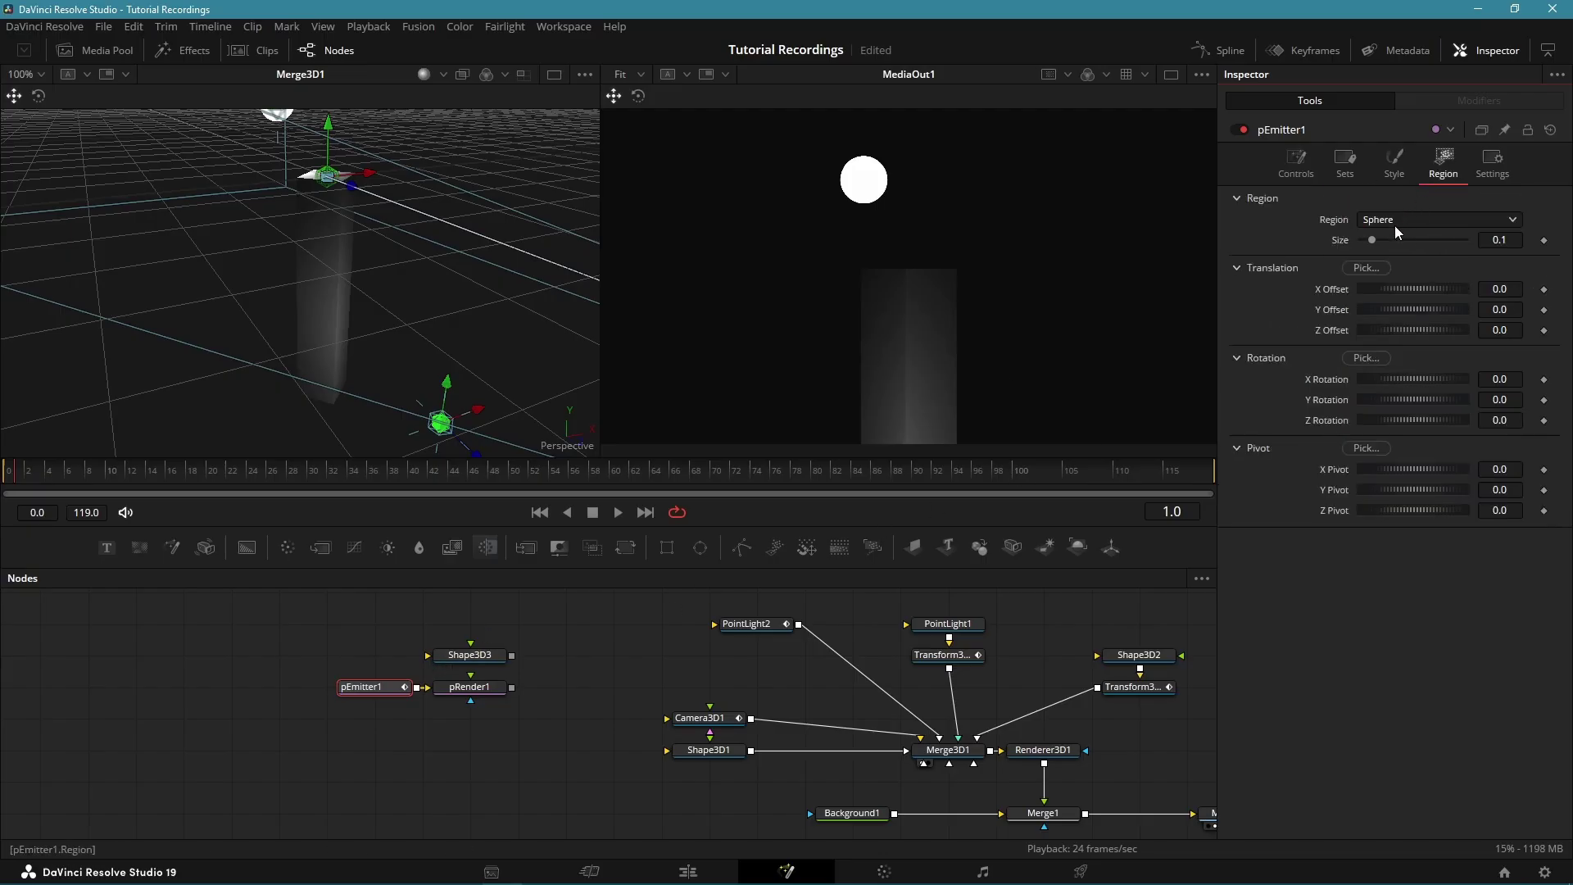
{"action": "left_click", "coordinate": [1392, 224]}
{"action": "left_click", "coordinate": [1399, 328]}
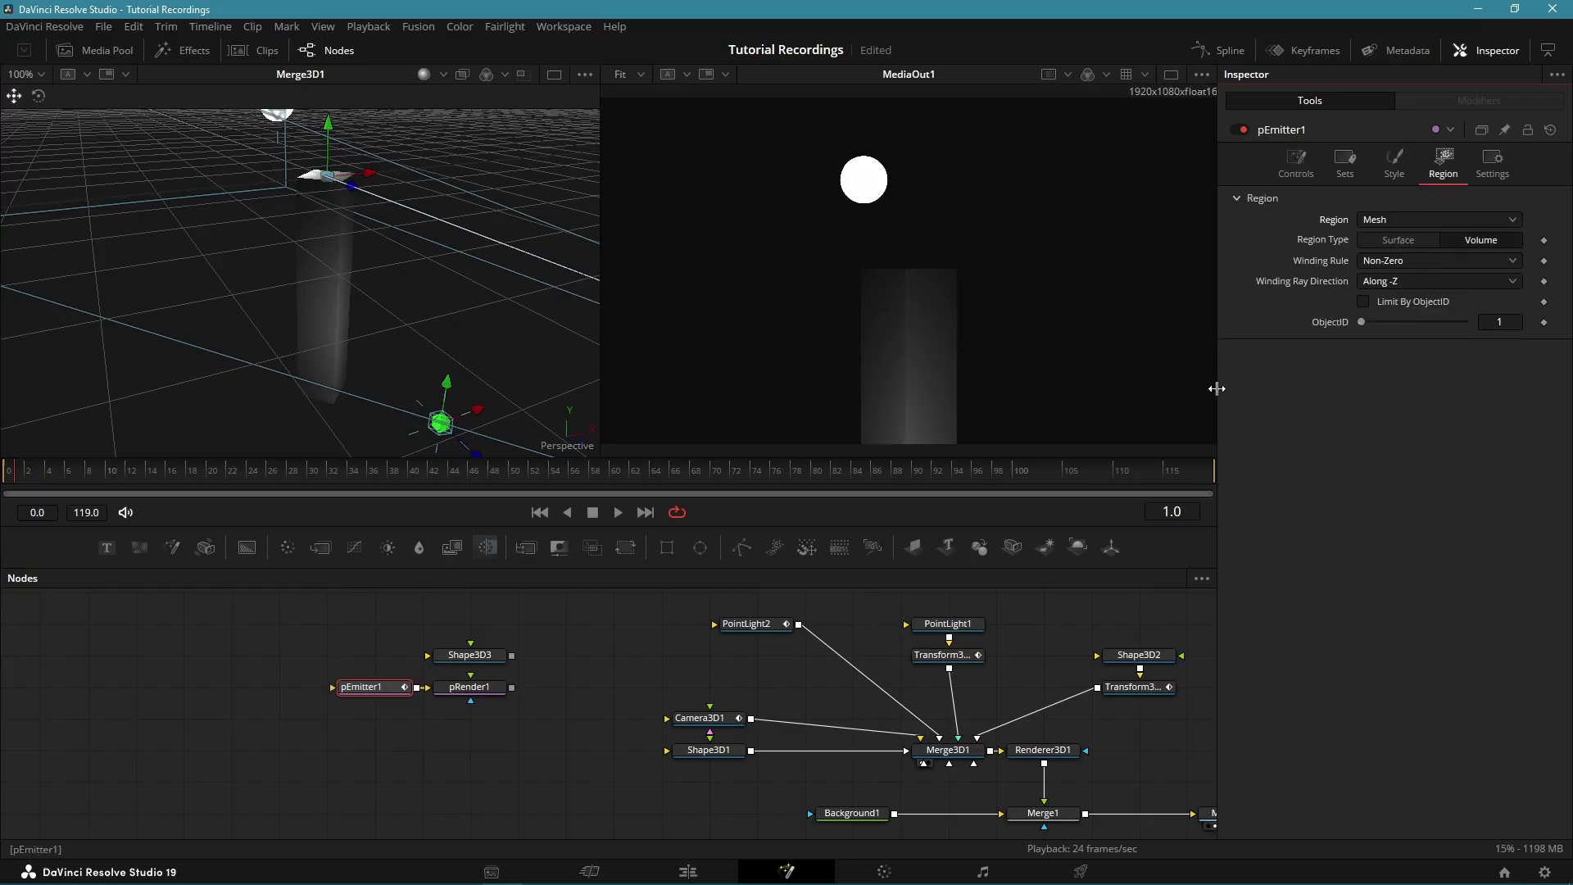
{"action": "left_click_drag", "start_coordinate": [512, 656], "coordinate": [367, 690]}
{"action": "left_click_drag", "start_coordinate": [512, 687], "coordinate": [942, 744]}
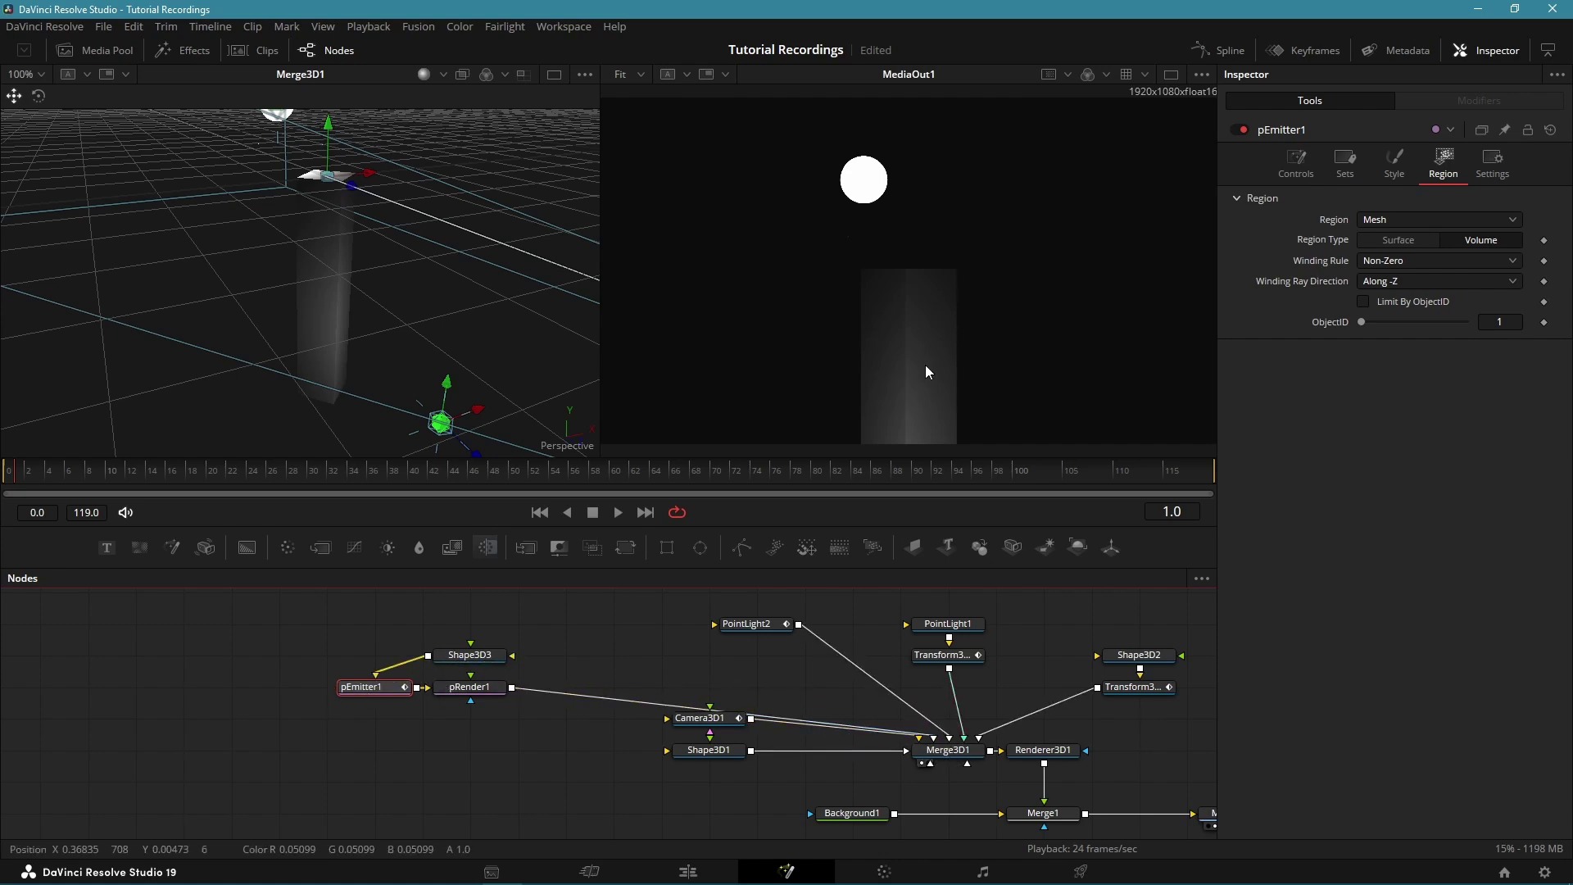
Set the particle style to NGon with the solid circle type, size 0.0512 and size variance 0.0512.
{"action": "left_click", "coordinate": [1395, 162]}
{"action": "left_click", "coordinate": [1379, 222]}
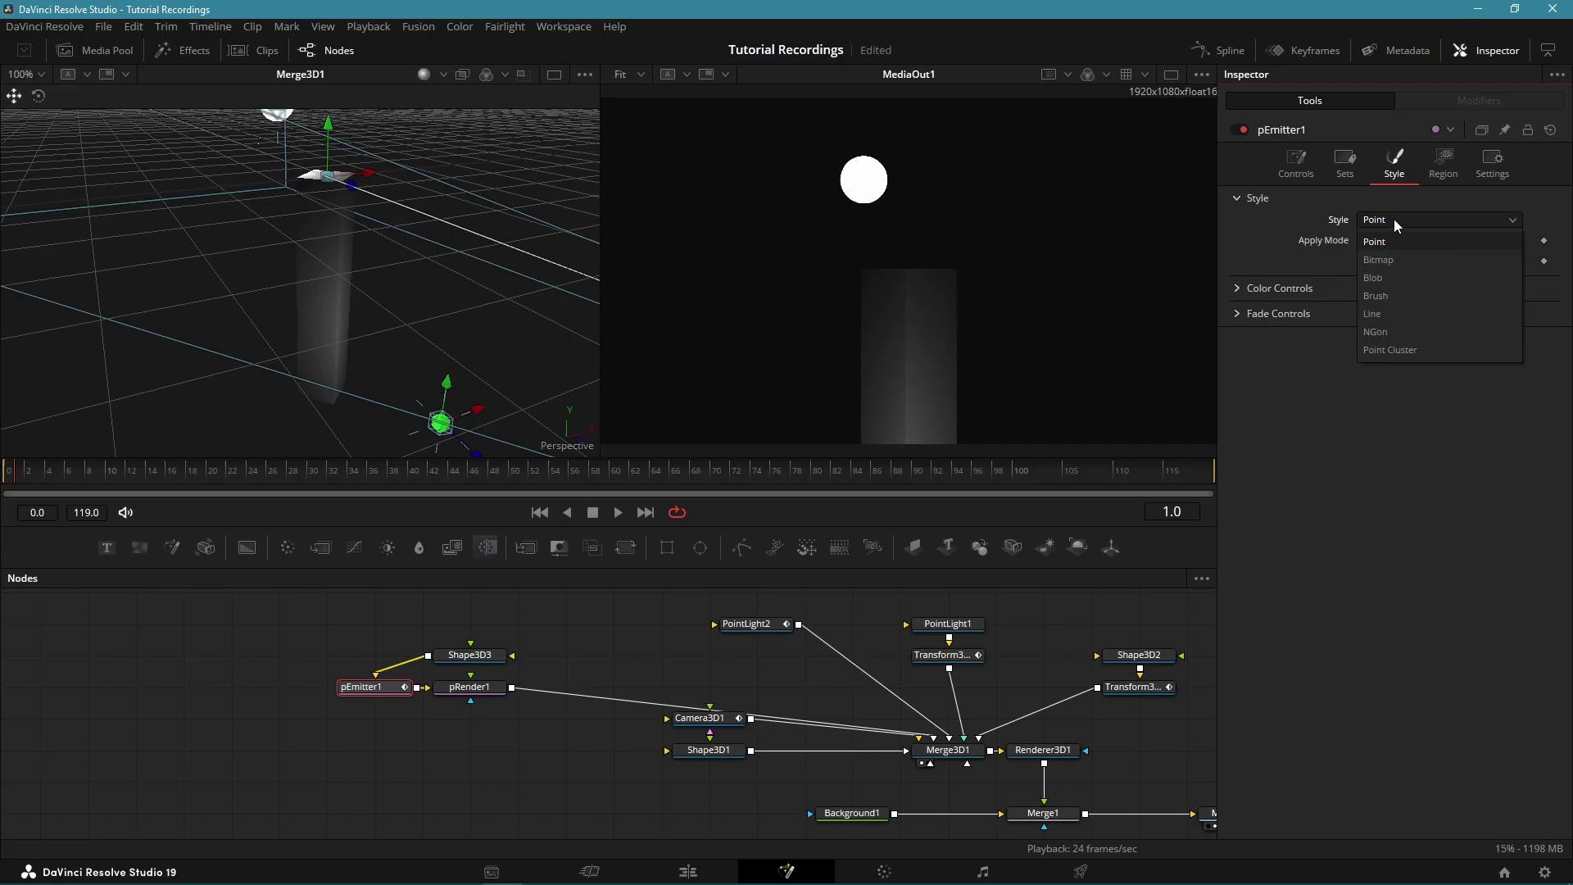
{"action": "left_click", "coordinate": [1391, 329]}
{"action": "left_click", "coordinate": [1505, 240]}
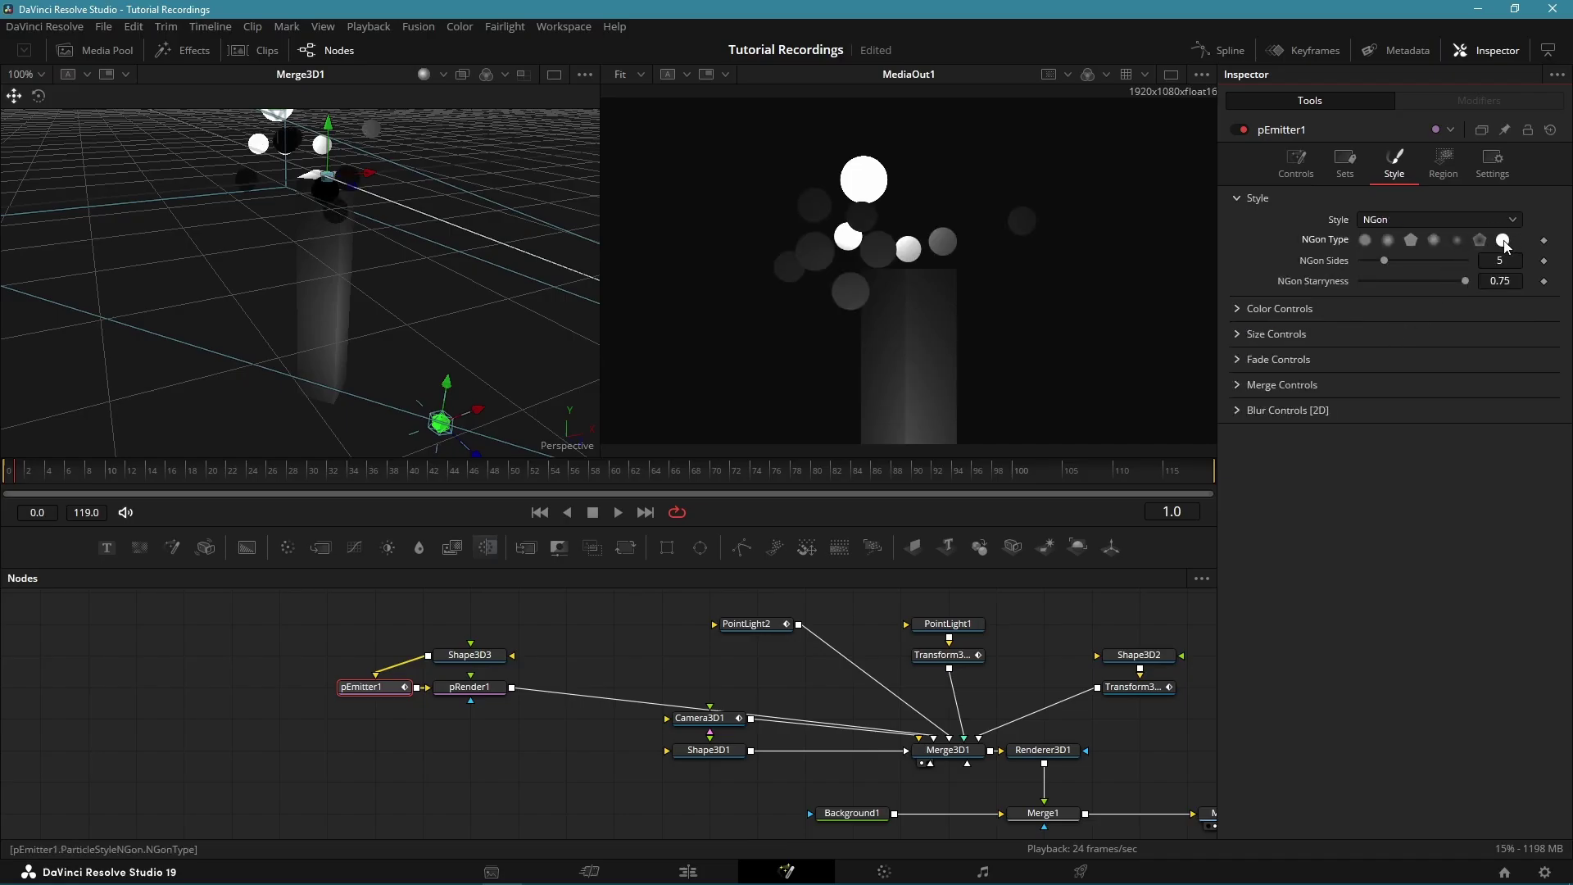
{"action": "left_click", "coordinate": [1230, 340]}
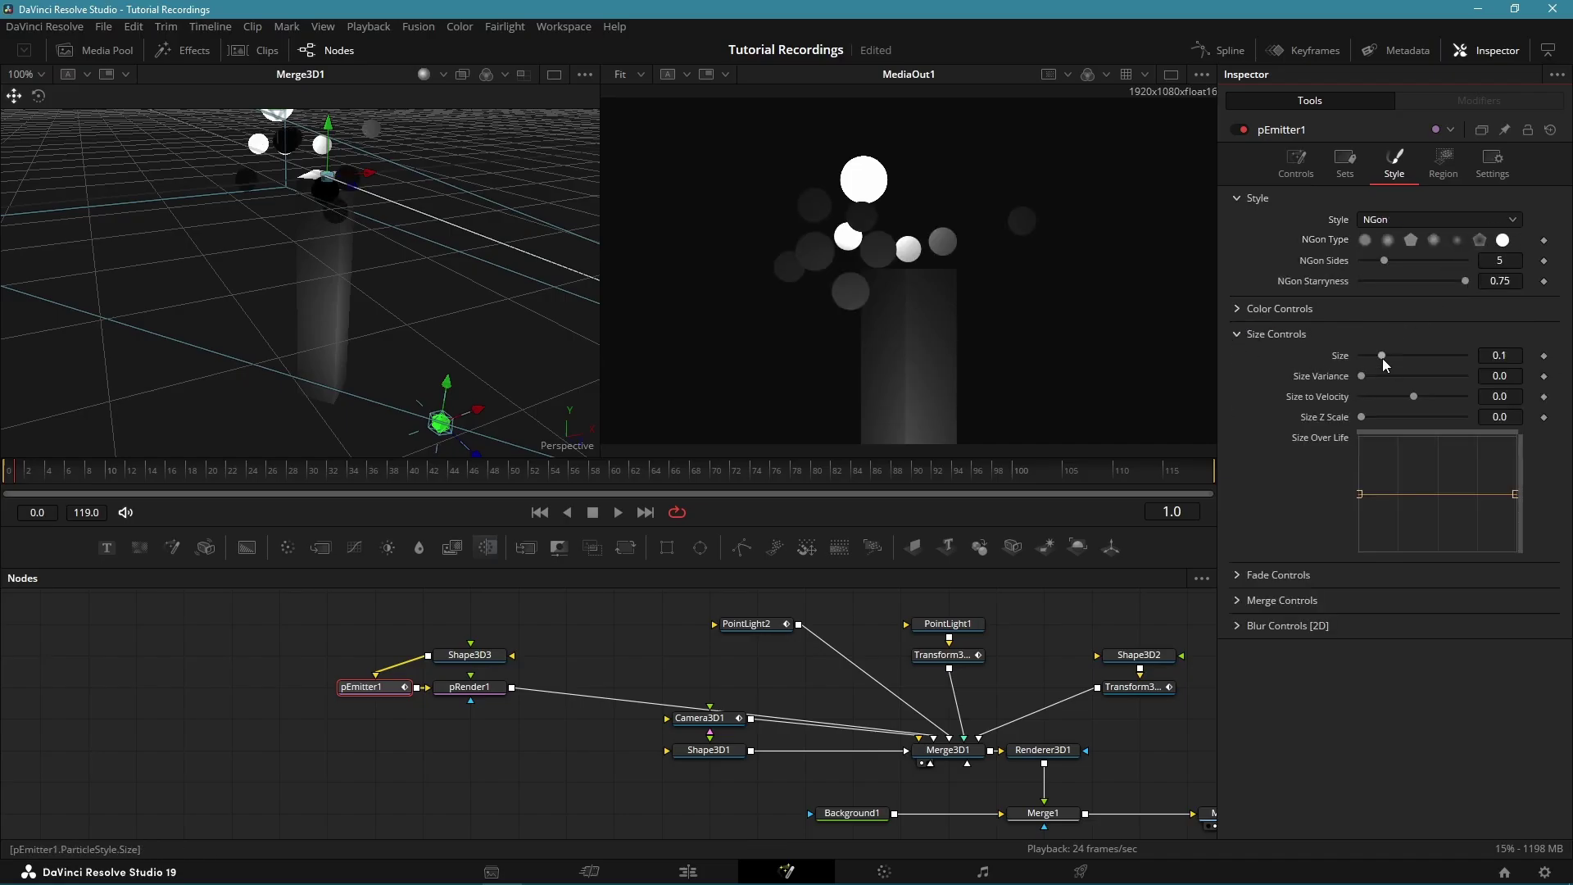
{"action": "left_click_drag", "start_coordinate": [1382, 358], "coordinate": [1374, 382]}
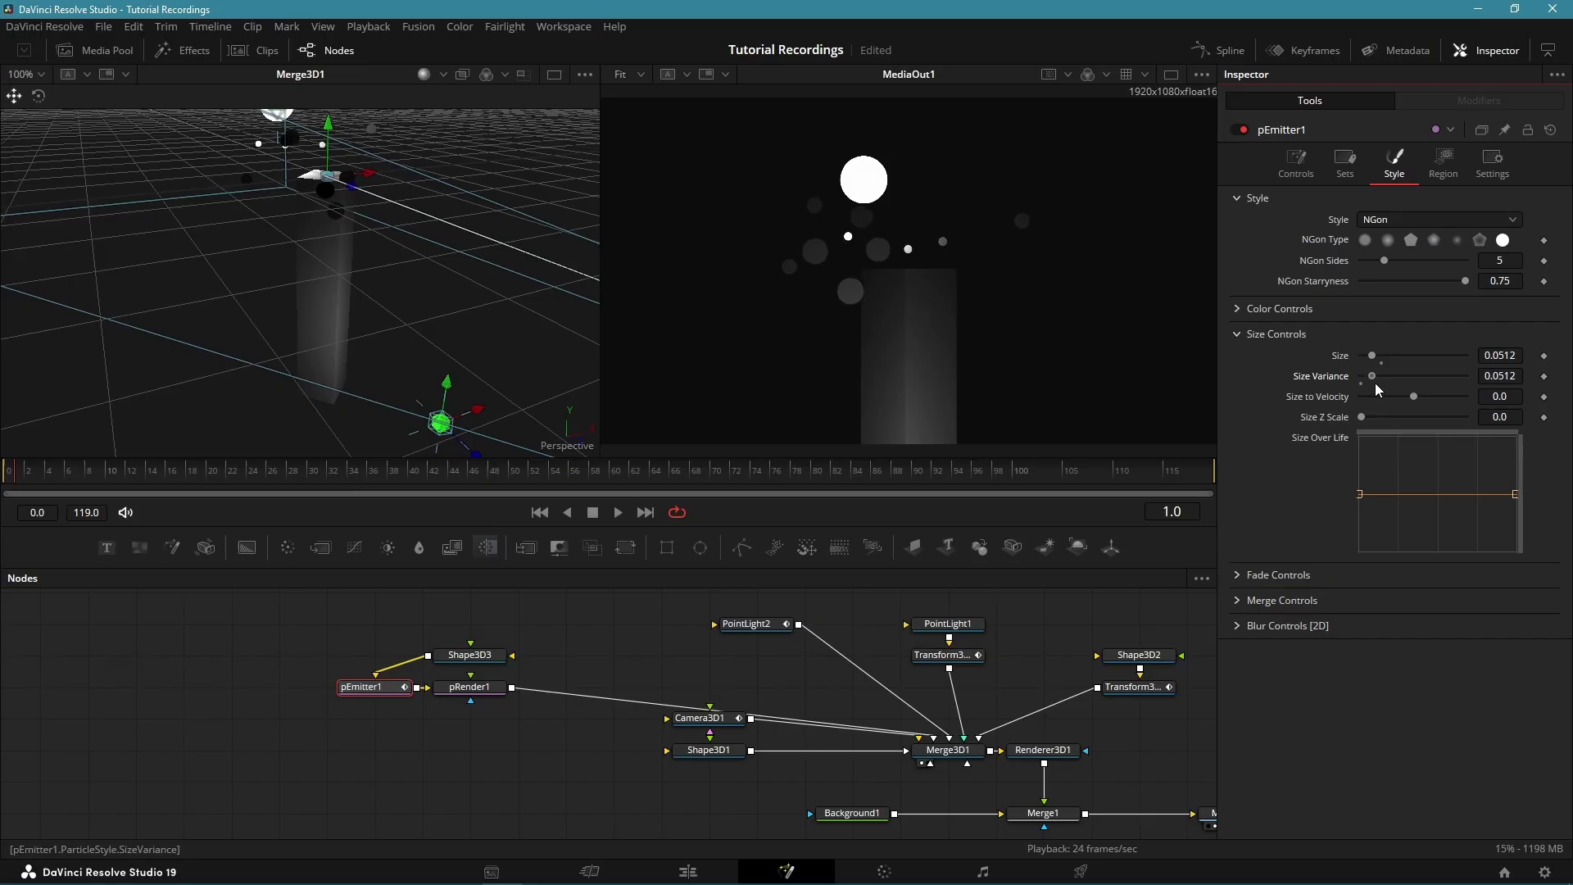
Increase the Shape3D3 torus radius to 0.433 and play back the particles around the pillar.
{"action": "left_click", "coordinate": [451, 653]}
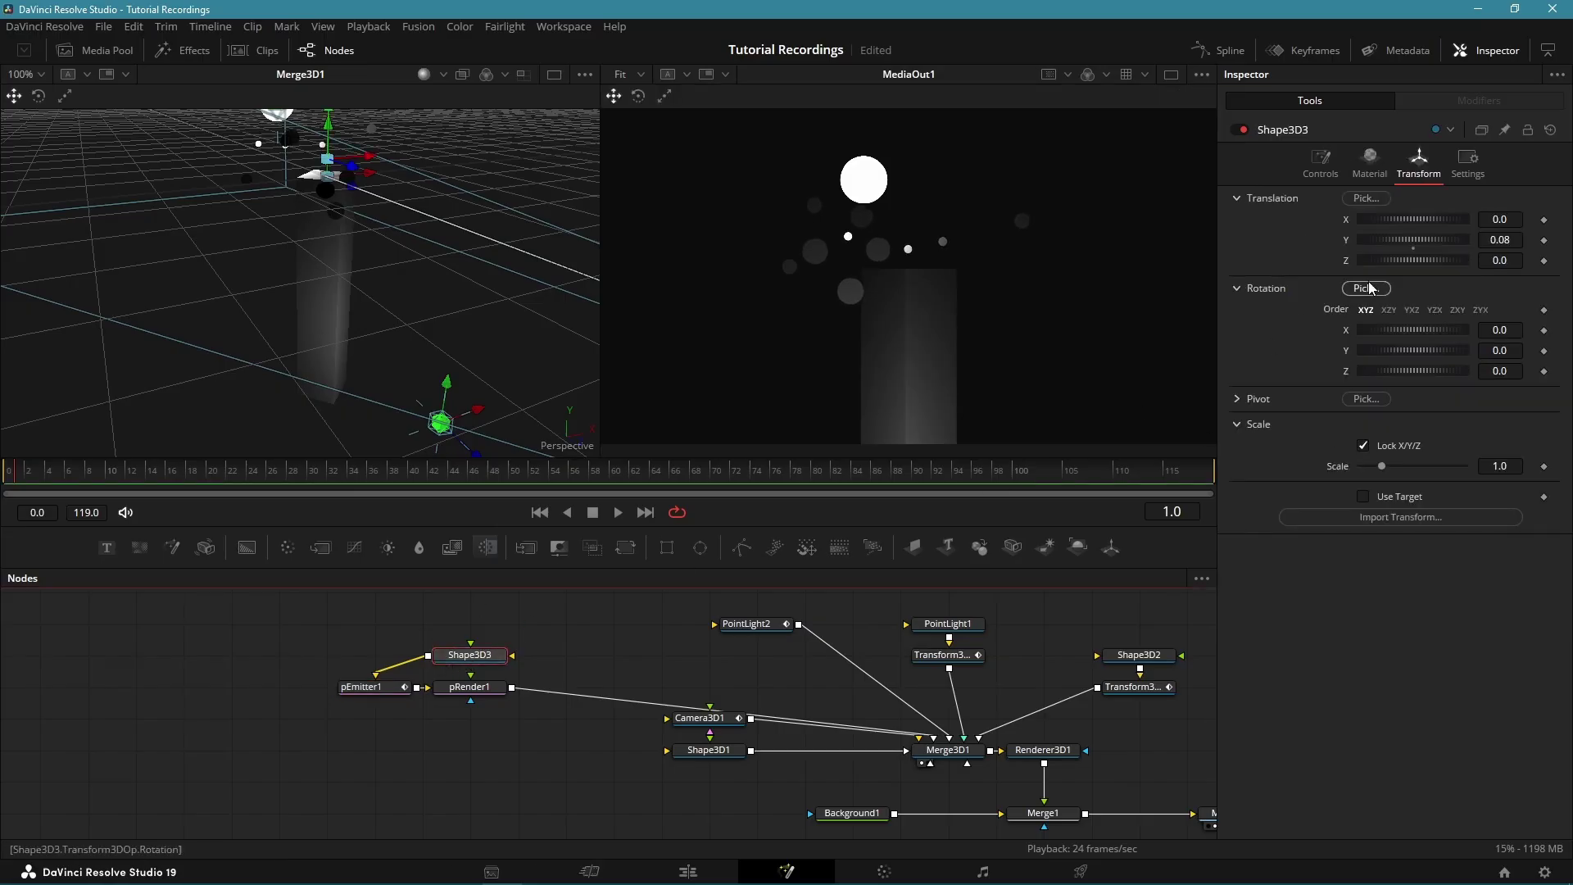
{"action": "left_click_drag", "start_coordinate": [1367, 227], "coordinate": [1372, 228]}
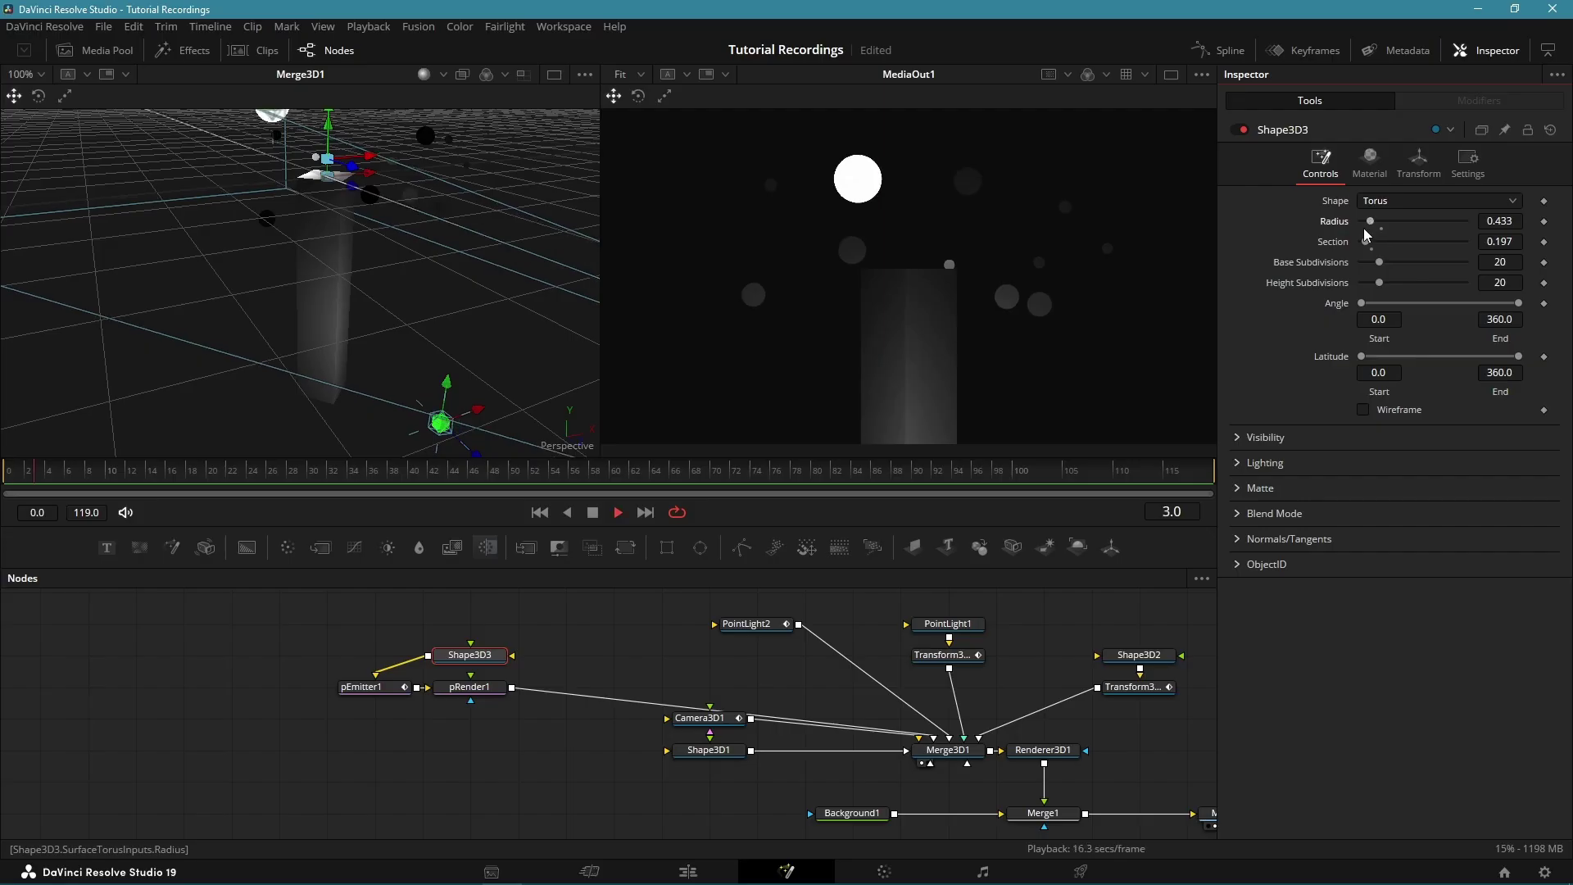
{"action": "key", "text": "space"}
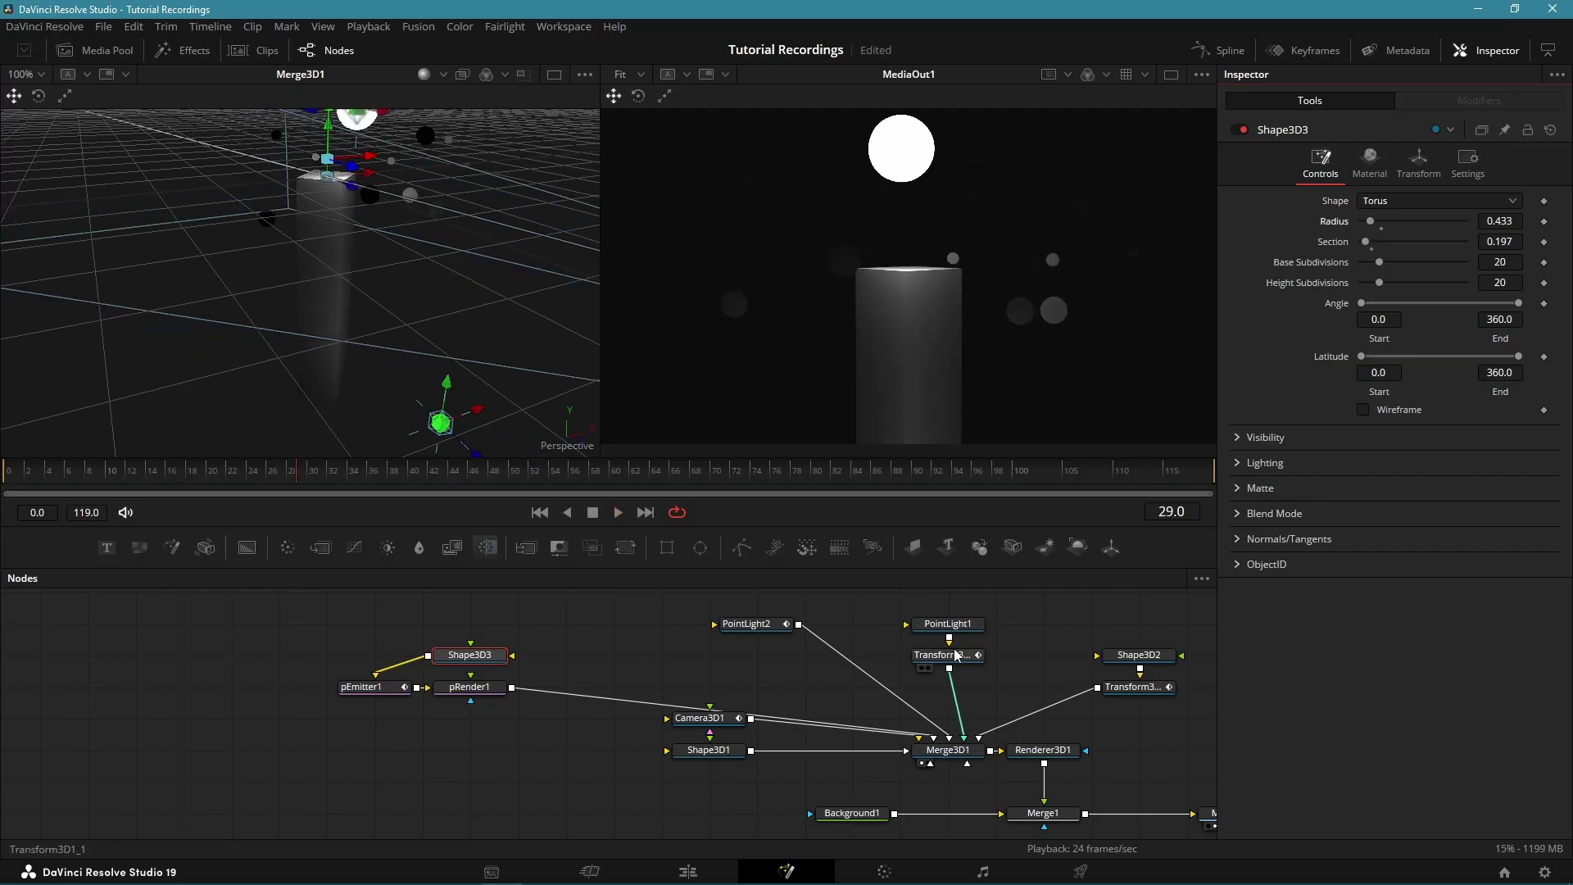
Paste a copy of the animated Transform3D1_2 node between pRender1 and Merge3D1.
{"action": "left_click", "coordinate": [962, 658]}
{"action": "left_click", "coordinate": [1135, 687]}
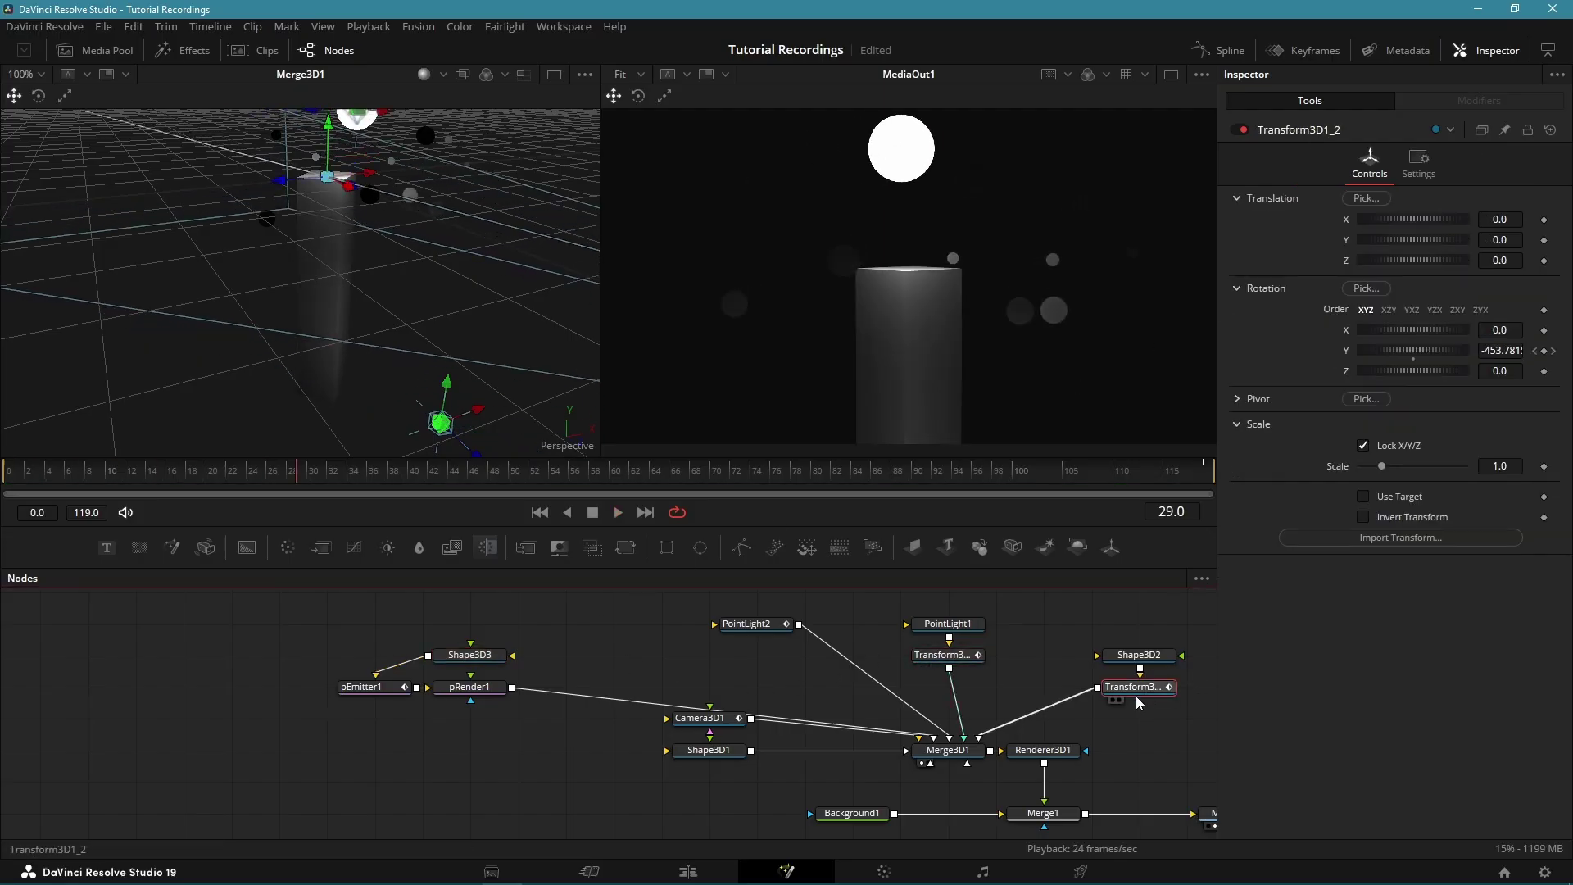
{"action": "left_click", "coordinate": [479, 694]}
{"action": "key", "text": "ctrl+v"}
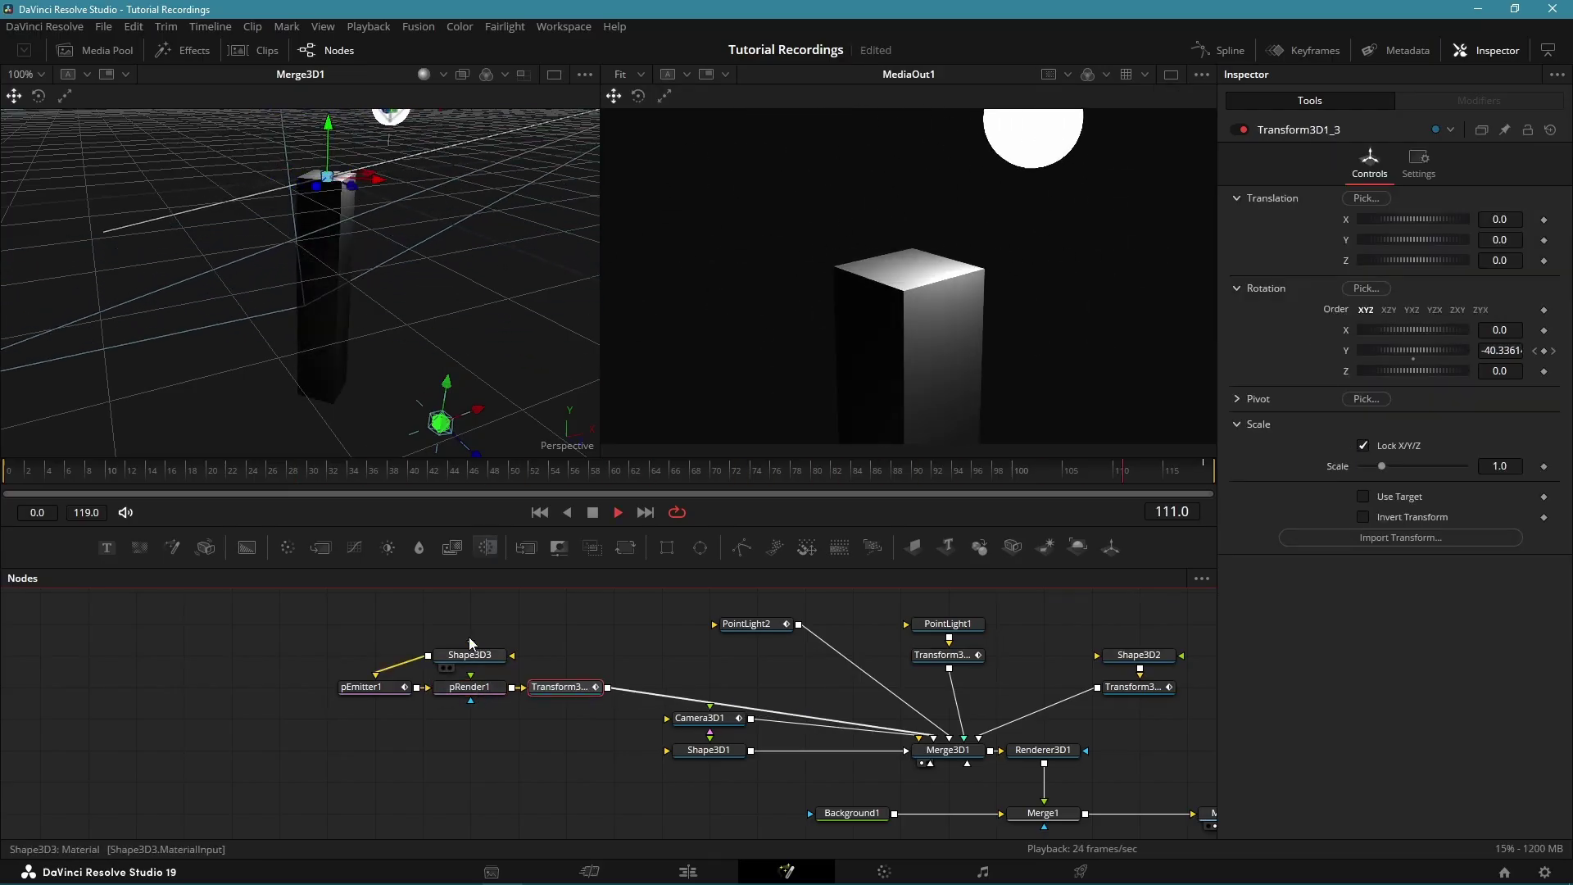
Set pEmitter1's particle lifespan to 126 and go to frame 119.
{"action": "key", "text": "space"}
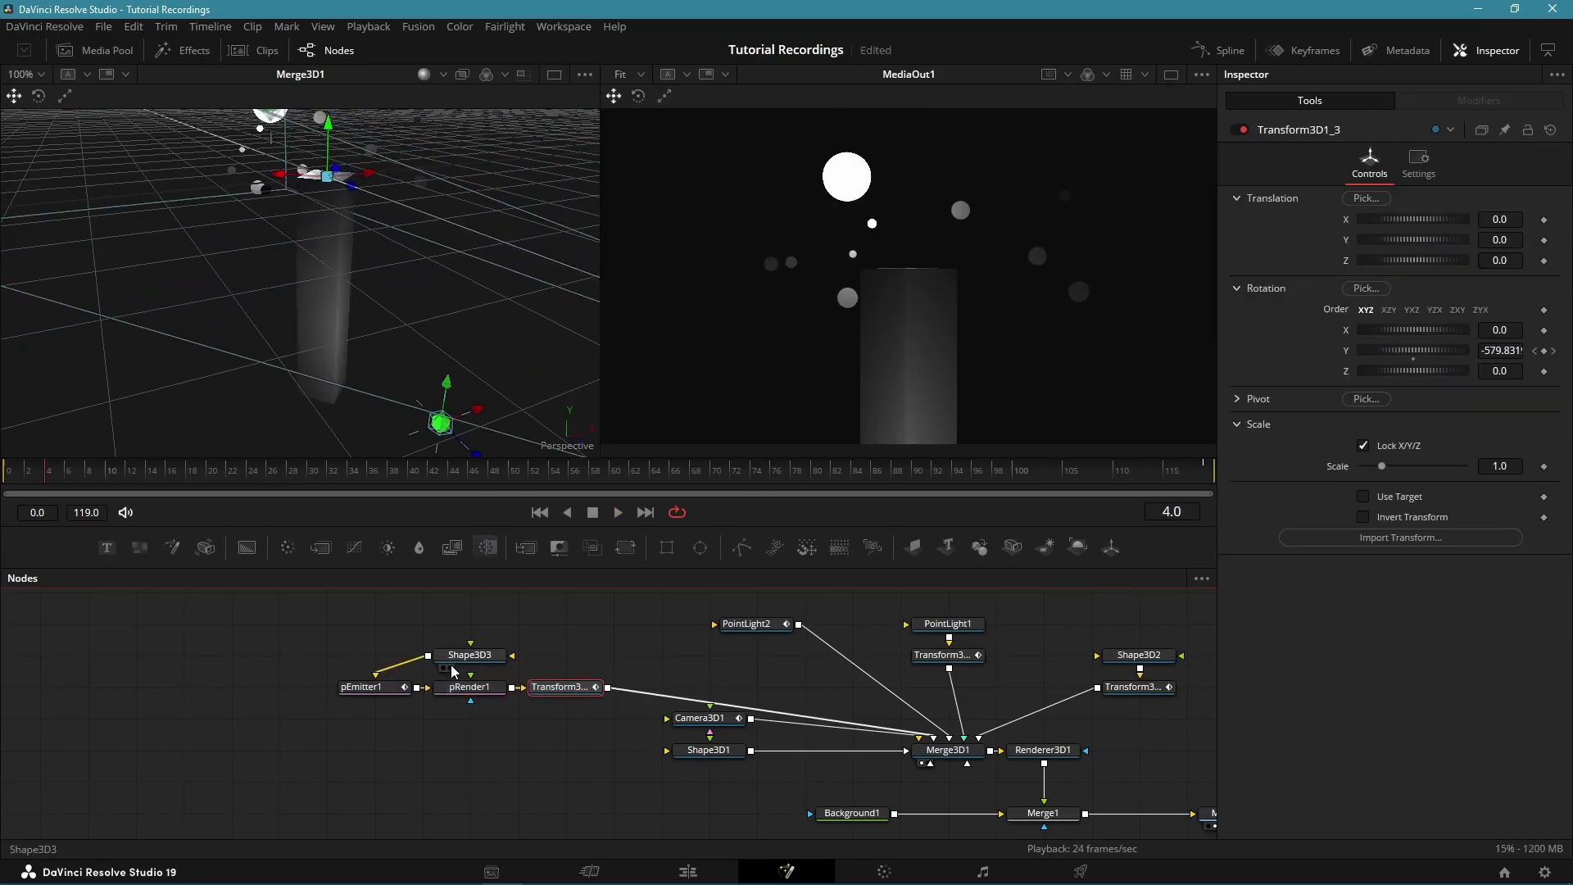
{"action": "left_click", "coordinate": [390, 693]}
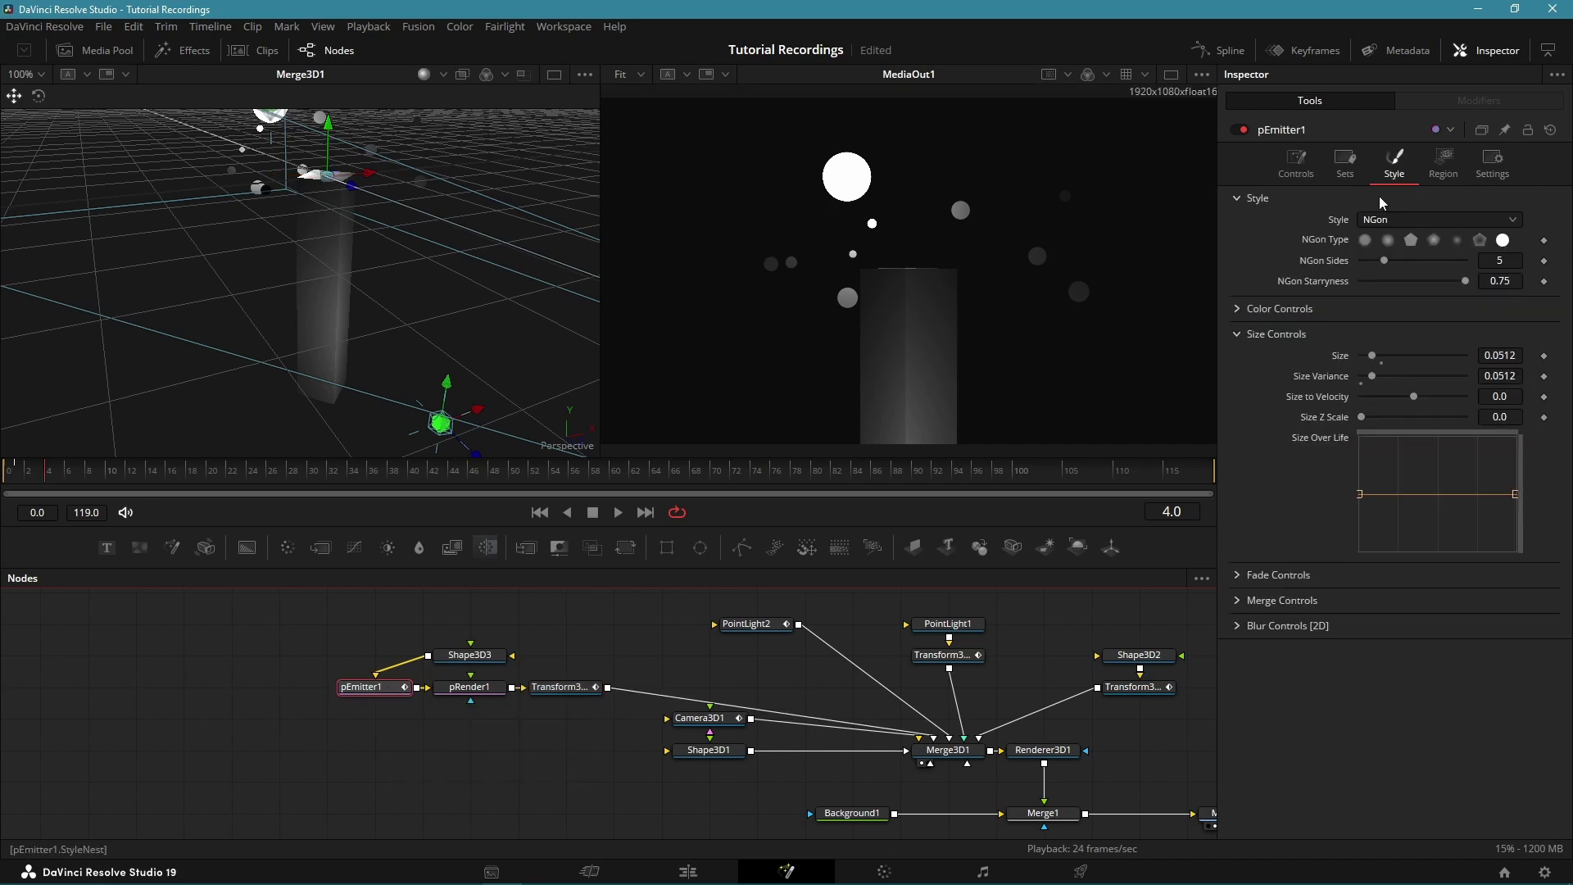
{"action": "left_click", "coordinate": [1301, 180]}
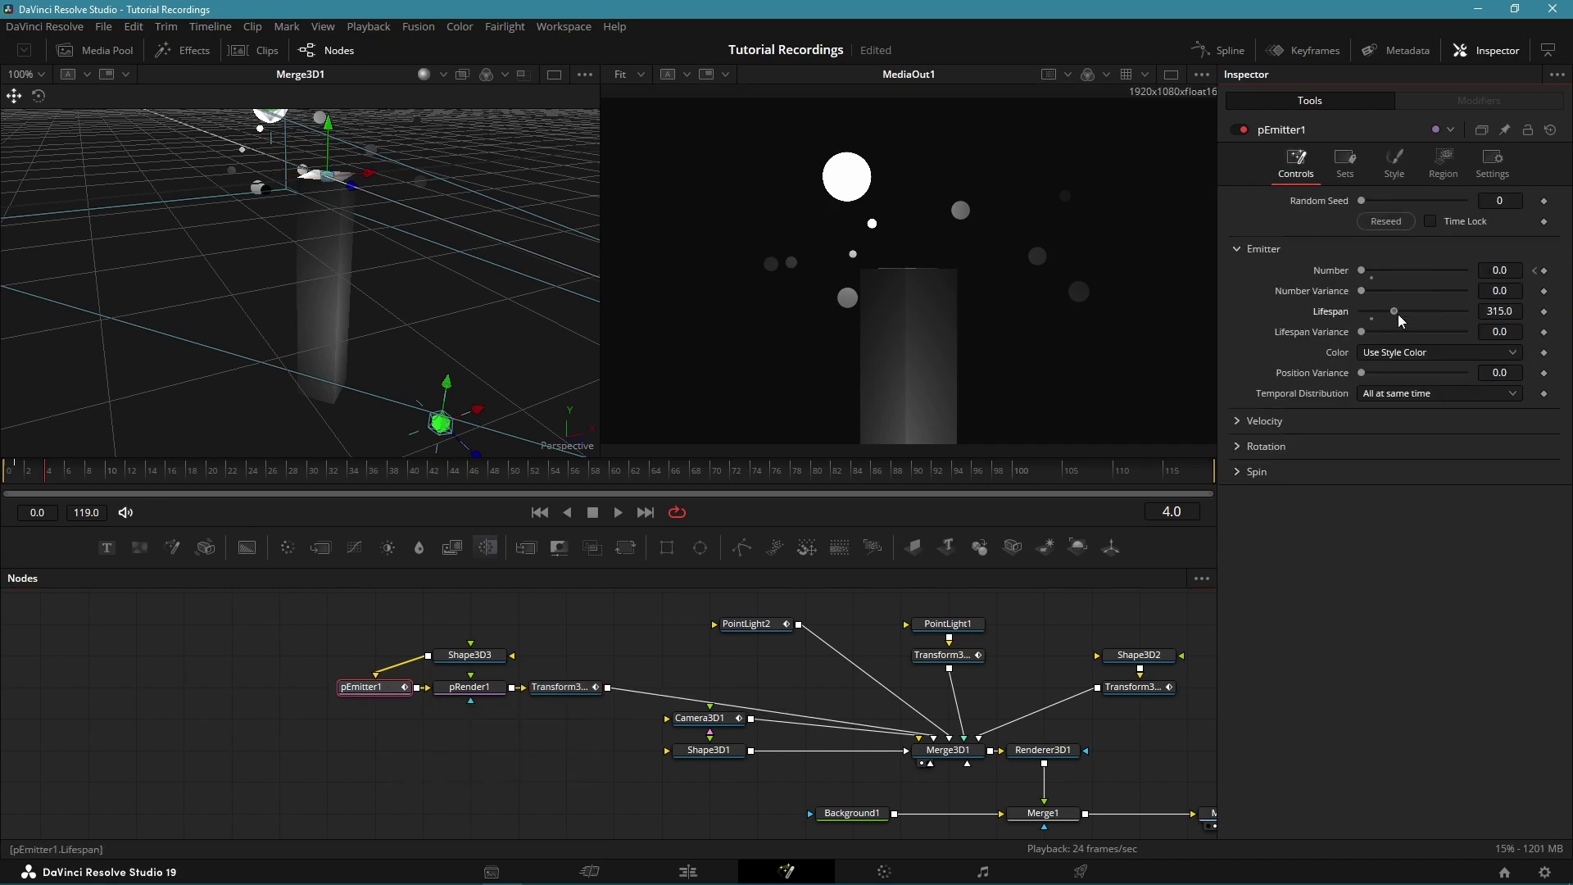
{"action": "left_click_drag", "start_coordinate": [1397, 315], "coordinate": [1374, 316]}
{"action": "left_click", "coordinate": [1214, 473]}
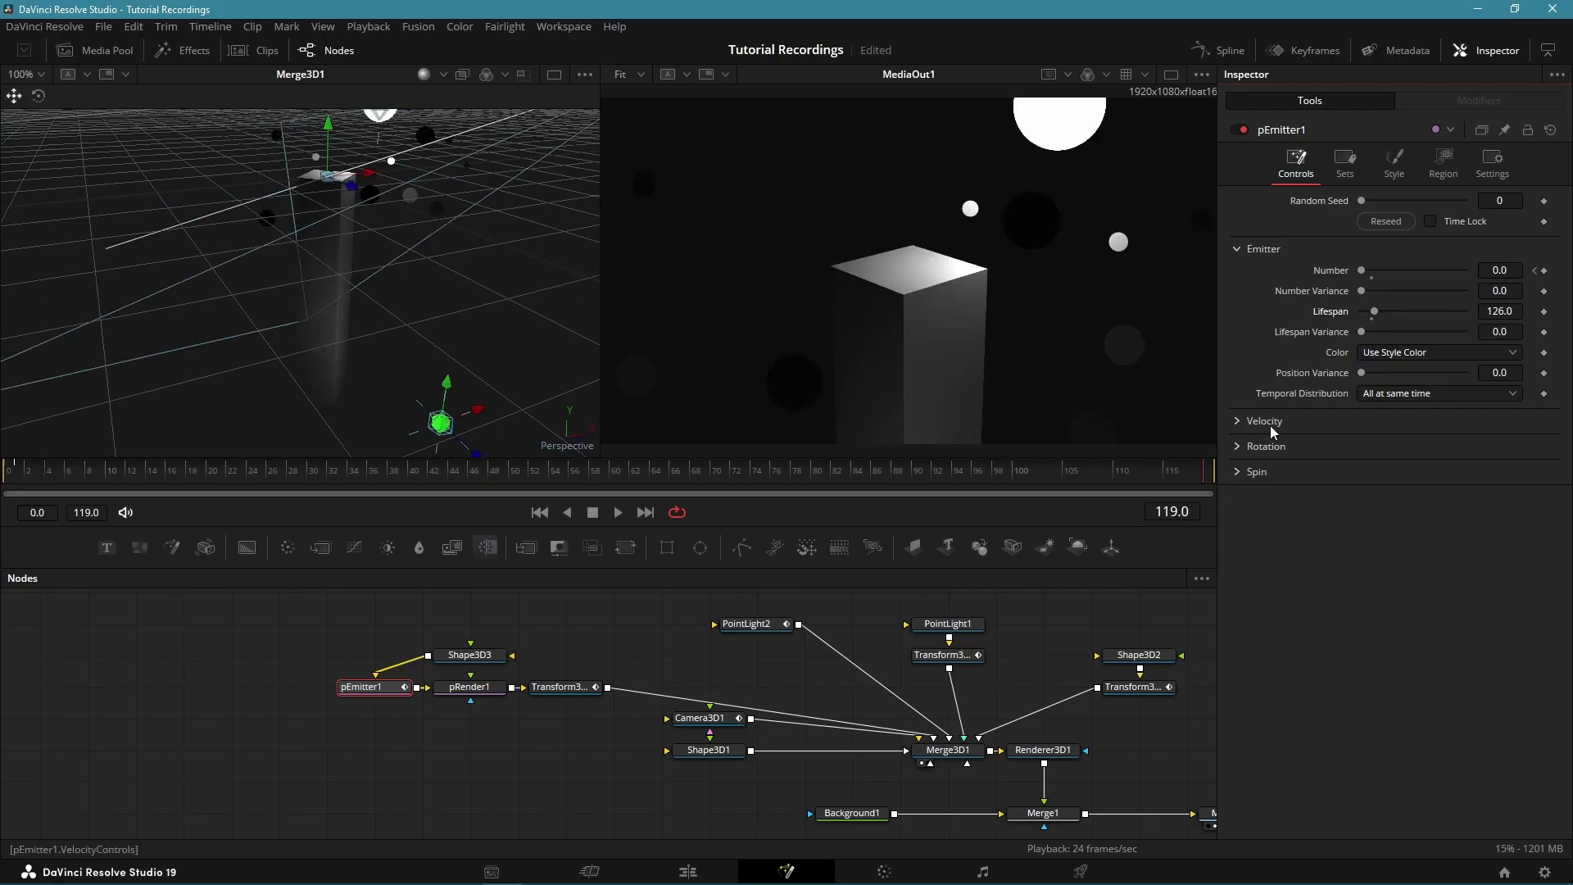
Switch Renderer3D1's transparency to Z Buffer (fast) and back to Quick Sort, and play back the scene.
{"action": "left_click_drag", "start_coordinate": [1037, 743], "coordinate": [870, 707]}
{"action": "left_click", "coordinate": [879, 713]}
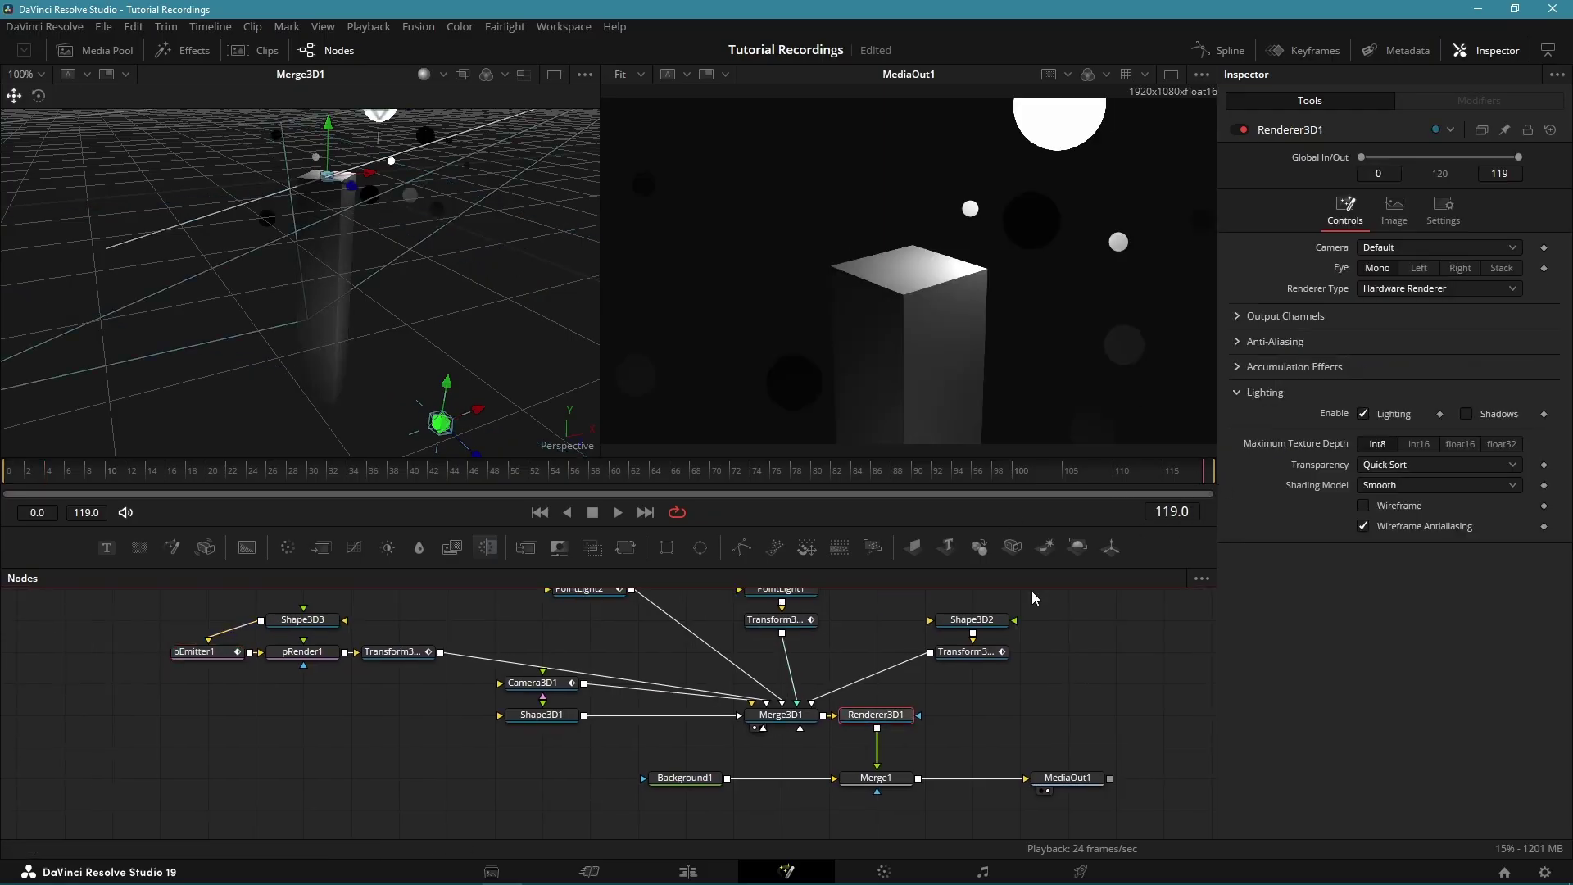
{"action": "left_click", "coordinate": [1391, 463]}
{"action": "double_click", "coordinate": [1321, 466]}
{"action": "left_click", "coordinate": [1384, 465]}
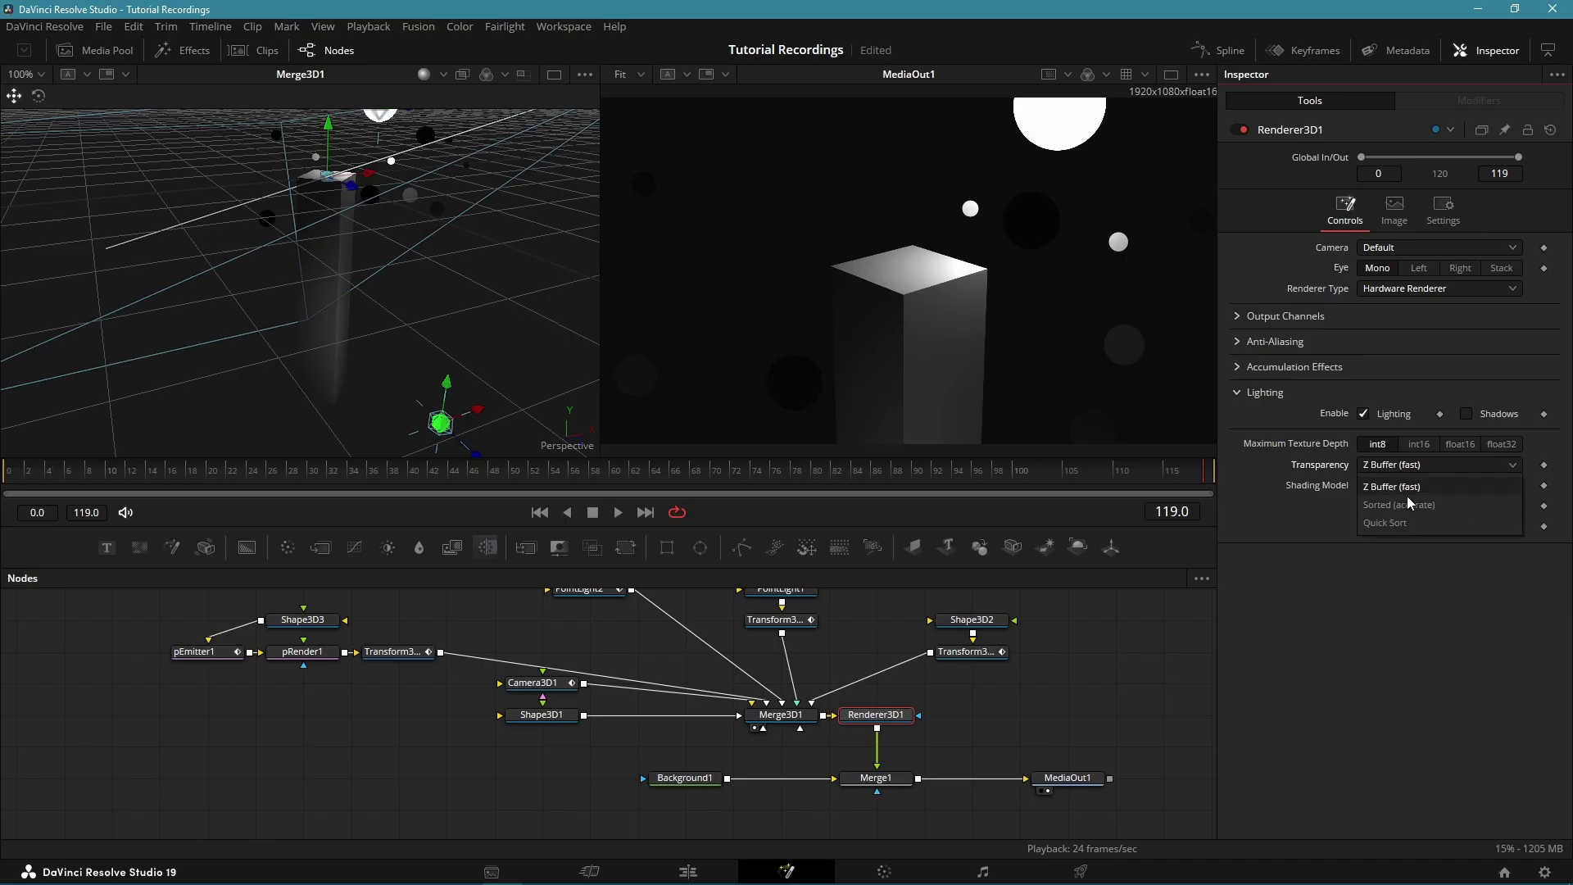
{"action": "left_click", "coordinate": [1407, 521]}
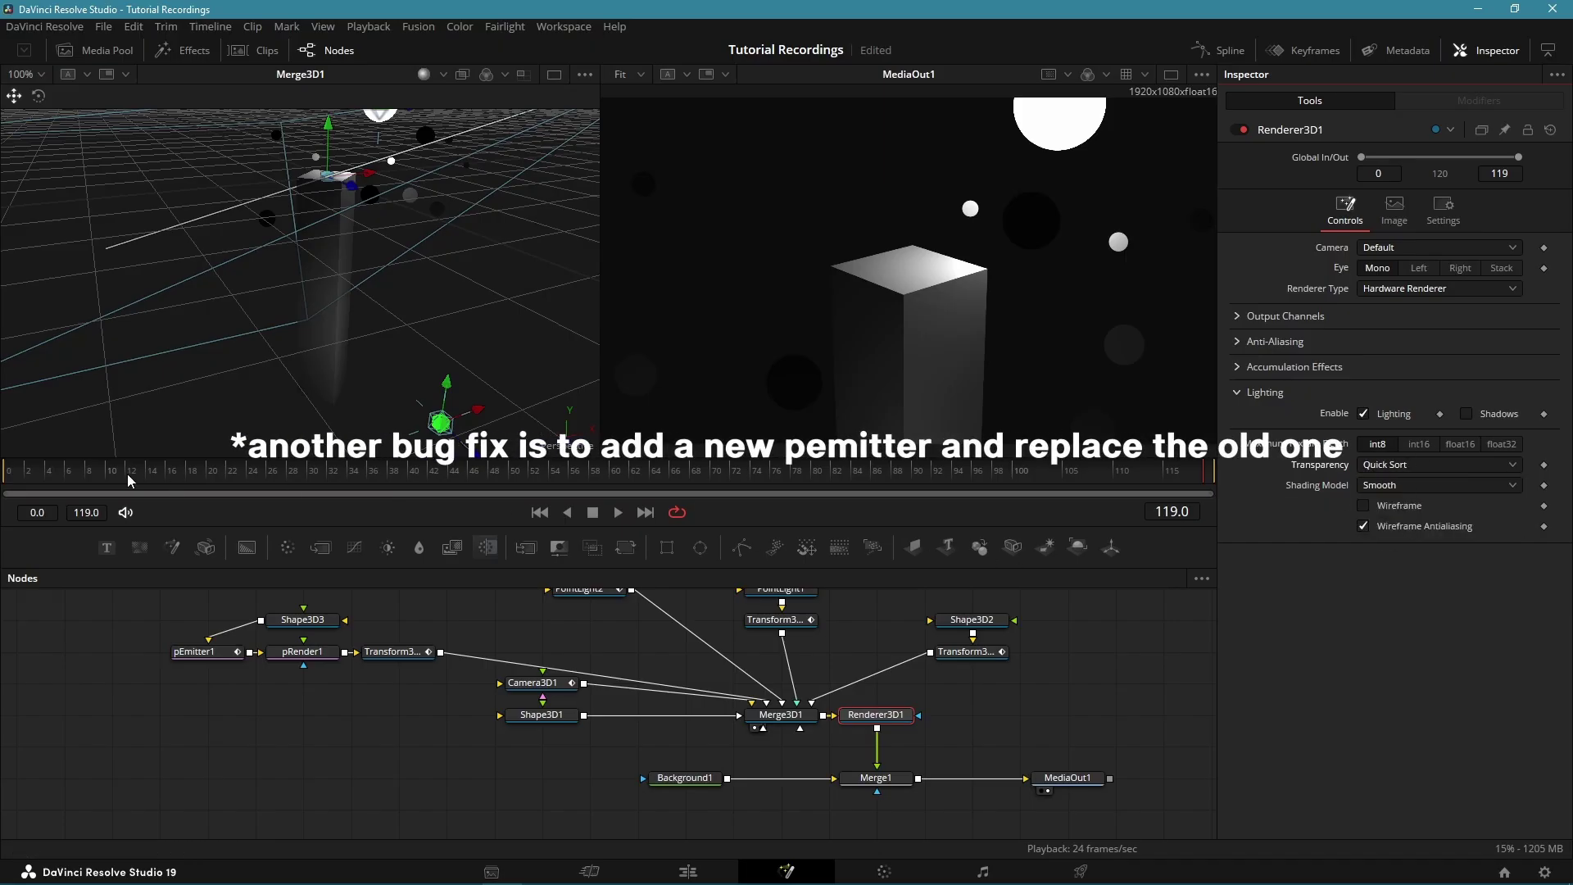
{"action": "key", "text": "space"}
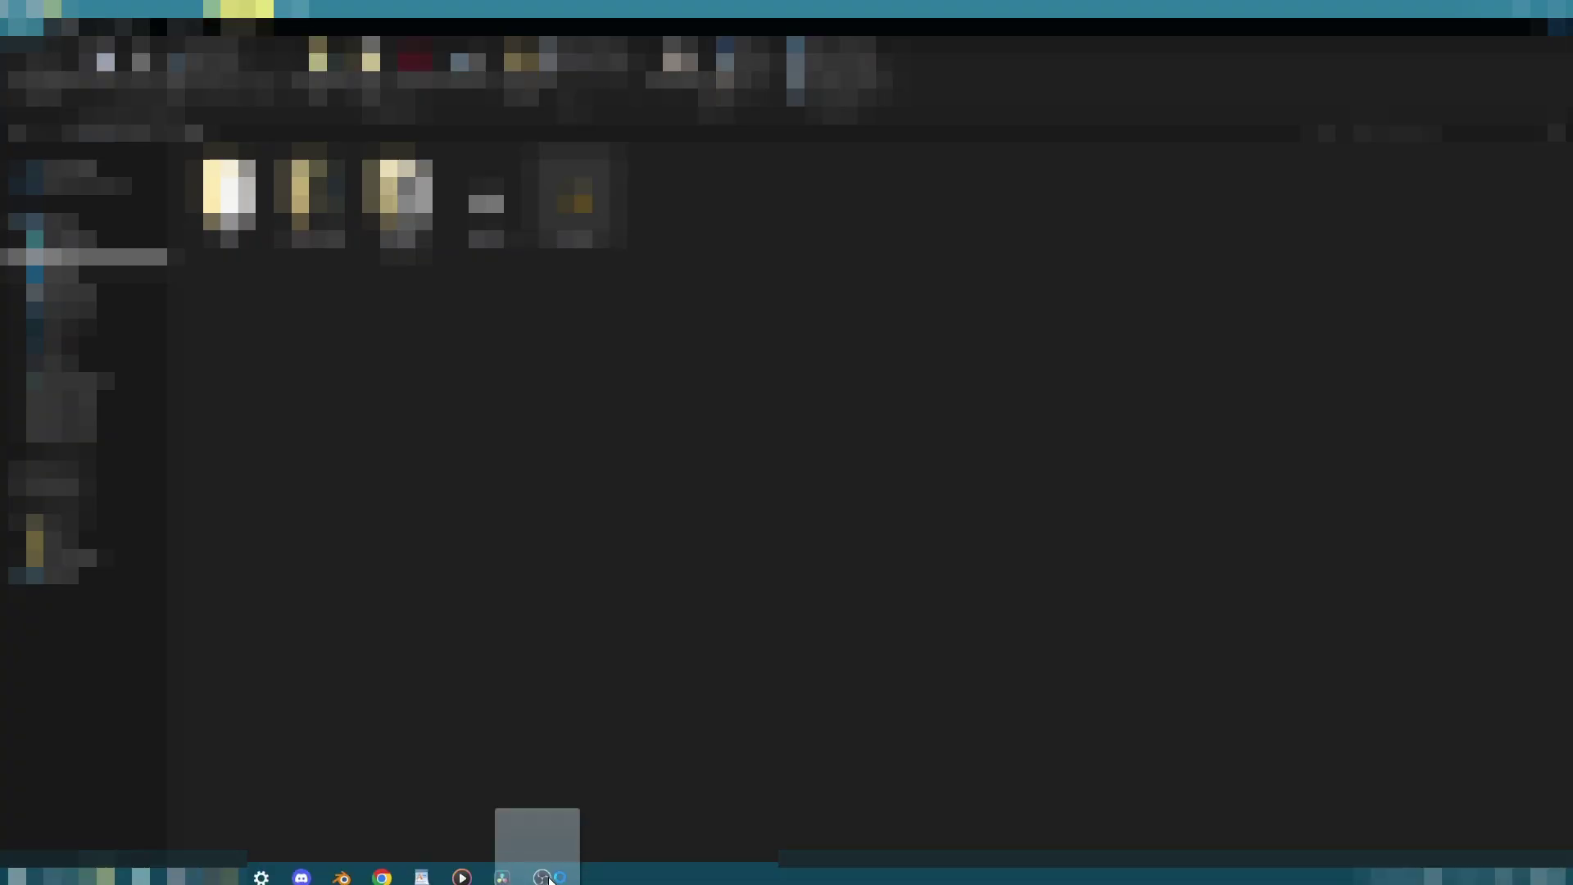
Bring the i.png figure into the node graph and connect it as the mask of a new Background node, shown in the second viewer.
{"action": "left_click_drag", "start_coordinate": [536, 870], "coordinate": [921, 210]}
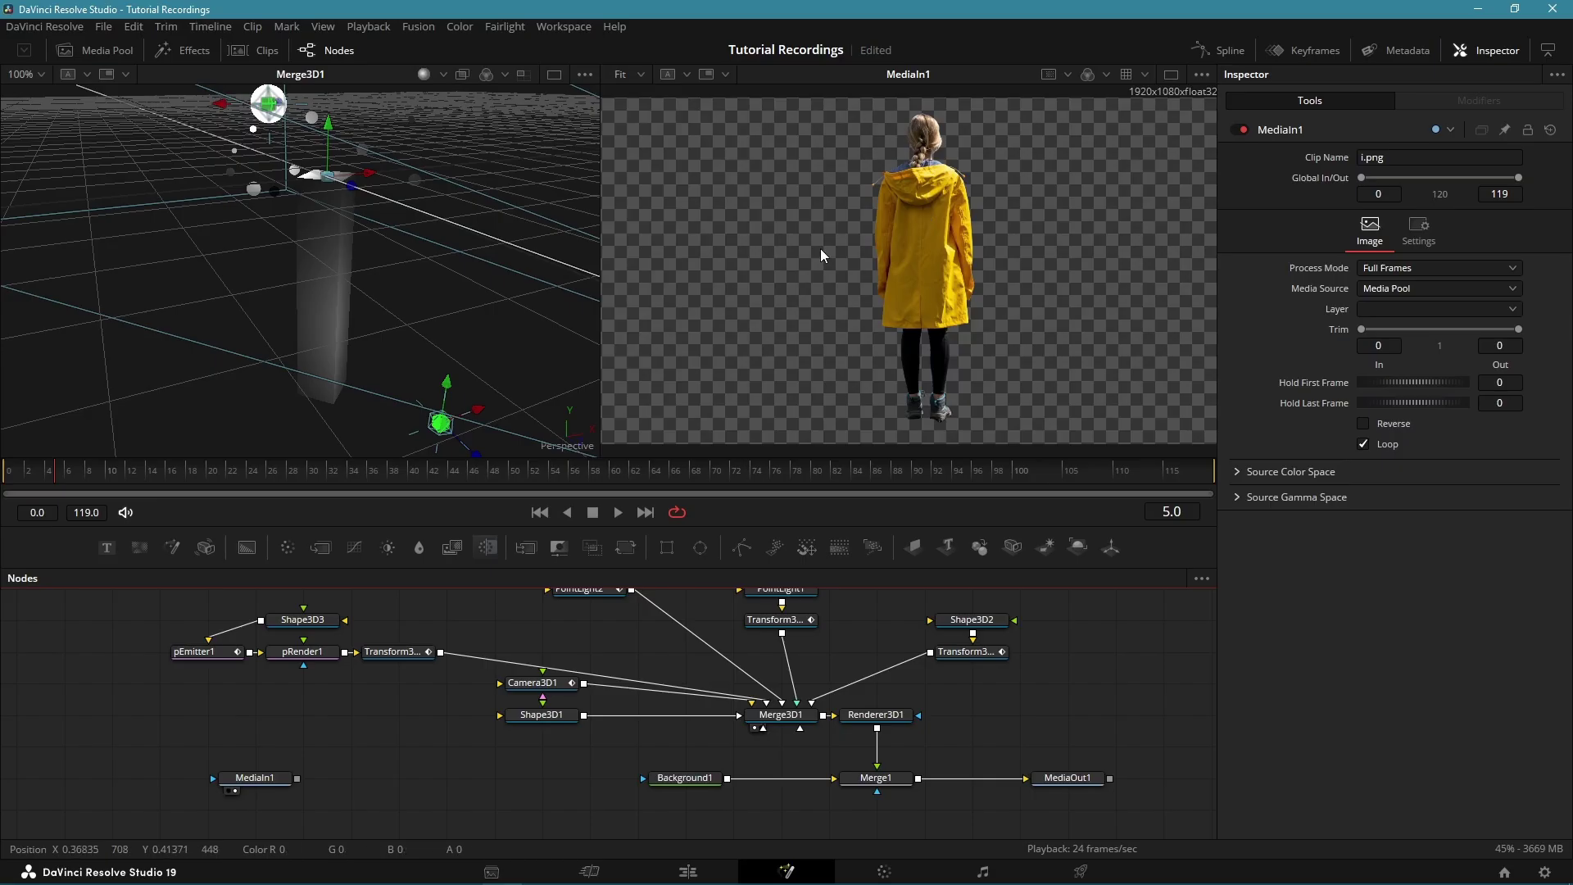
{"action": "left_click_drag", "start_coordinate": [246, 547], "coordinate": [403, 775]}
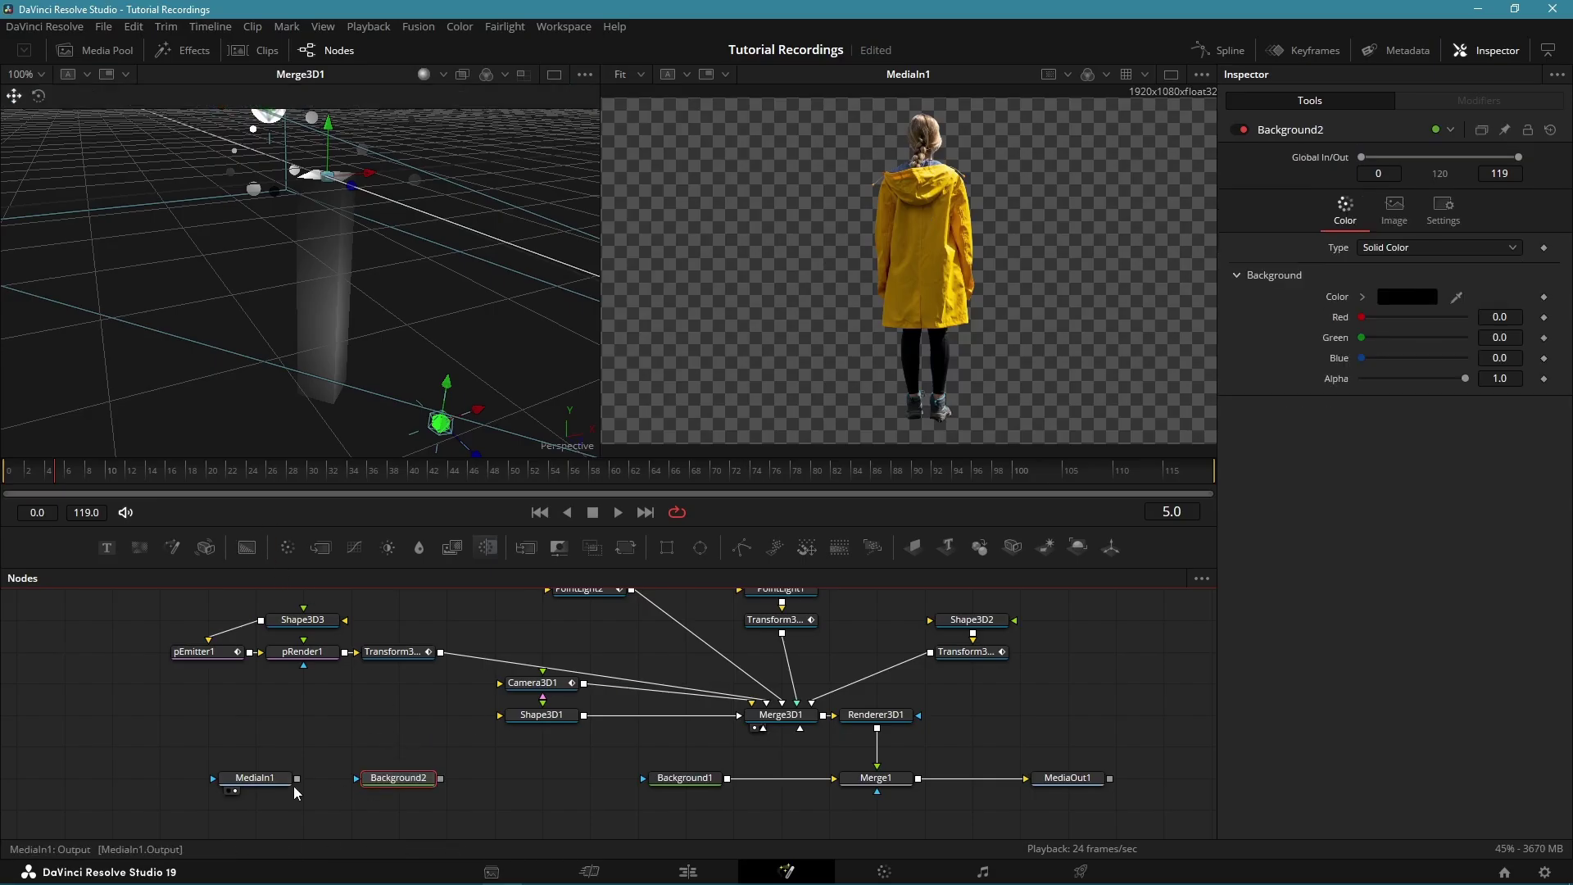
{"action": "left_click_drag", "start_coordinate": [295, 780], "coordinate": [876, 278]}
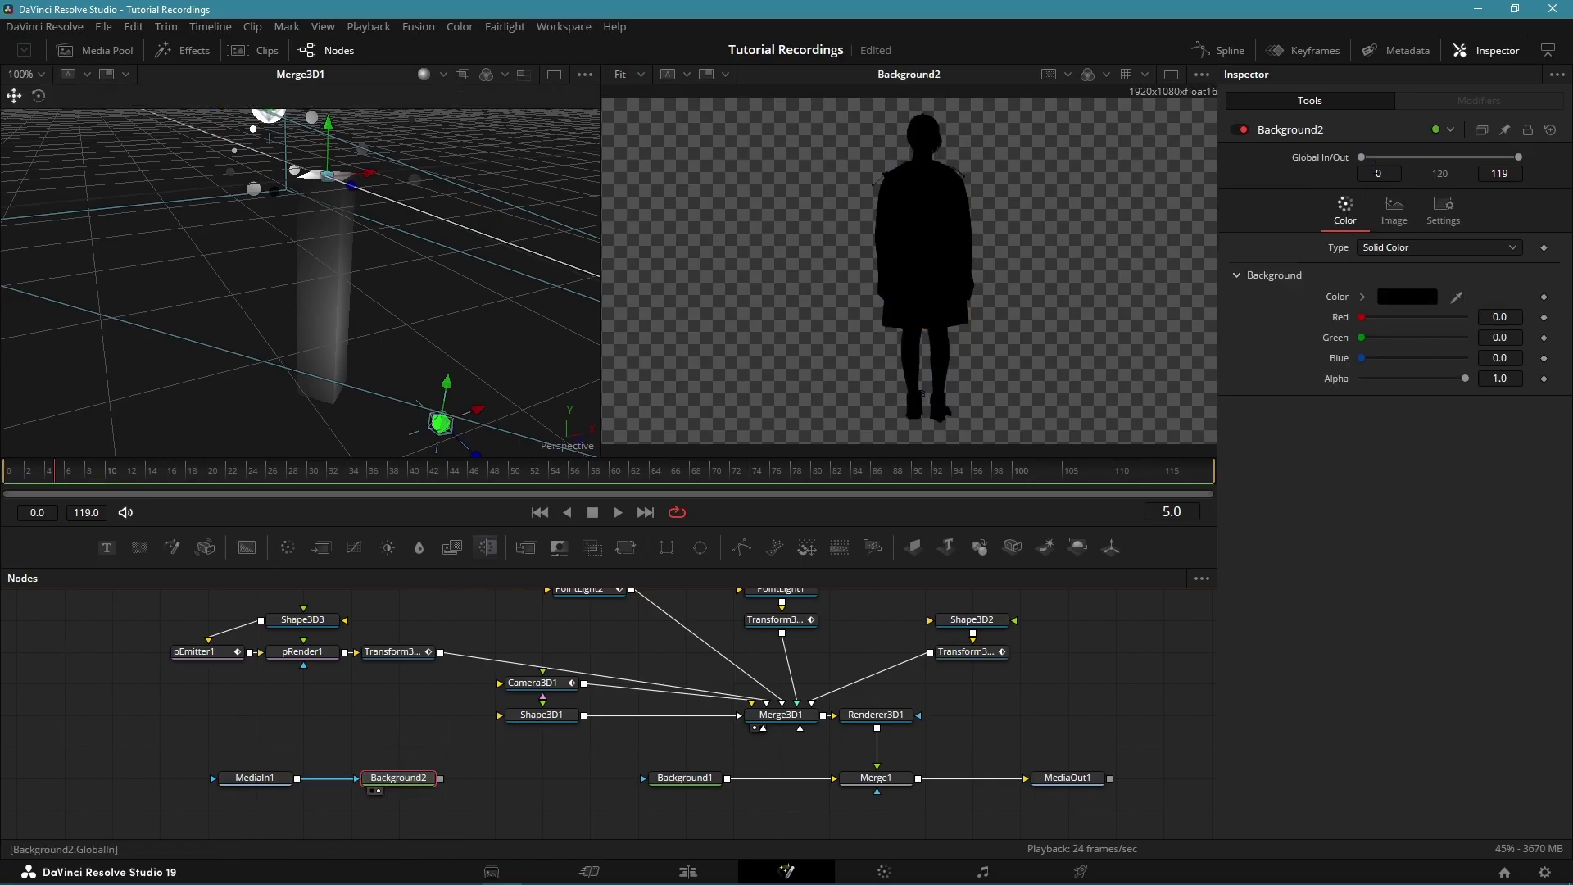
Set Background2's color to white (#ffffff).
{"action": "left_click", "coordinate": [1407, 296]}
{"action": "left_click_drag", "start_coordinate": [989, 370], "coordinate": [981, 308]}
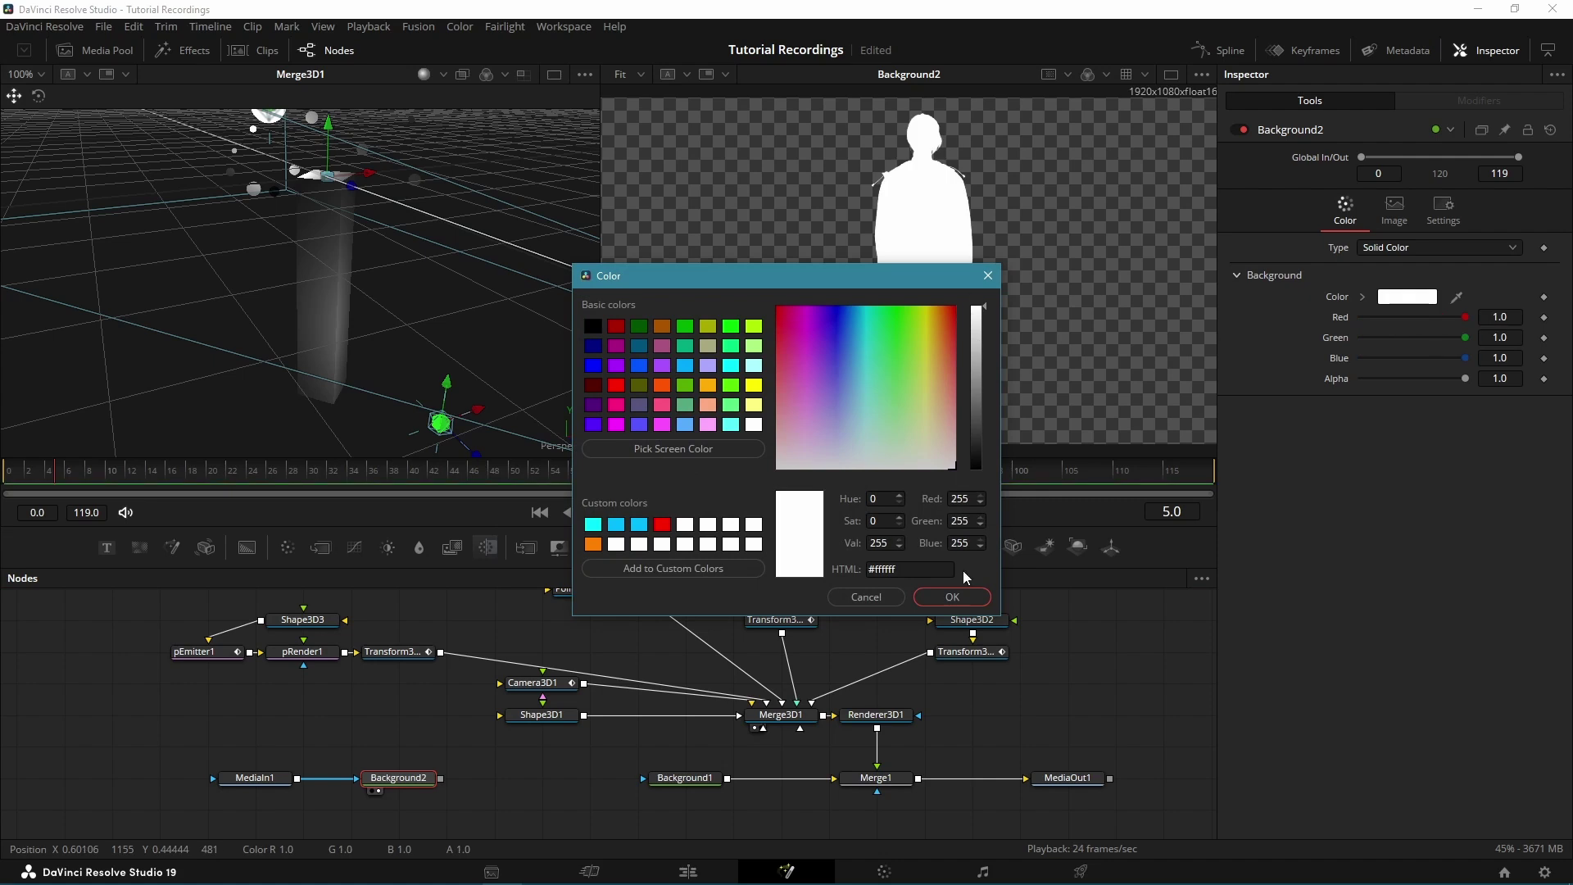
{"action": "left_click", "coordinate": [952, 597]}
Add an Image Plane 3D after Background2 and connect it to Merge3D1.
{"action": "key", "text": "shift+space"}
{"action": "type", "text": "imag"}
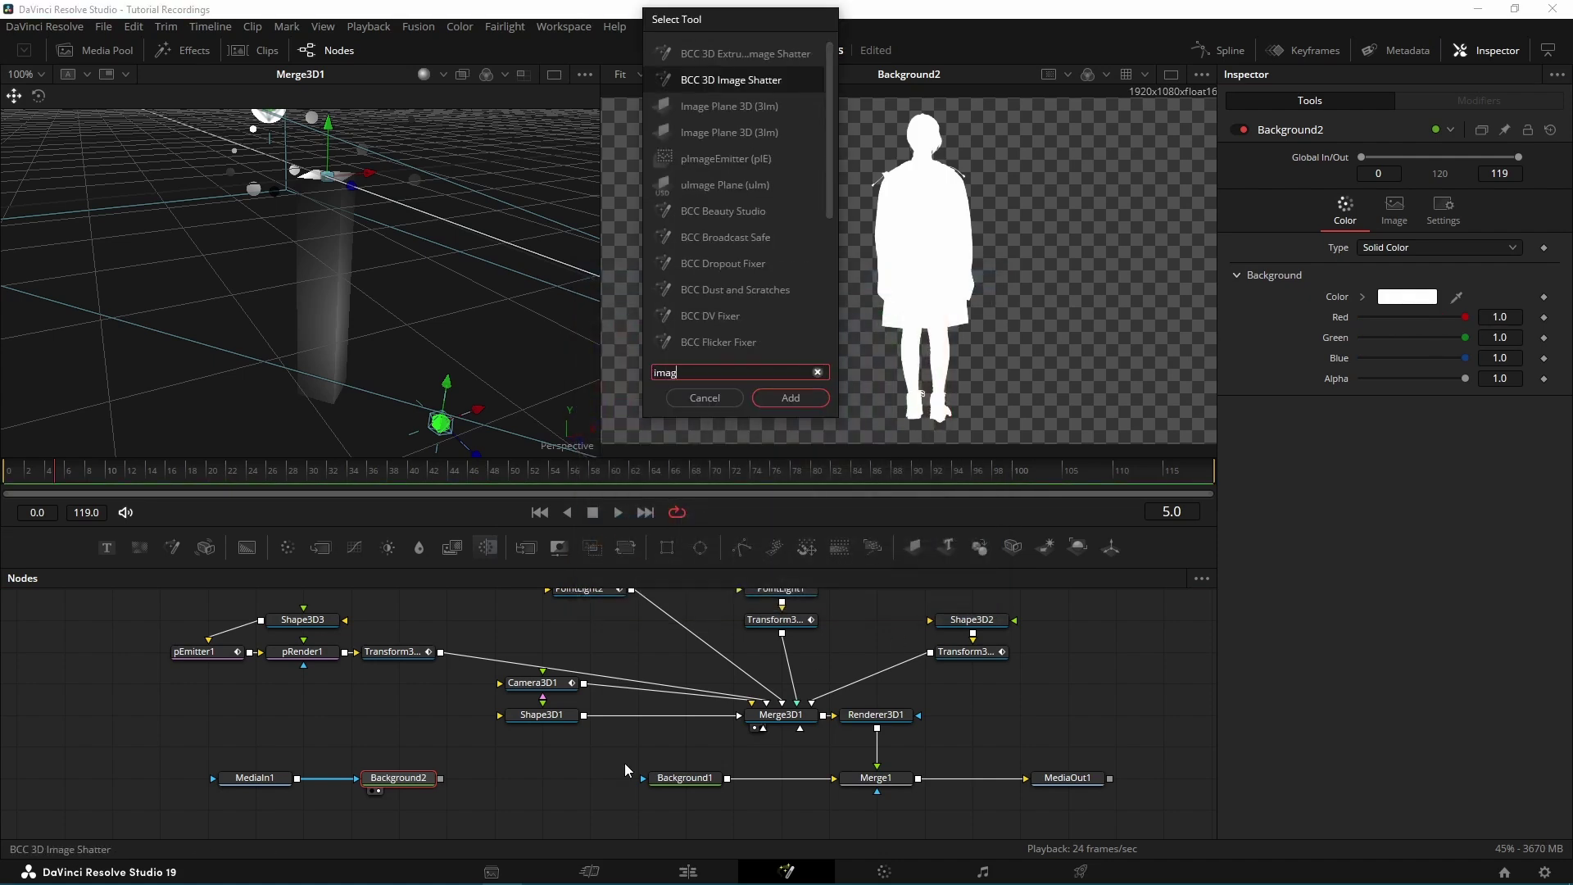
{"action": "key", "text": "Down"}
{"action": "key", "text": "Return"}
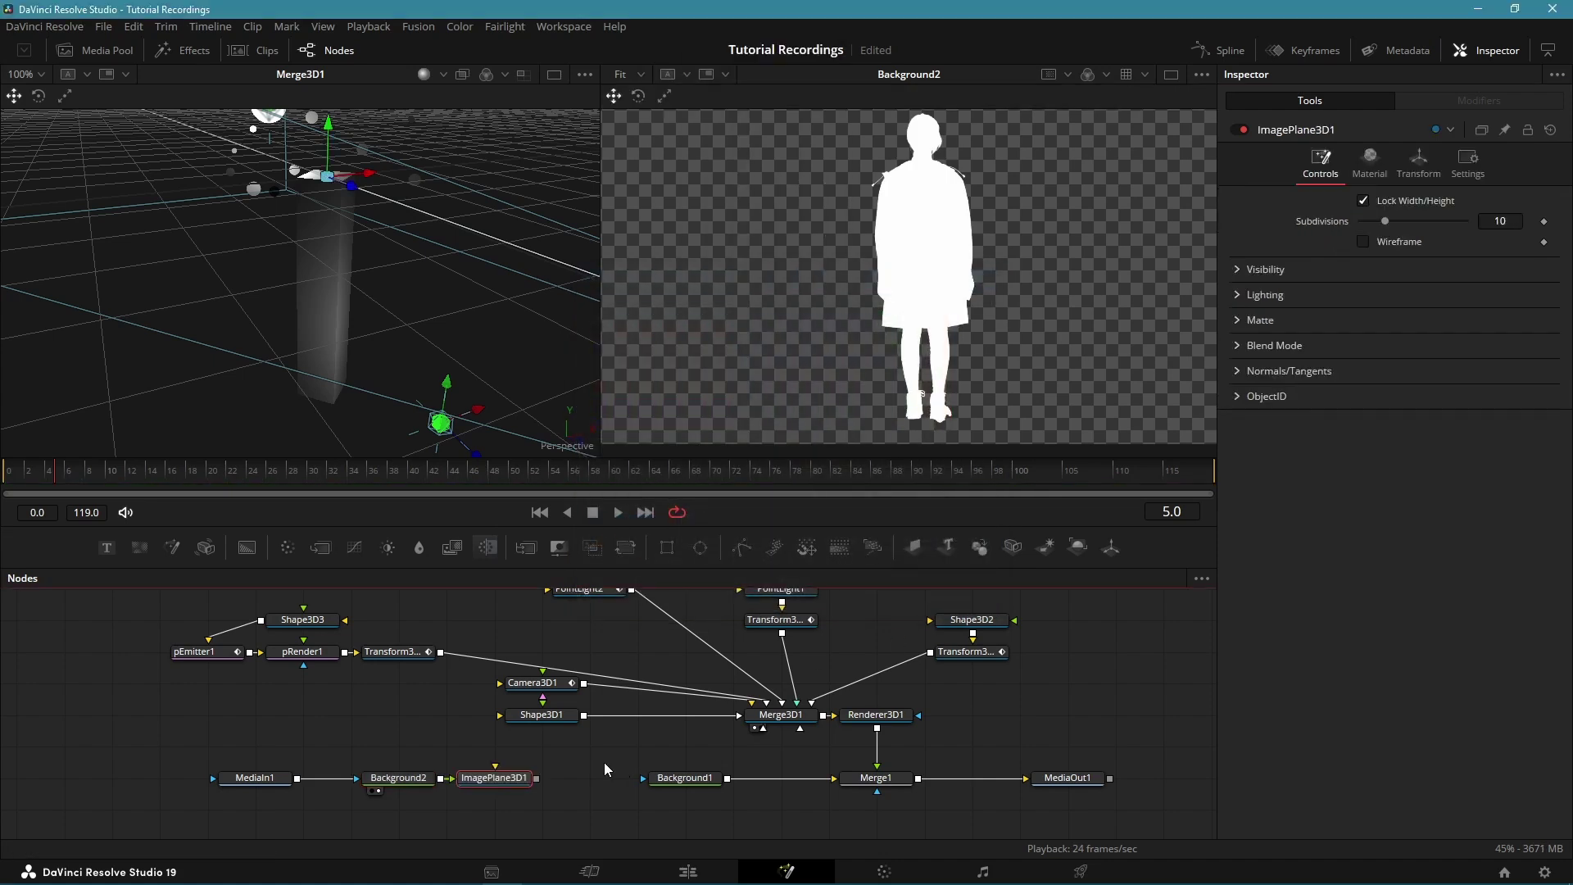
{"action": "left_click_drag", "start_coordinate": [538, 779], "coordinate": [771, 718]}
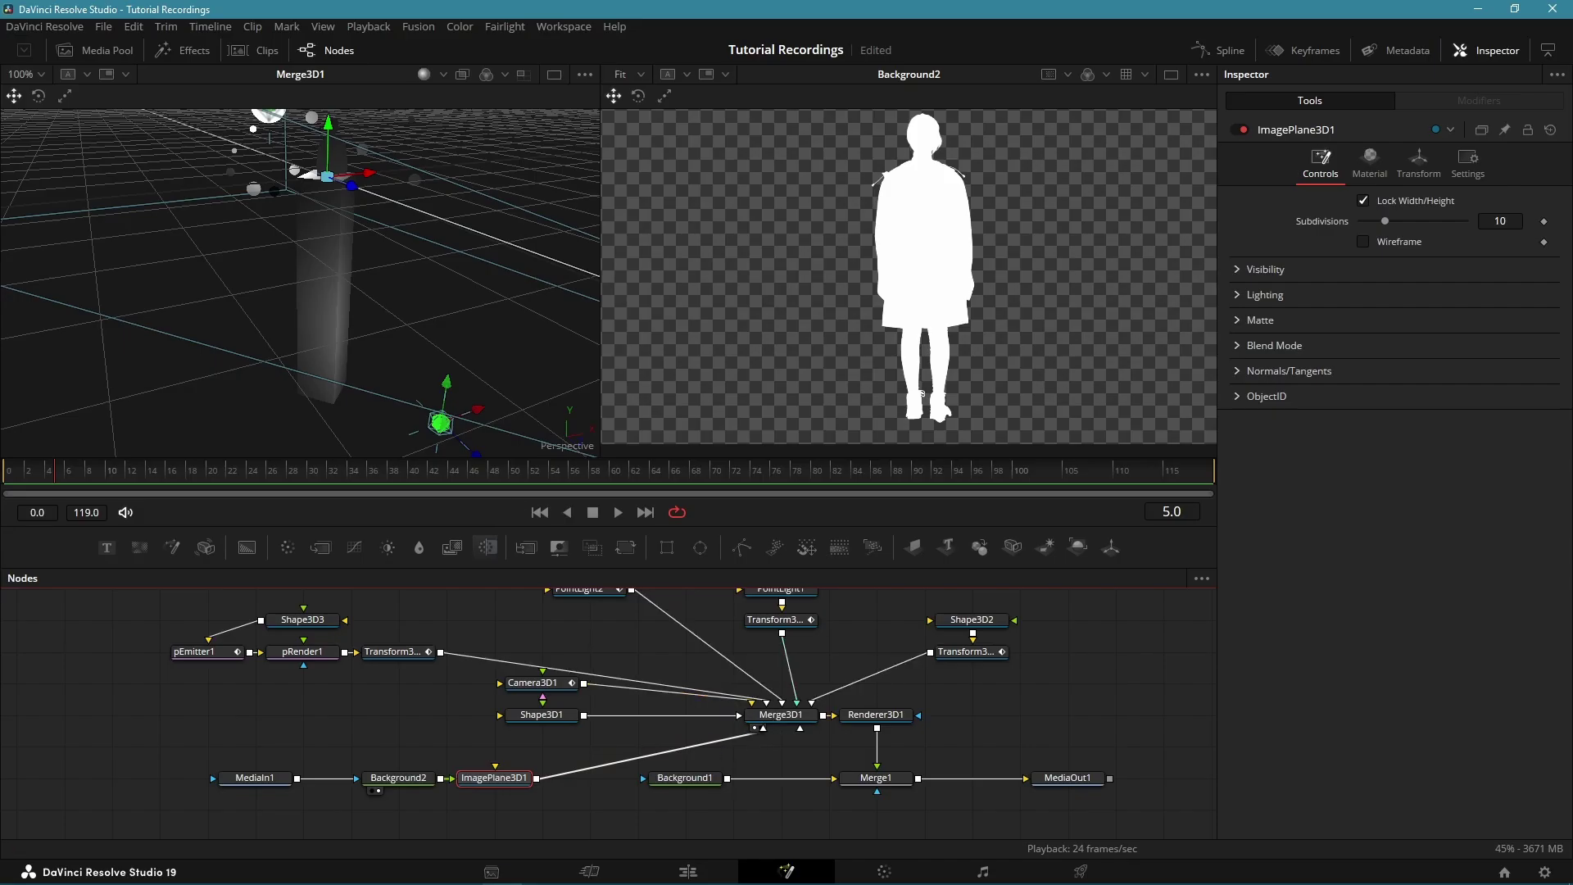
Show the 3D scene in the Front view and set ImagePlane3D1's scale to 0.395 and Y translation to 0.088.
{"action": "right_click", "coordinate": [571, 439]}
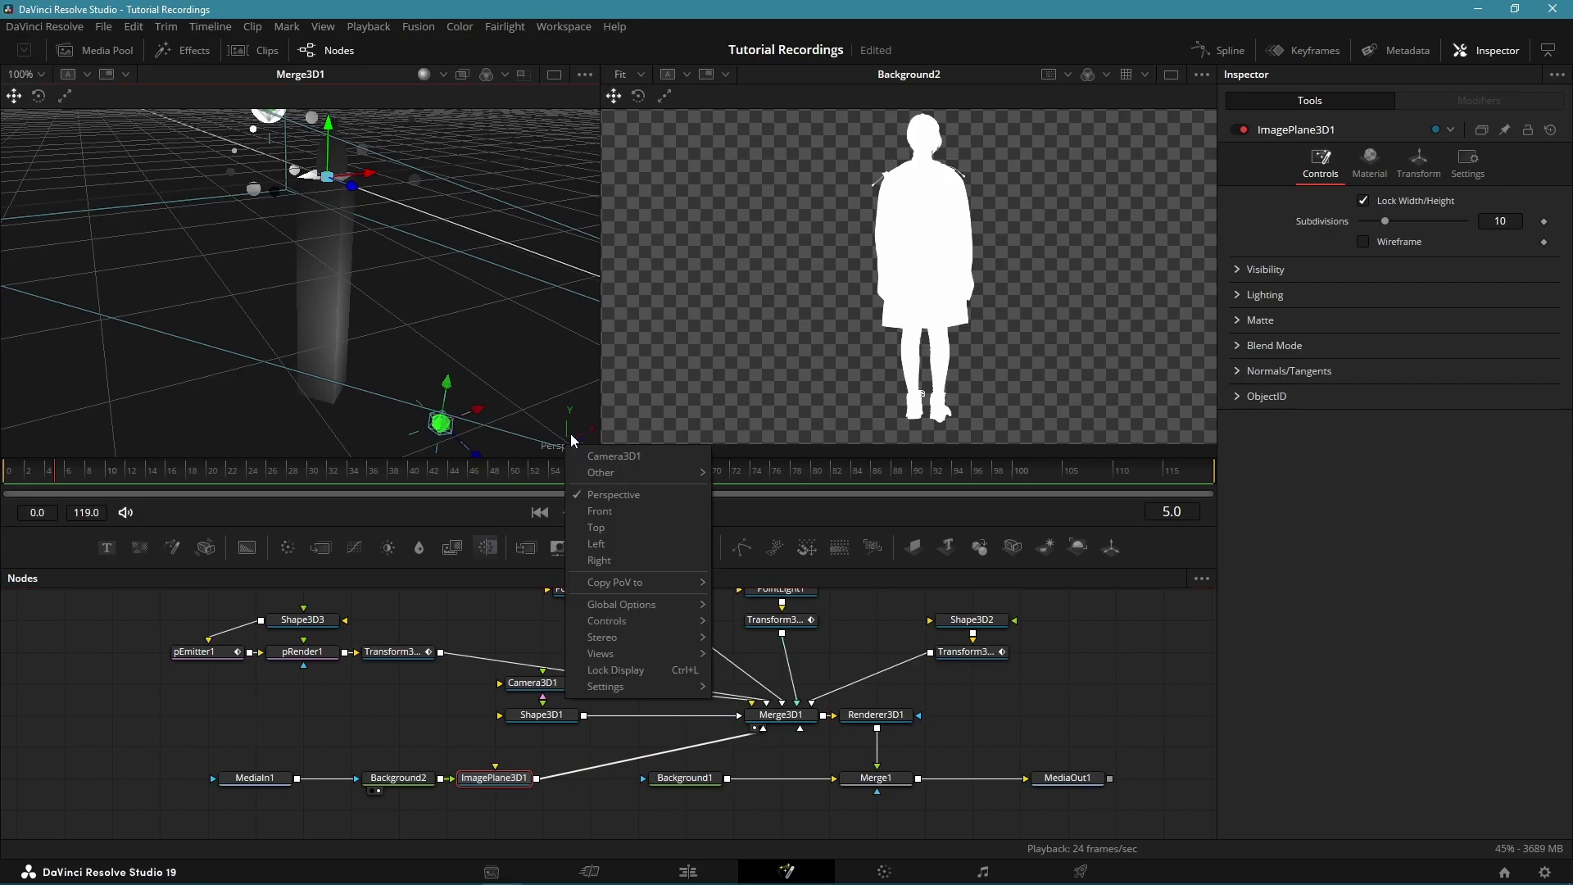
{"action": "left_click", "coordinate": [641, 510]}
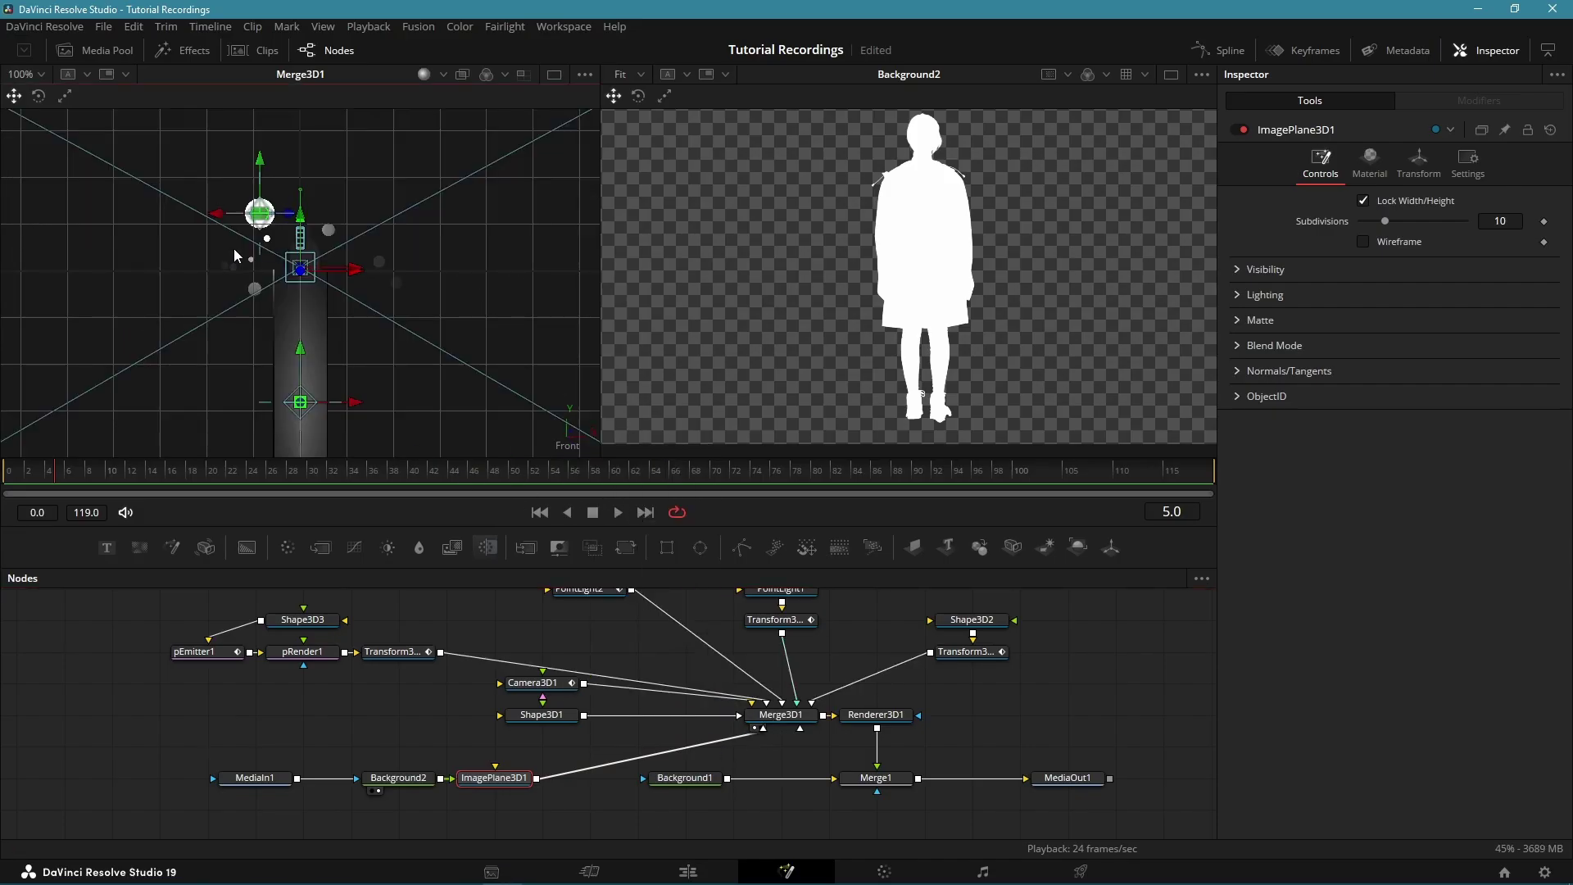
{"action": "scroll", "coordinate": [262, 258], "scroll_direction": "up", "scroll_amount": 5}
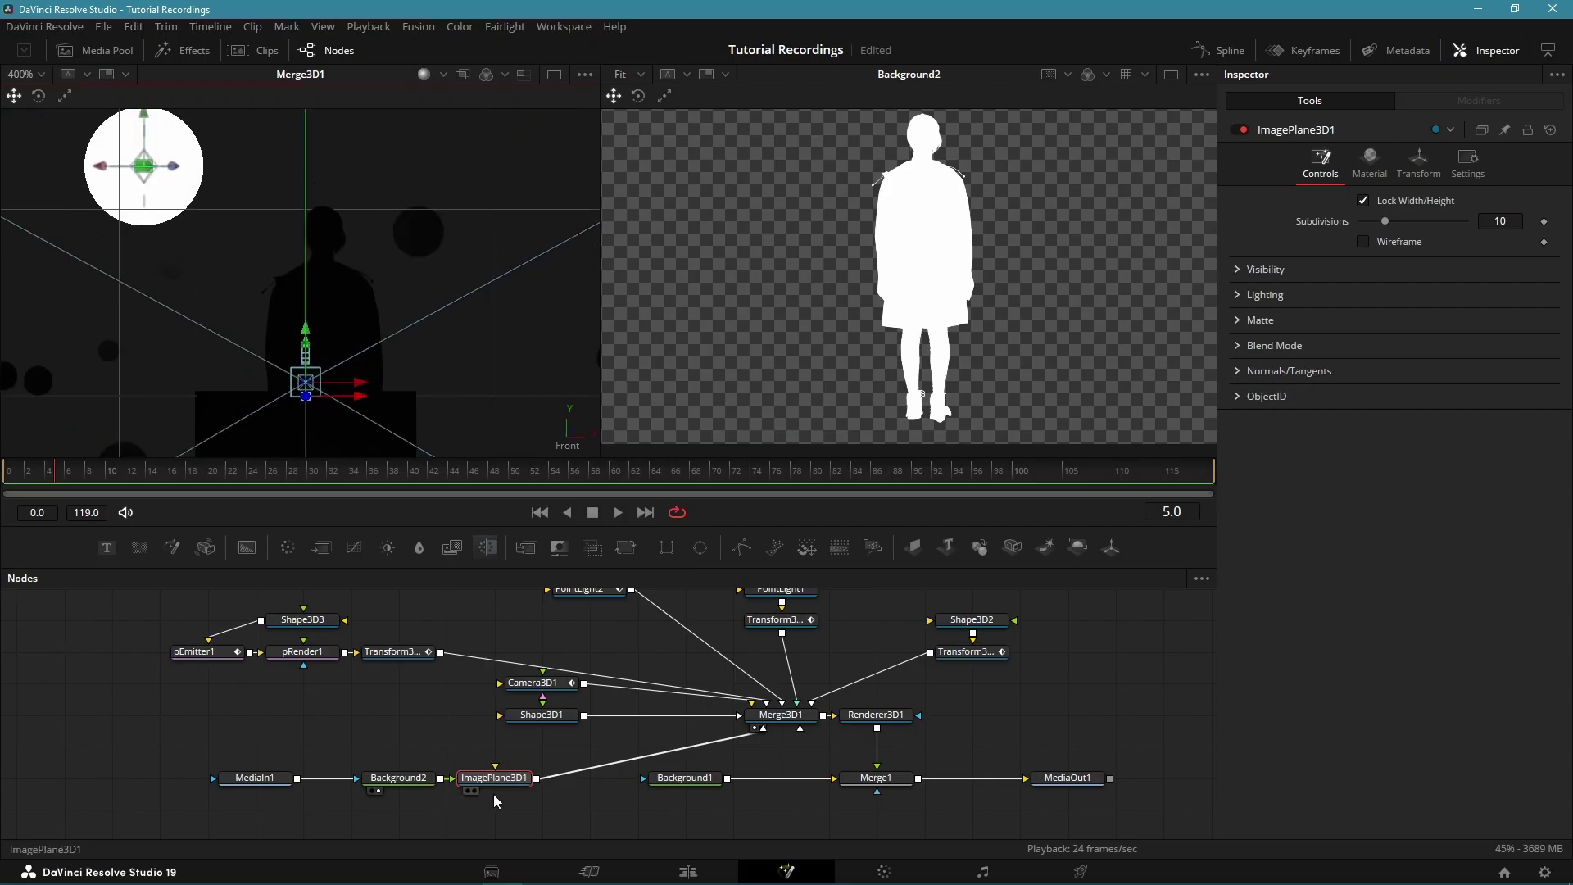
{"action": "left_click", "coordinate": [1418, 161]}
{"action": "left_click_drag", "start_coordinate": [1381, 467], "coordinate": [1369, 466]}
{"action": "left_click_drag", "start_coordinate": [1435, 240], "coordinate": [1509, 241]}
{"action": "scroll", "coordinate": [239, 349], "scroll_direction": "up", "scroll_amount": 2}
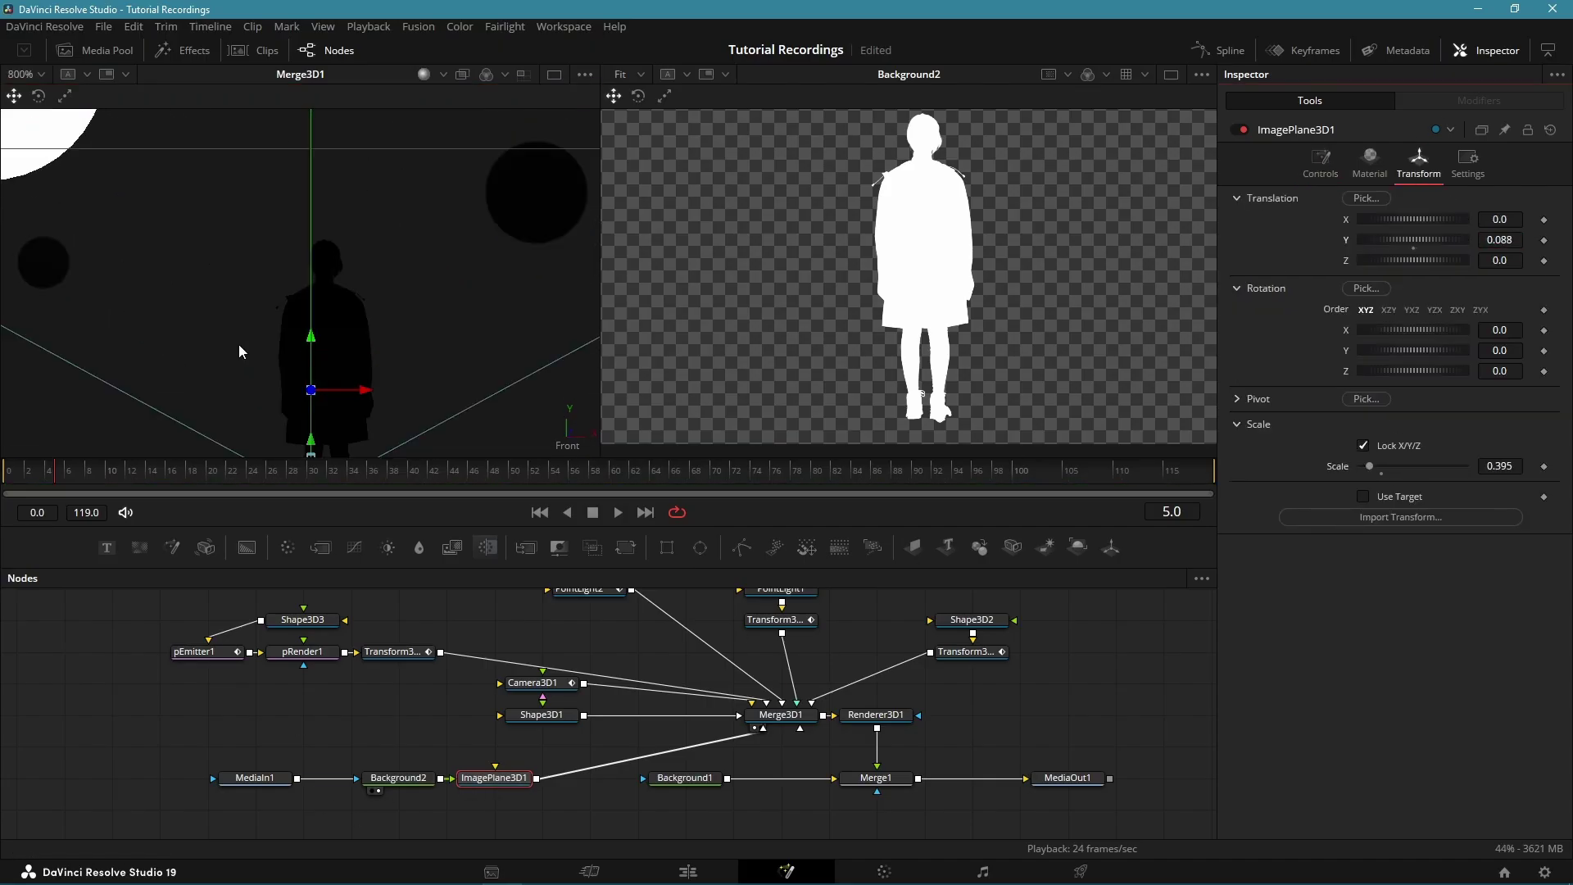
Turn off the 3D viewer's lighting and stand the figure on the pillar with scale 0.107 and Y translation 0.03.
{"action": "left_click_drag", "start_coordinate": [238, 349], "coordinate": [241, 273]}
{"action": "left_click_drag", "start_coordinate": [1369, 466], "coordinate": [1365, 466]}
{"action": "left_click_drag", "start_coordinate": [1414, 240], "coordinate": [1375, 240]}
{"action": "scroll", "coordinate": [339, 333], "scroll_direction": "up", "scroll_amount": 3}
{"action": "mouse_move", "coordinate": [339, 334]}
{"action": "left_mouse_down"}
{"action": "mouse_move", "coordinate": [395, 140]}
{"action": "mouse_move", "coordinate": [395, 174]}
{"action": "left_mouse_up"}
{"action": "left_click", "coordinate": [443, 75]}
{"action": "left_click", "coordinate": [457, 121]}
{"action": "left_click_drag", "start_coordinate": [1415, 240], "coordinate": [1418, 240]}
{"action": "scroll", "coordinate": [474, 354], "scroll_direction": "down", "scroll_amount": 2}
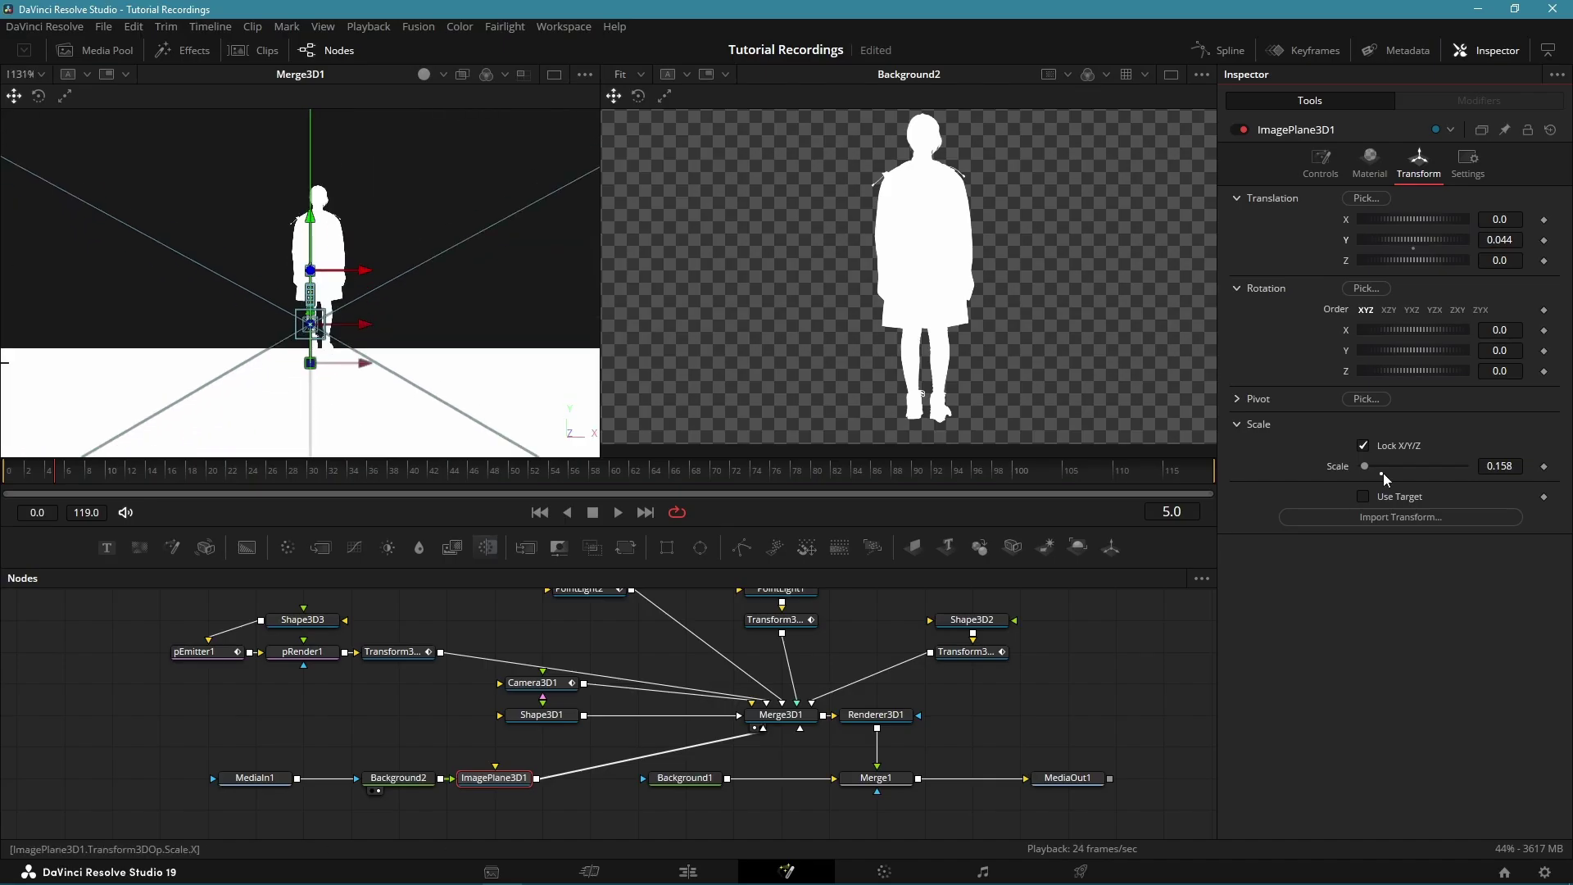
{"action": "left_click_drag", "start_coordinate": [1521, 462], "coordinate": [1509, 457]}
{"action": "scroll", "coordinate": [373, 340], "scroll_direction": "down", "scroll_amount": 3}
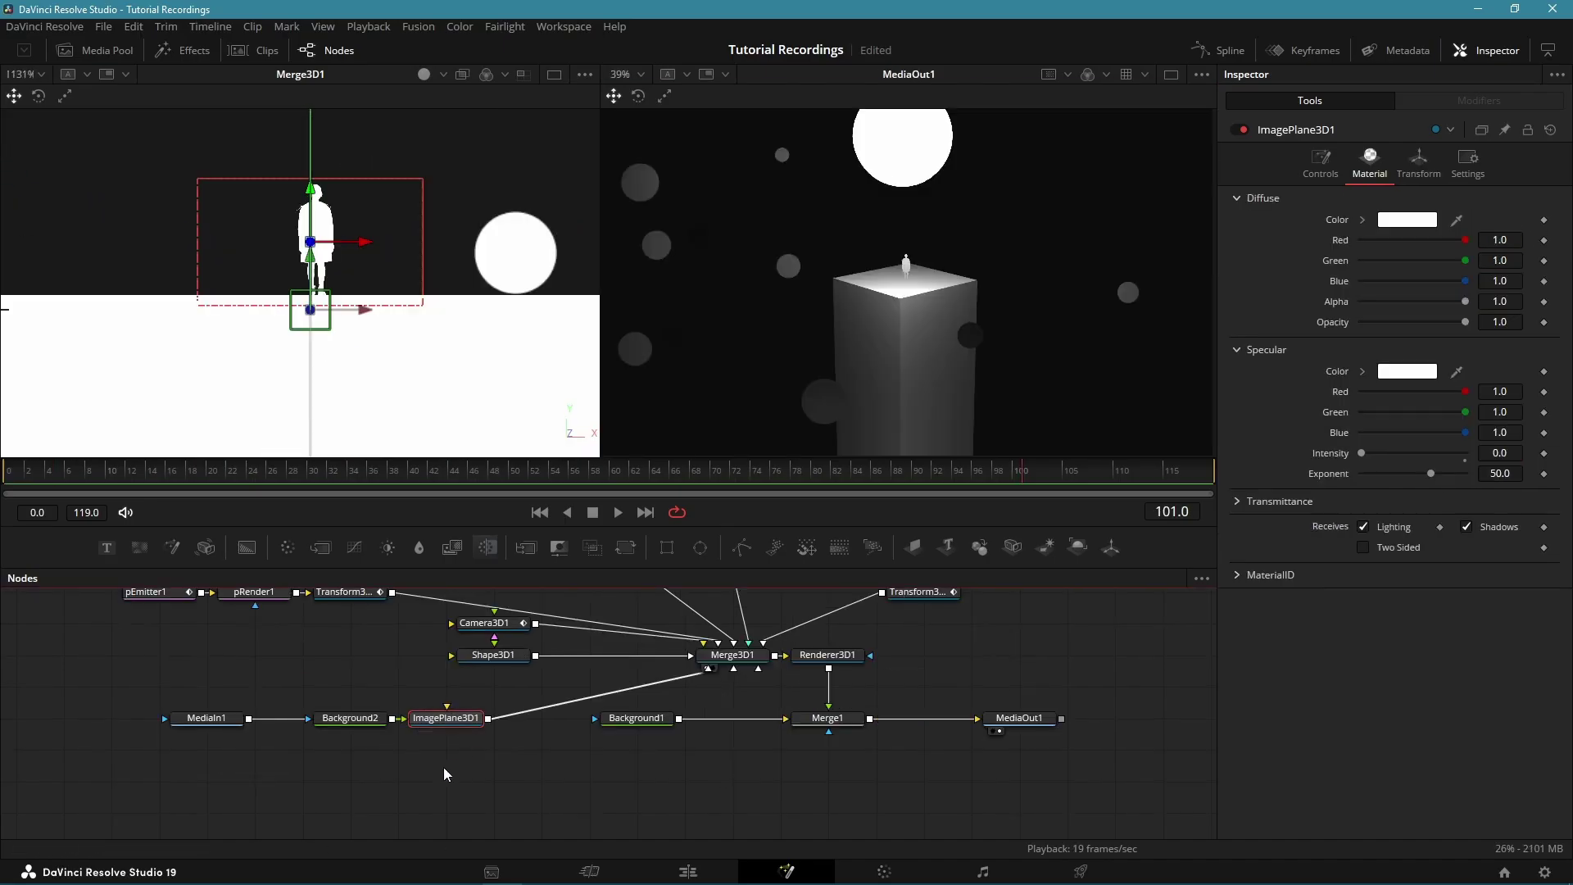
Paste a copy of ImagePlane3D1 fed by Background2, with black diffuse color and received lighting turned off.
{"action": "key", "text": "ctrl+c"}
{"action": "key", "text": "ctrl+v"}
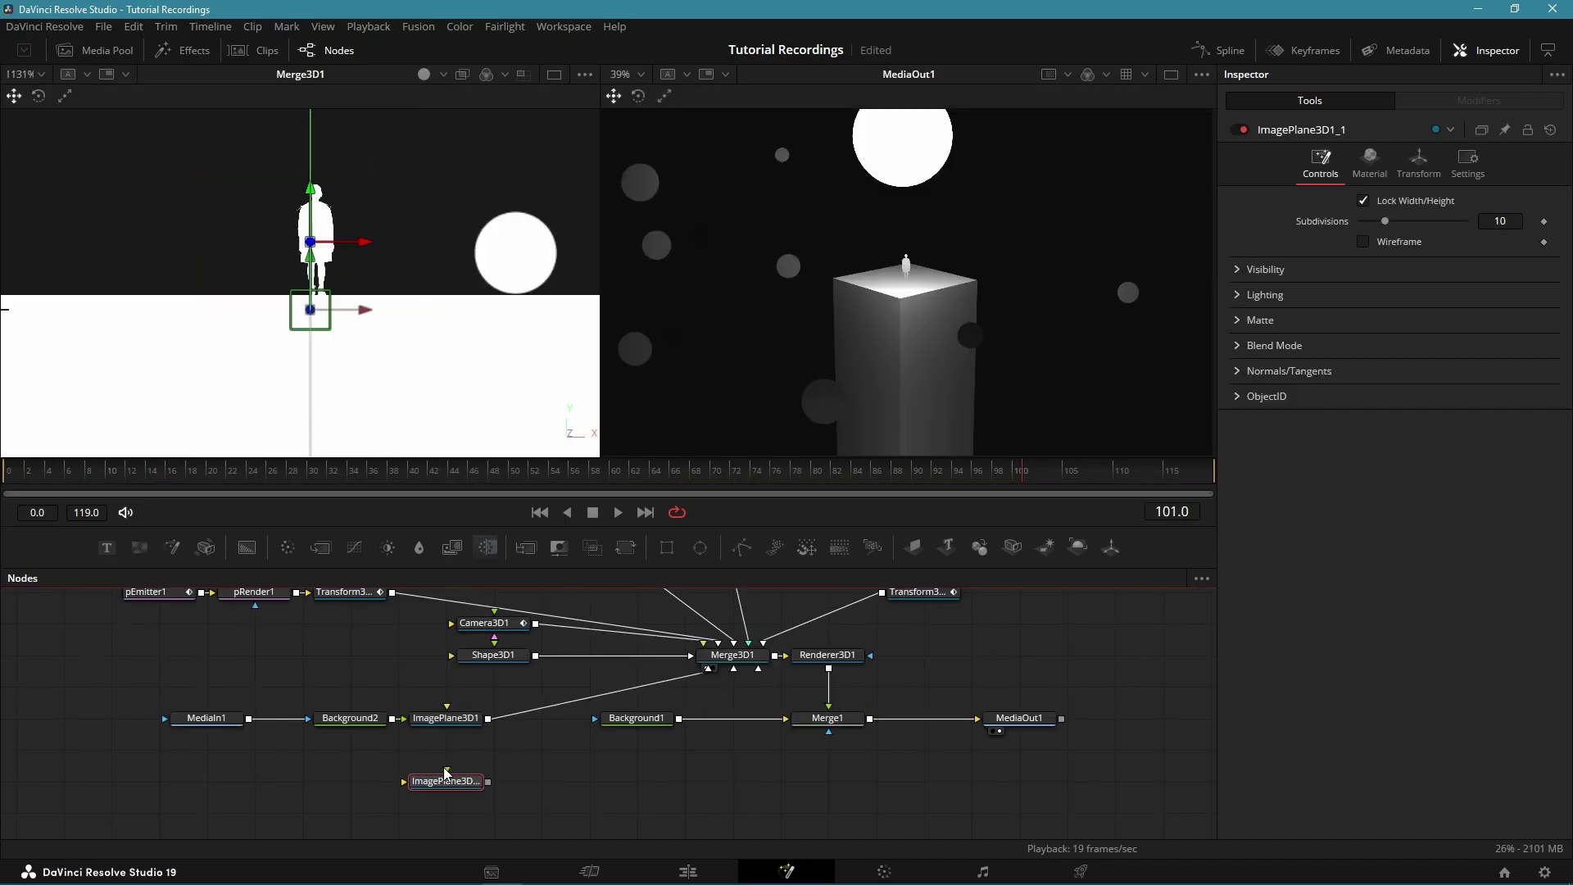
{"action": "left_click", "coordinate": [1376, 163]}
{"action": "left_click", "coordinate": [1406, 220]}
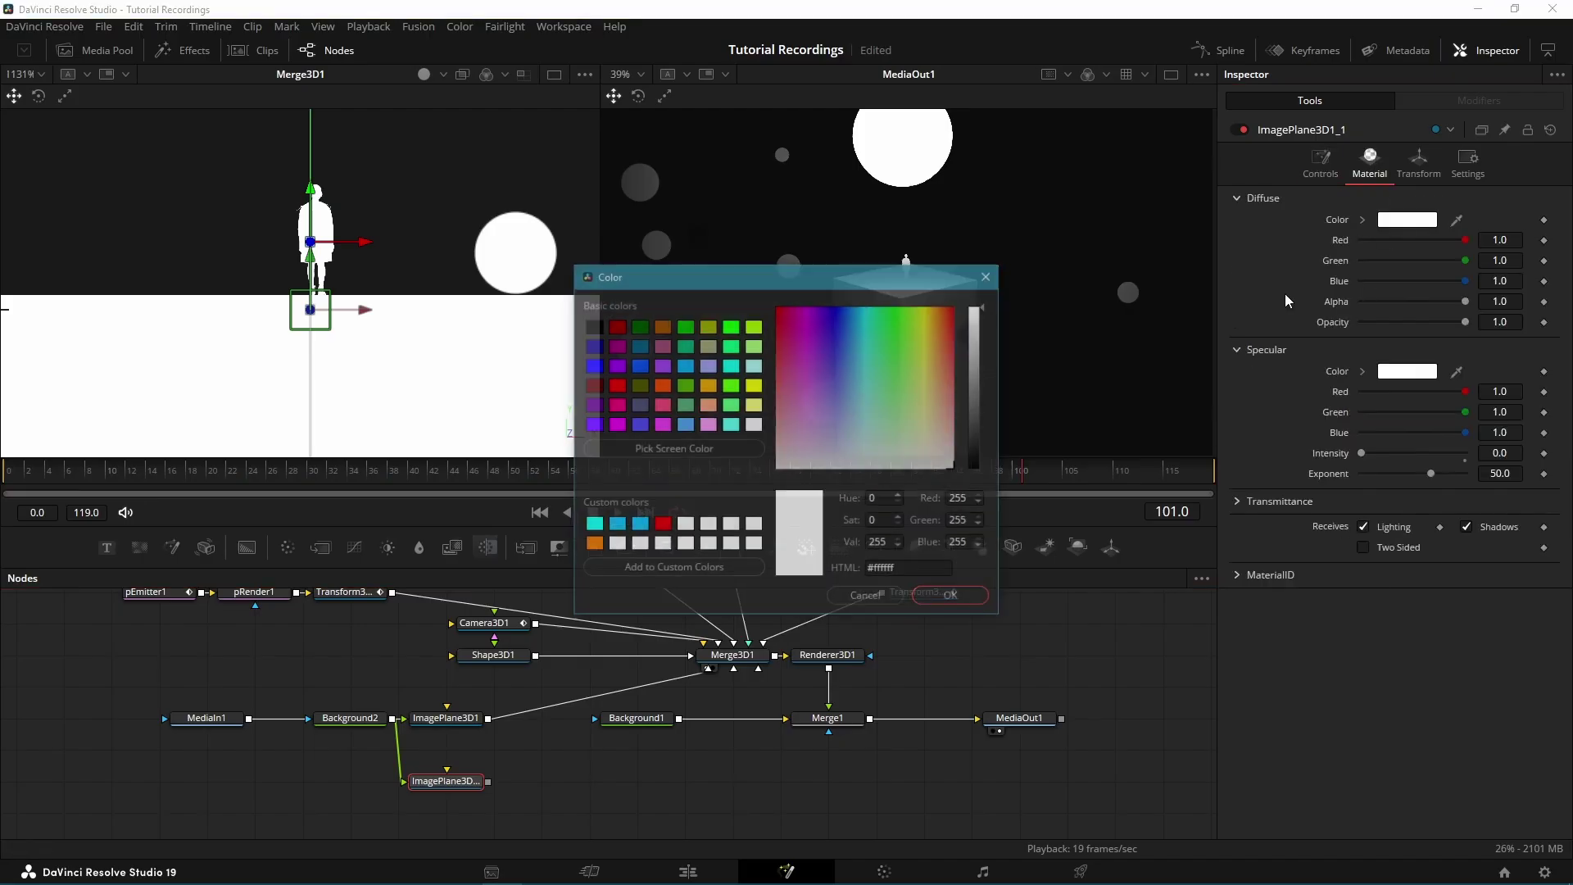
{"action": "left_click_drag", "start_coordinate": [977, 344], "coordinate": [973, 565]}
{"action": "left_click", "coordinate": [952, 596]}
{"action": "left_click", "coordinate": [1362, 527]}
Connect ImagePlane3D1_1 to Merge3D1 and show the 3D scene in Perspective with the viewer lighting on.
{"action": "left_click_drag", "start_coordinate": [488, 781], "coordinate": [733, 668]}
{"action": "right_click", "coordinate": [547, 440]}
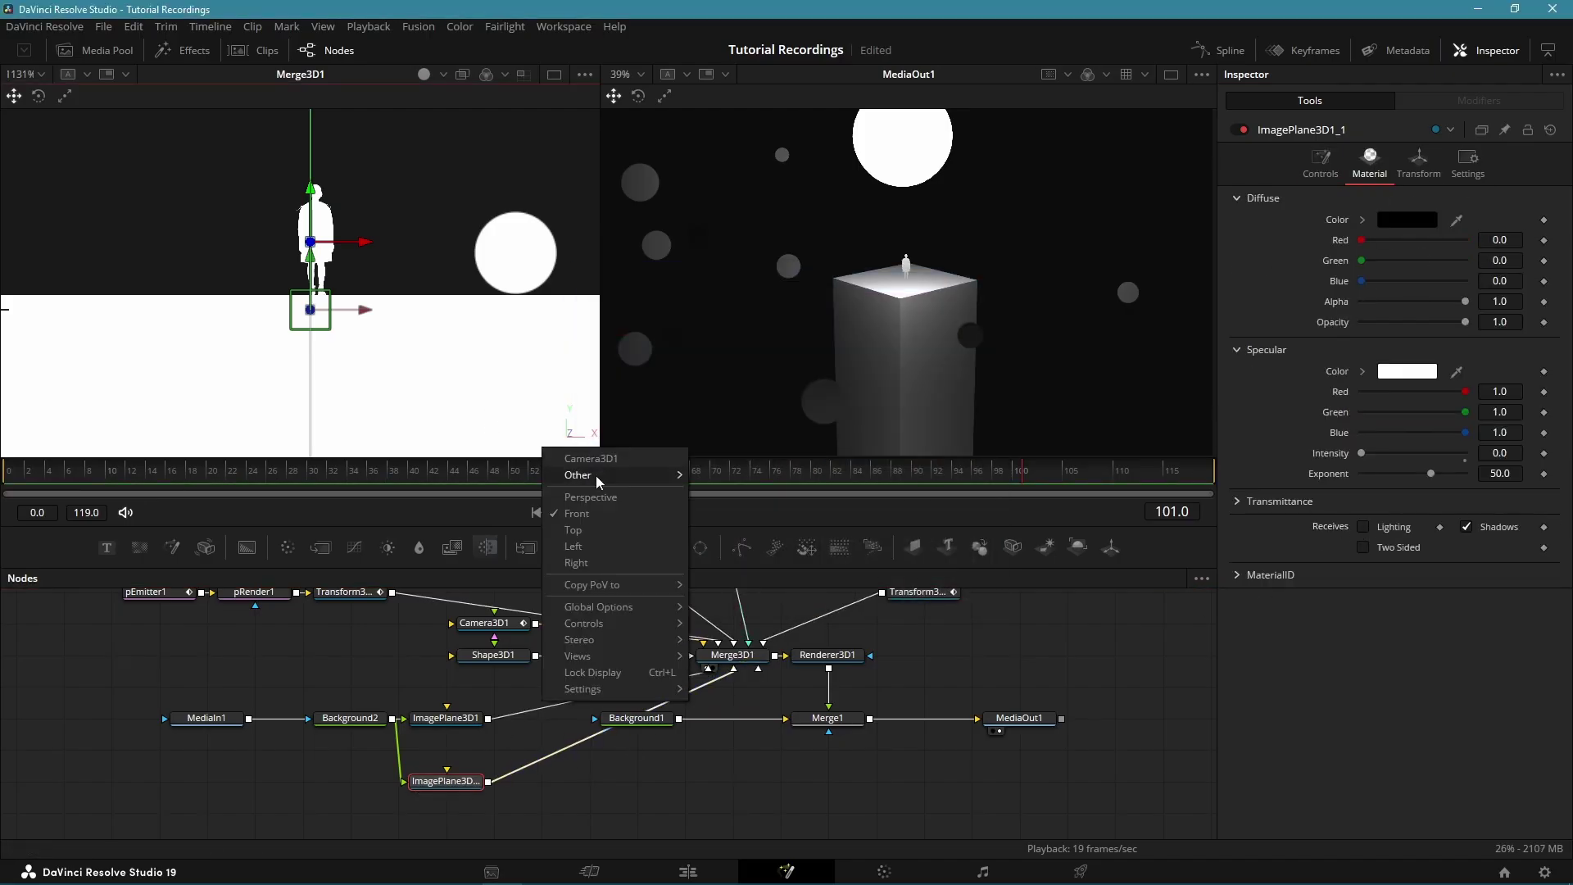
{"action": "left_click", "coordinate": [634, 485]}
{"action": "left_click", "coordinate": [447, 74]}
{"action": "left_click", "coordinate": [461, 141]}
{"action": "left_click_drag", "start_coordinate": [536, 332], "coordinate": [379, 329]}
Lay ImagePlane3D1_1 flat as the figure's shadow: rotation X -90 and Y 90, translation X -0.02228 and Y 0.007768, and check the playback.
{"action": "left_click", "coordinate": [1420, 163]}
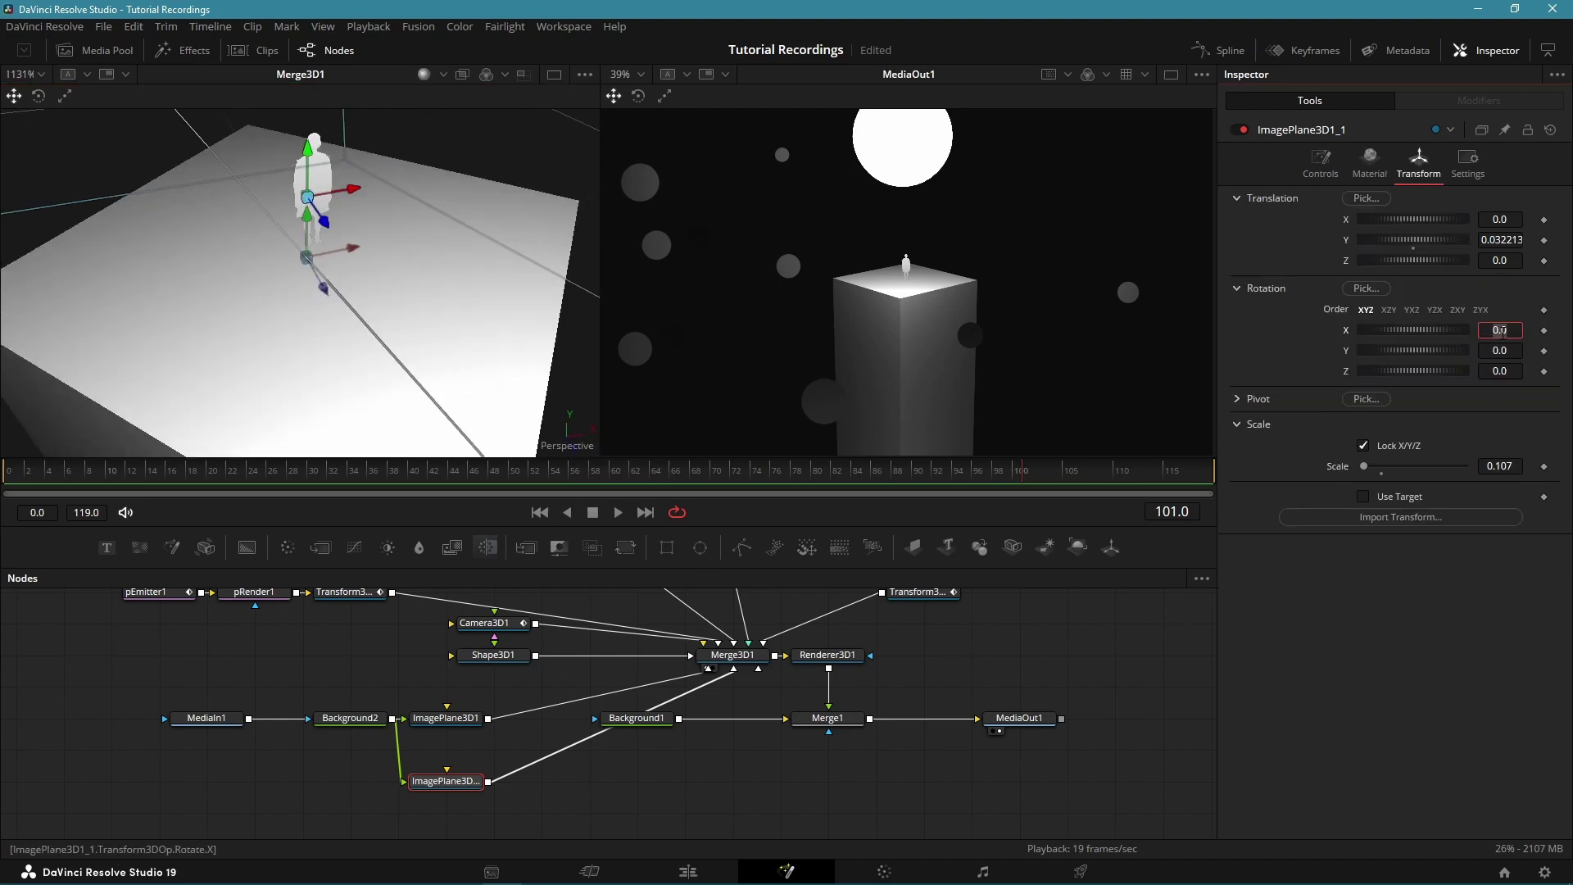
{"action": "type", "text": "-90"}
{"action": "key", "text": "Return"}
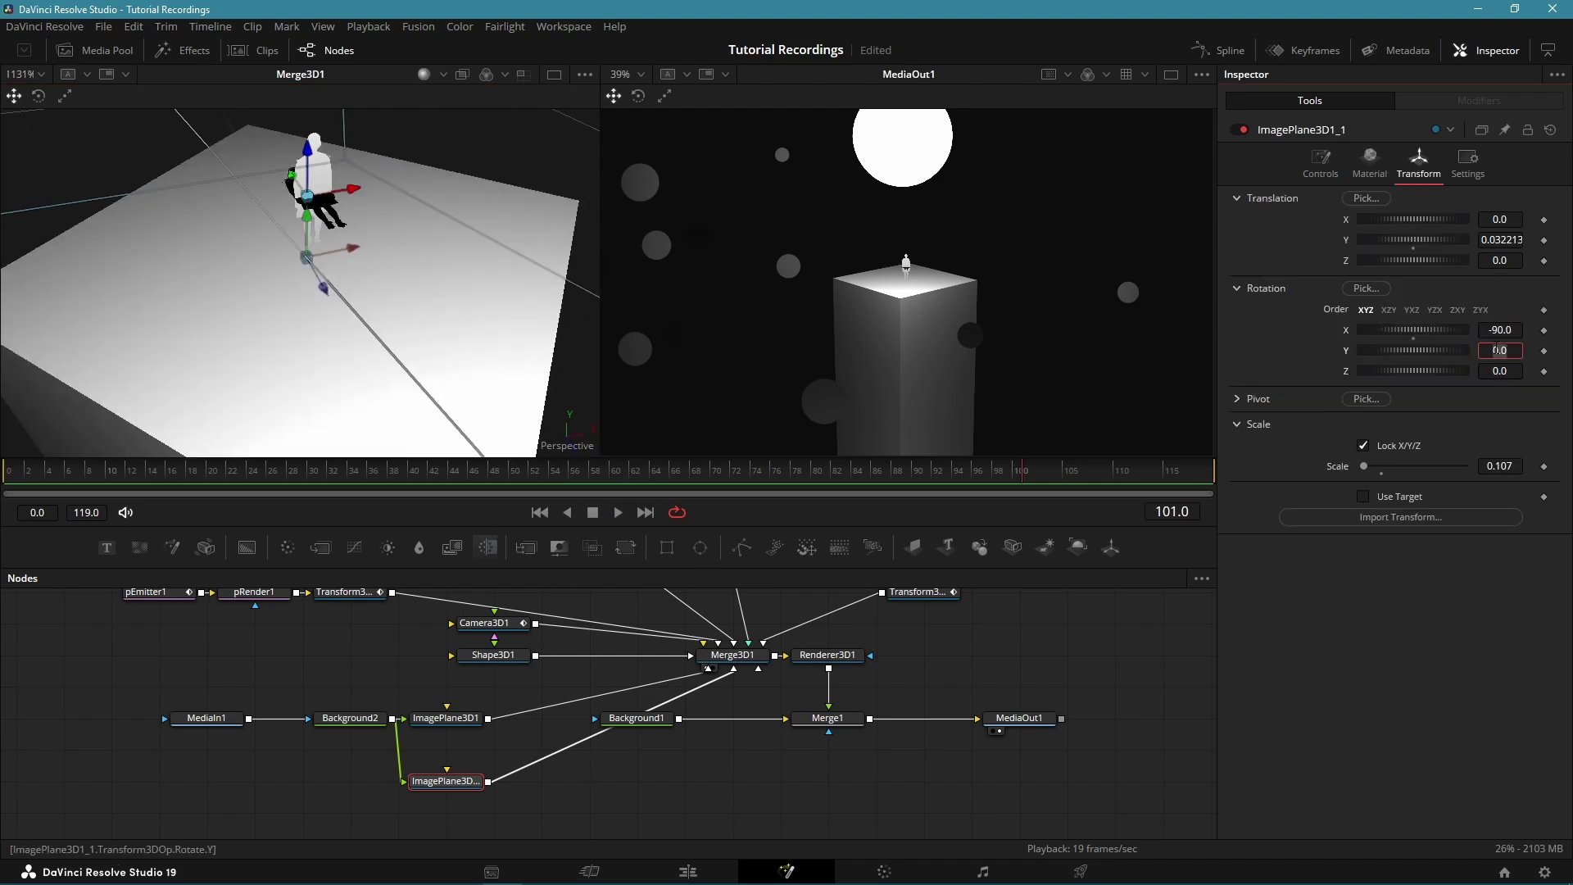
{"action": "type", "text": "90"}
{"action": "key", "text": "Return"}
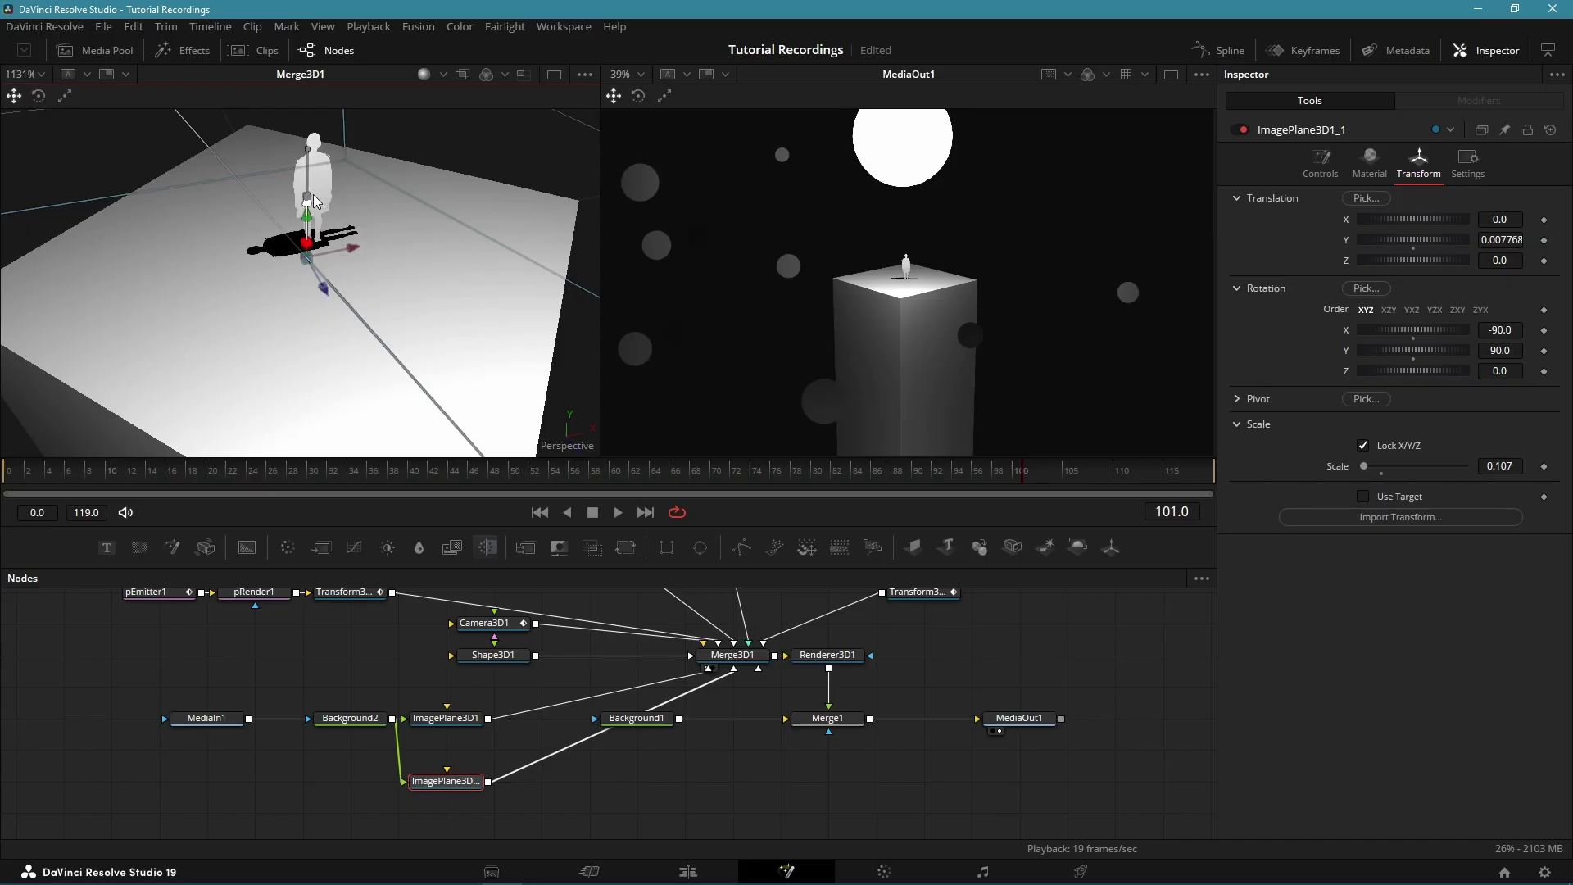
{"action": "left_click_drag", "start_coordinate": [314, 201], "coordinate": [211, 264]}
{"action": "key", "text": "space"}
{"action": "key", "text": "space"}
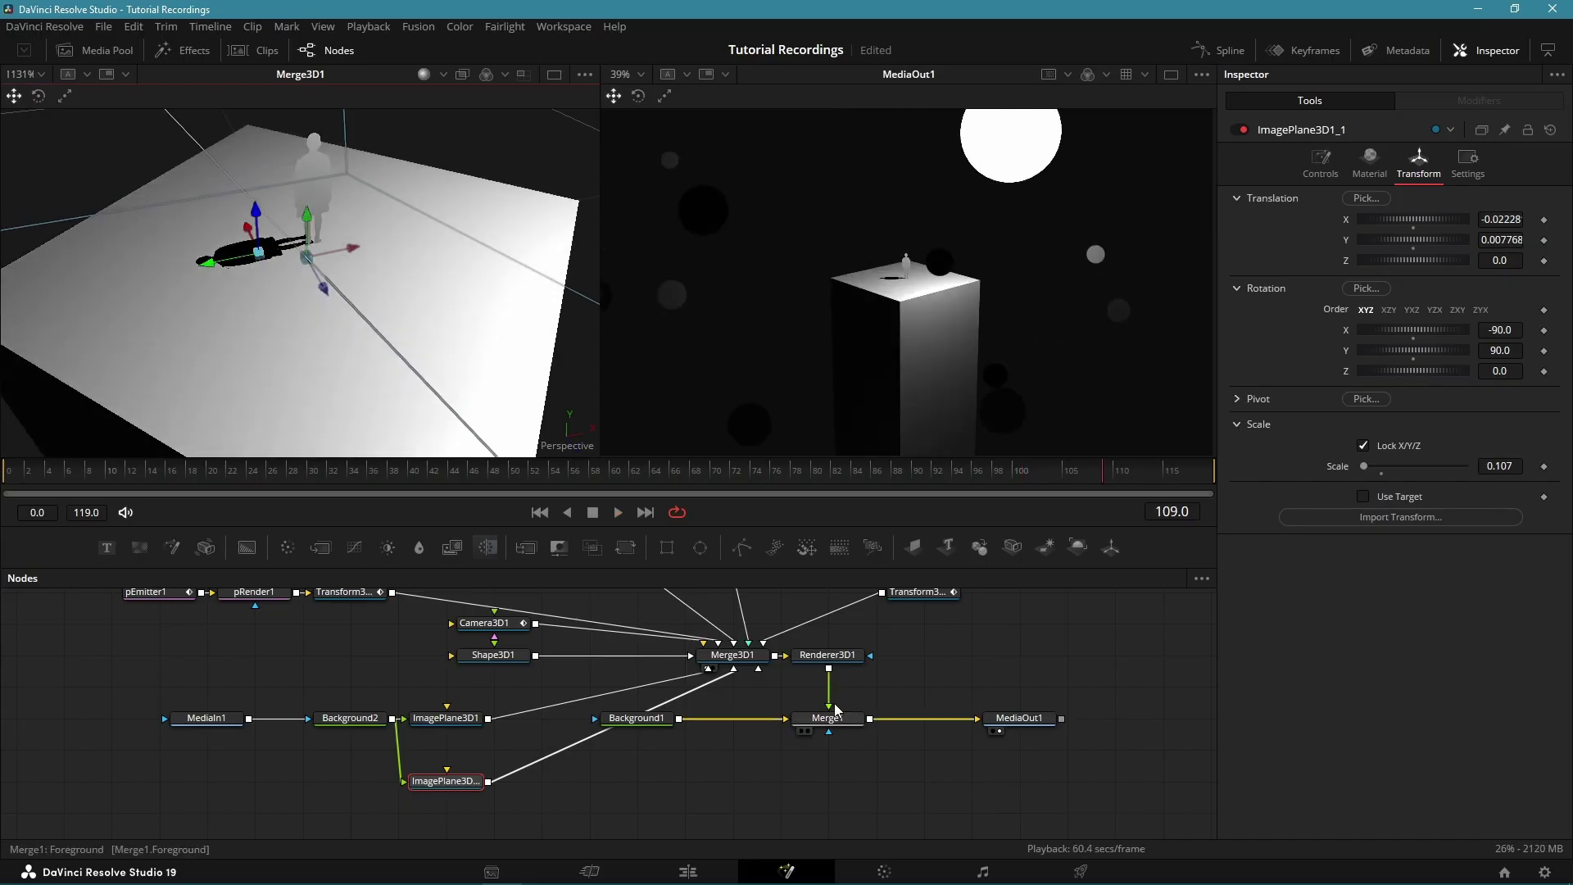
Paste a copy of the animated Transform3D1_2 node between ImagePlane3D1_1 and Merge3D1.
{"action": "left_click_drag", "start_coordinate": [880, 678], "coordinate": [827, 761]}
{"action": "left_click", "coordinate": [883, 680]}
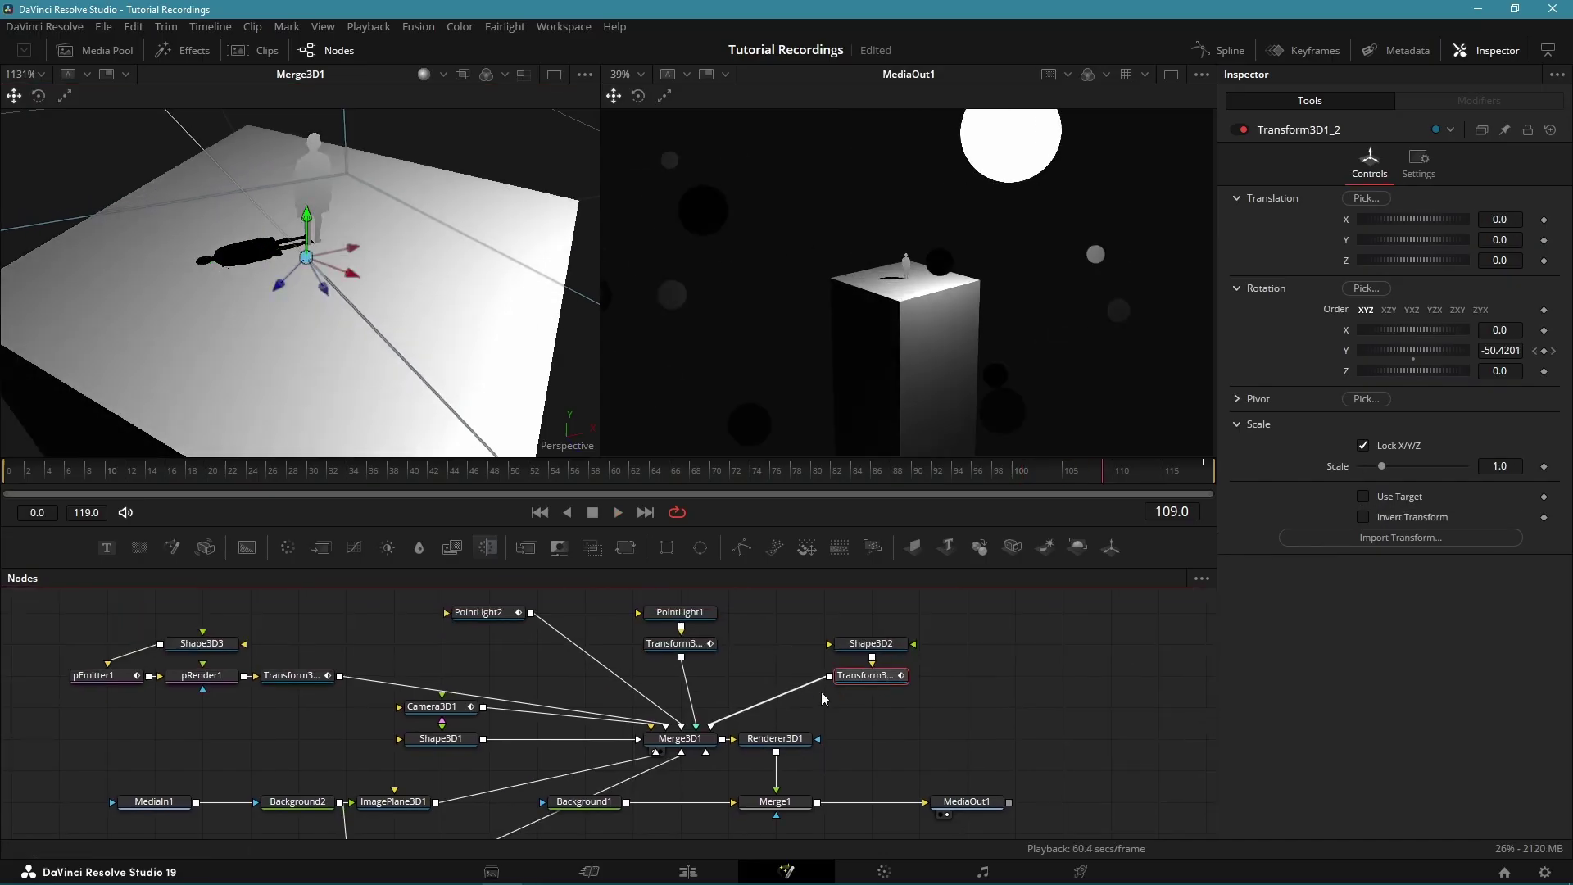
{"action": "left_click_drag", "start_coordinate": [671, 747], "coordinate": [698, 651]}
{"action": "left_click", "coordinate": [434, 773]}
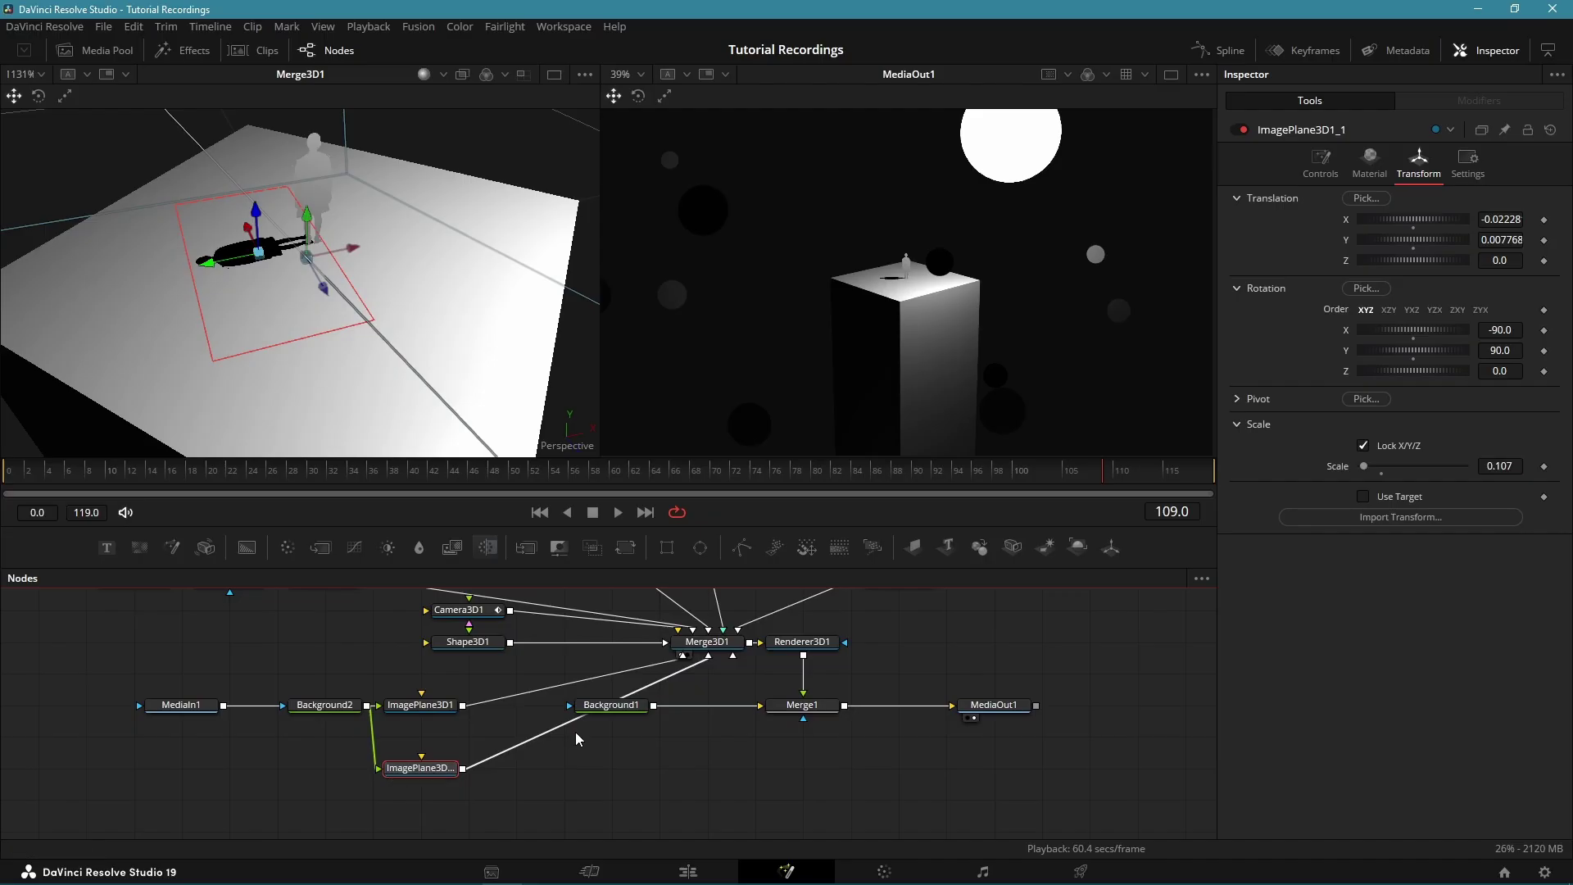
{"action": "key", "text": "ctrl+v"}
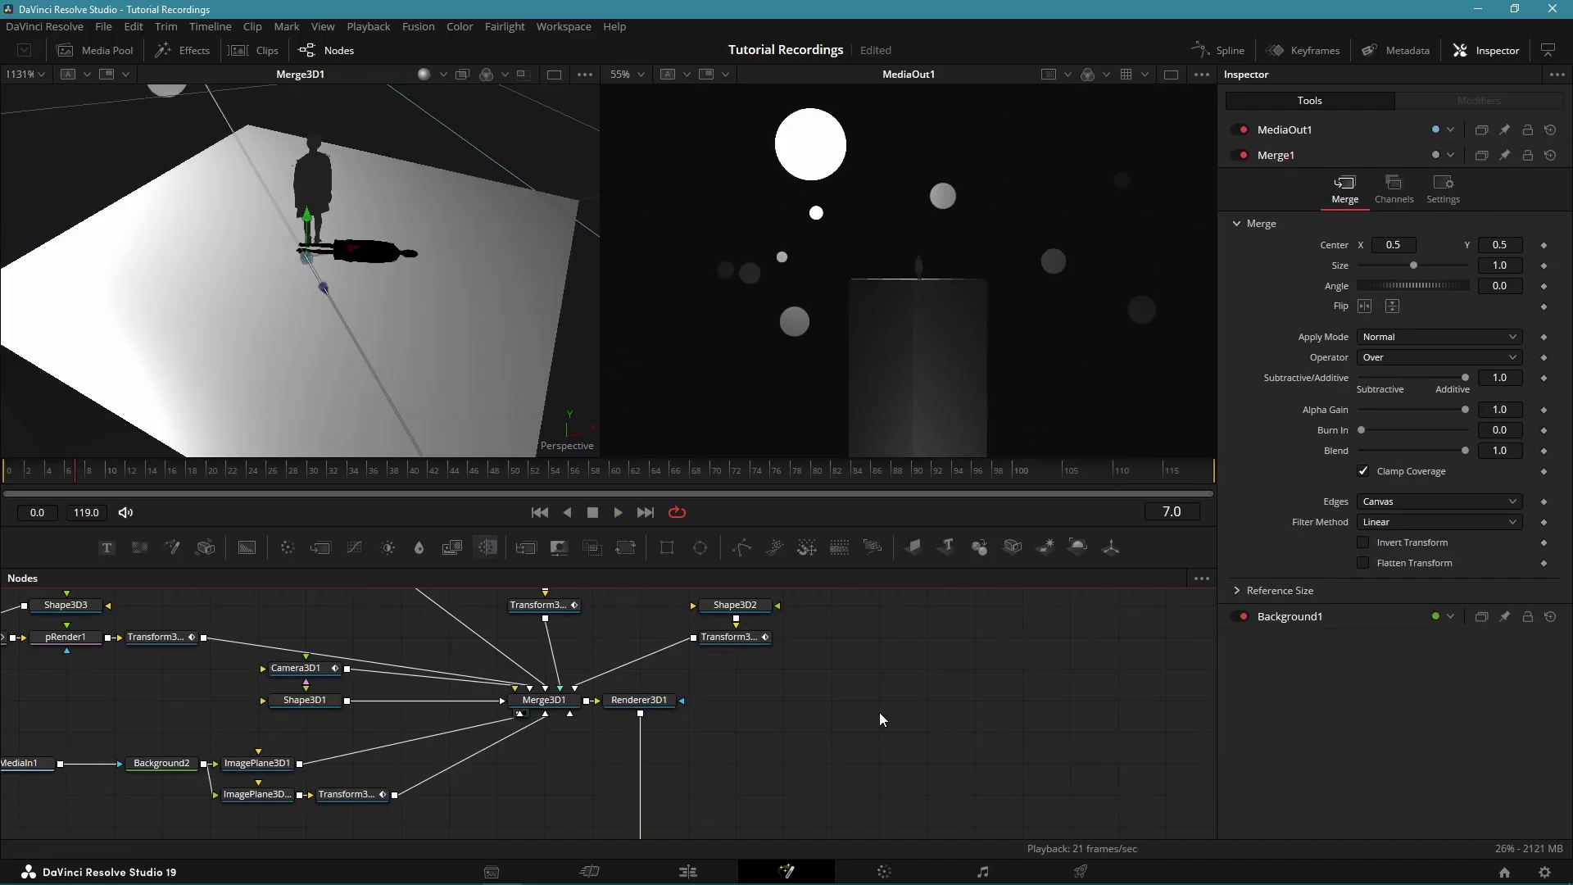
Add a second pEmitter with its own pRender, connect that pRender to Merge3D1, and place Renderer3D1 below Merge3D1.
{"action": "left_click", "coordinate": [625, 797]}
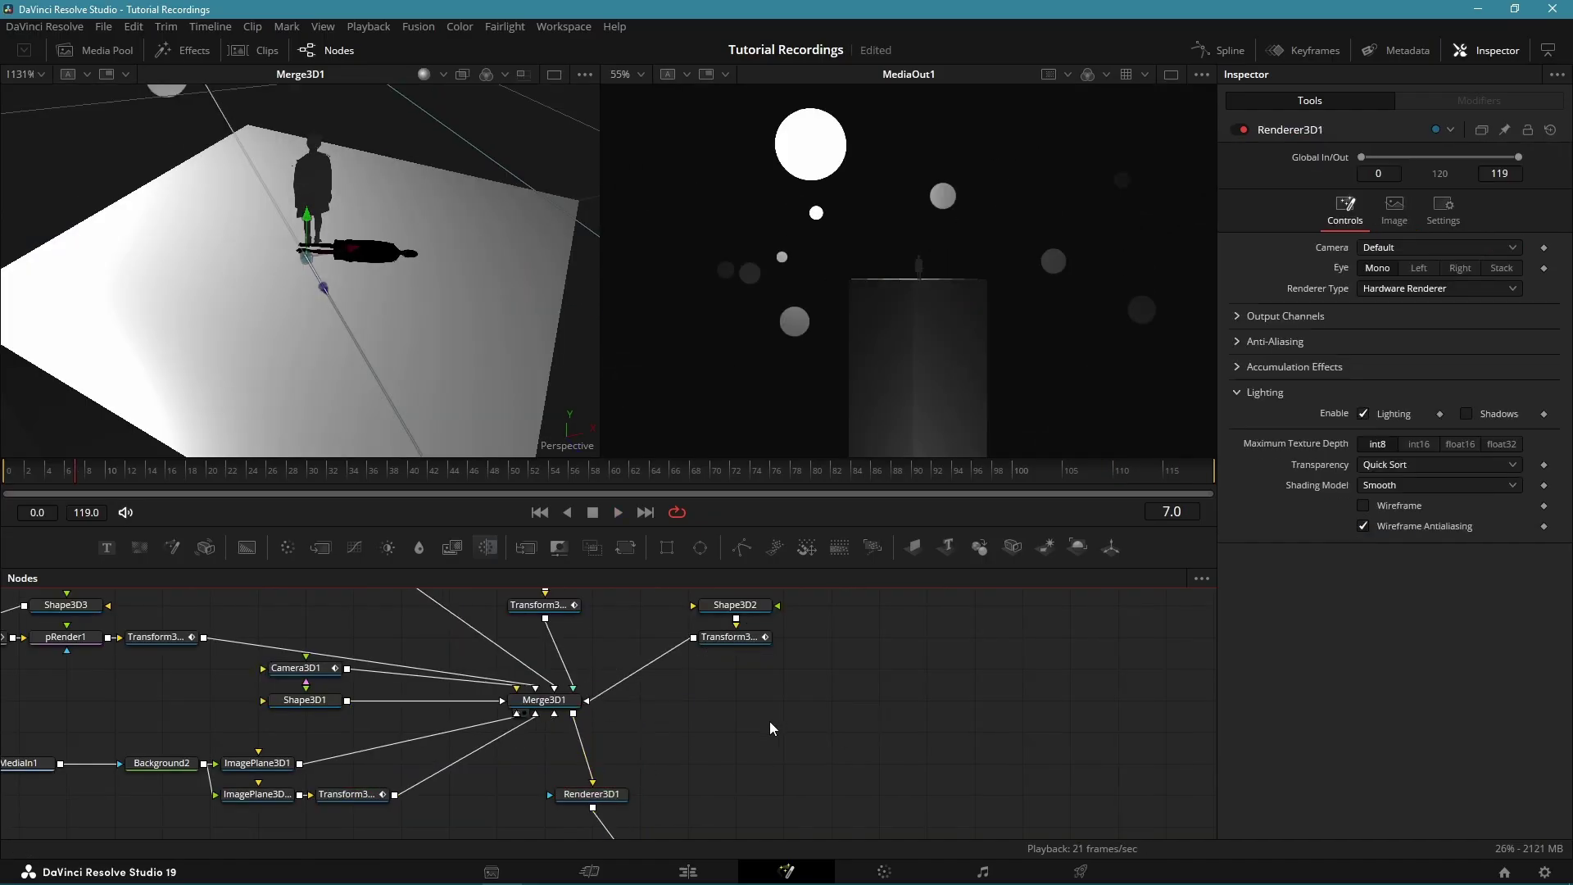
{"action": "key", "text": "shift+space"}
{"action": "type", "text": "pemi"}
{"action": "key", "text": "Return"}
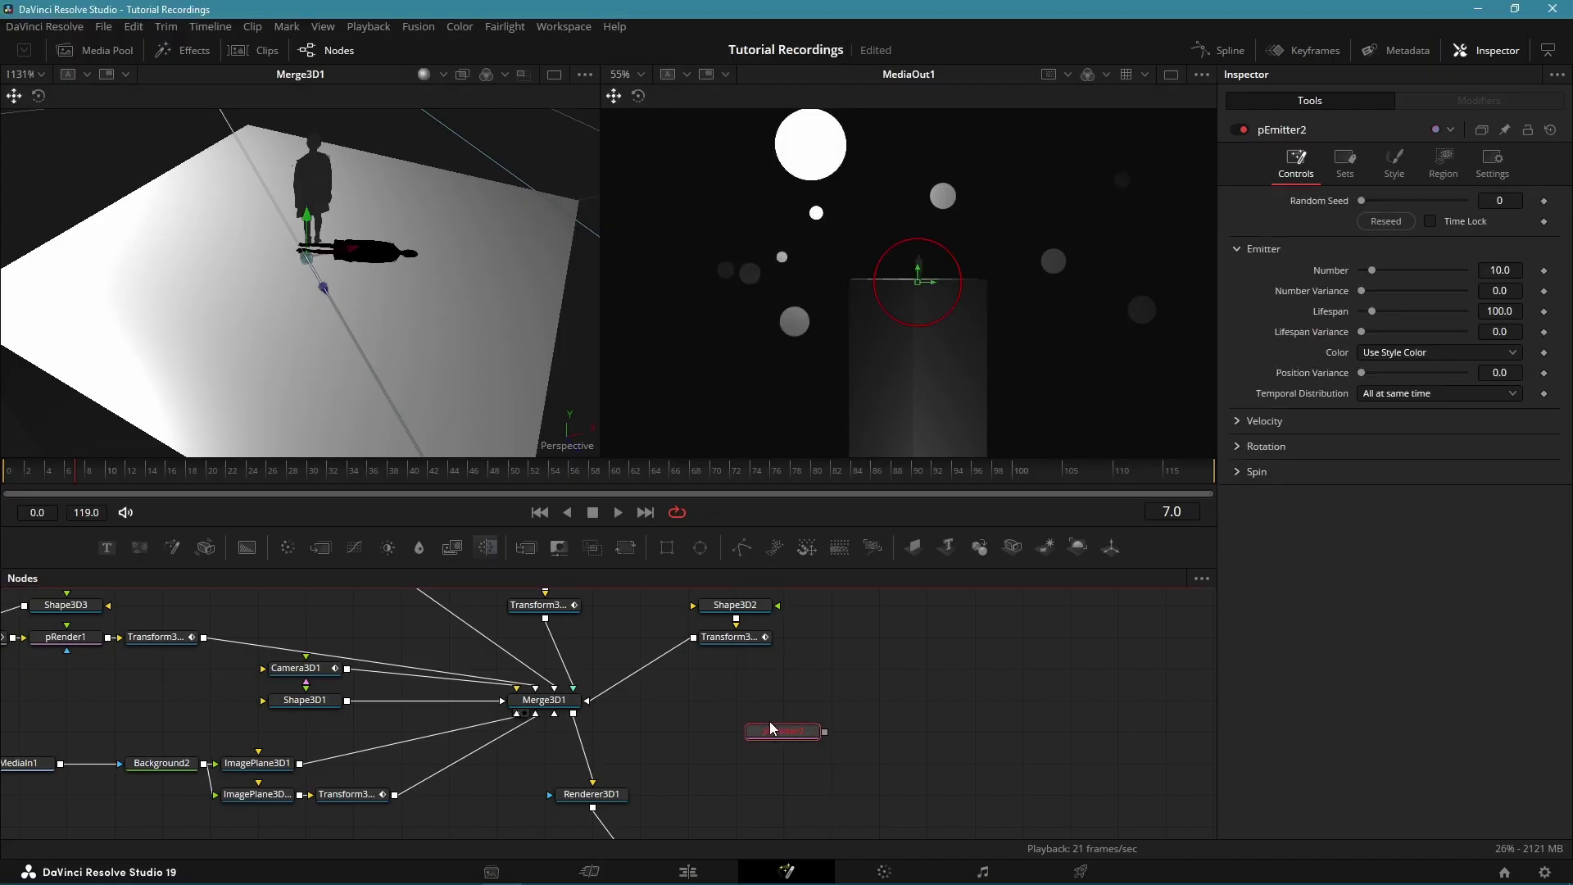
{"action": "key", "text": "shift+space"}
{"action": "type", "text": "pre"}
{"action": "key", "text": "Return"}
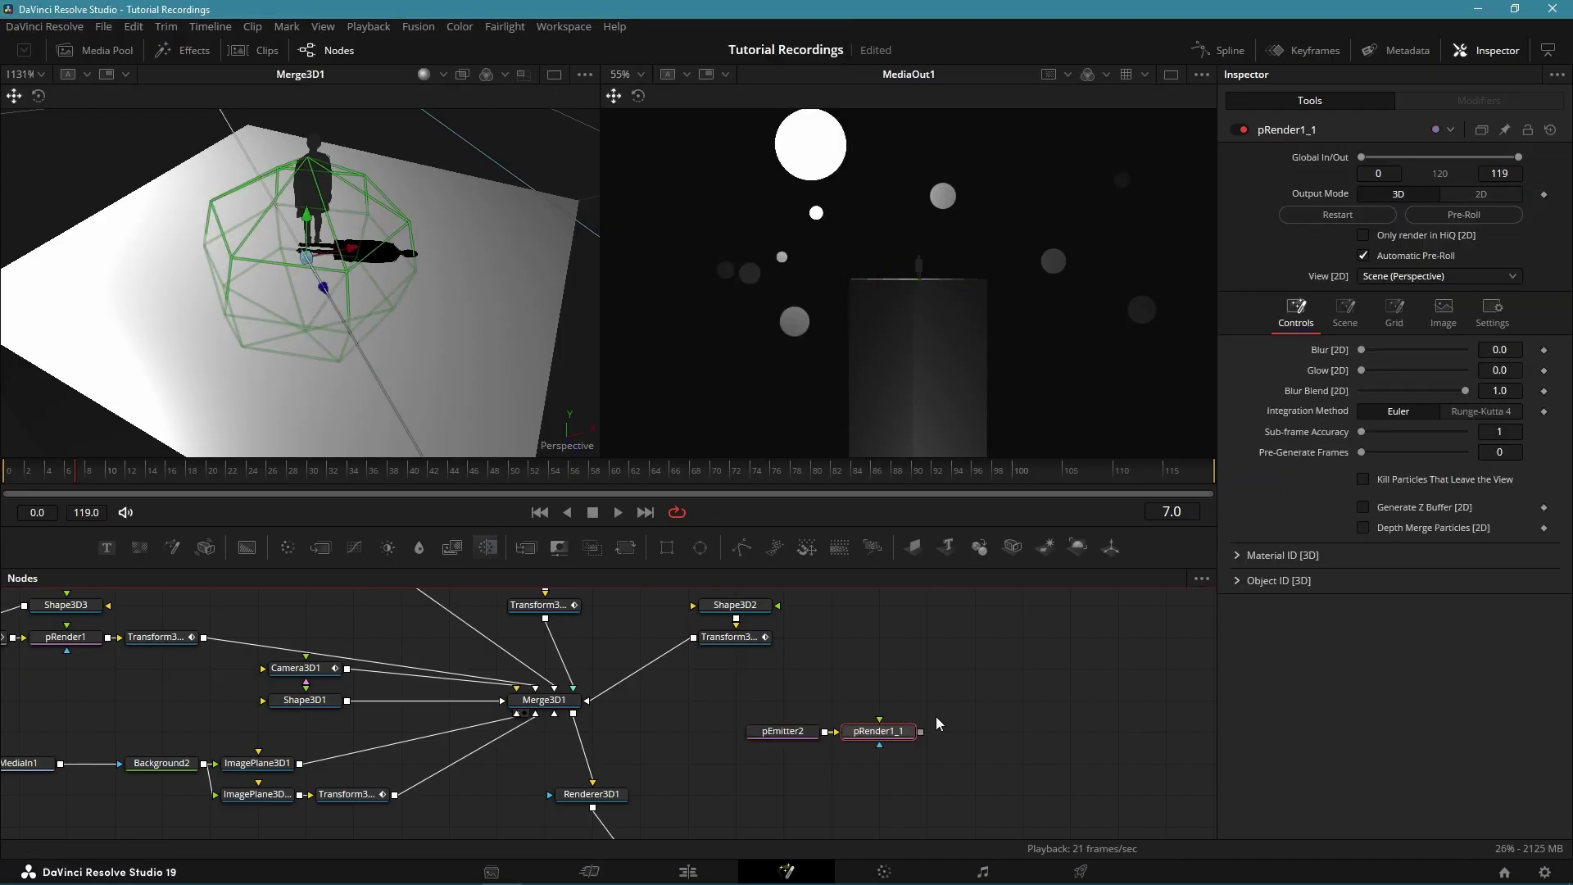
{"action": "left_click_drag", "start_coordinate": [901, 731], "coordinate": [760, 713]}
{"action": "left_click_drag", "start_coordinate": [643, 713], "coordinate": [552, 709]}
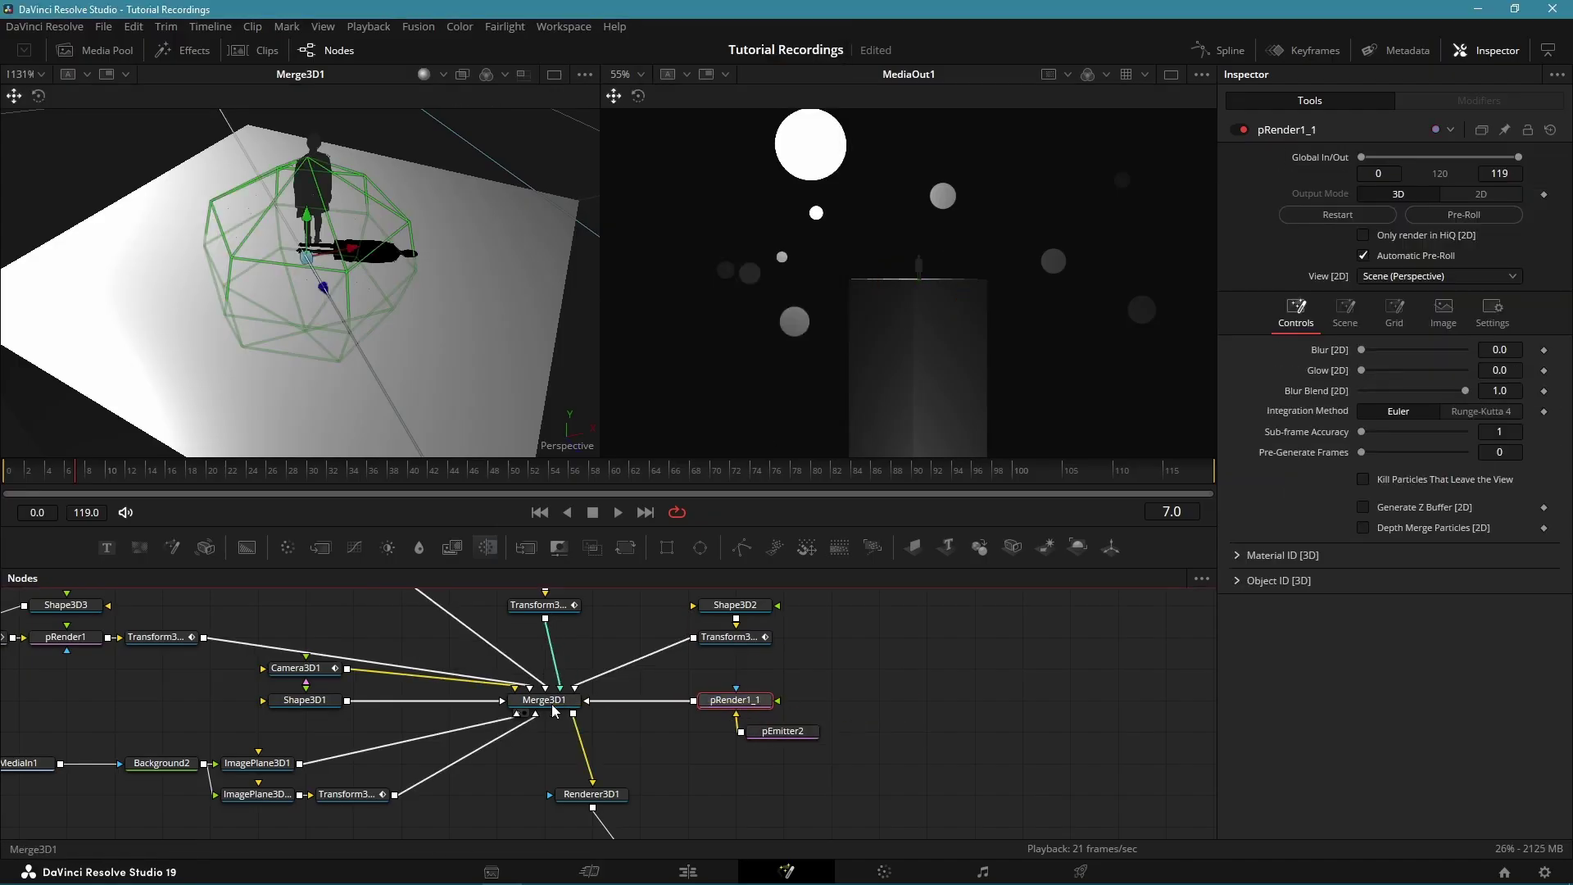
Keyframe pEmitter2's Number at 700 on frame 0 and 0 on frame 1.
{"action": "left_click", "coordinate": [783, 735]}
{"action": "left_click", "coordinate": [4, 479]}
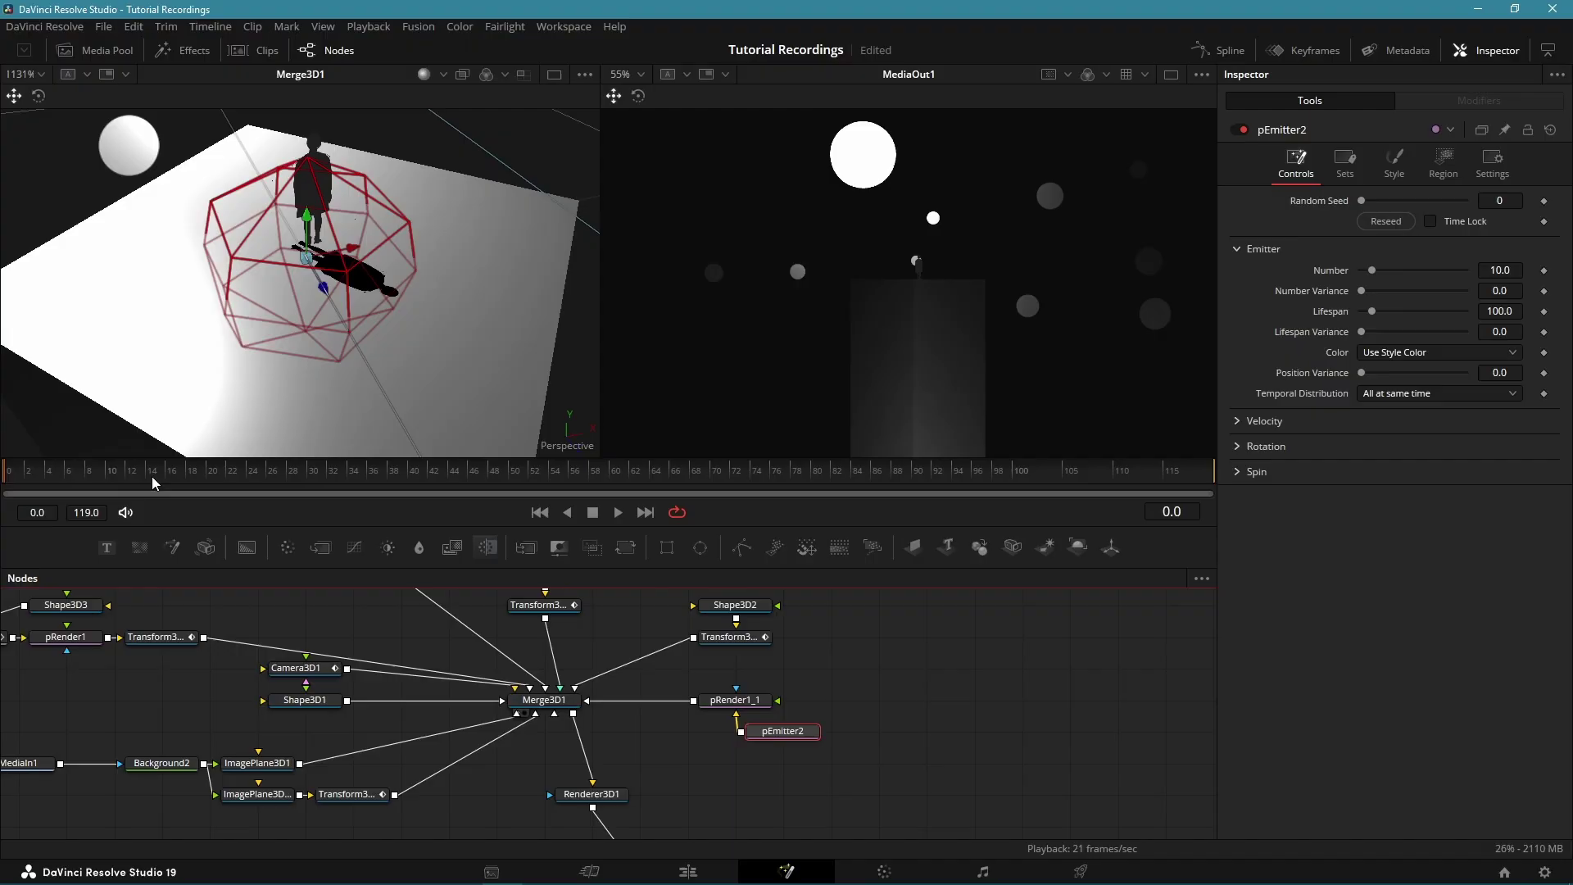
{"action": "left_click", "coordinate": [1543, 270]}
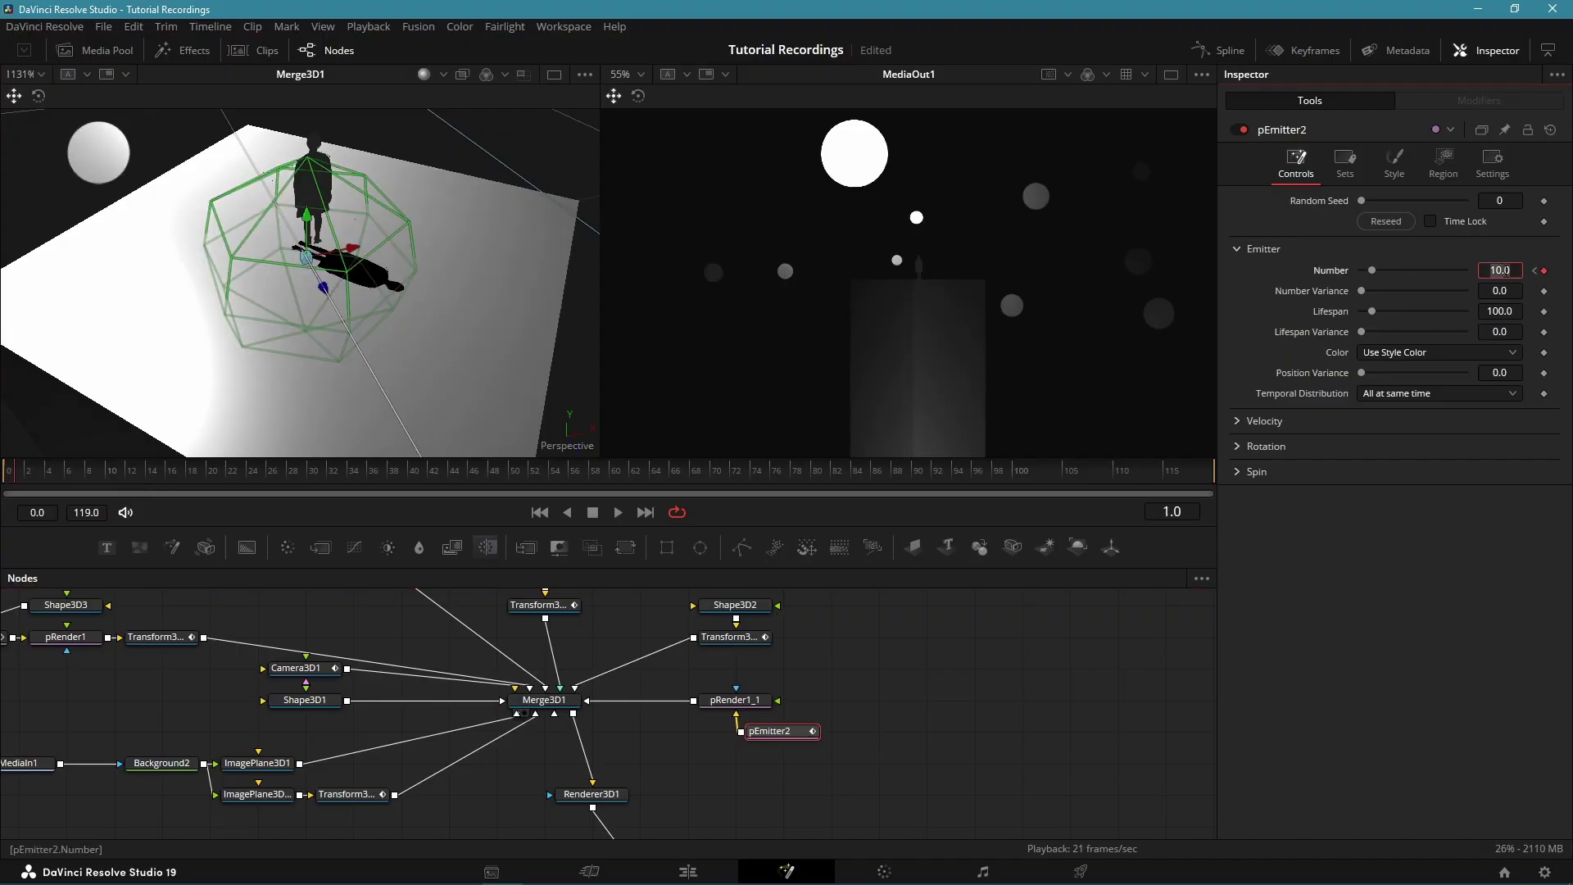
{"action": "type", "text": "0"}
{"action": "key", "text": "Return"}
{"action": "left_click", "coordinate": [1535, 271]}
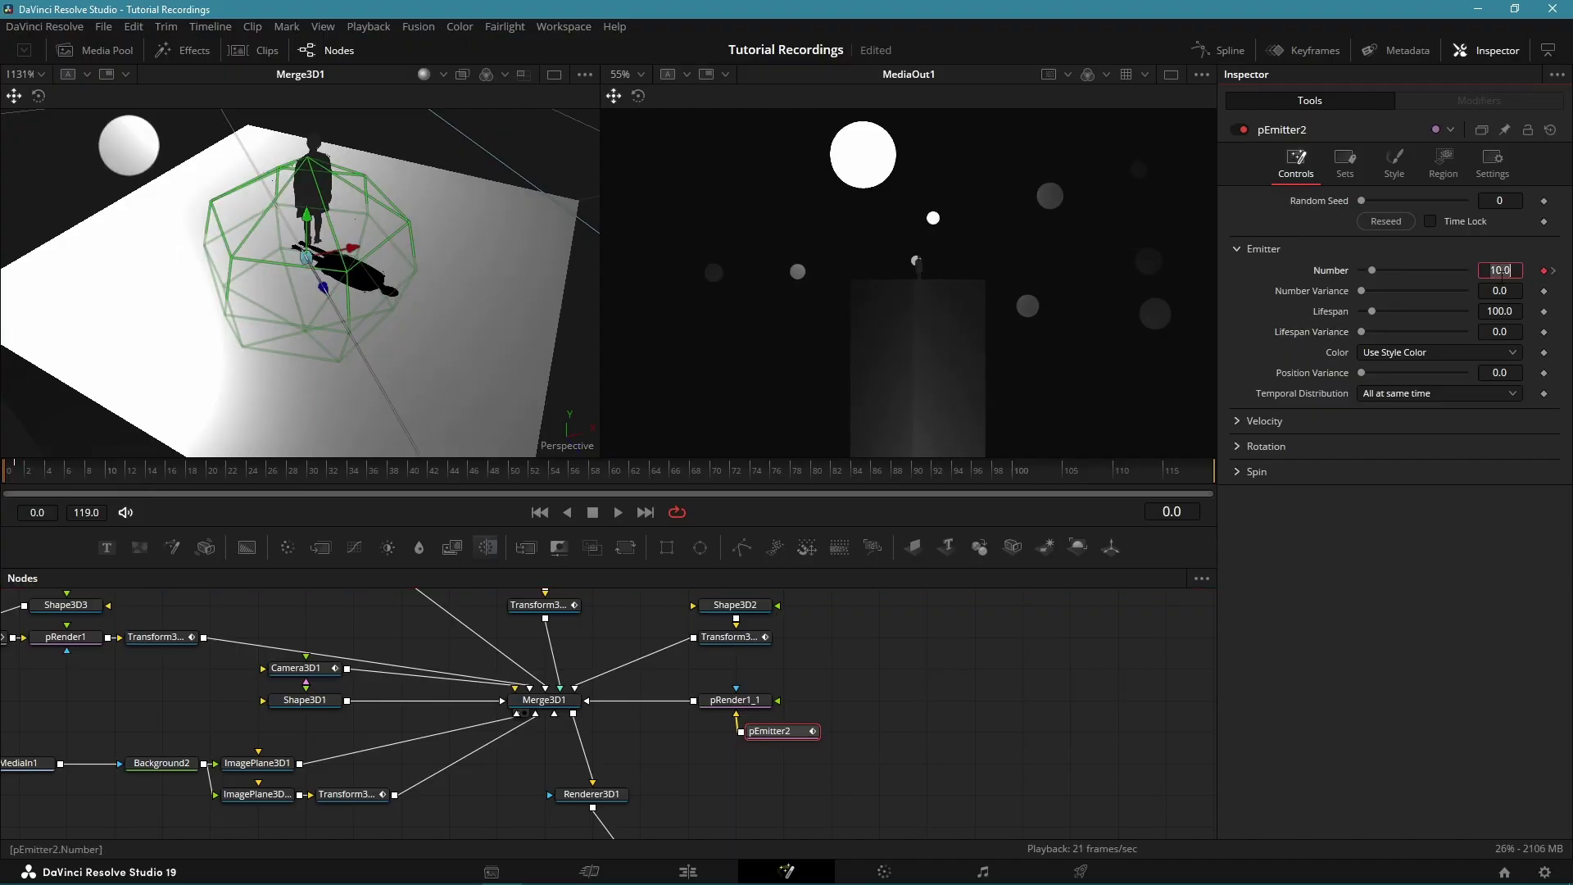
{"action": "type", "text": "700"}
{"action": "key", "text": "Return"}
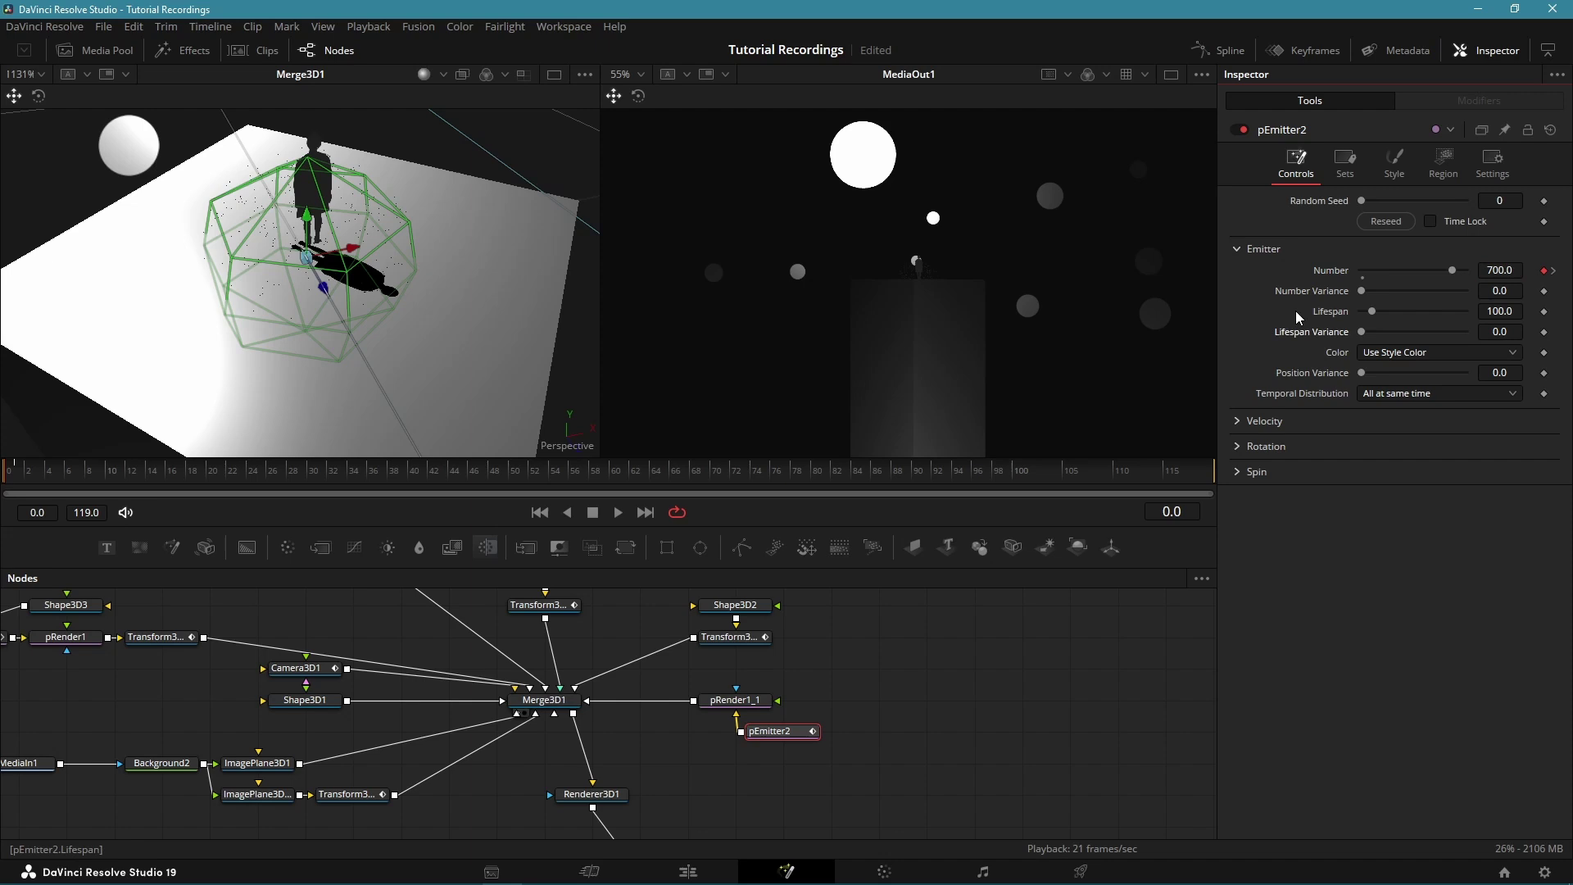
Enlarge pEmitter2's sphere region to size 4 and check how it surrounds the scene.
{"action": "left_click", "coordinate": [1396, 168]}
{"action": "left_click", "coordinate": [1447, 167]}
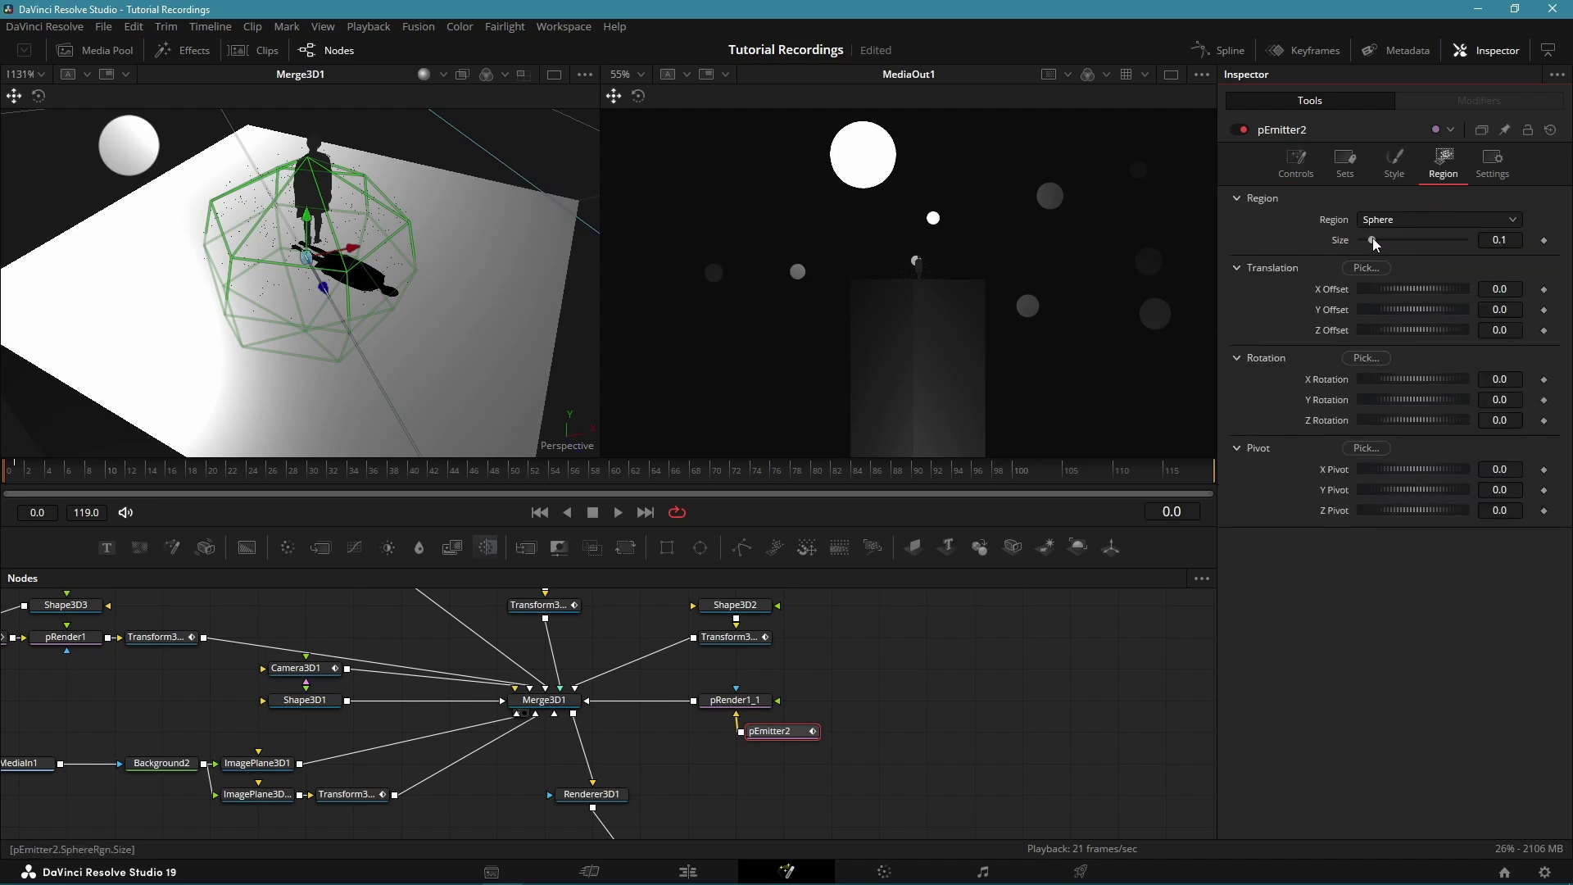
{"action": "left_click_drag", "start_coordinate": [1373, 240], "coordinate": [1499, 246]}
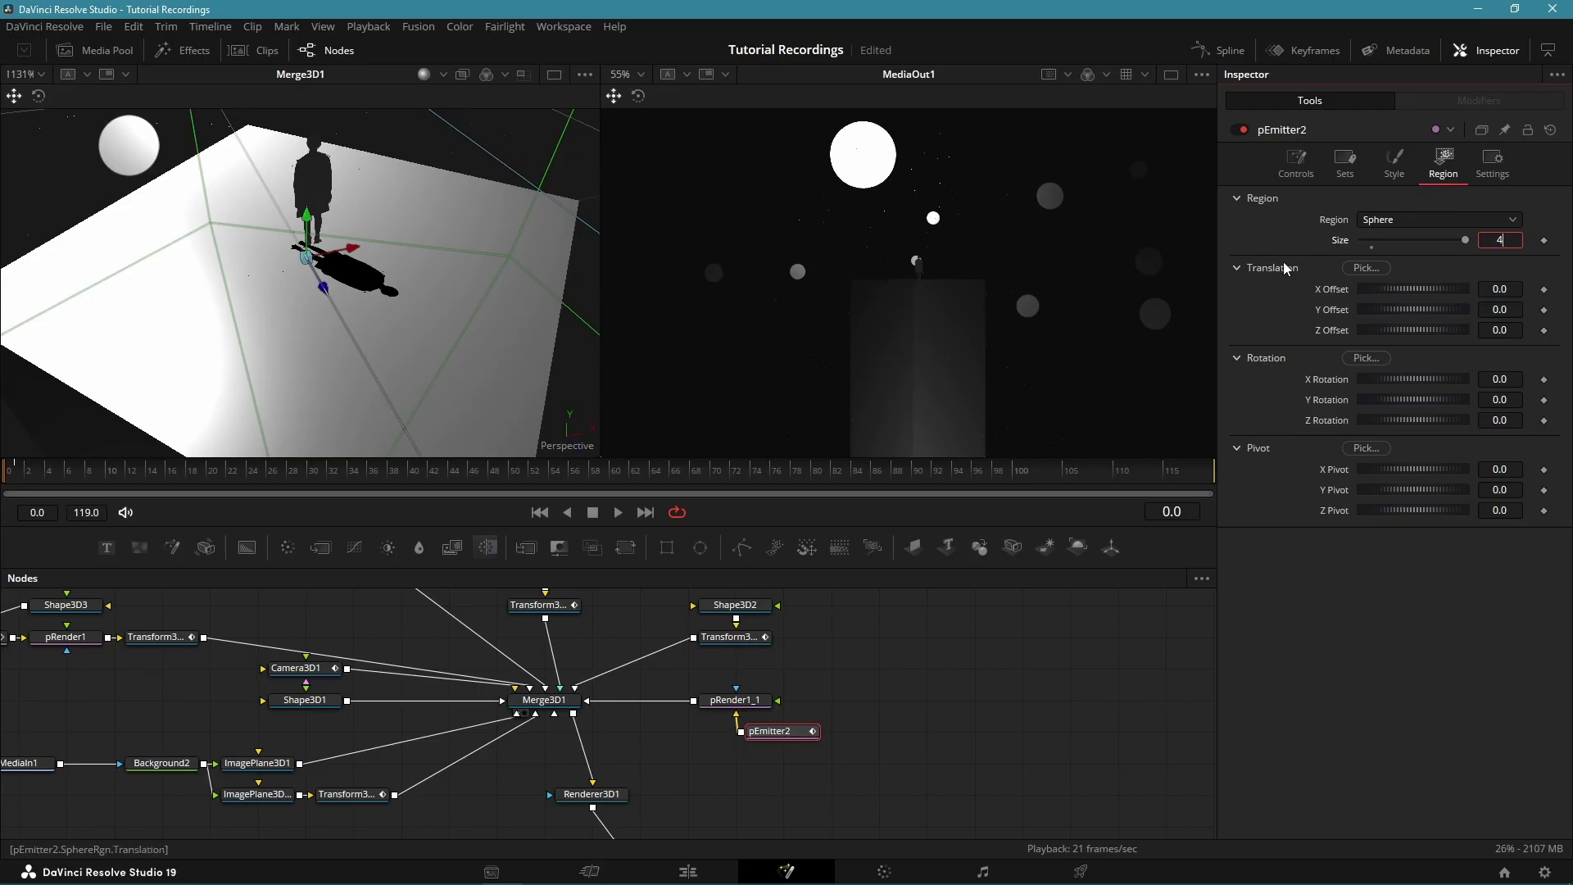
{"action": "left_click", "coordinate": [1255, 252]}
{"action": "scroll", "coordinate": [333, 351], "scroll_direction": "down", "scroll_amount": 8}
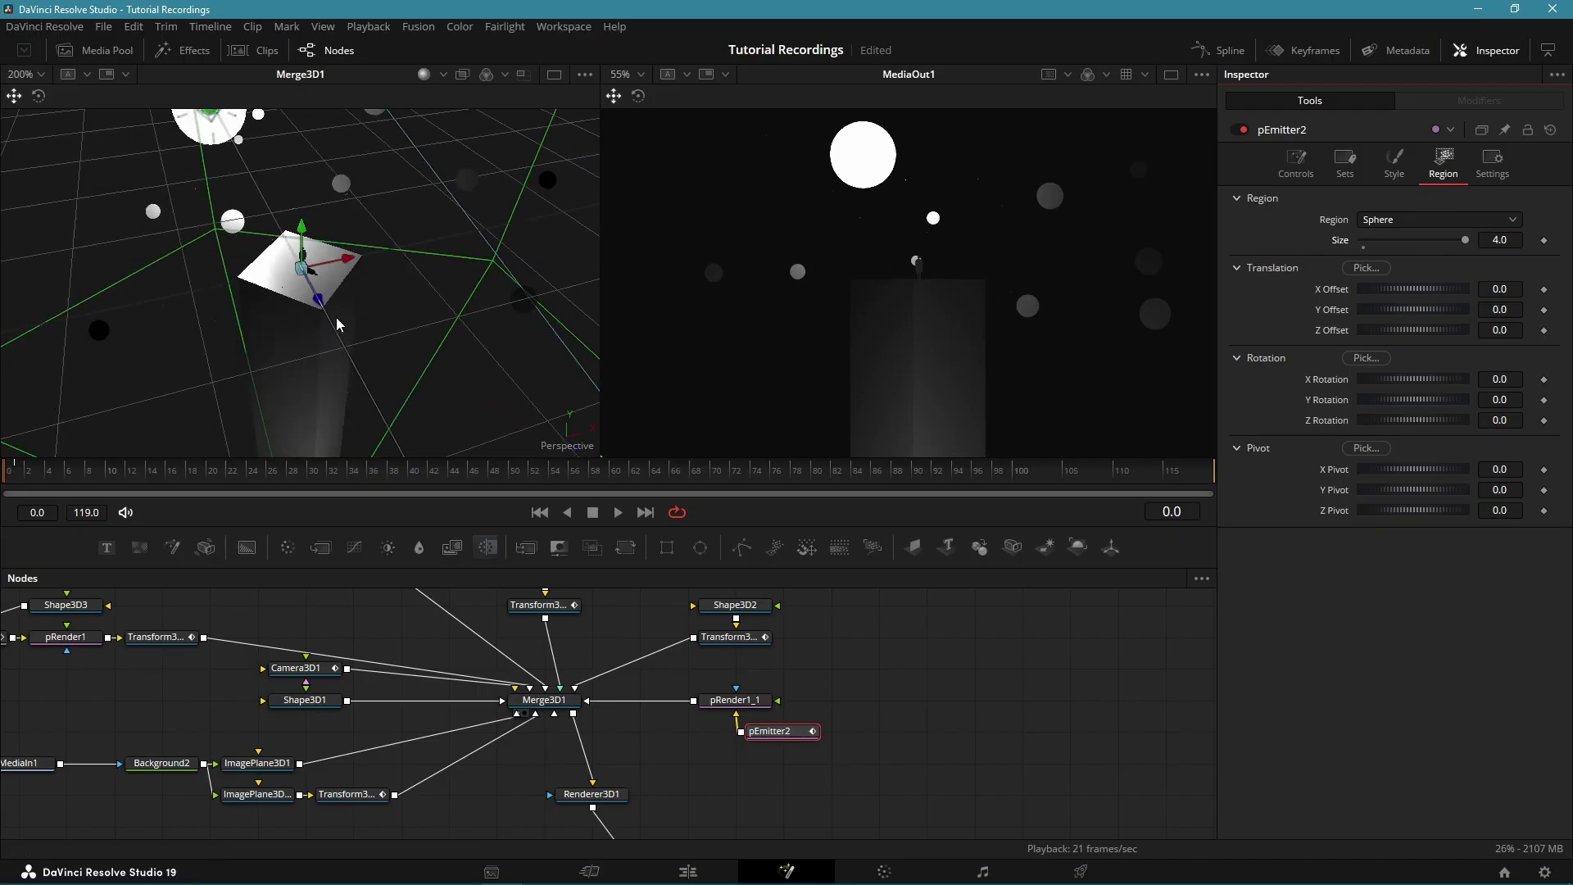
{"action": "scroll", "coordinate": [338, 325], "scroll_direction": "down", "scroll_amount": 5}
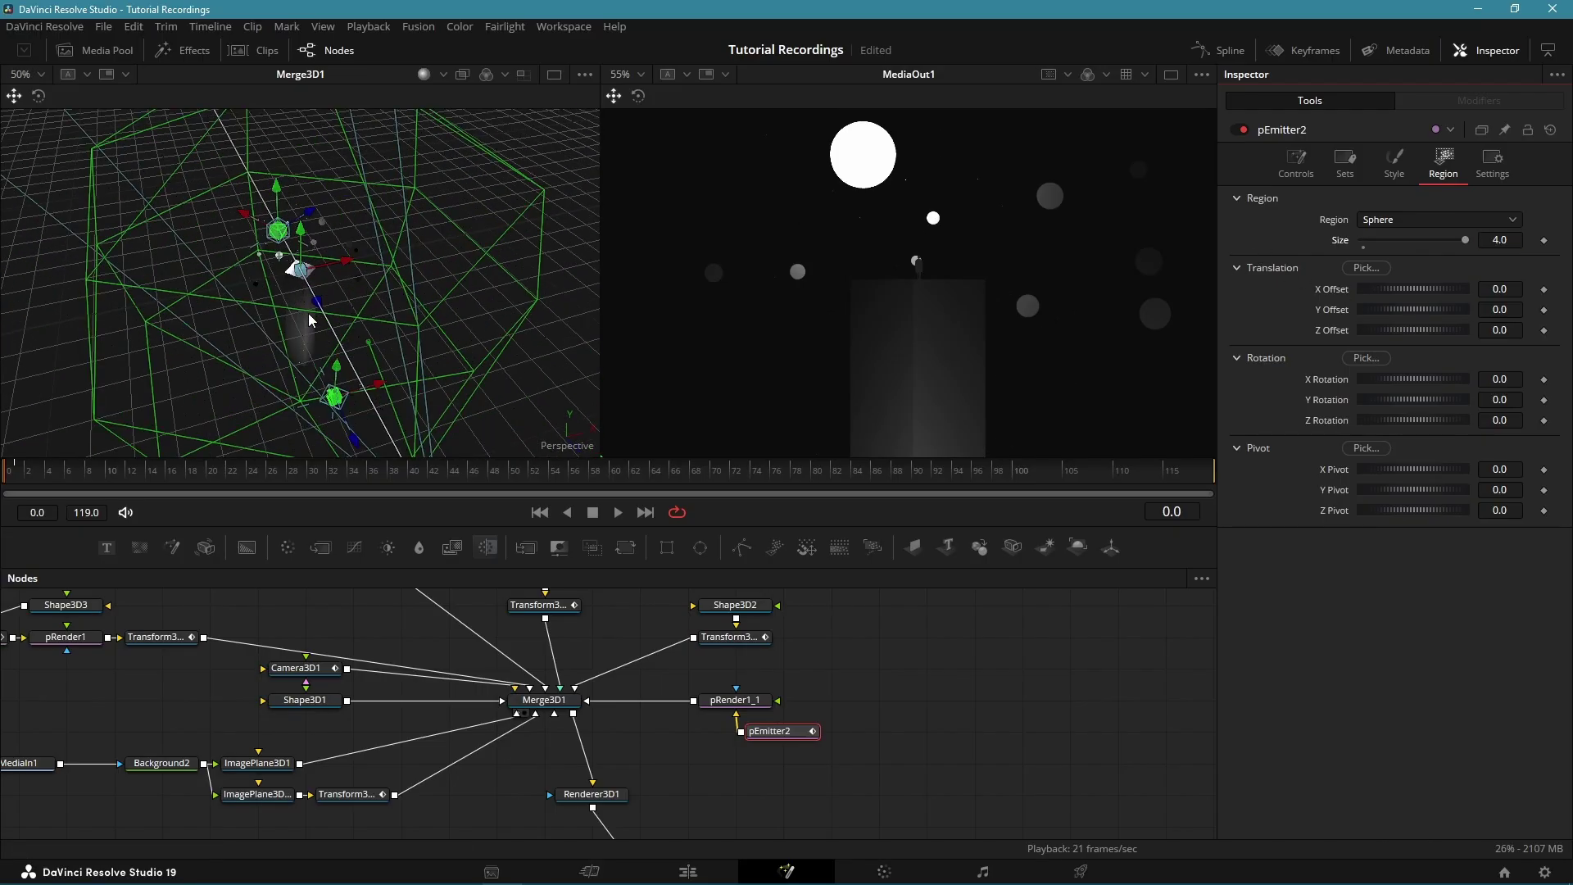
{"action": "scroll", "coordinate": [310, 318], "scroll_direction": "up", "scroll_amount": 2}
Change pEmitter2's particle style to NGon with the solid circle type.
{"action": "left_click", "coordinate": [1394, 163]}
{"action": "left_click", "coordinate": [1394, 220]}
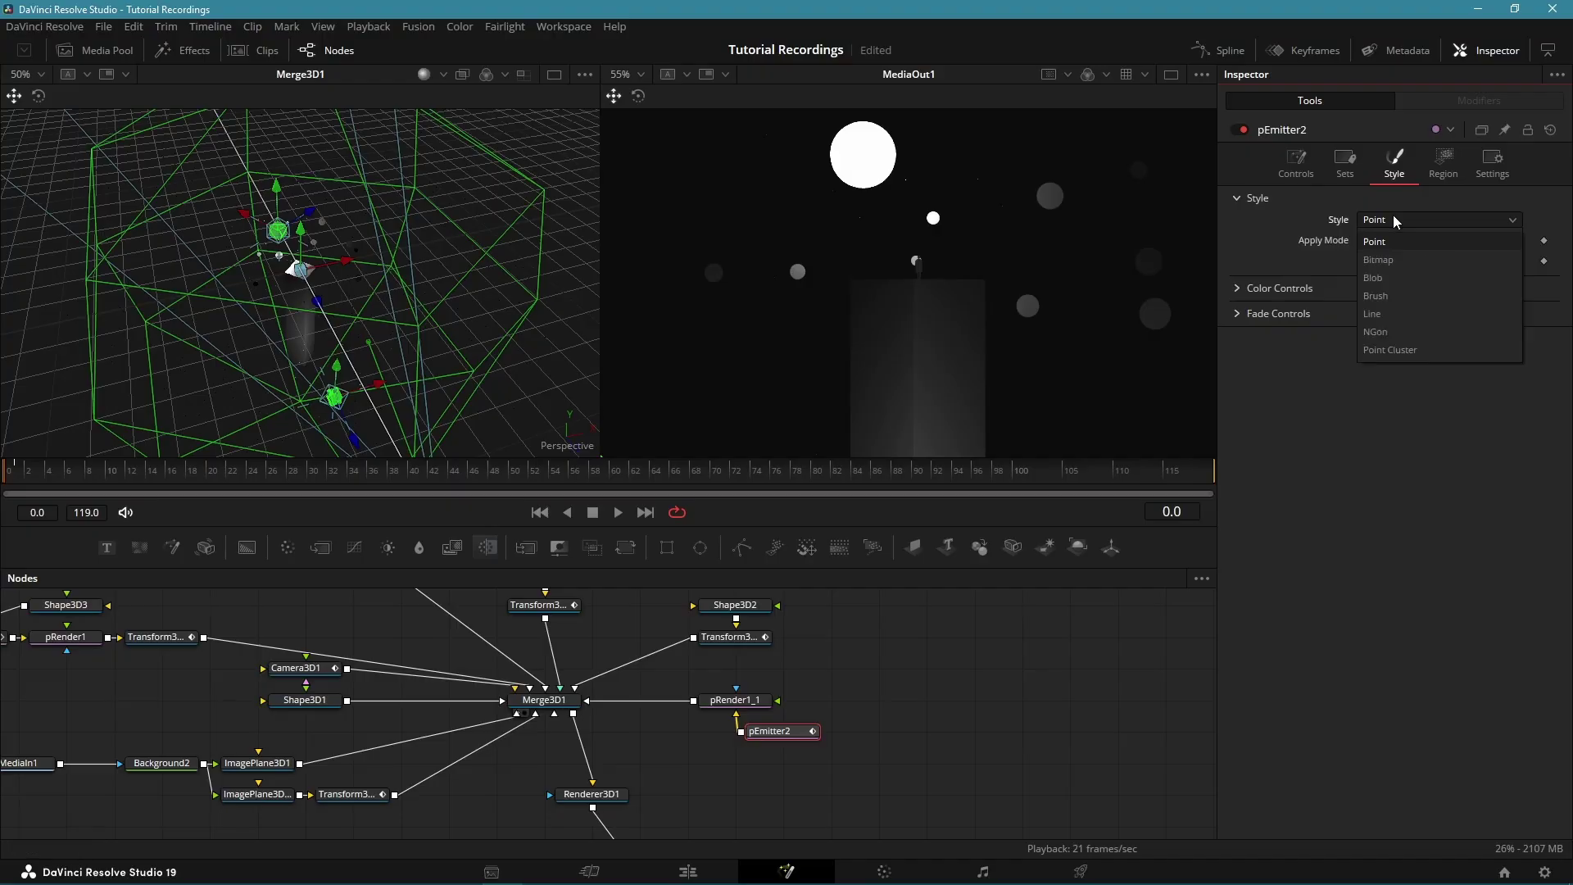
{"action": "left_click", "coordinate": [1397, 335]}
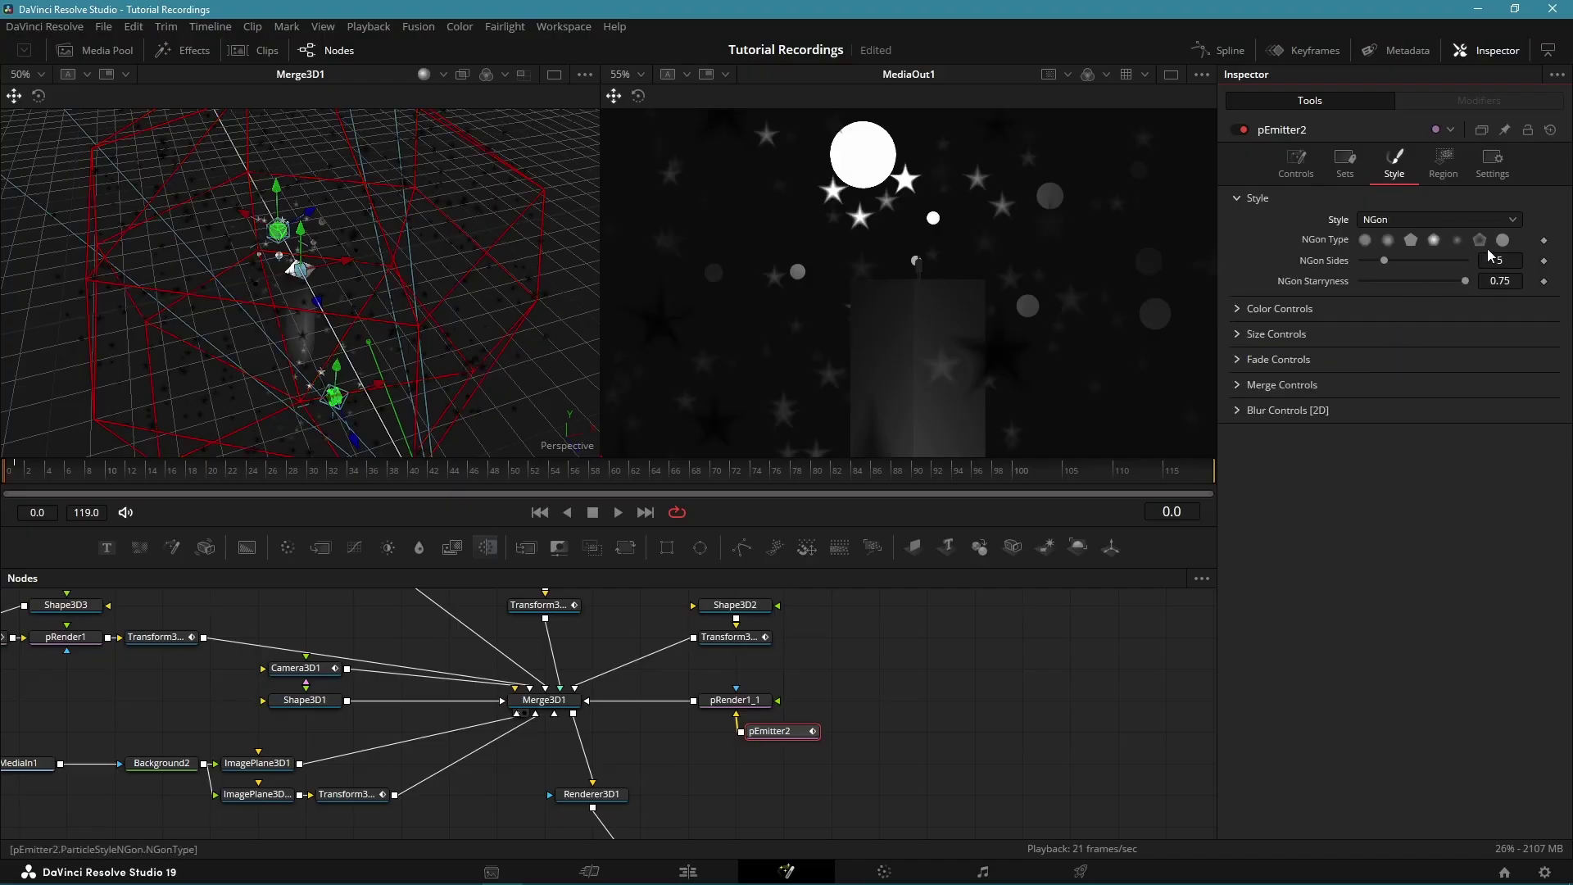
{"action": "left_click", "coordinate": [1504, 242]}
Link pEmitter2's particle Size to its Size Variance with an expression and set Size Variance to 0.014.
{"action": "left_click", "coordinate": [1278, 334]}
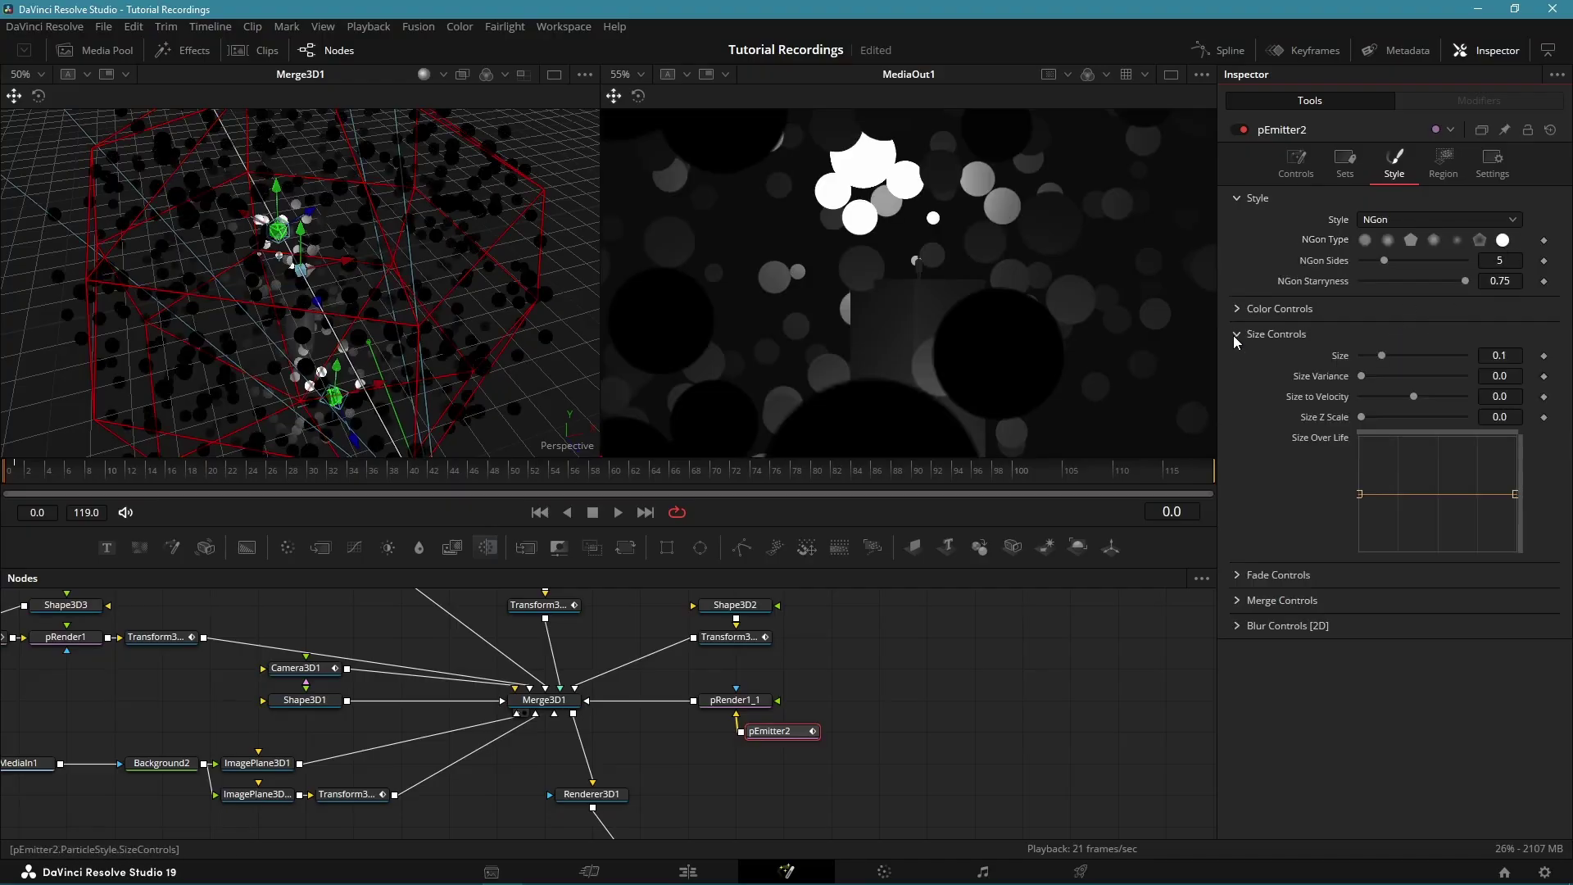
{"action": "left_click_drag", "start_coordinate": [1399, 351], "coordinate": [1320, 399]}
{"action": "right_click", "coordinate": [1348, 364]}
{"action": "left_click", "coordinate": [1393, 603]}
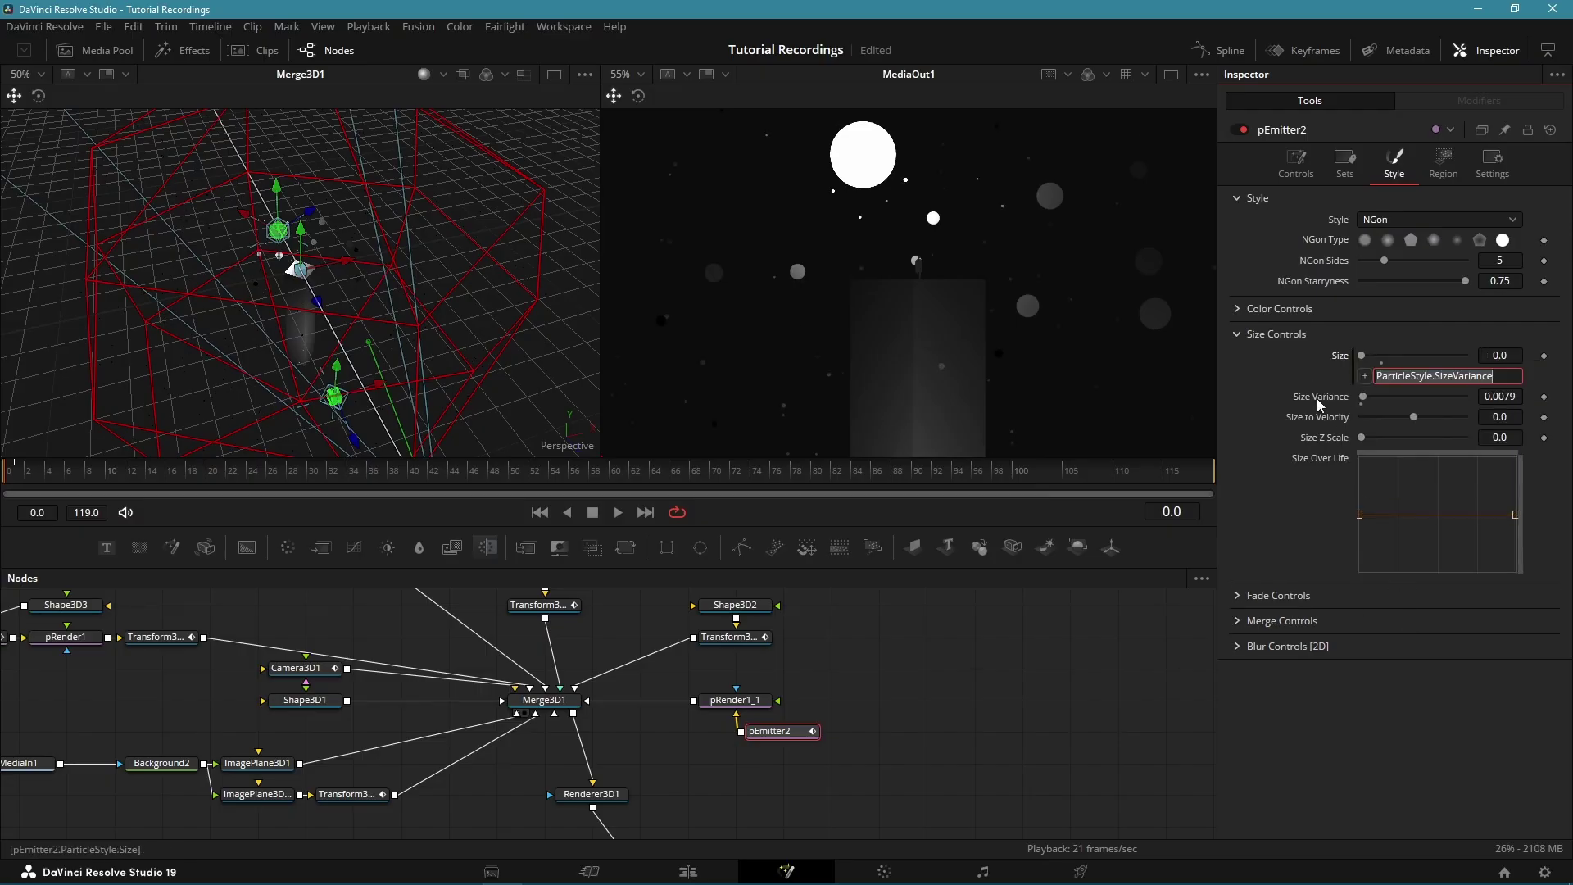
{"action": "left_click_drag", "start_coordinate": [1499, 397], "coordinate": [1509, 397]}
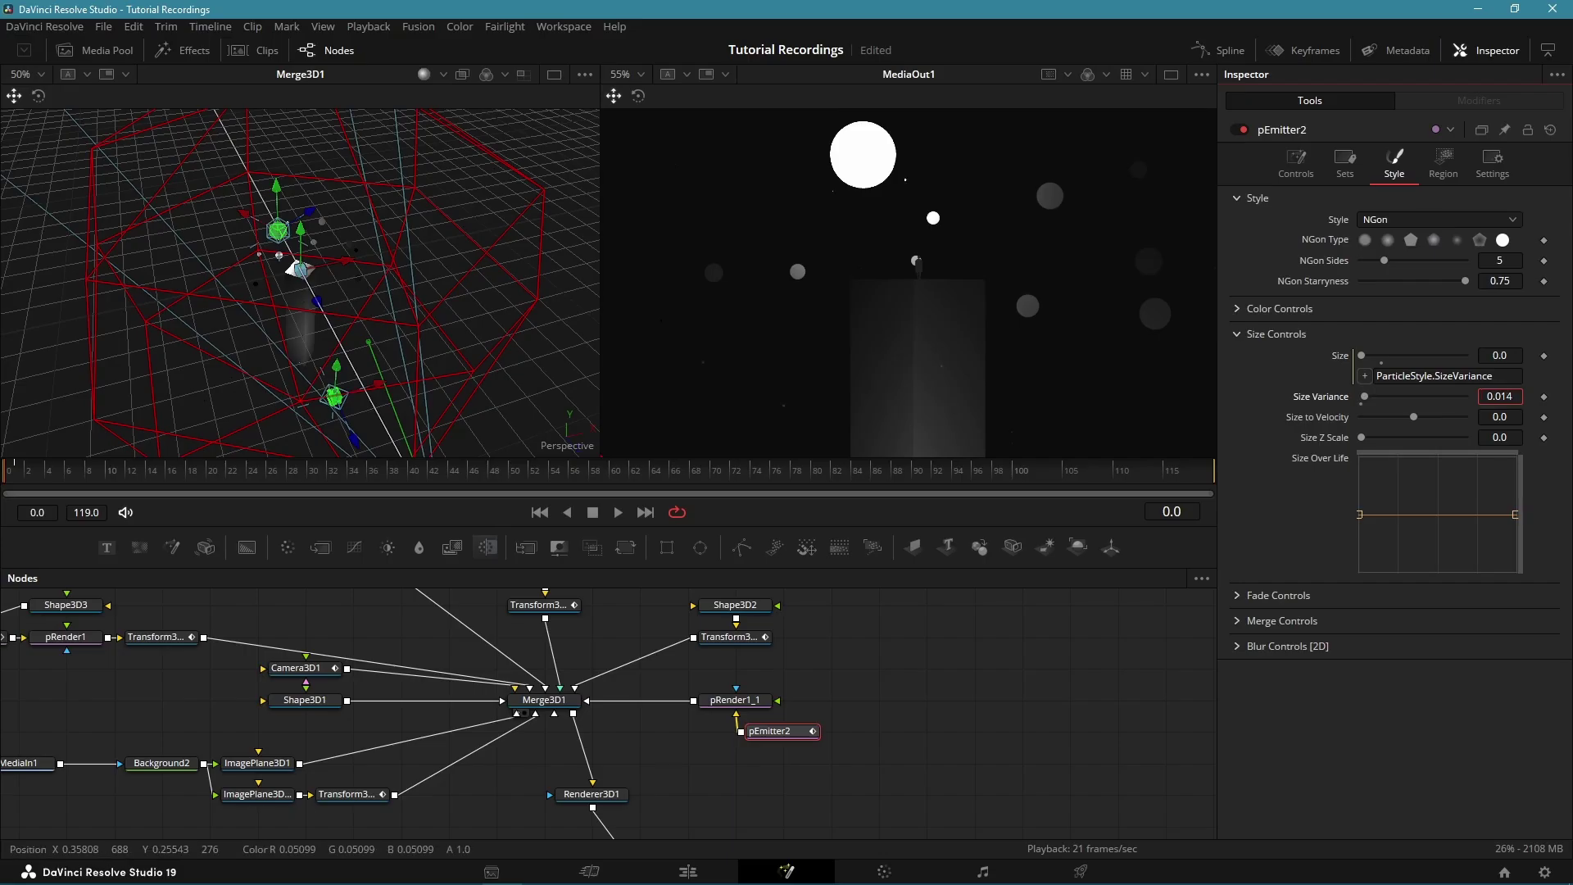
Add an ambient light to the pRender1_1 branch through a separate Merge3D placed between pRender1_1 and Merge3D1, and select the light.
{"action": "left_click", "coordinate": [735, 699]}
{"action": "key", "text": "shift+space"}
{"action": "type", "text": "amb"}
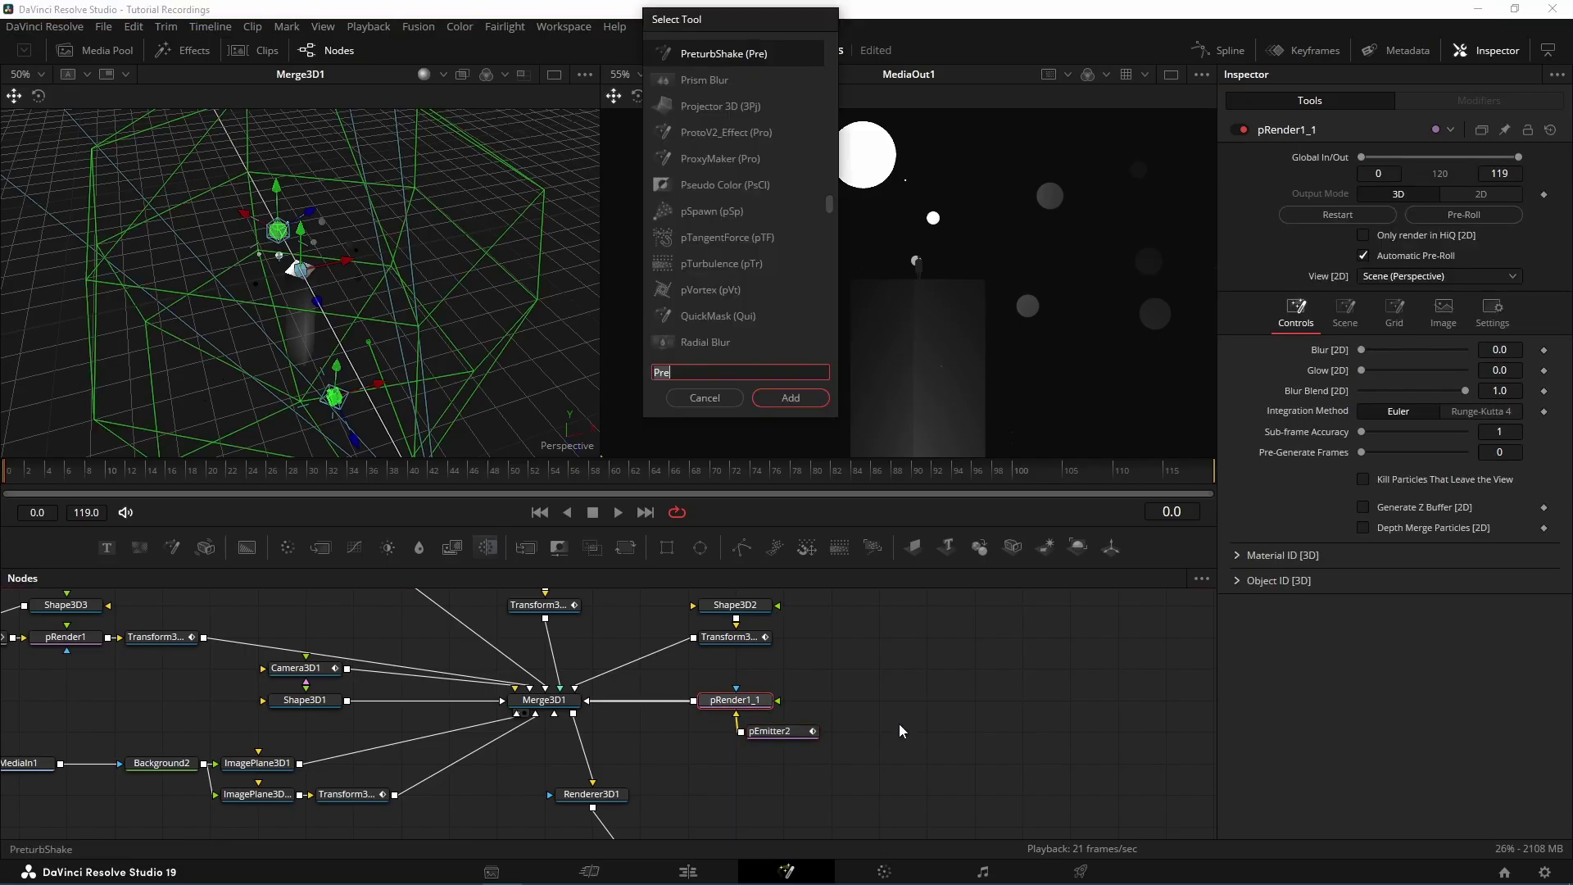
{"action": "key", "text": "Up"}
{"action": "key", "text": "Up"}
{"action": "key", "text": "Return"}
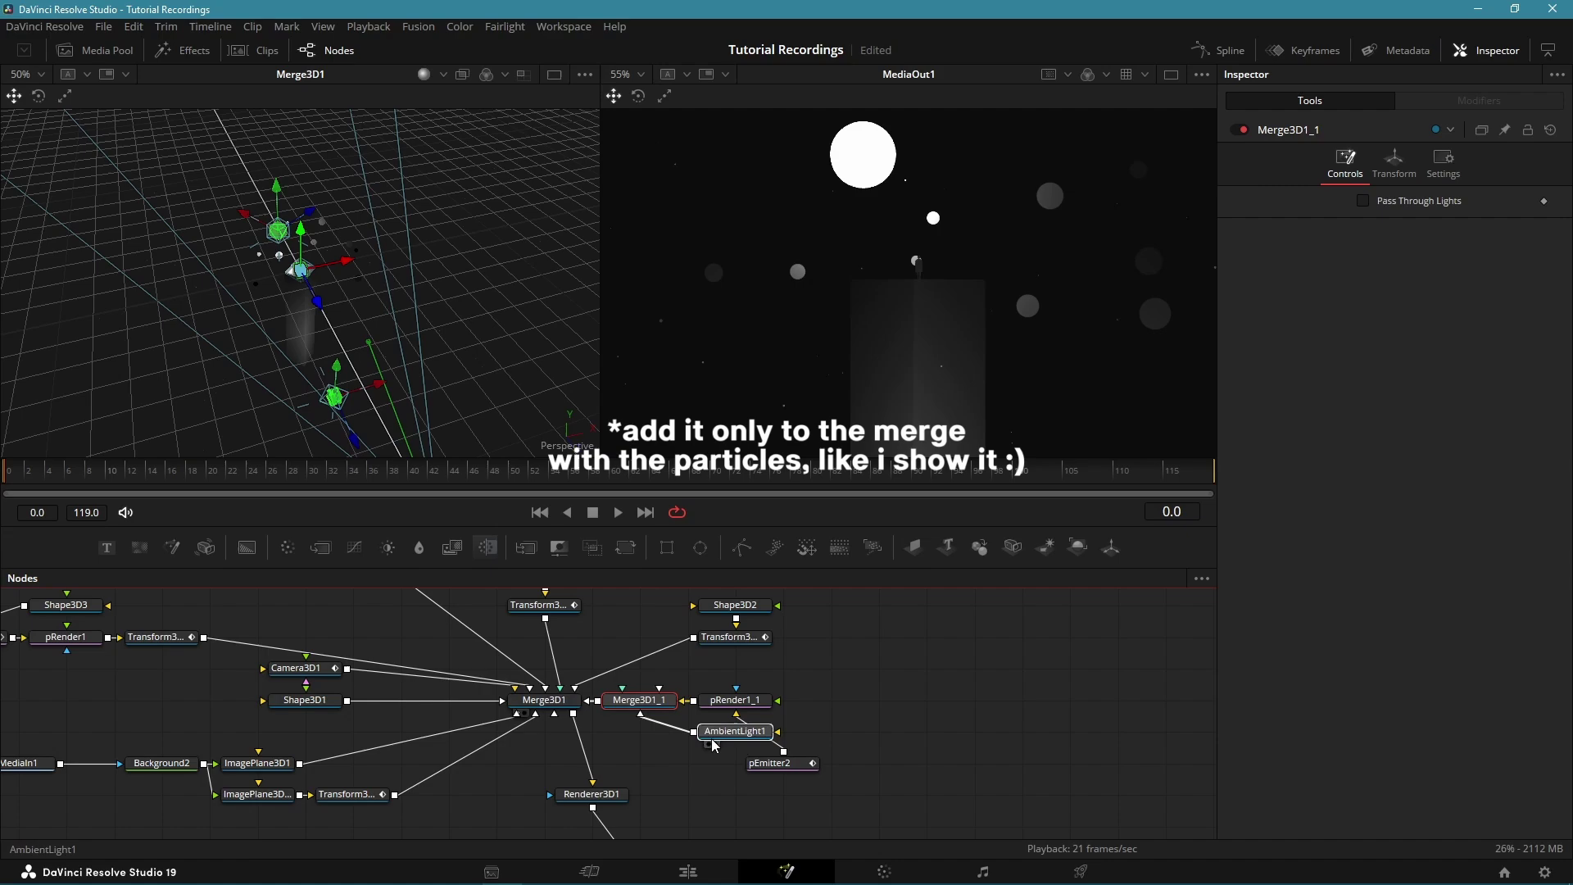
{"action": "left_click", "coordinate": [639, 730]}
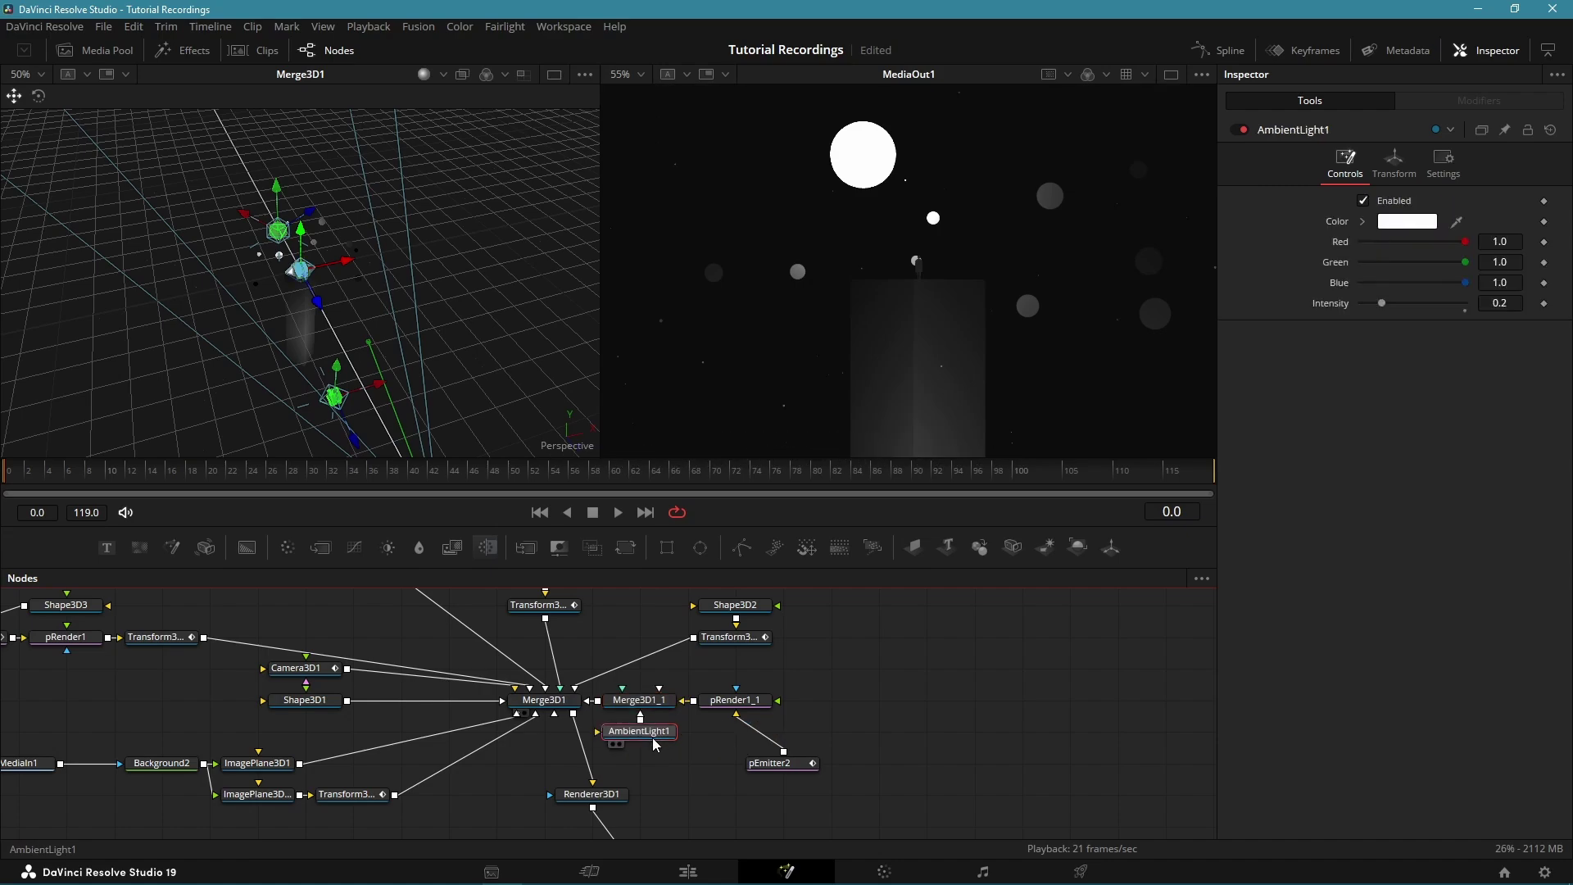